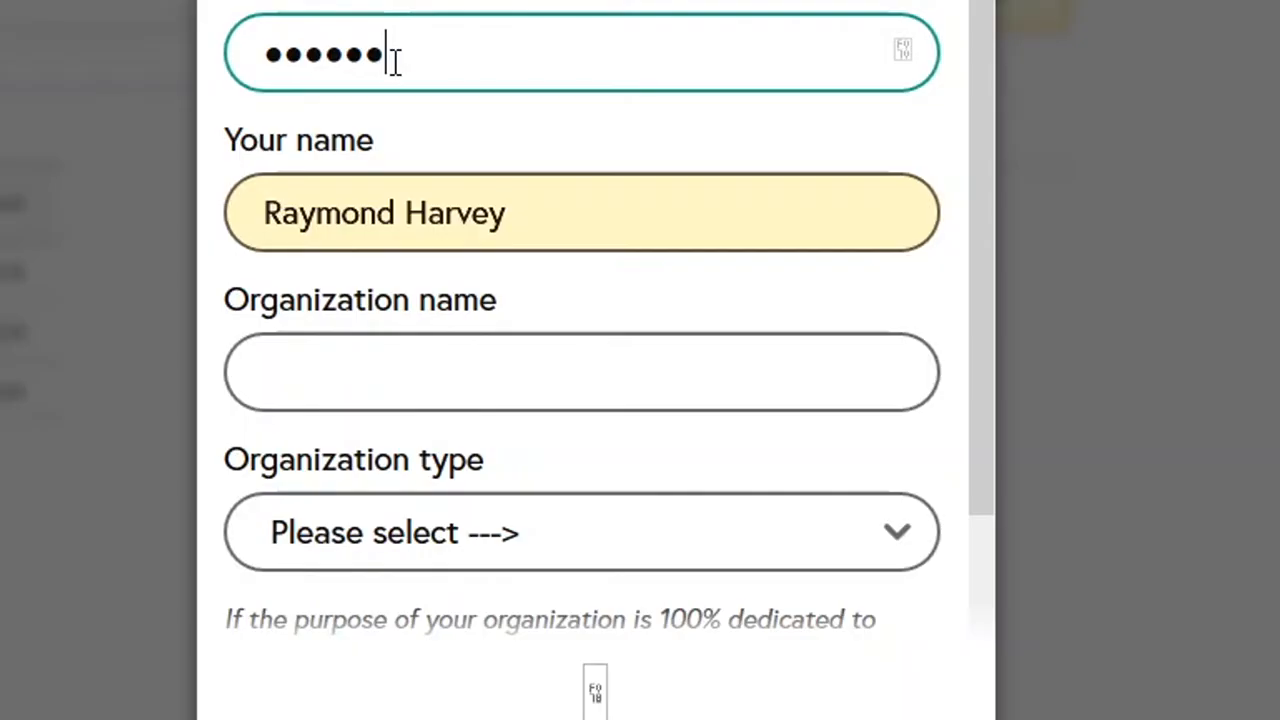
- Finish entering the account password and enter Test as the organization name
type("••")
left_click(456, 358)
type("Test")
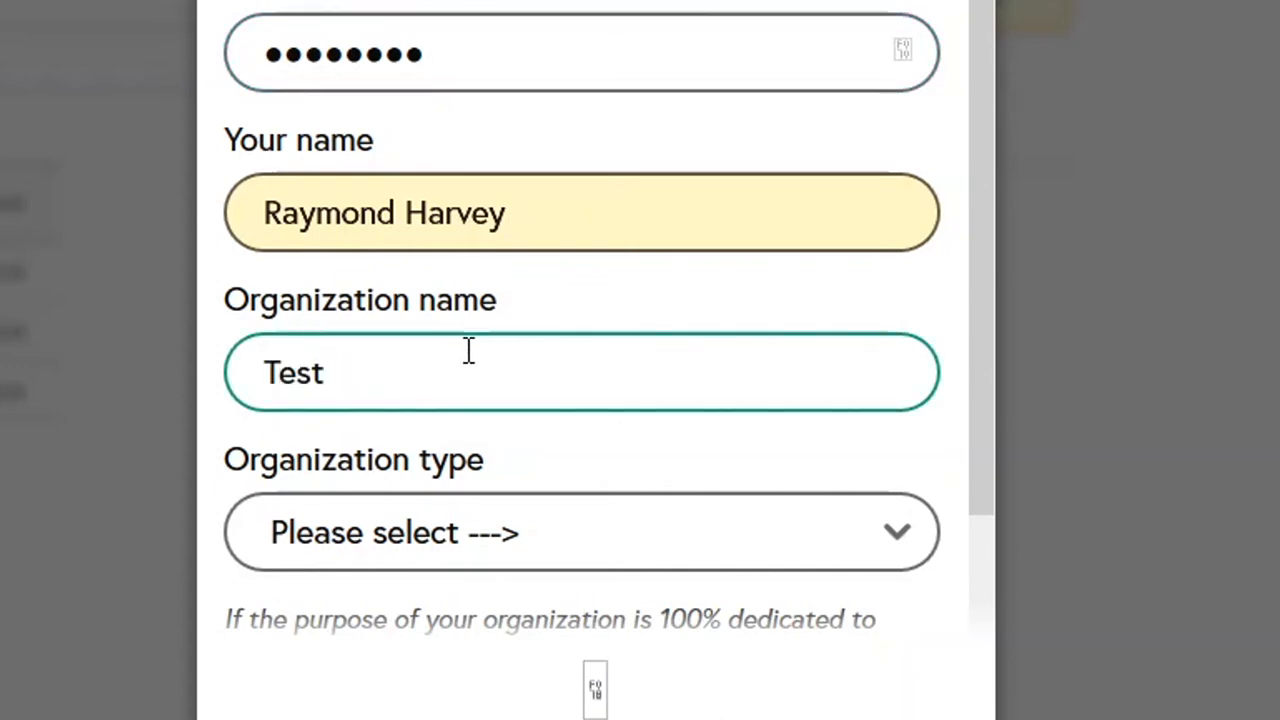
- Set the organization type to Other (blank template)
scroll(472, 320, "down", 2)
left_click(474, 340)
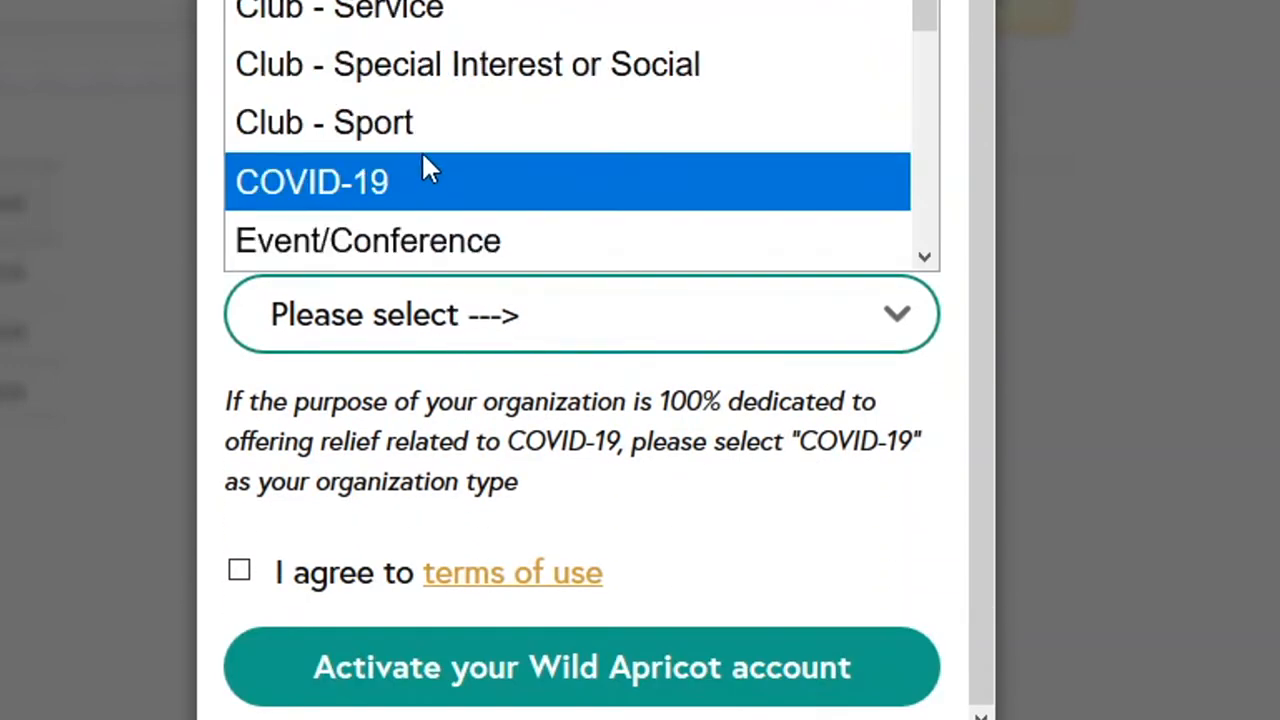
scroll(444, 12, "up", 1)
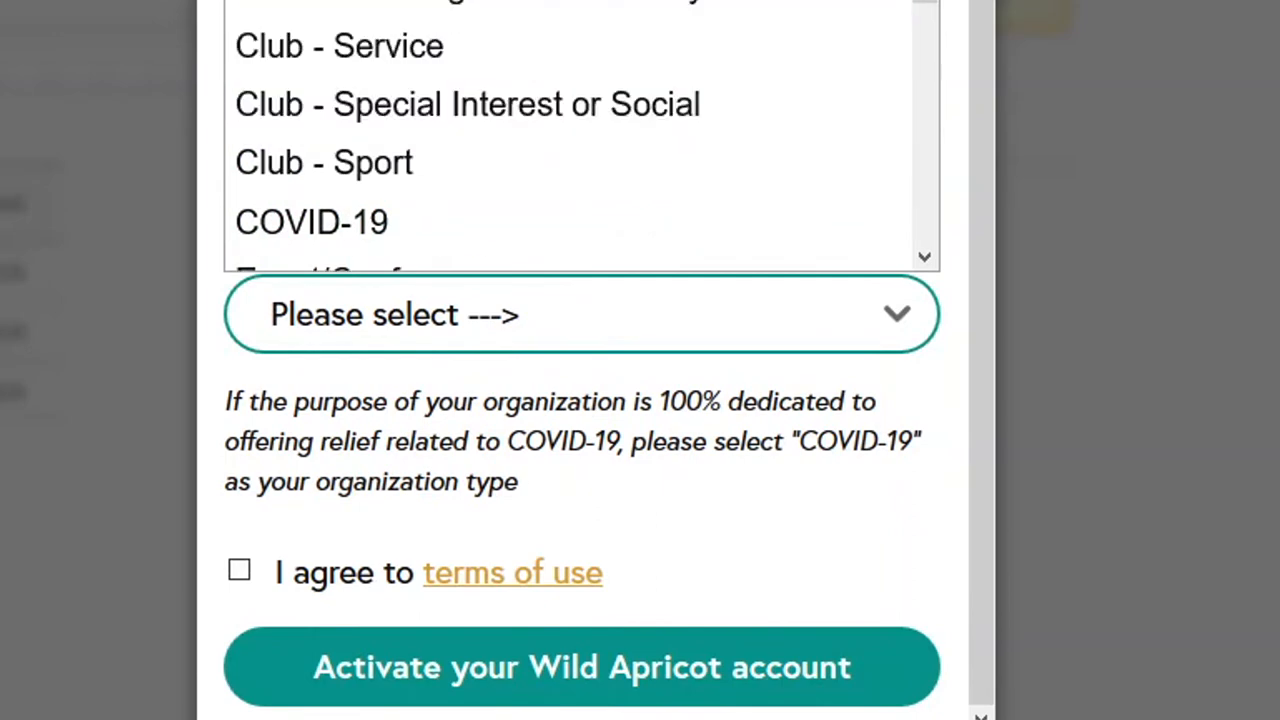
scroll(447, 10, "down", 2)
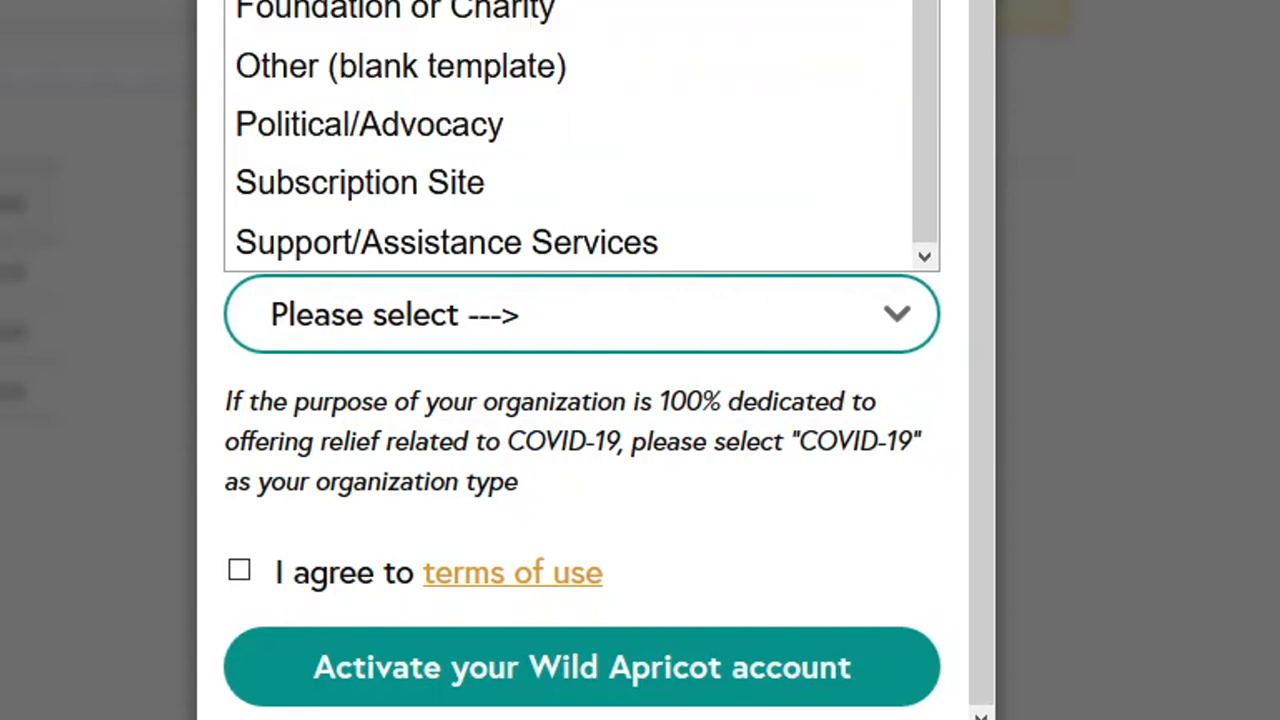
left_click(355, 62)
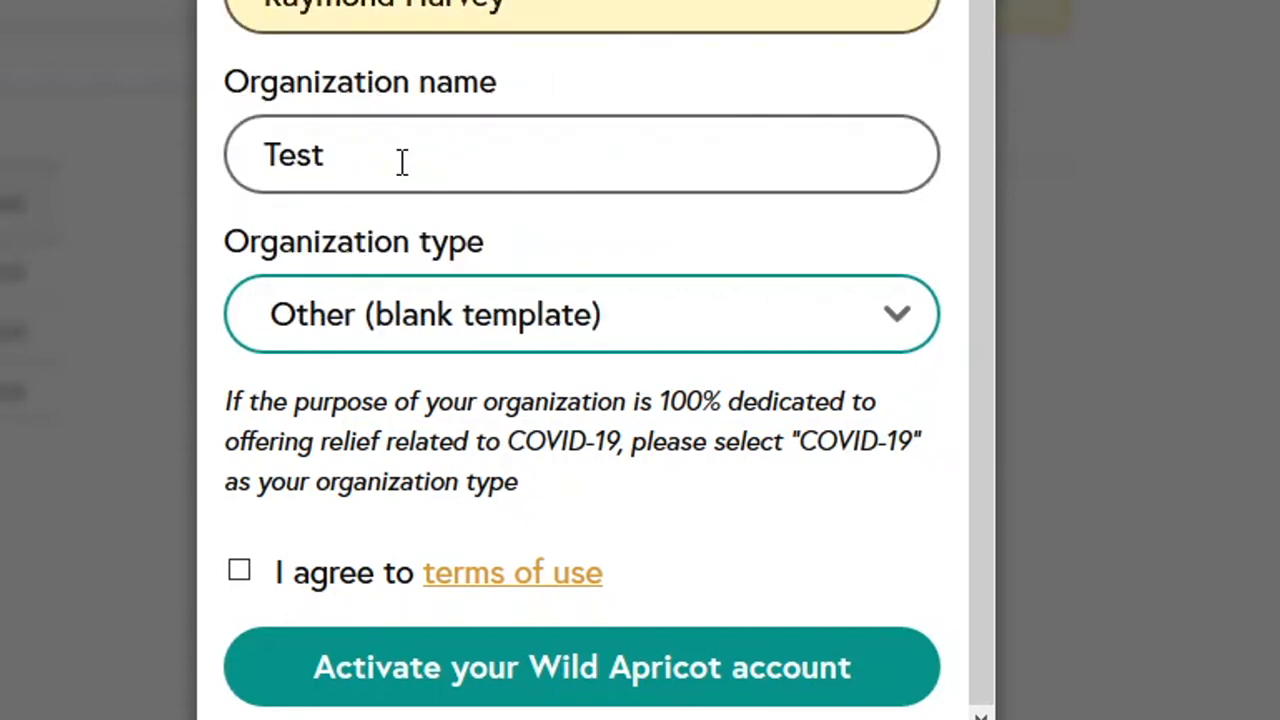
- Agree to the terms of use and activate the Wild Apricot account
left_click(241, 576)
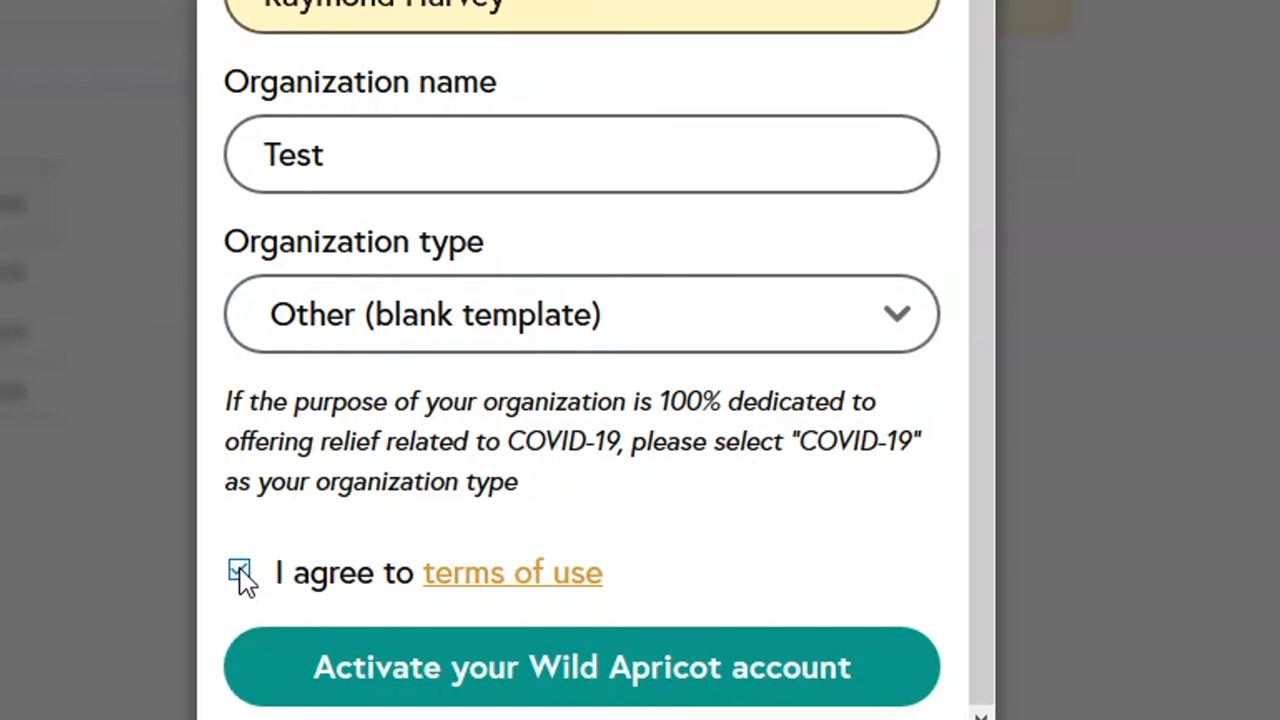
left_click(616, 676)
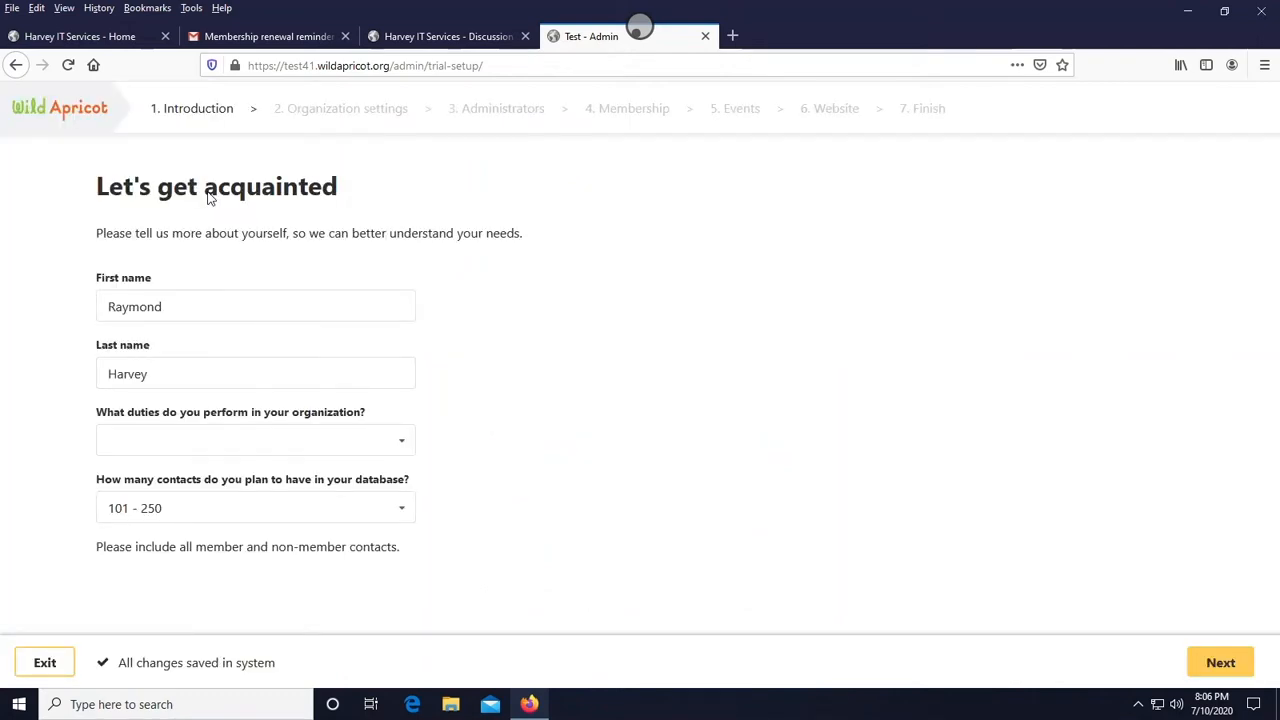
- Choose IT Specialist as your duties and 2001 - 5000 planned contacts, then continue to organization settings
left_click(262, 440)
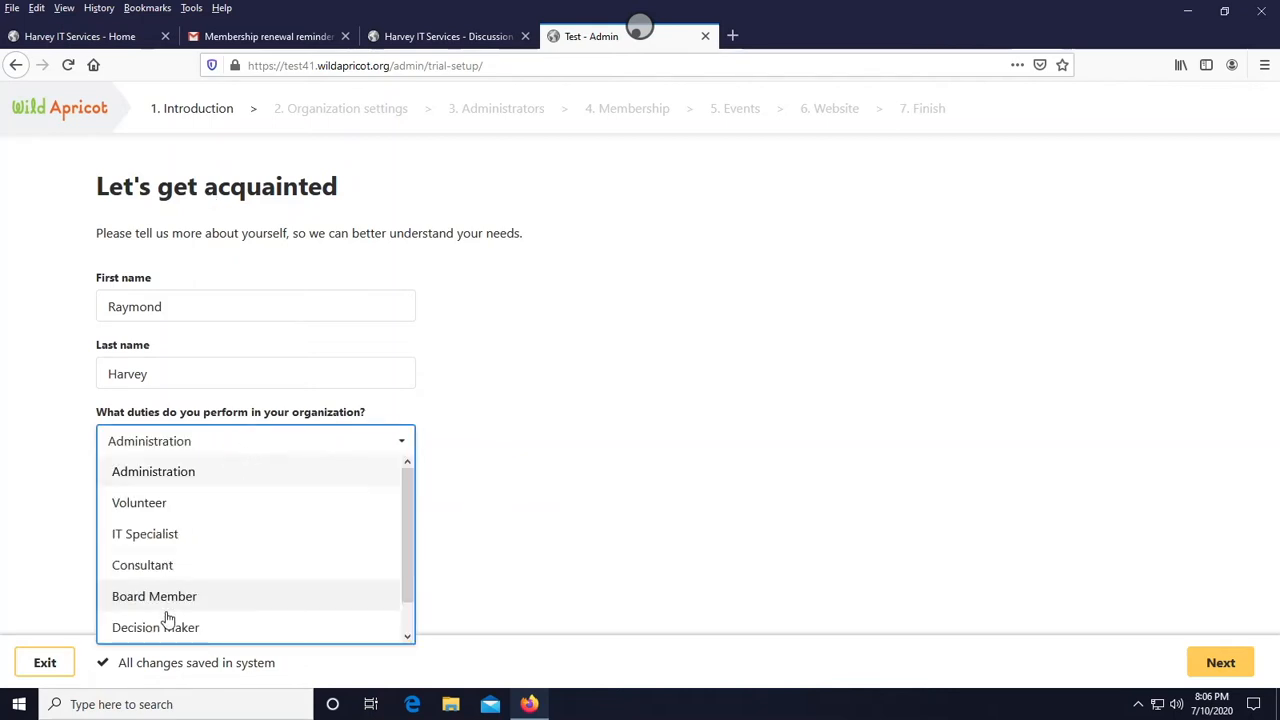
left_click(148, 535)
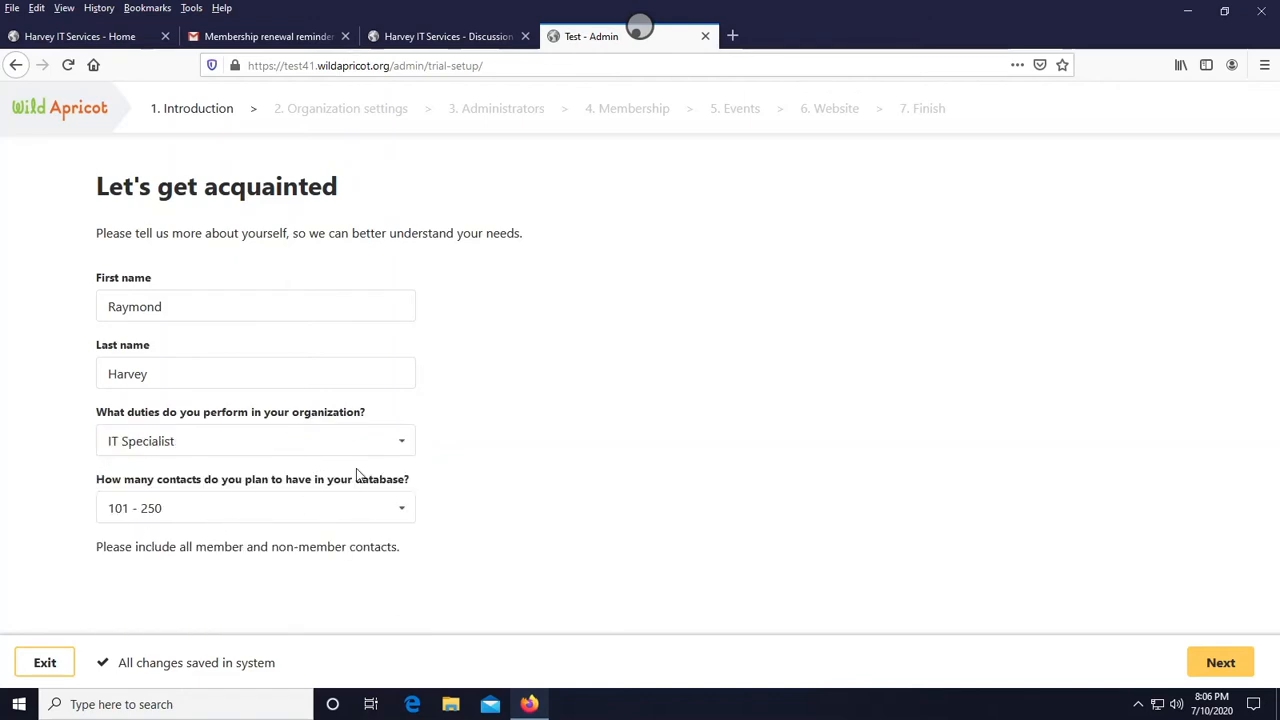
left_click(333, 509)
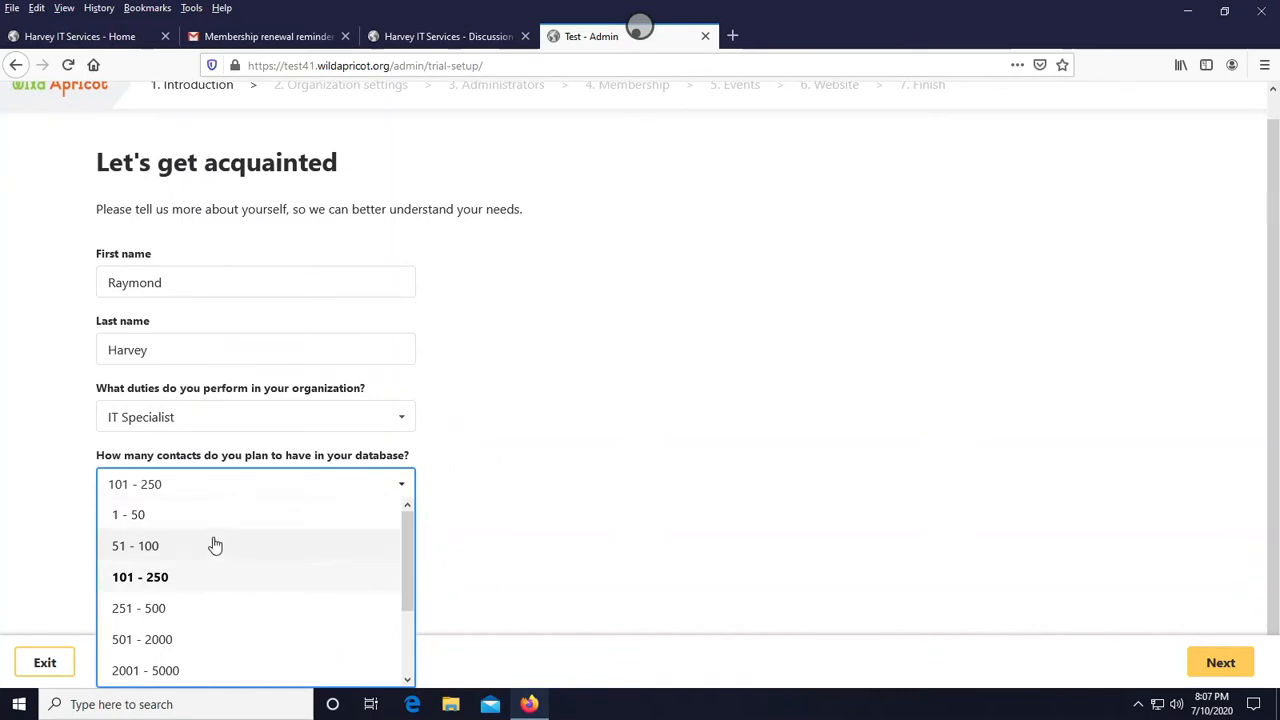
left_click(190, 670)
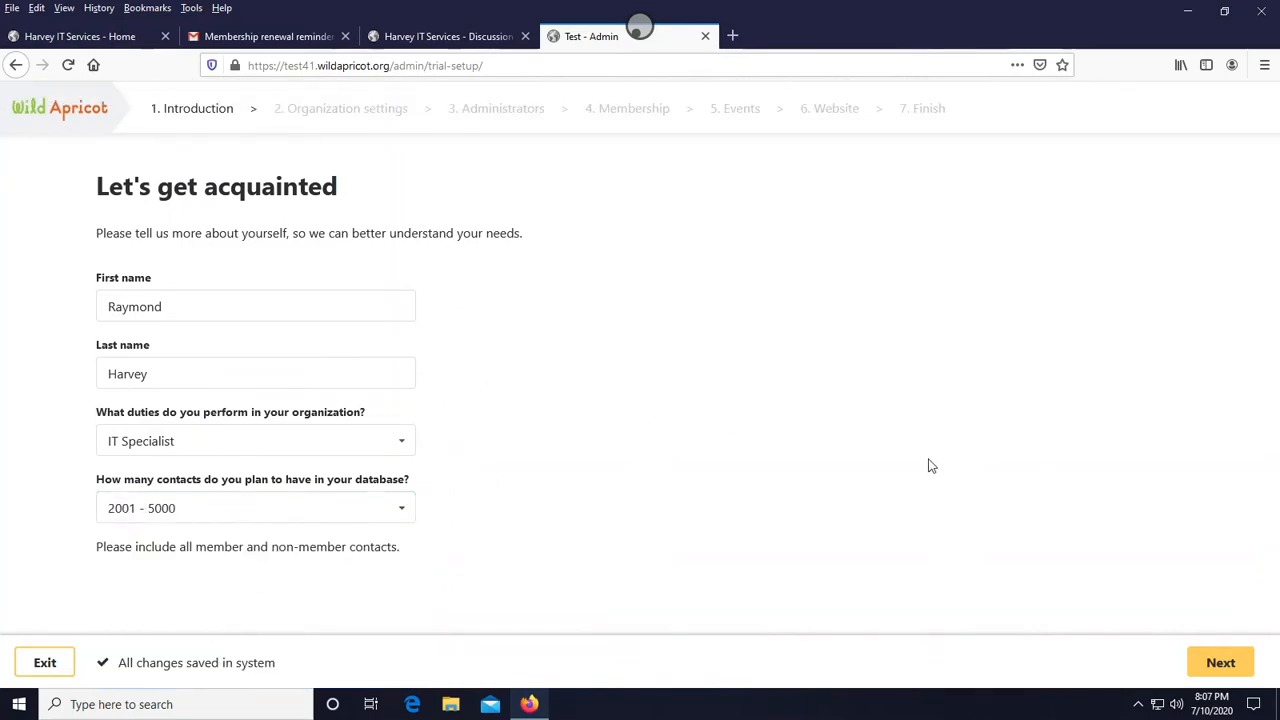
left_click(1230, 674)
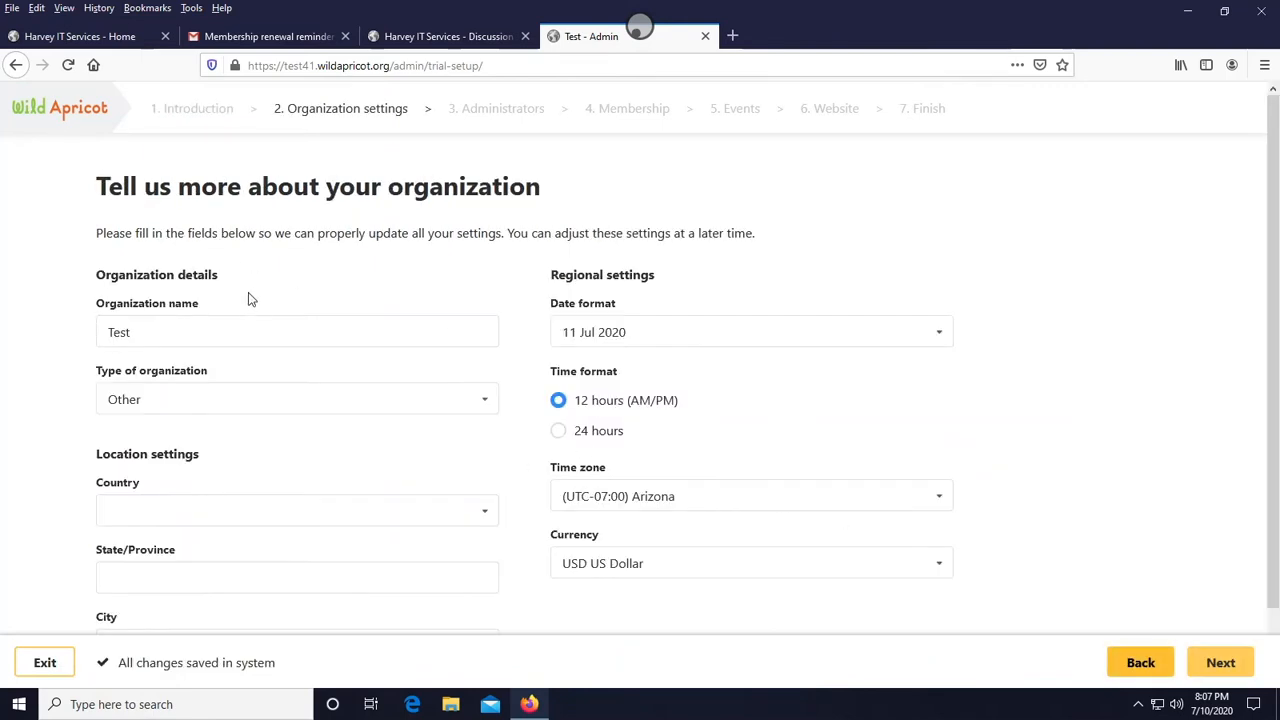
- Rename the organization to SoftwareToGo
left_click(216, 335)
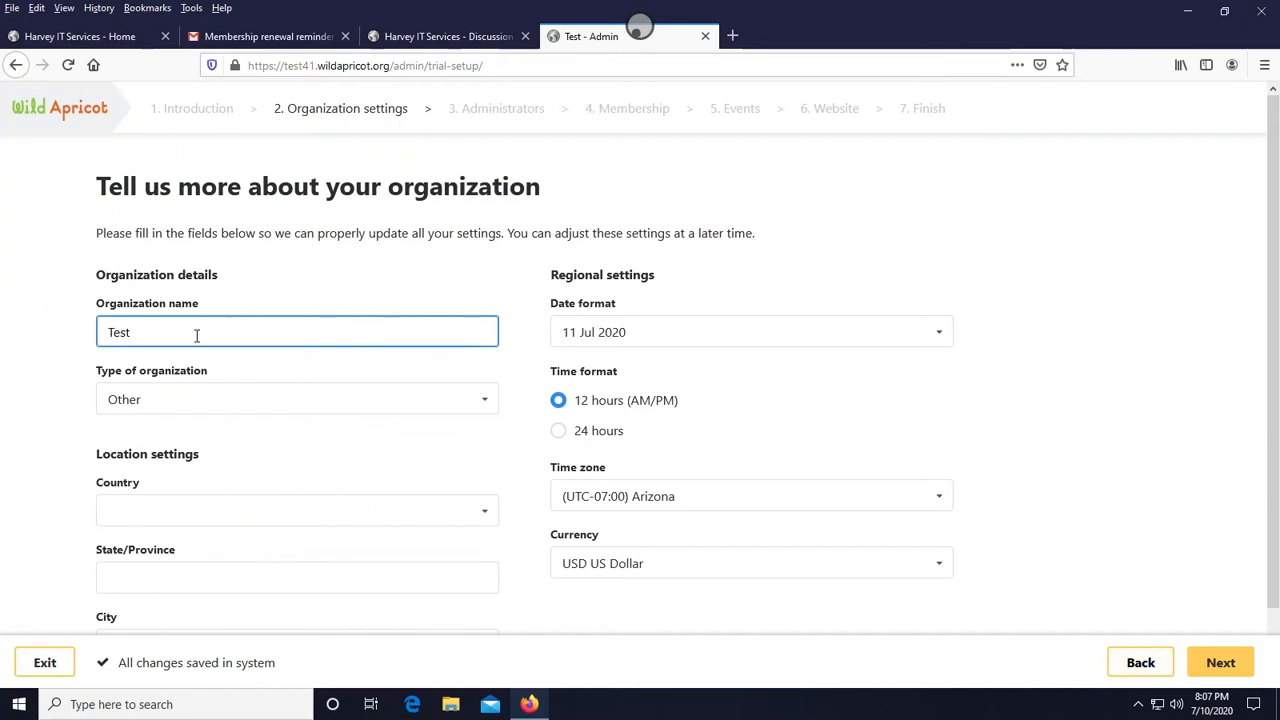
double_click(196, 336)
type("Software")
scroll(193, 332, "down", 1)
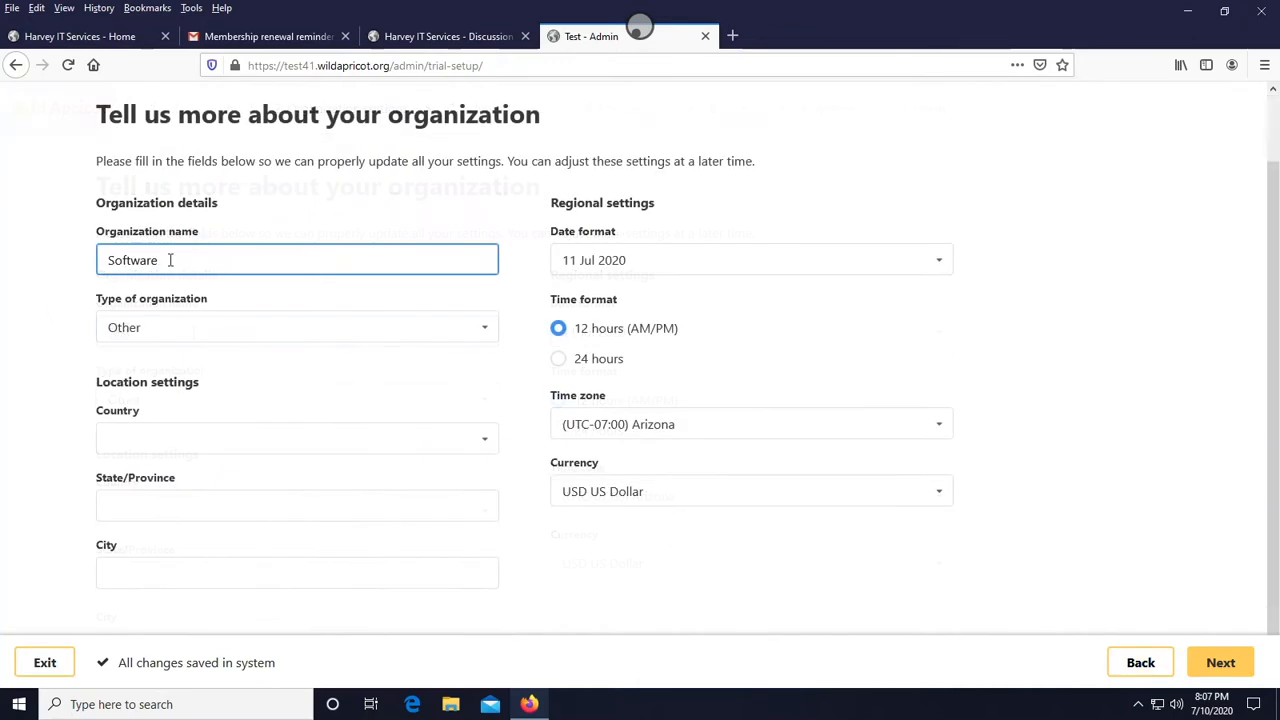
type("To")
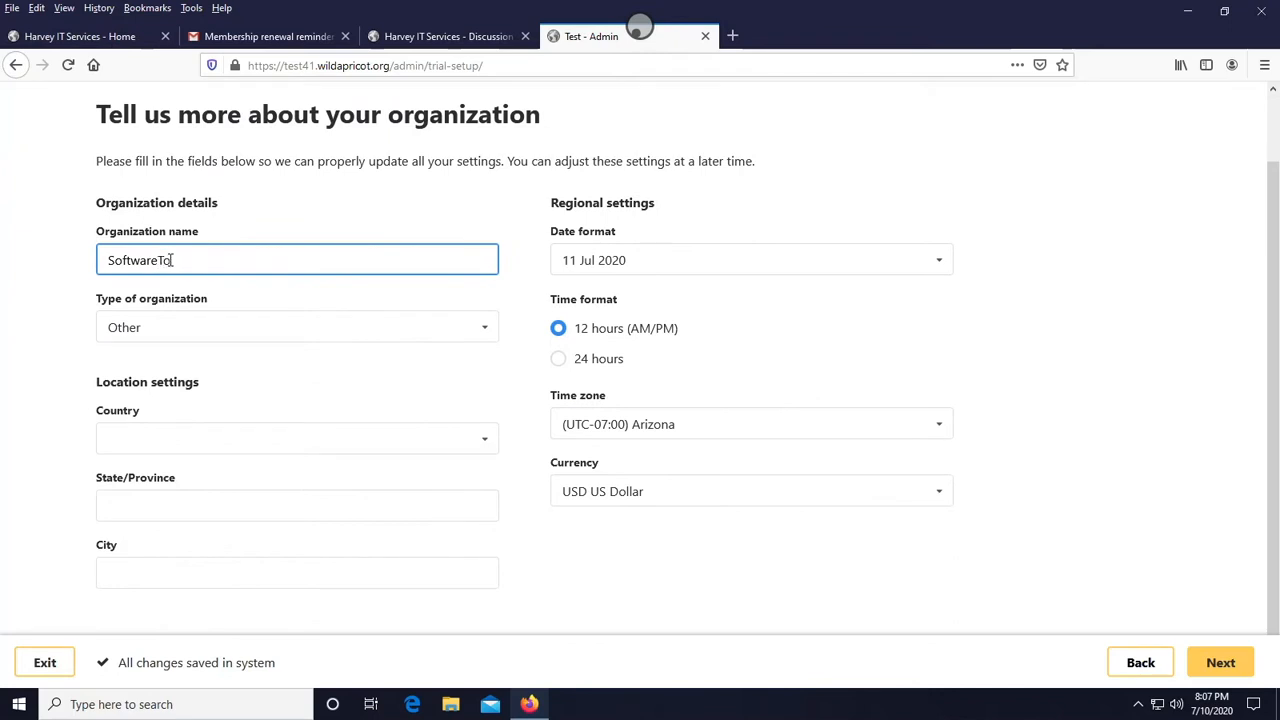
type("Go")
- Set the organization's country to United States
left_click(250, 440)
left_click(362, 383)
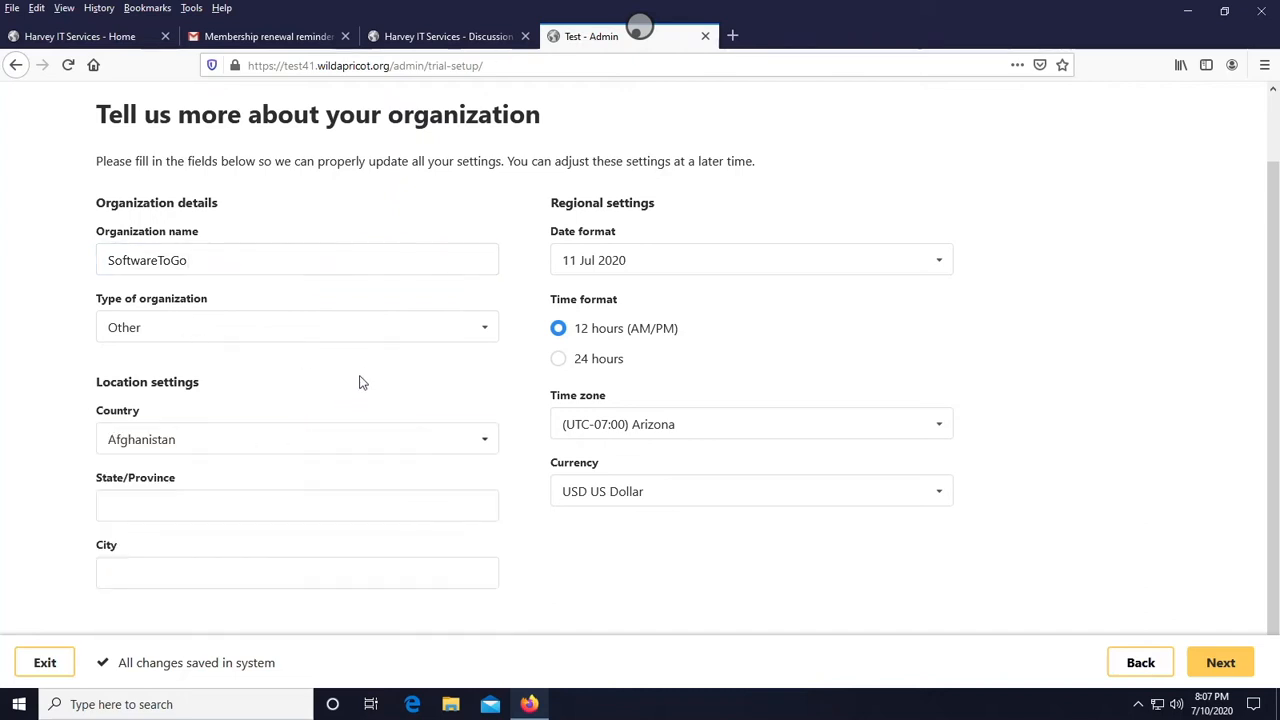
left_click(408, 440)
left_click_drag(490, 476, 490, 618)
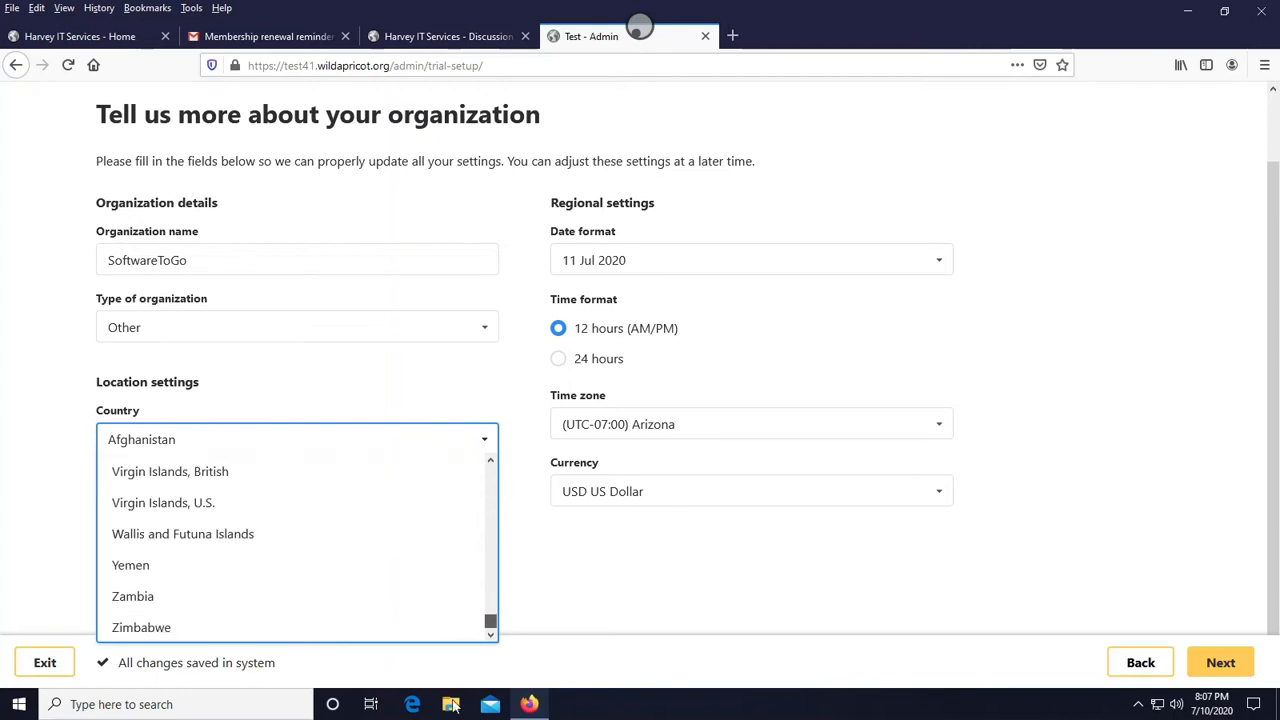
scroll(186, 560, "up", 2)
scroll(157, 543, "up", 1)
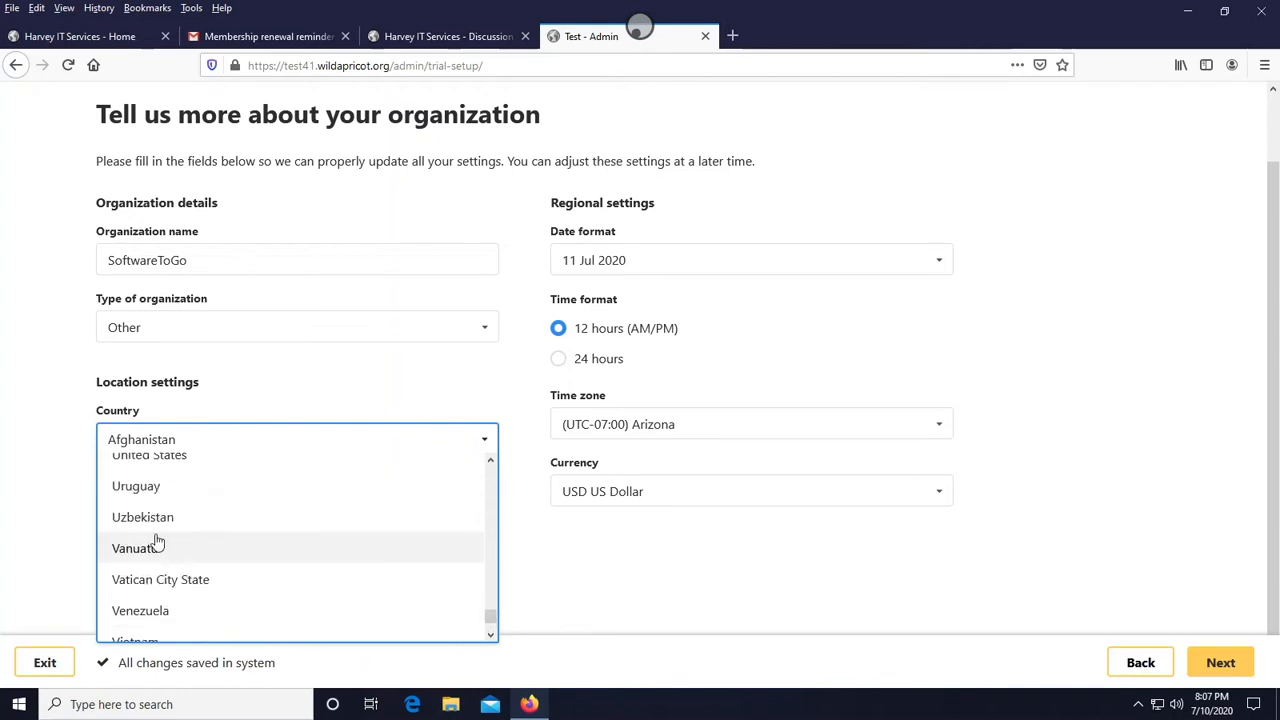
scroll(157, 550, "up", 2)
left_click(157, 556)
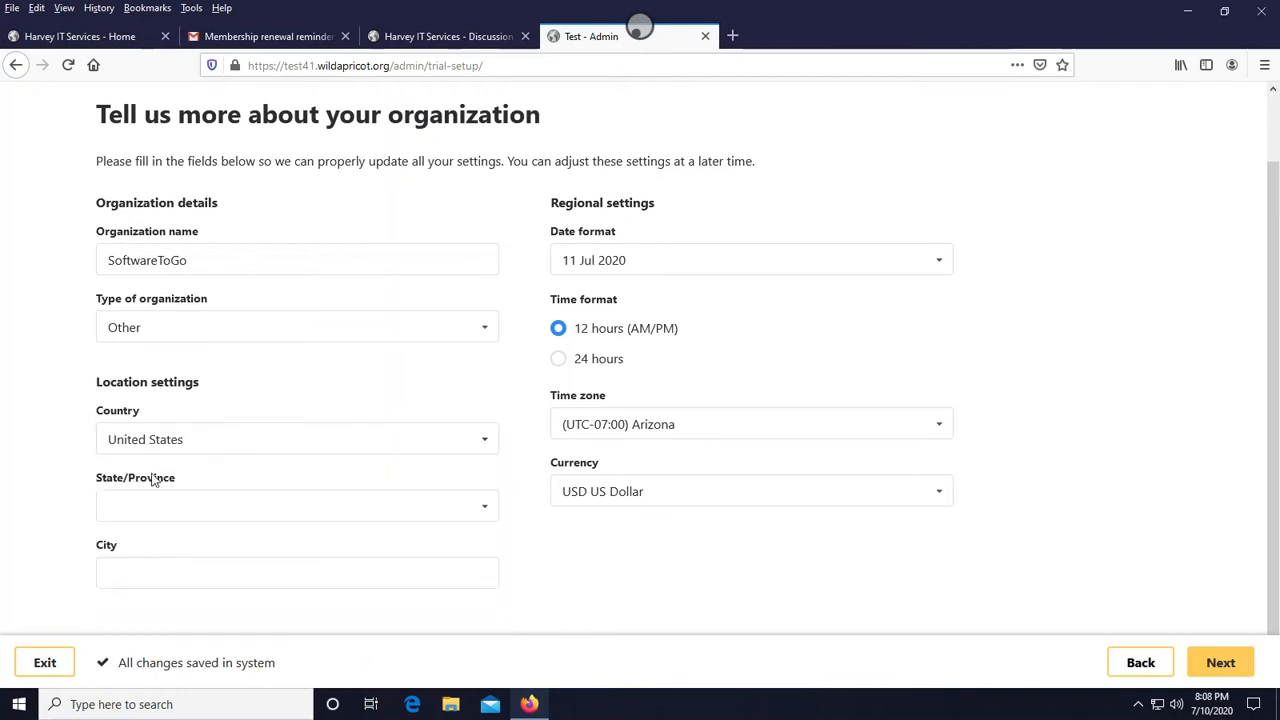
- Set the state to California and the city to Beverly Hills
left_click(145, 507)
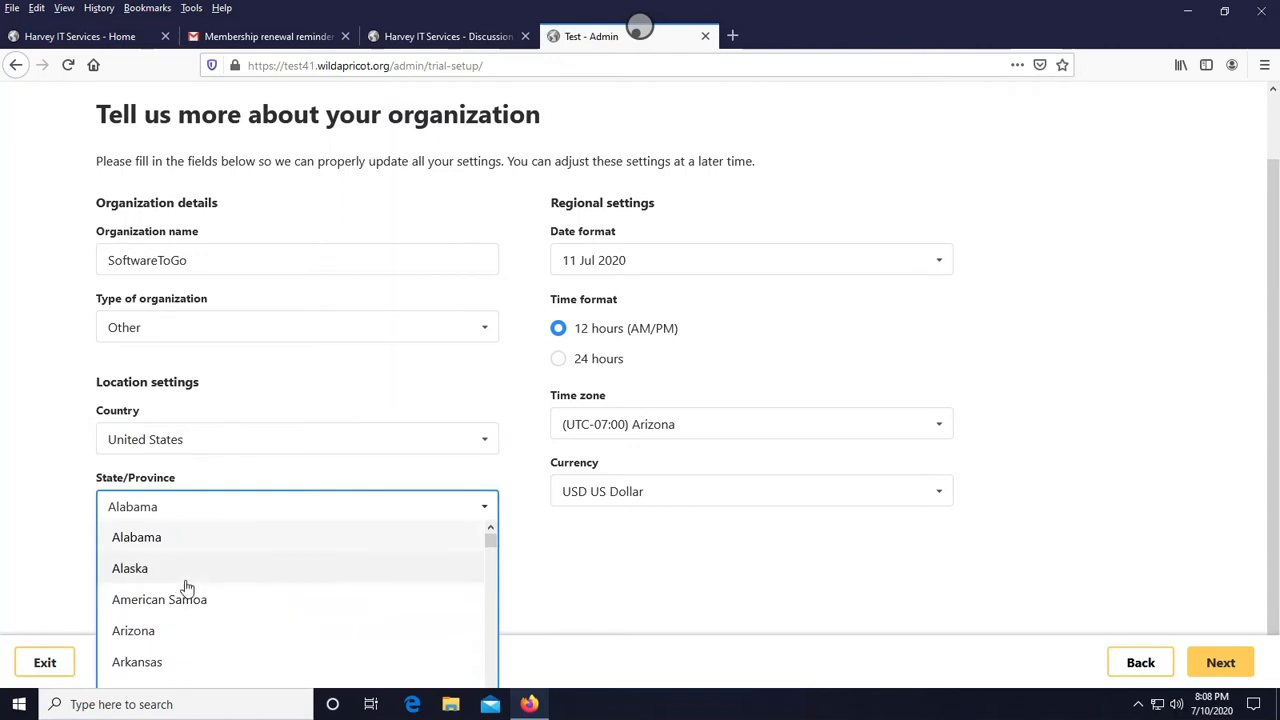
scroll(183, 585, "down", 4)
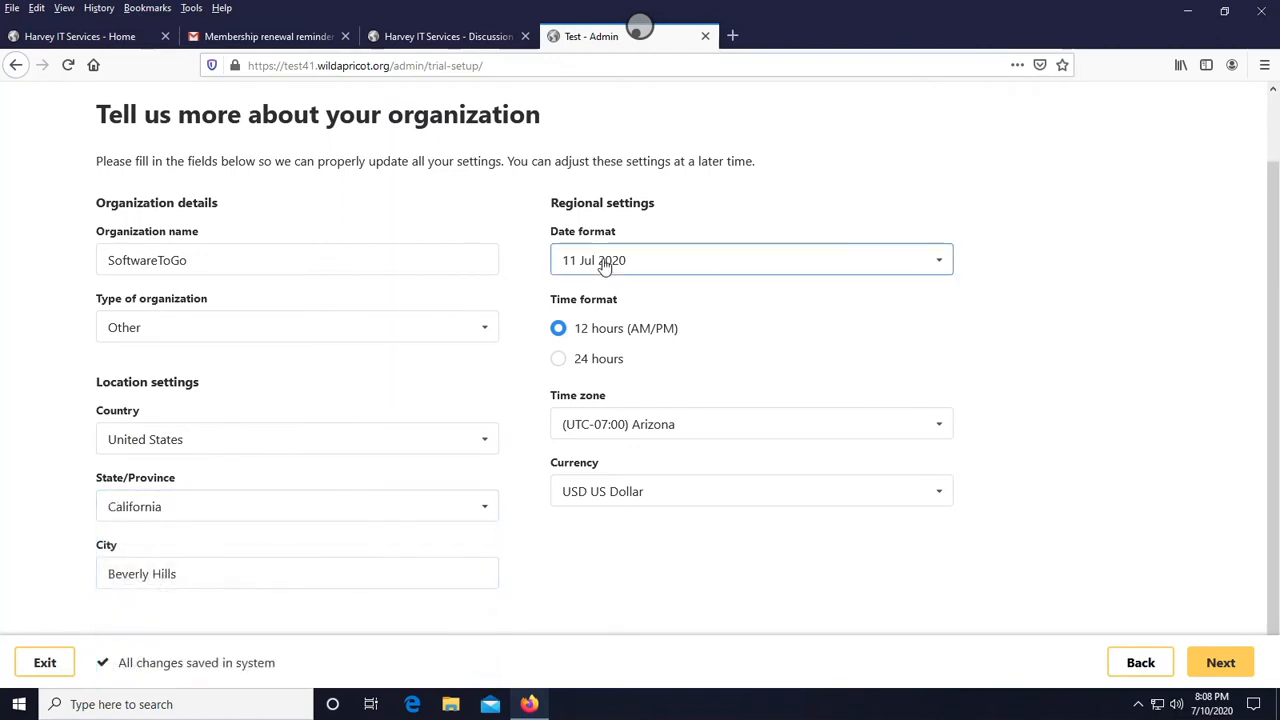
left_click(604, 266)
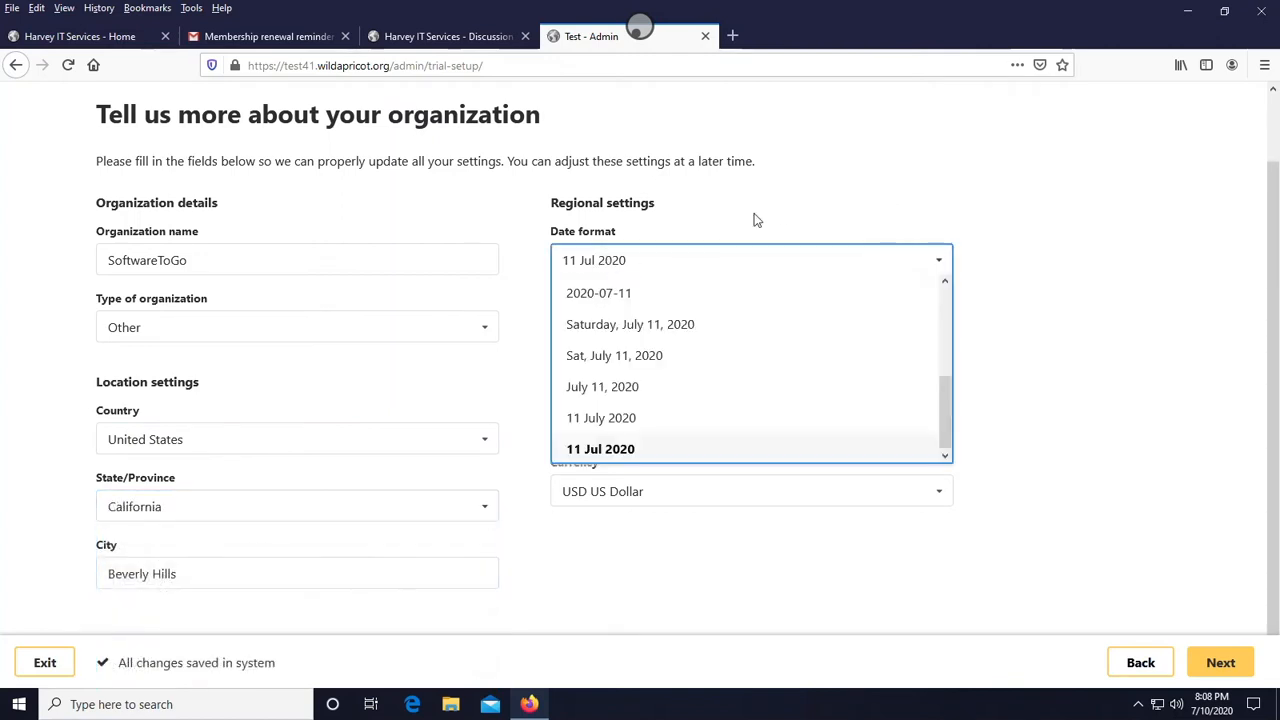
left_click(872, 176)
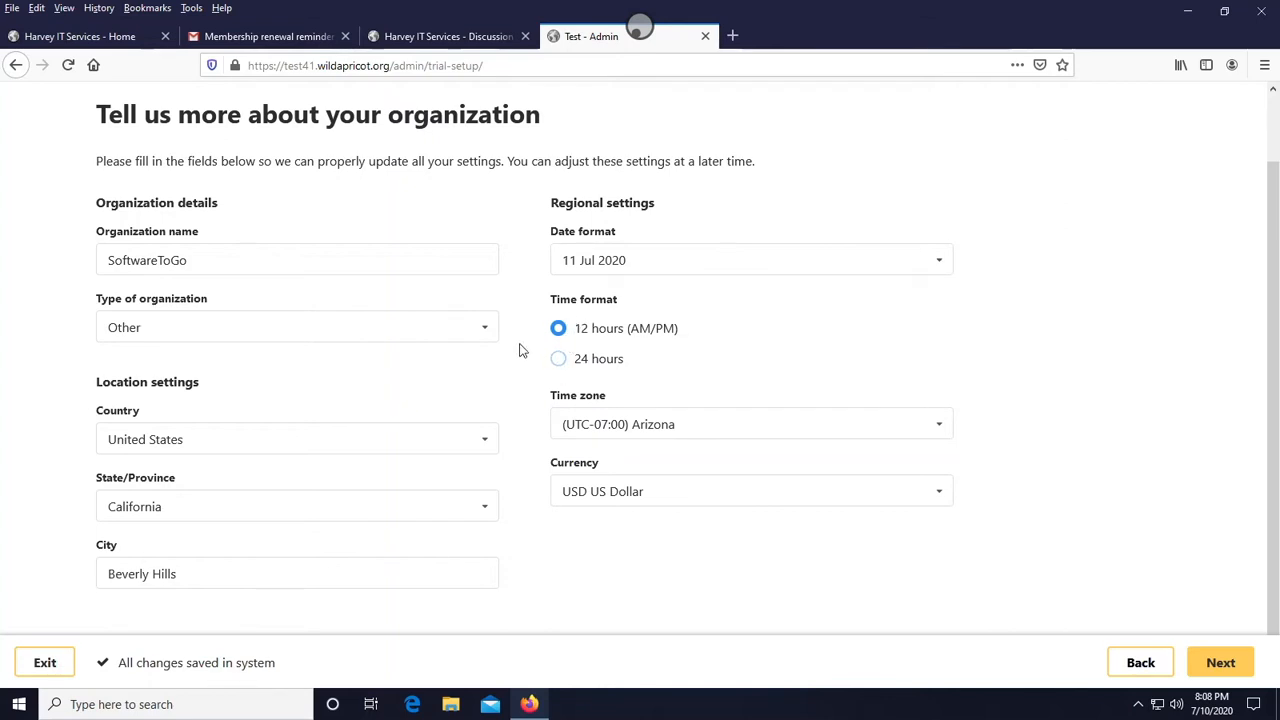
- Set the time zone to (UTC-08:00) Pacific Time (US & Canada), keep USD US Dollar as currency, and continue
left_click(672, 433)
left_click(672, 521)
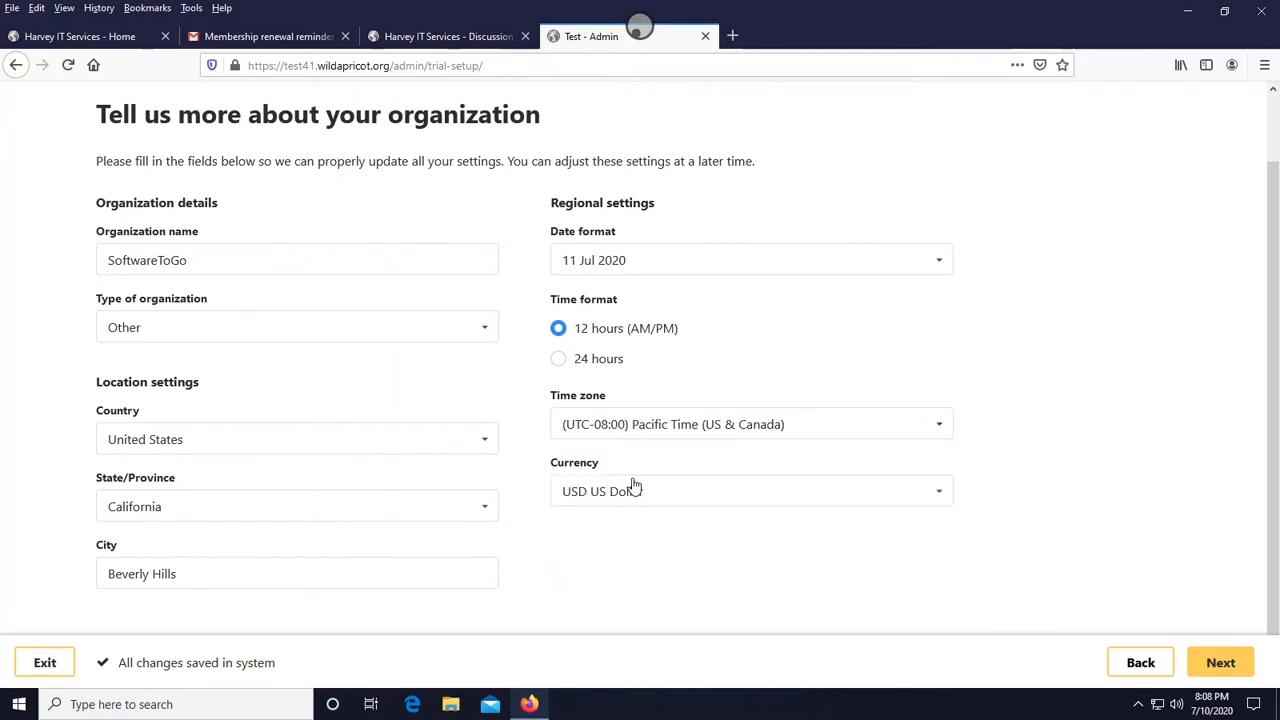
left_click(707, 500)
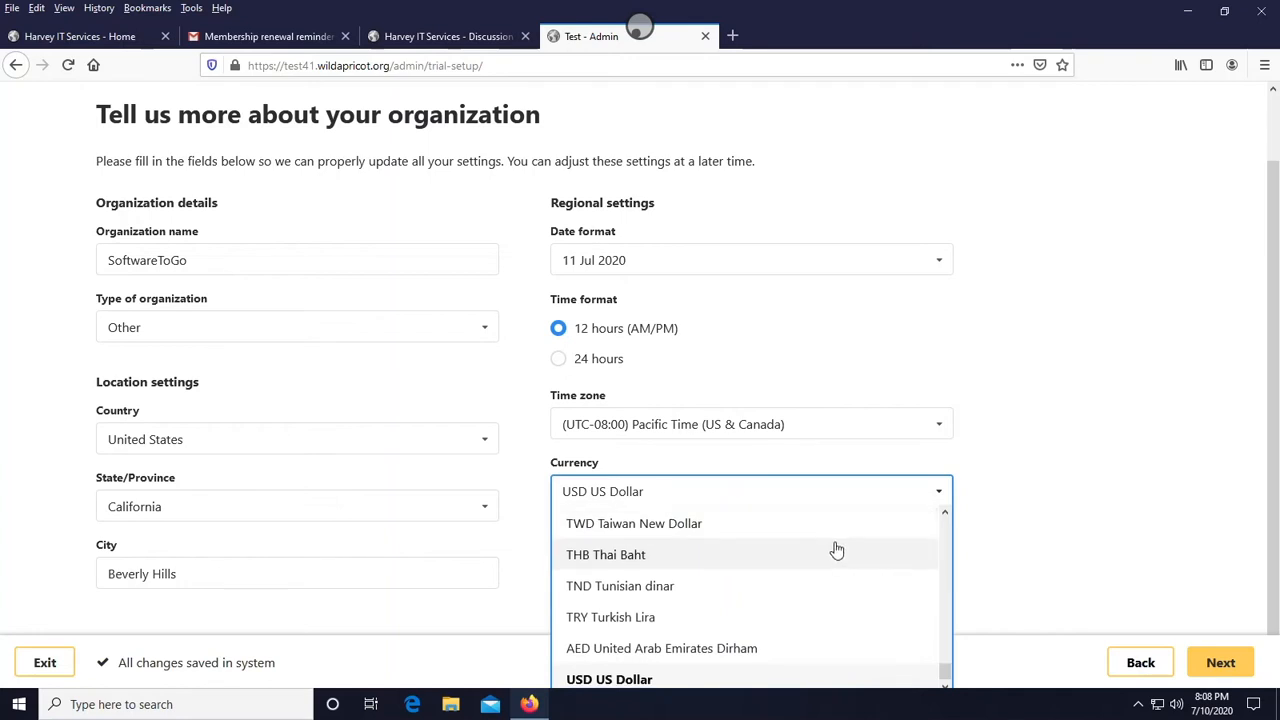
scroll(834, 549, "up", 5)
scroll(837, 563, "up", 10)
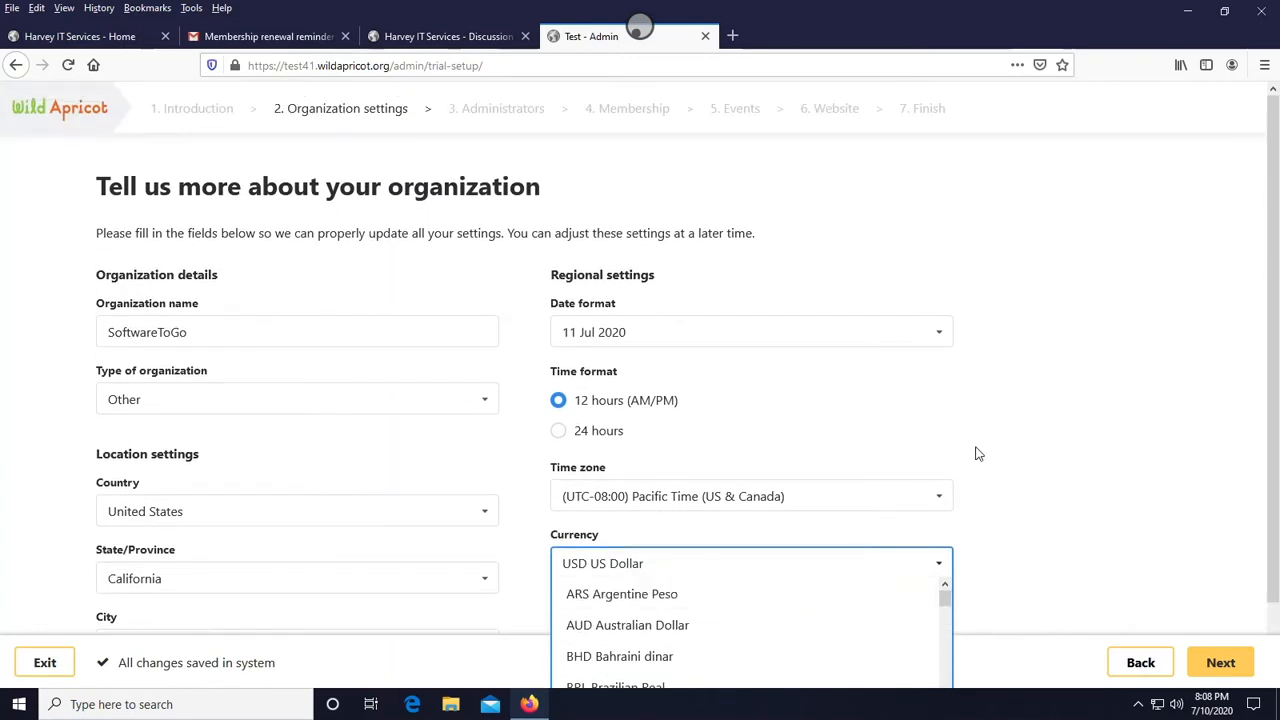
scroll(974, 447, "down", 2)
scroll(851, 510, "down", 12)
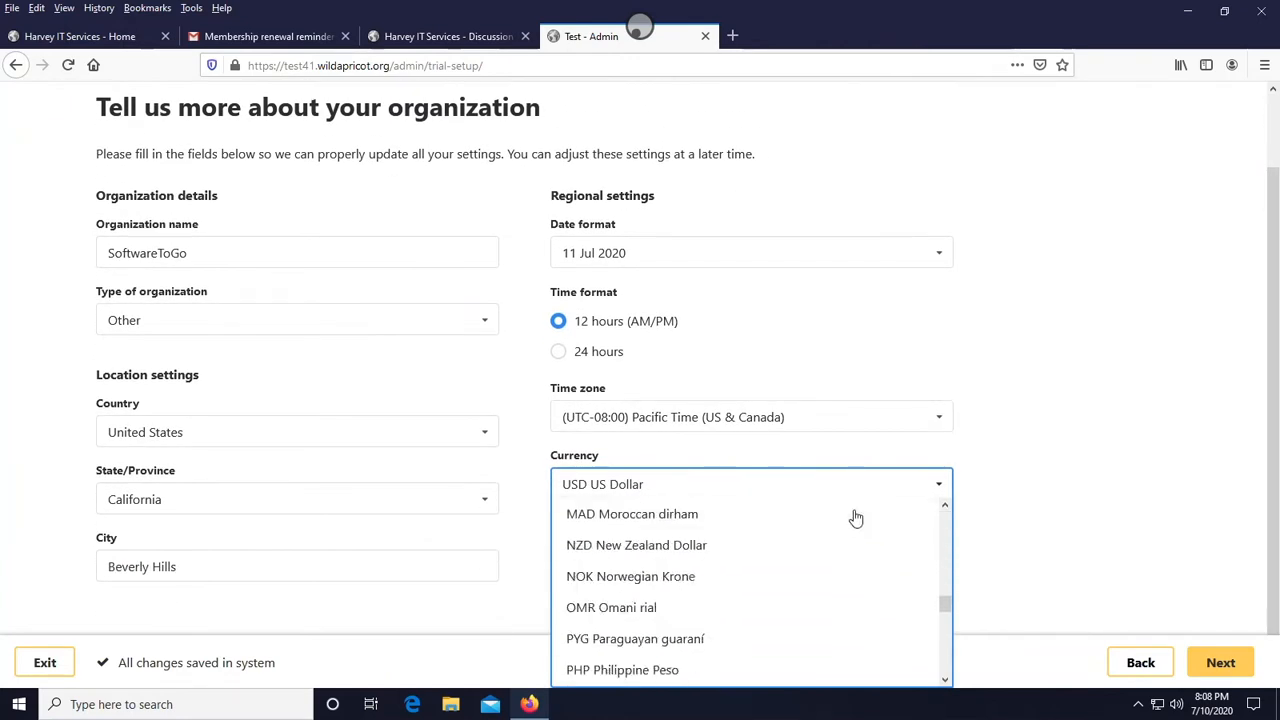
scroll(985, 428, "up", 1)
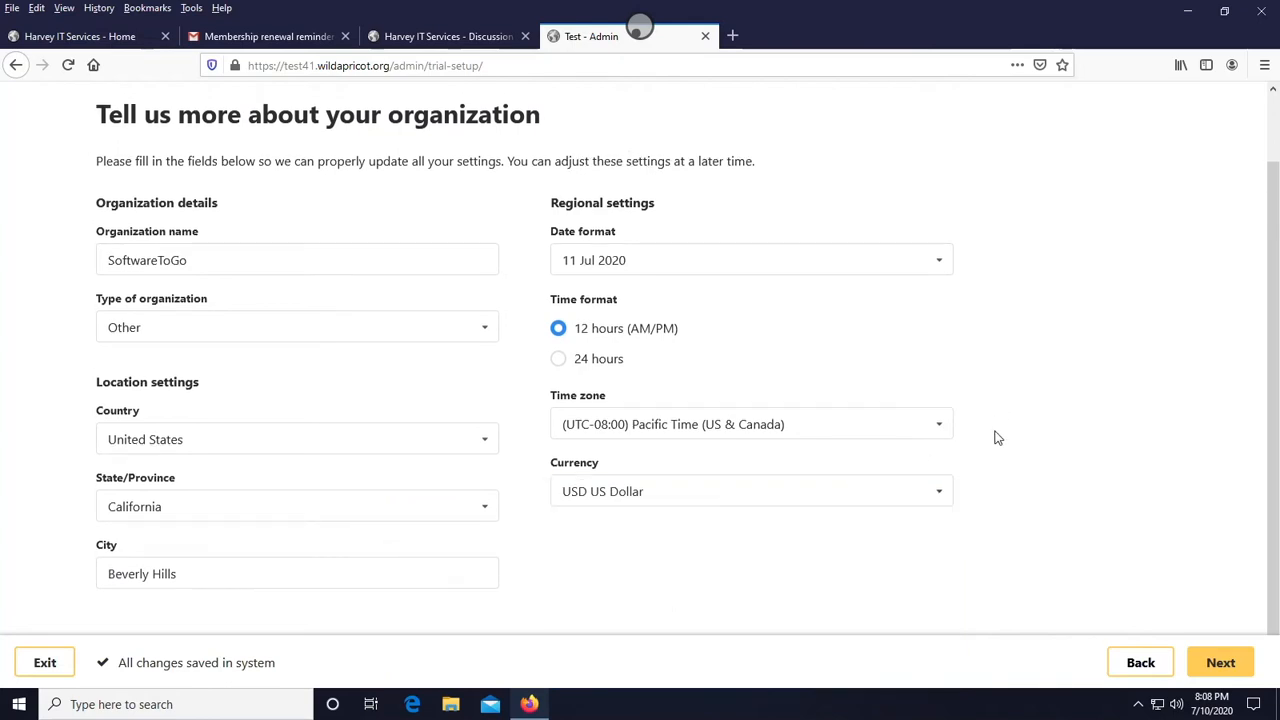
left_click(1218, 665)
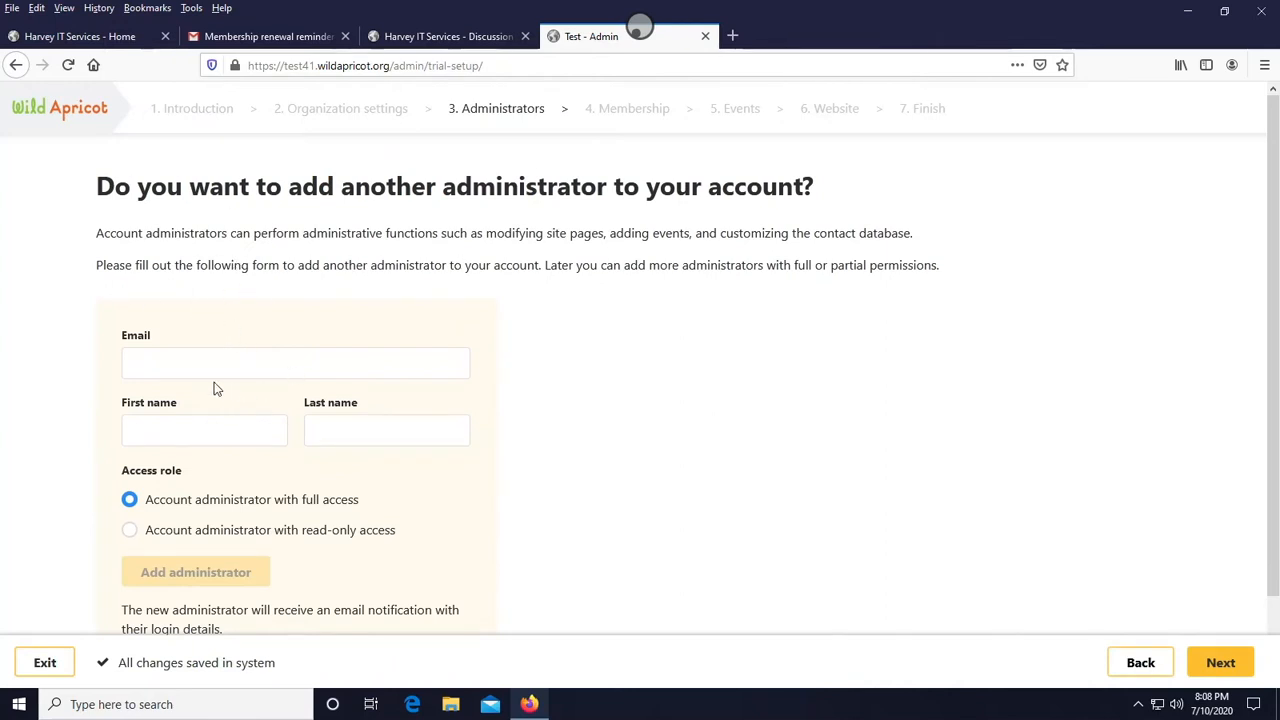
scroll(216, 388, "down", 2)
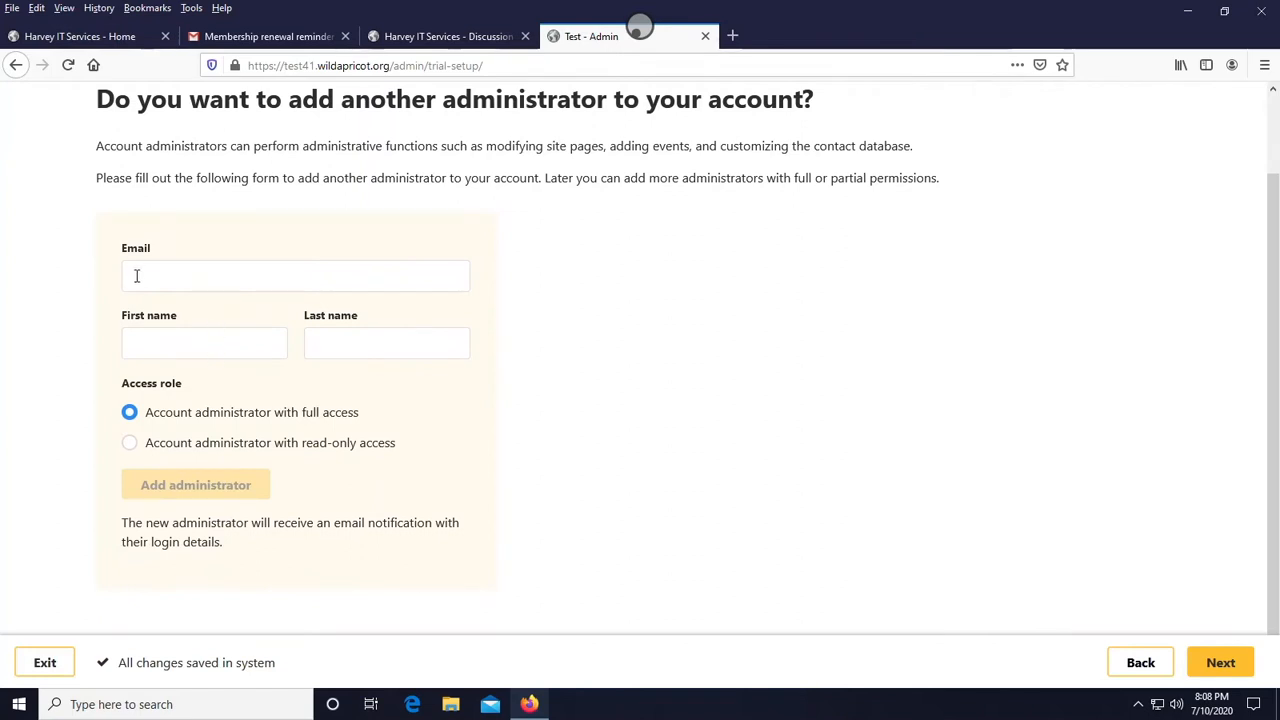
left_click(174, 280)
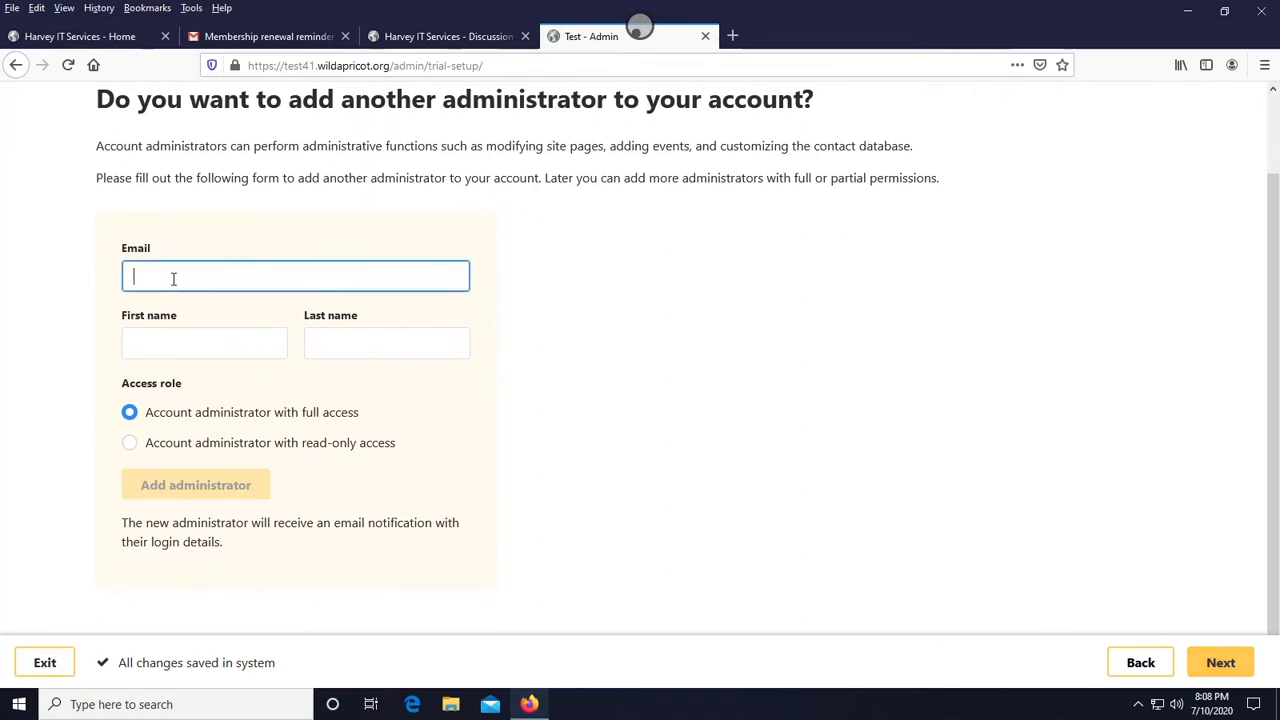
type("jhjdhkgjssd")
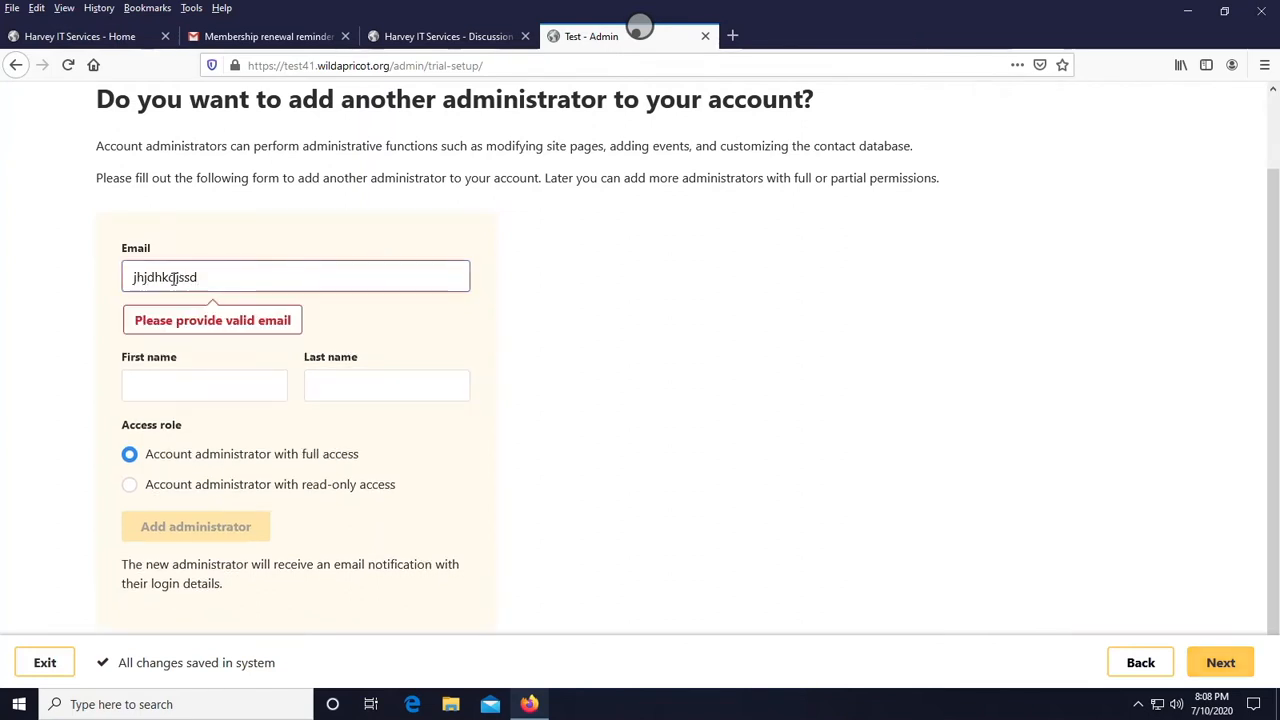
type("@yahoo")
key("BackSpace")
key("BackSpace")
key("BackSpace")
key("BackSpace")
key("BackSpace")
type("gmail")
key("ctrl+a")
key("BackSpace")
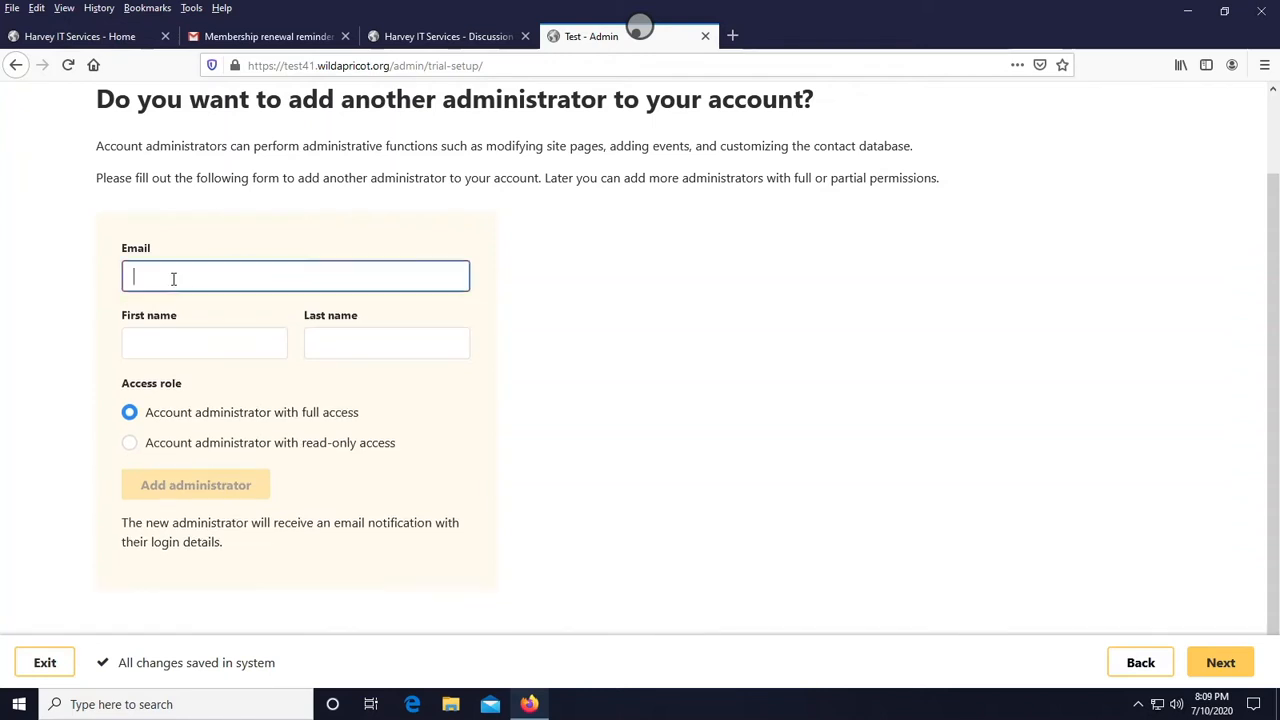
- Leave the administrator form empty with full access selected and continue to the membership step
left_click(229, 337)
left_click(346, 347)
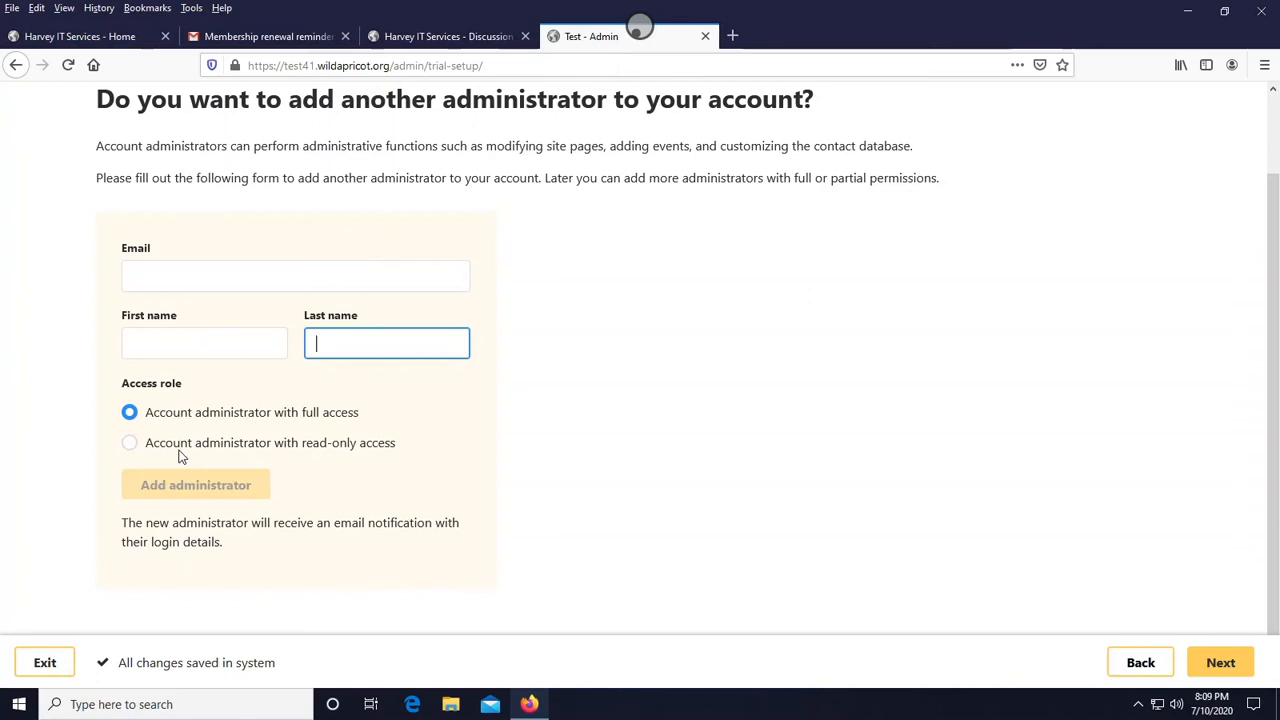
left_click(131, 444)
left_click(147, 417)
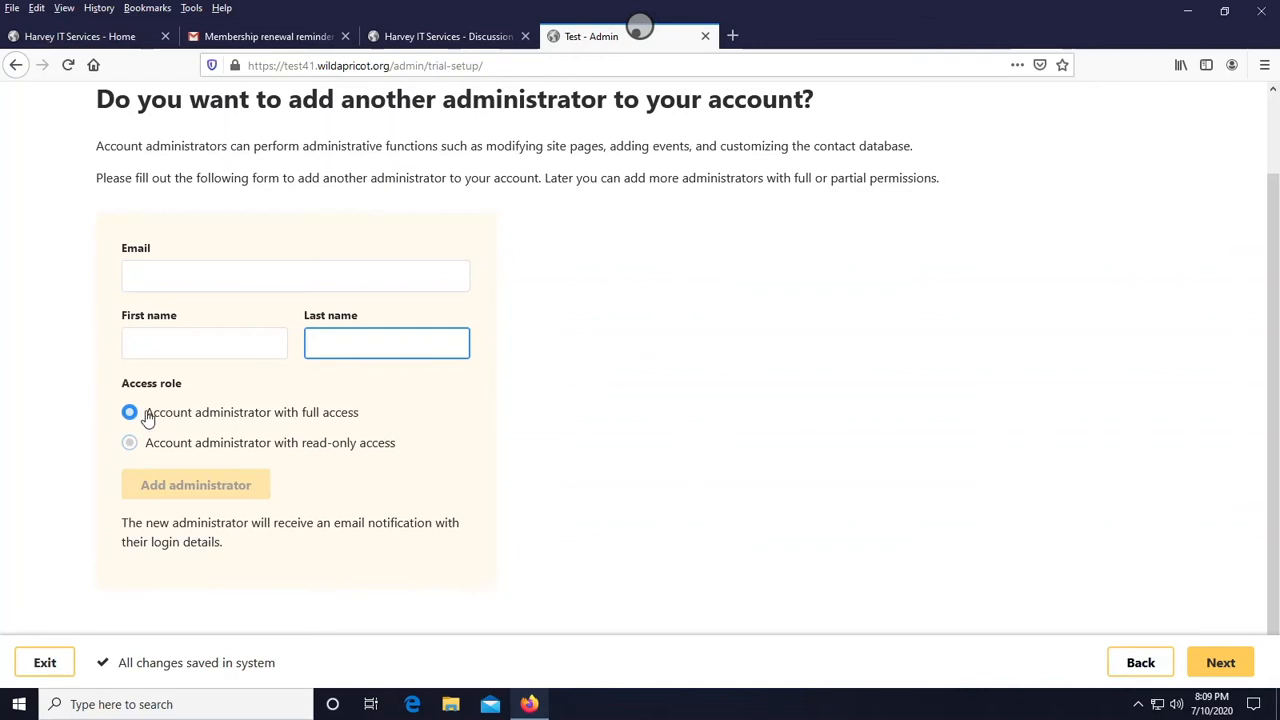
left_click(1238, 671)
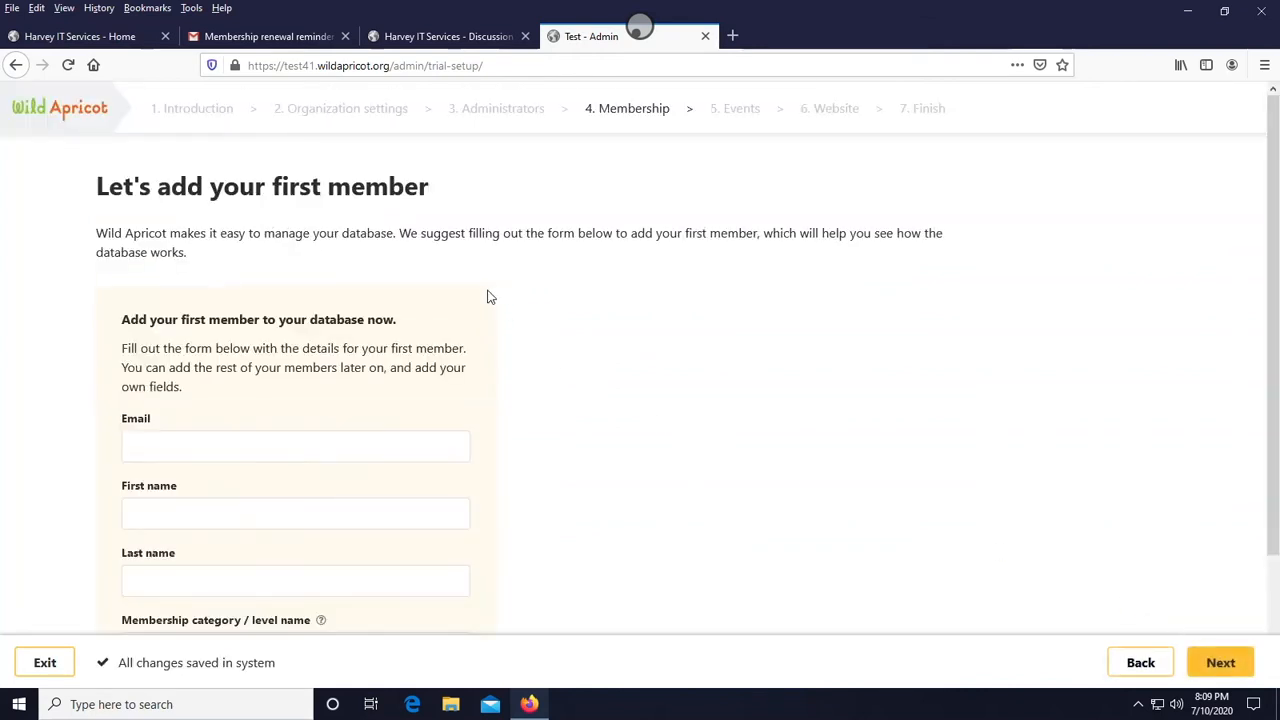
scroll(228, 345, "down", 3)
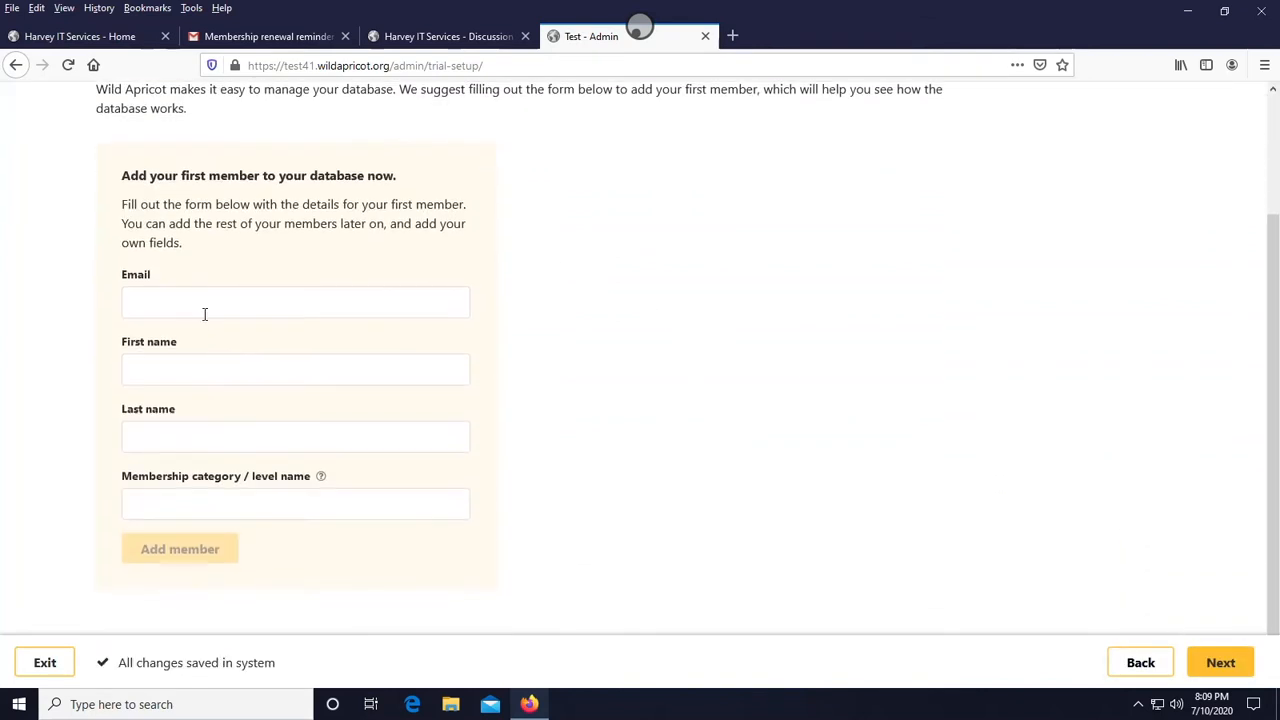
- Add a first member with the member's e-mail, first and last name and membership level Software Development, then continue
left_click(195, 305)
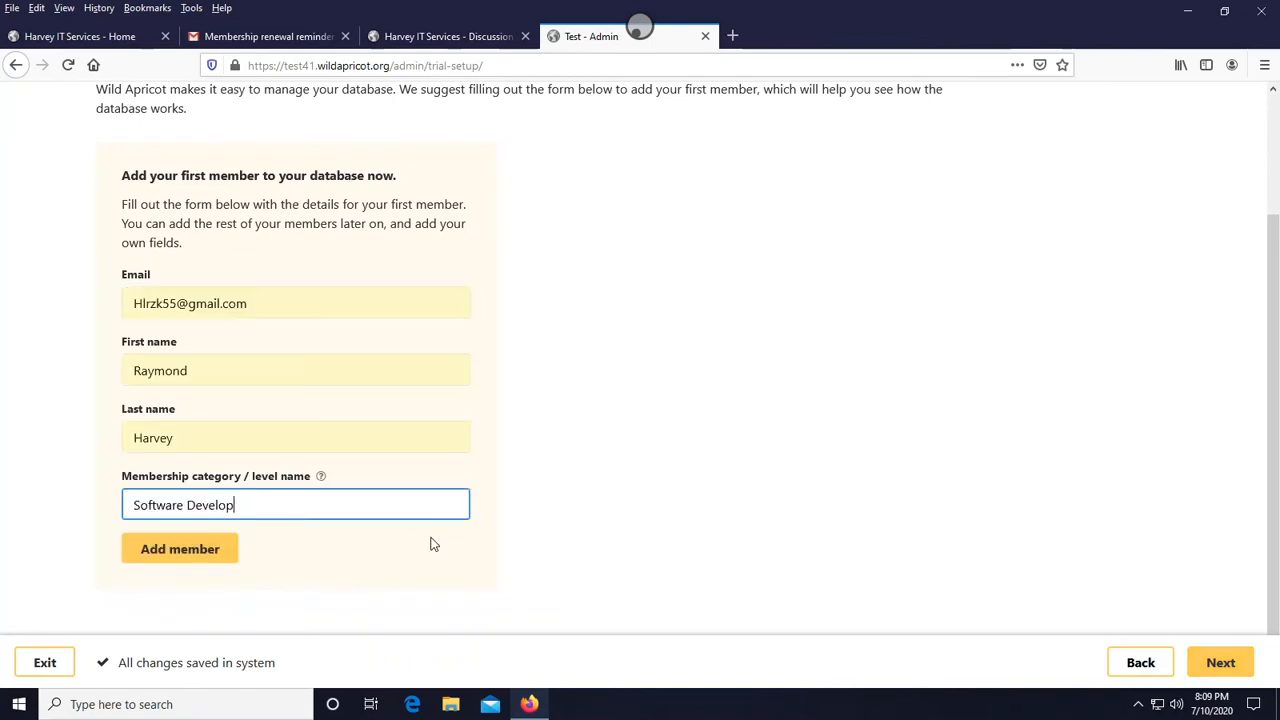
left_click(164, 548)
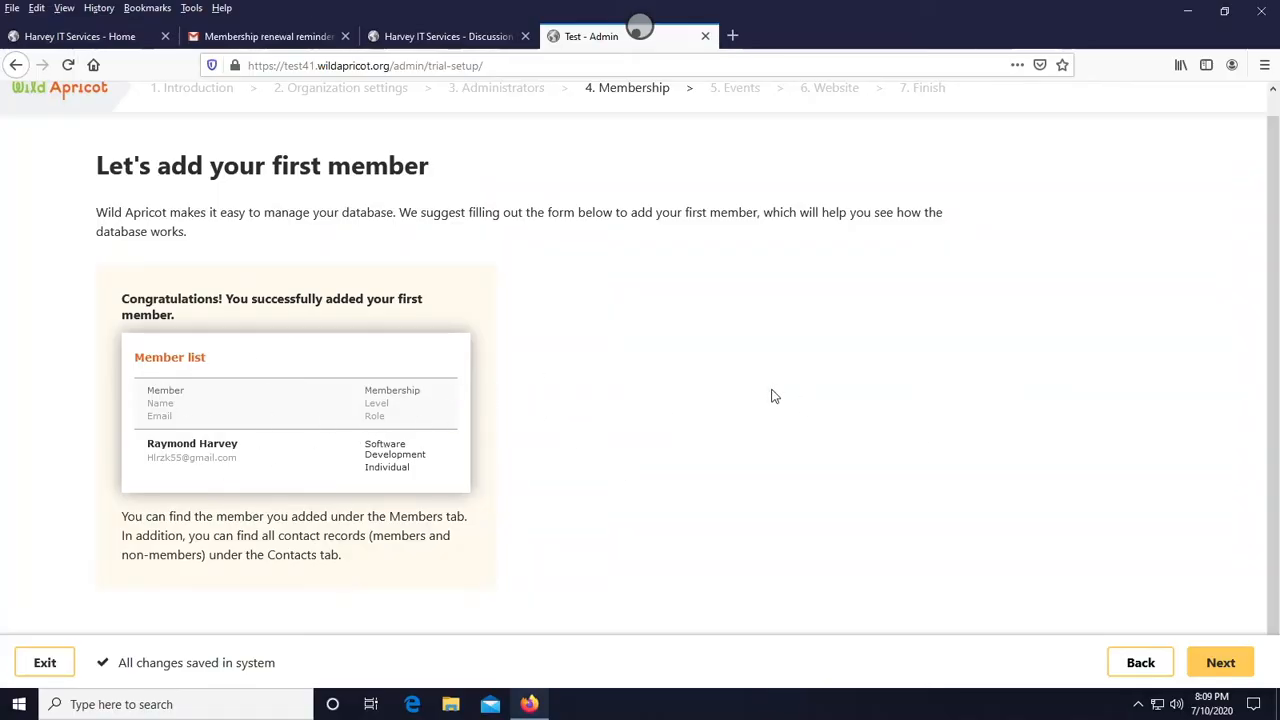
left_click(1222, 663)
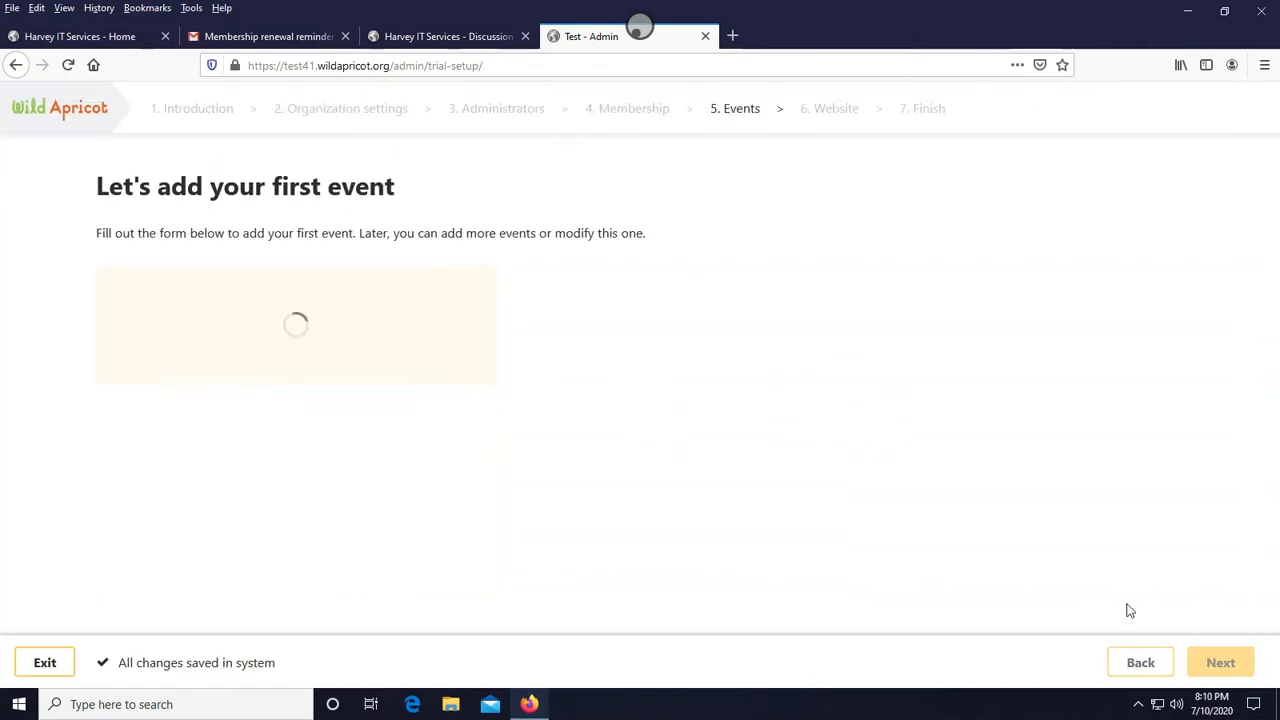
- Title the first event Game programming course
scroll(296, 292, "down", 2)
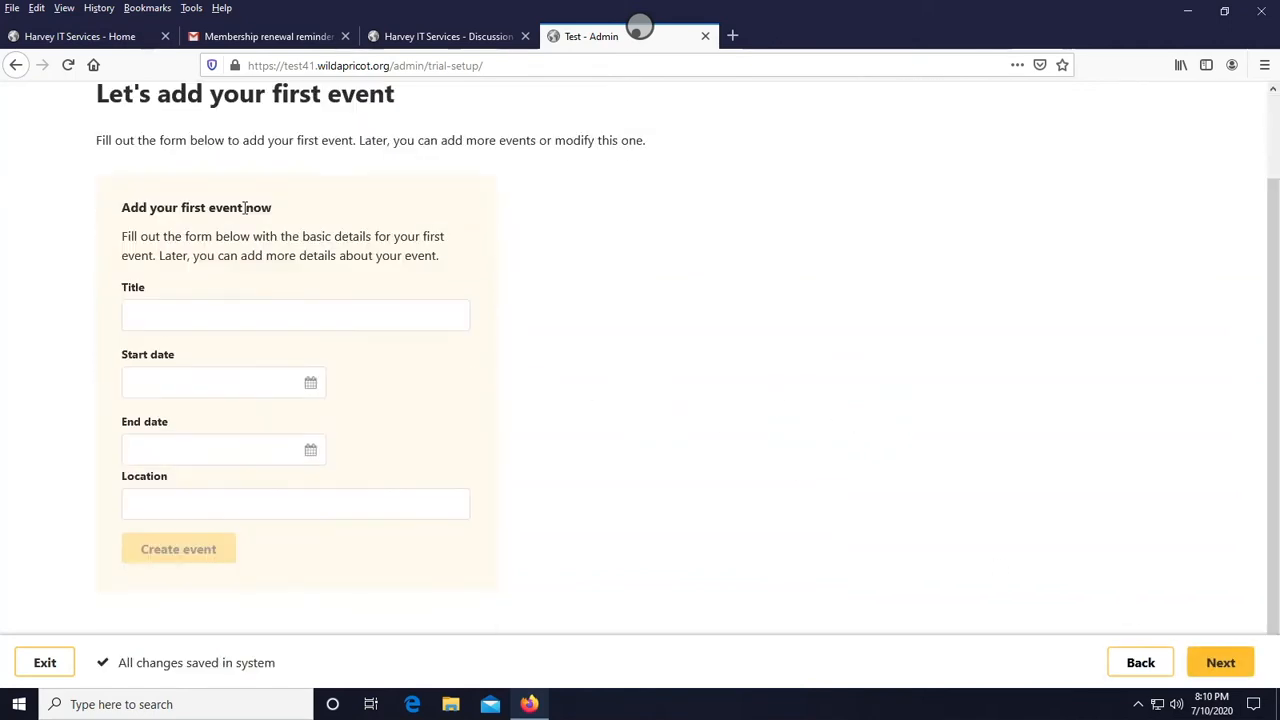
left_click(242, 316)
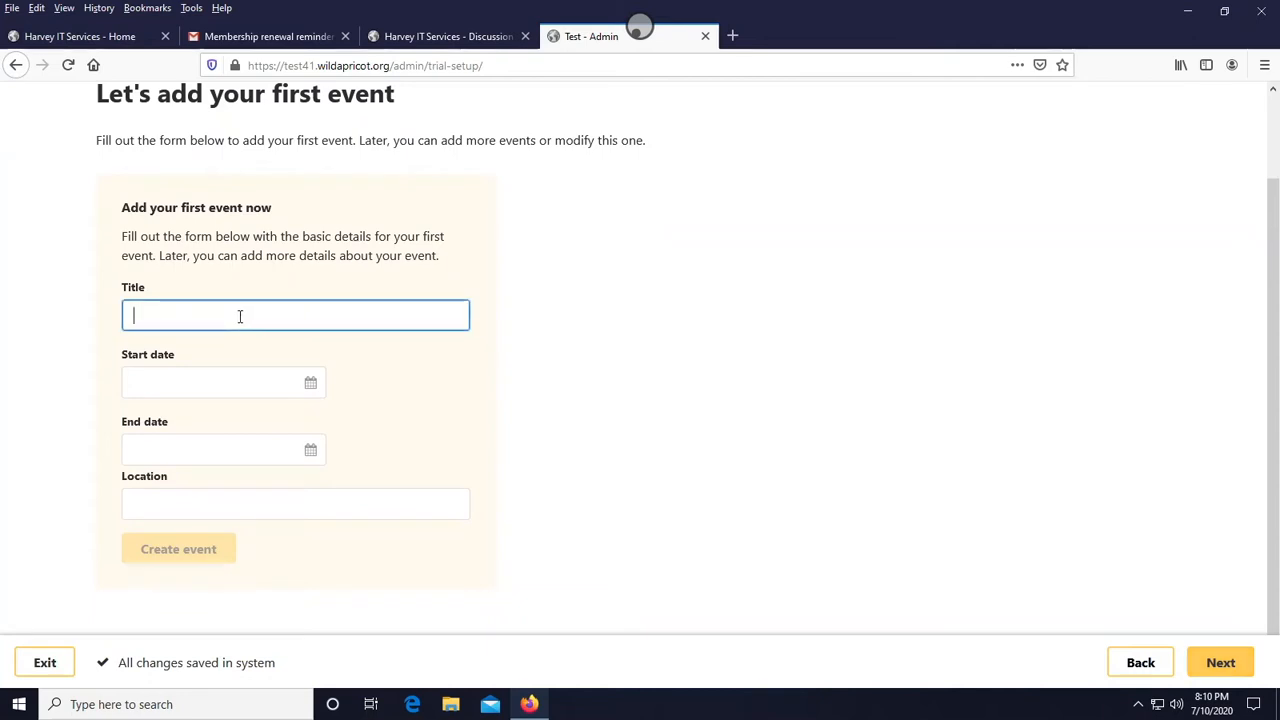
type("Game ")
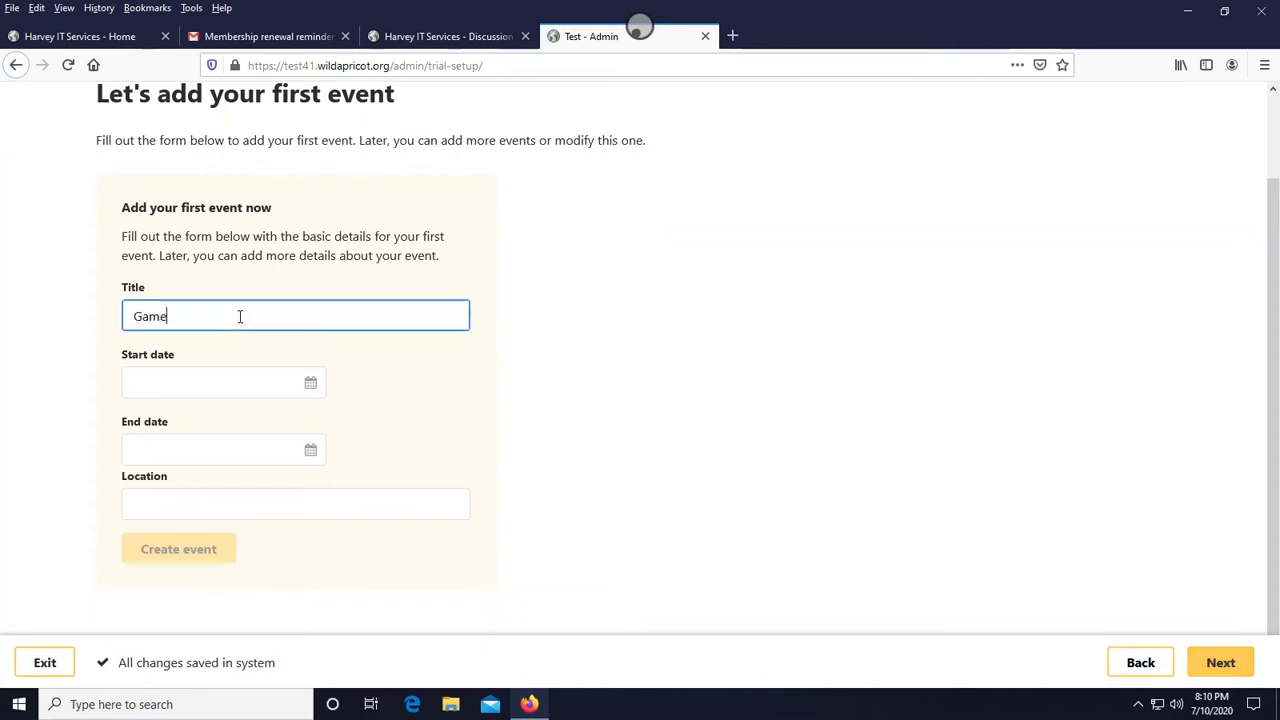
type("programming course")
- Set the event's start date to 11 Jul 2020 and end date to 12 Jul 2020
left_click(271, 383)
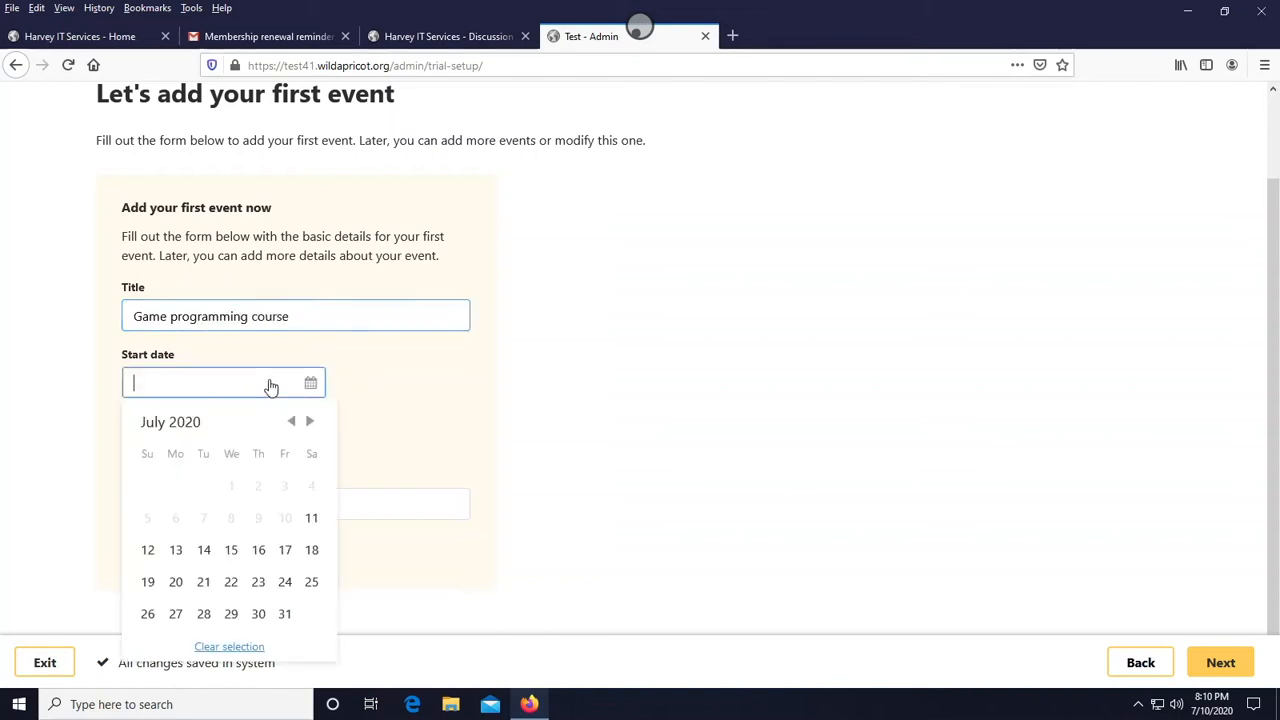
left_click(310, 520)
left_click(302, 458)
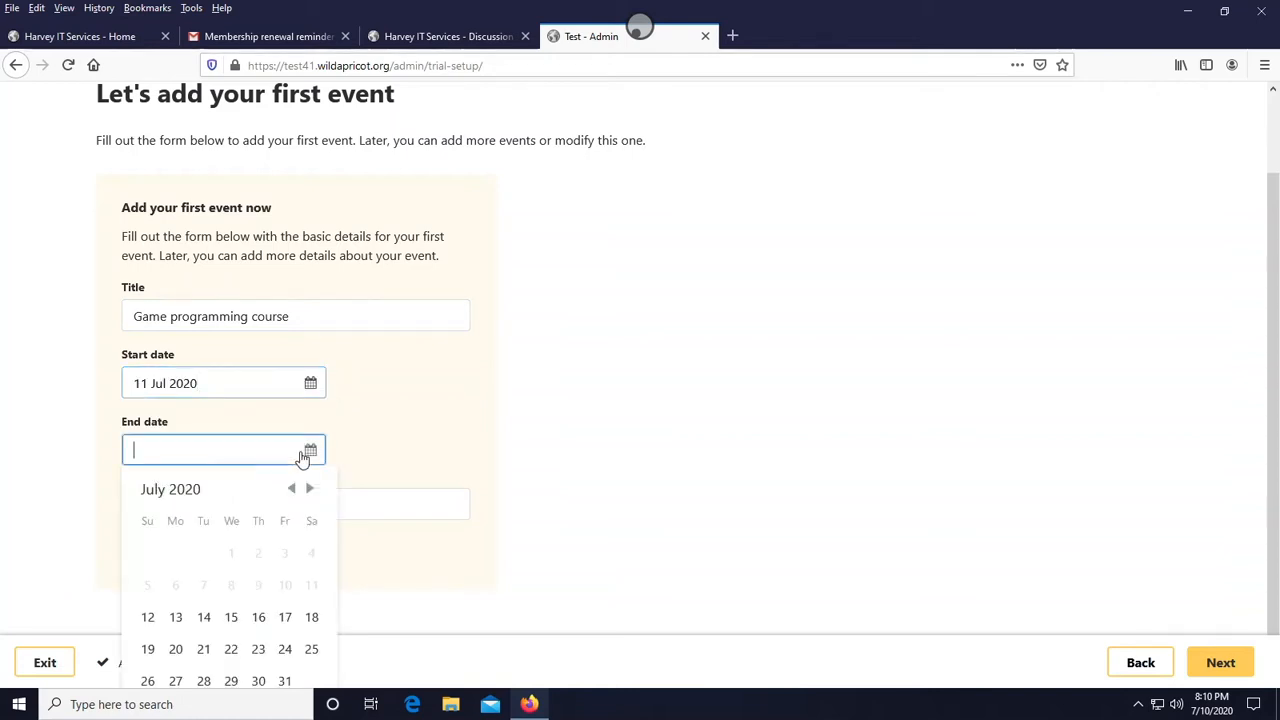
left_click(140, 617)
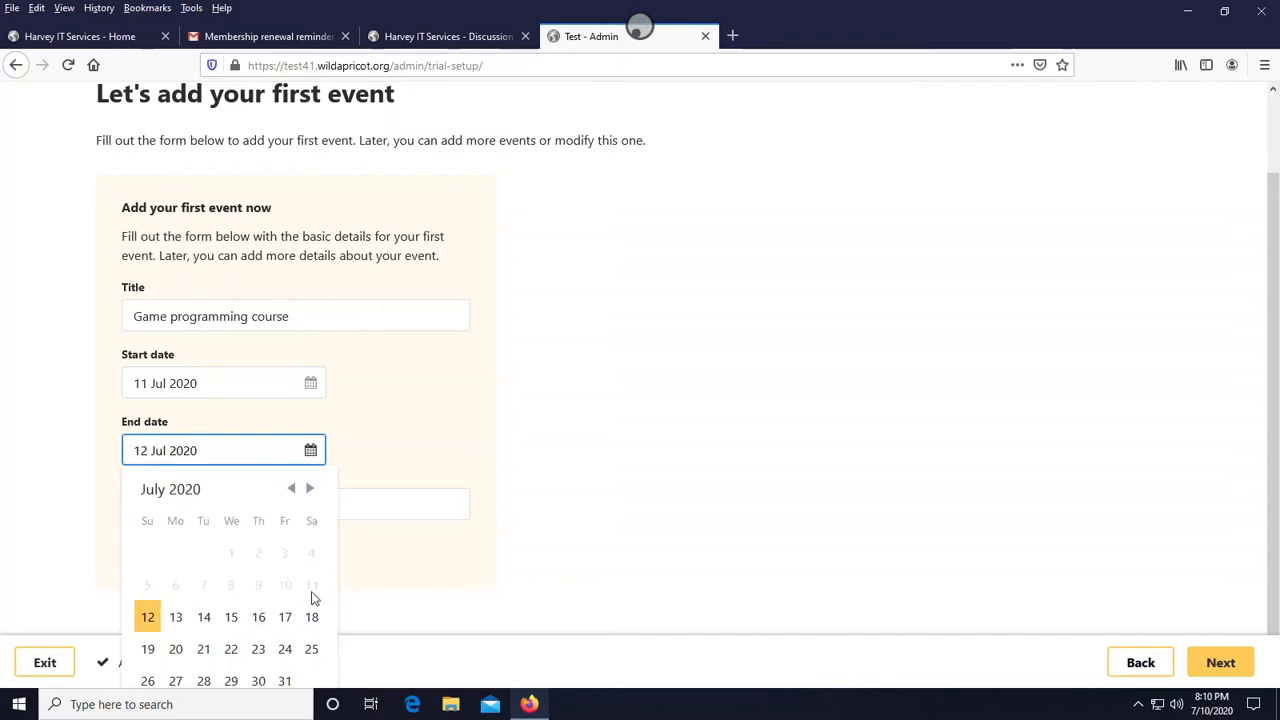
left_click(150, 620)
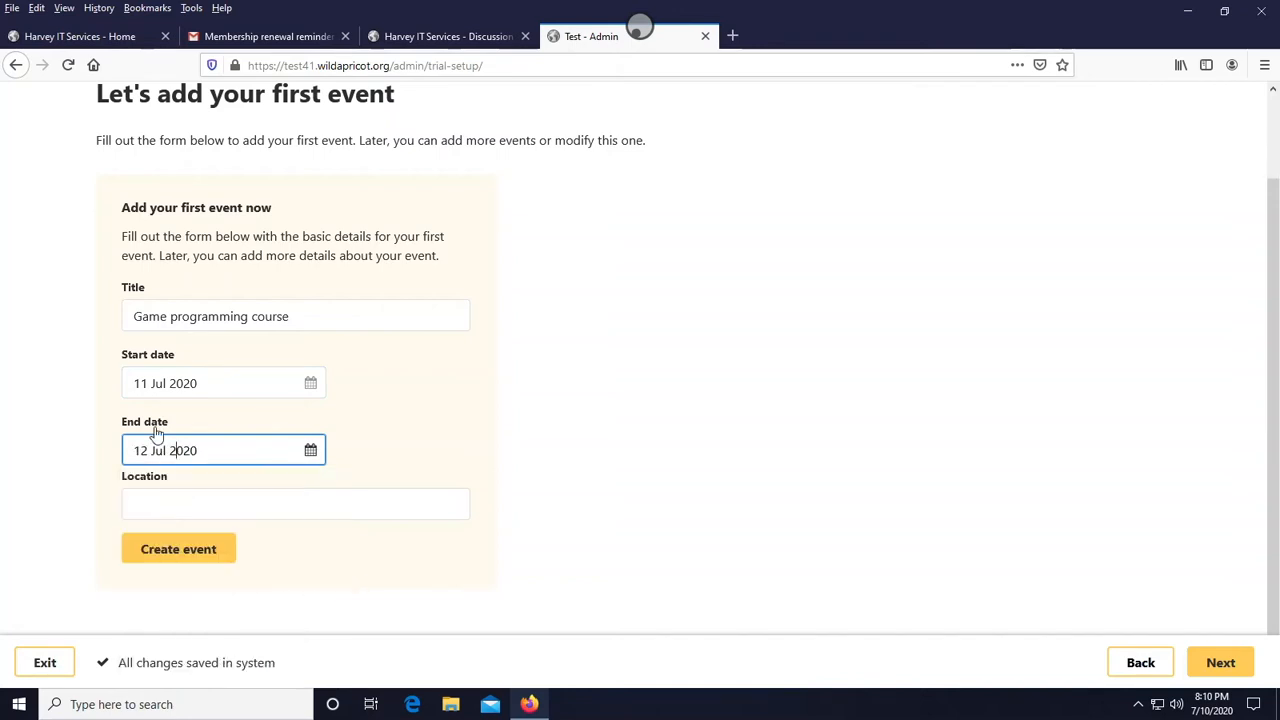
- Set the event location to Online, create the event, and continue to the website step
left_click(195, 514)
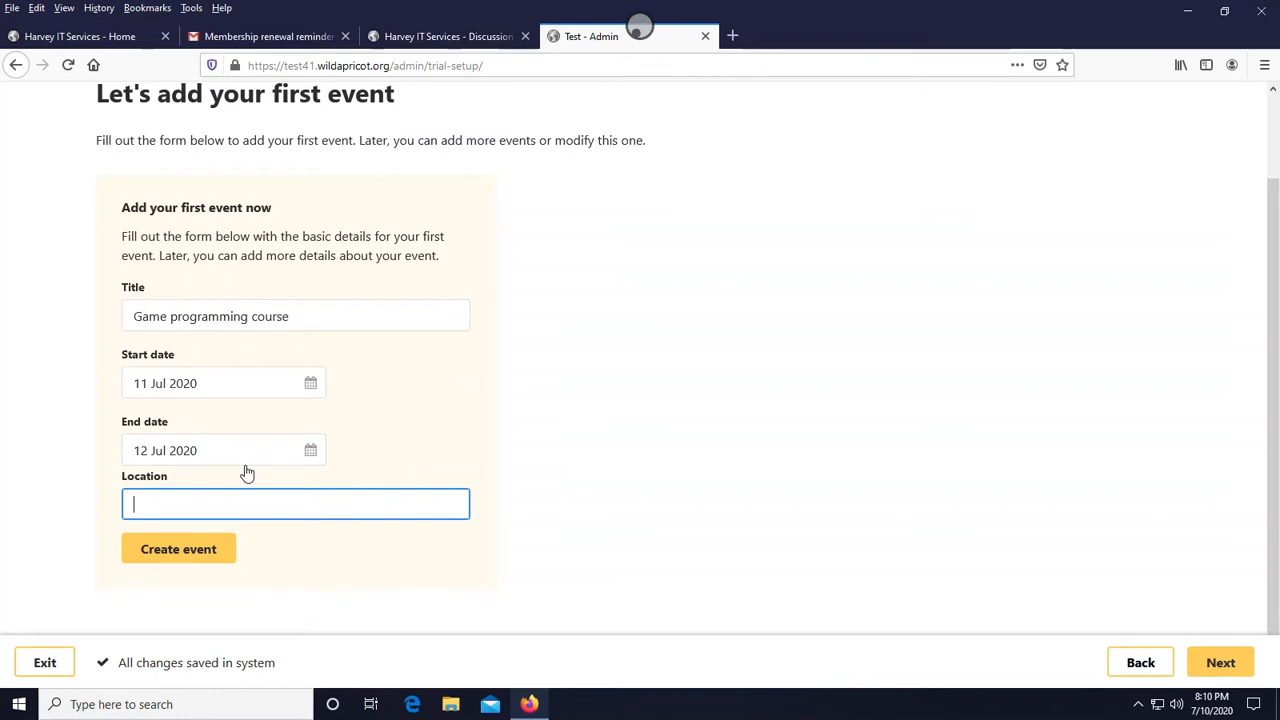
type("Online")
left_click(200, 546)
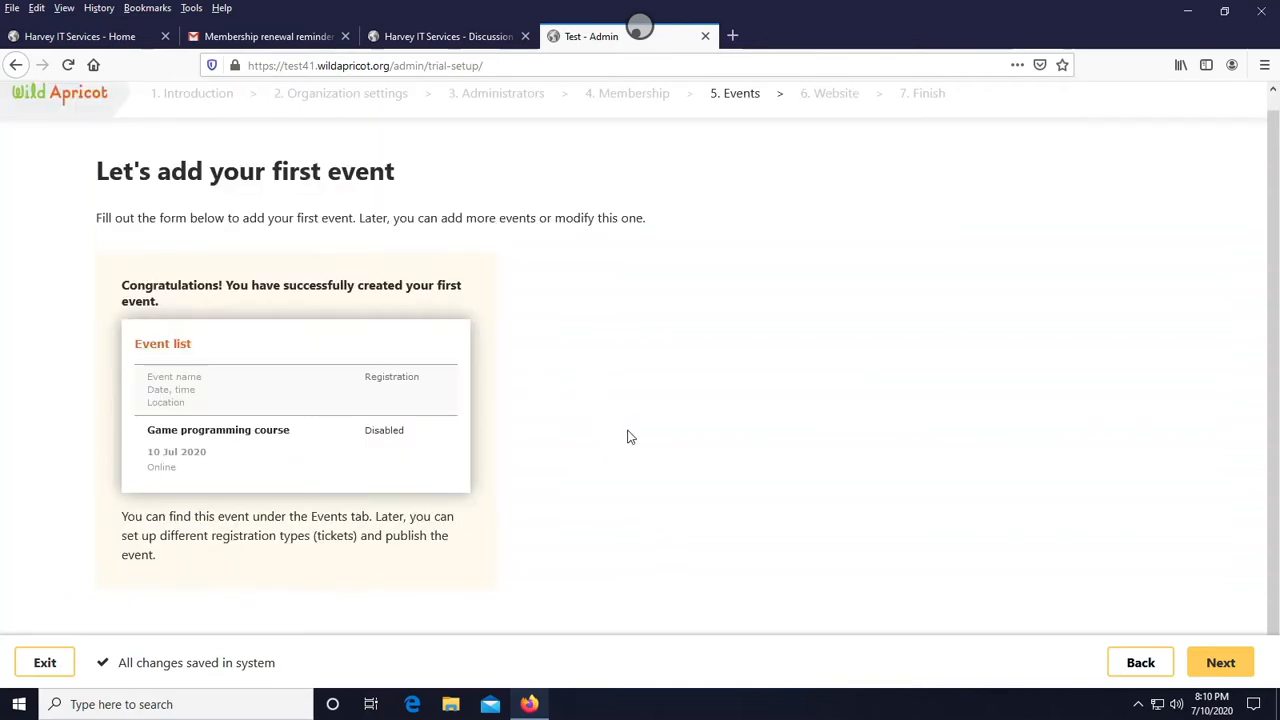
left_click(1214, 661)
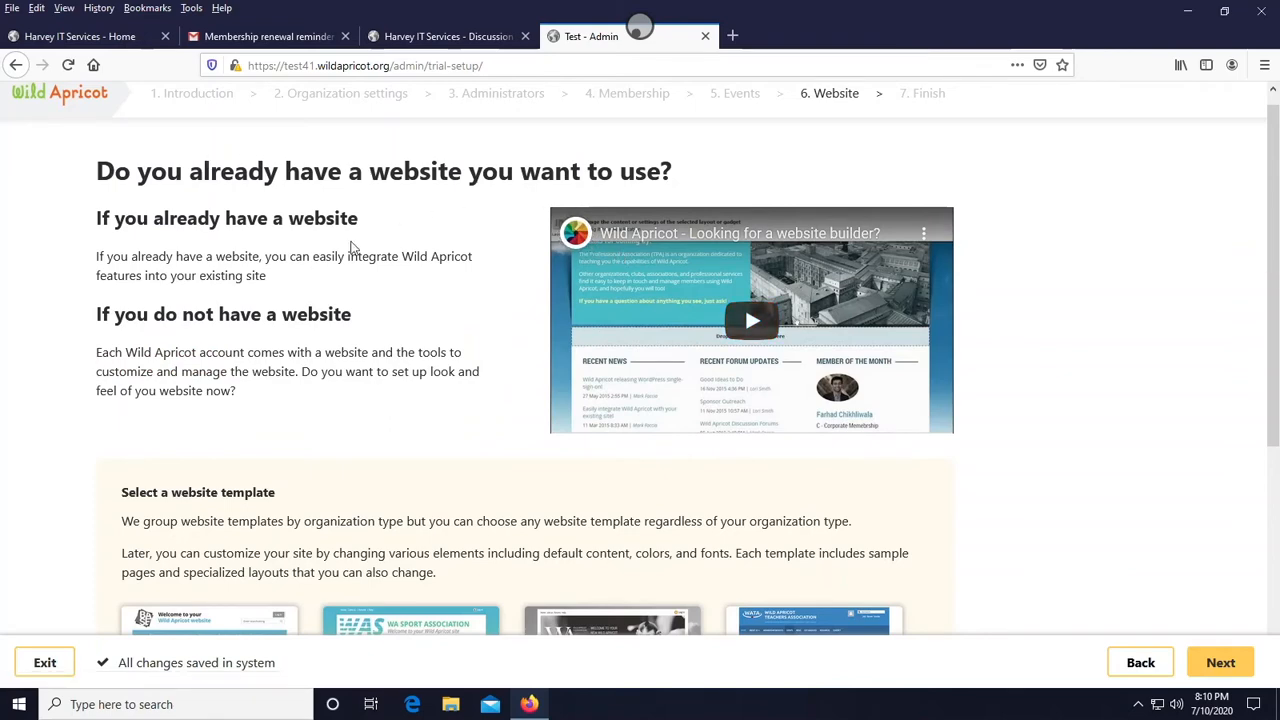
- Browse the website templates and preview the Wild Apricot Teachers Association template before returning to the setup tab
scroll(346, 252, "down", 4)
scroll(345, 230, "up", 3)
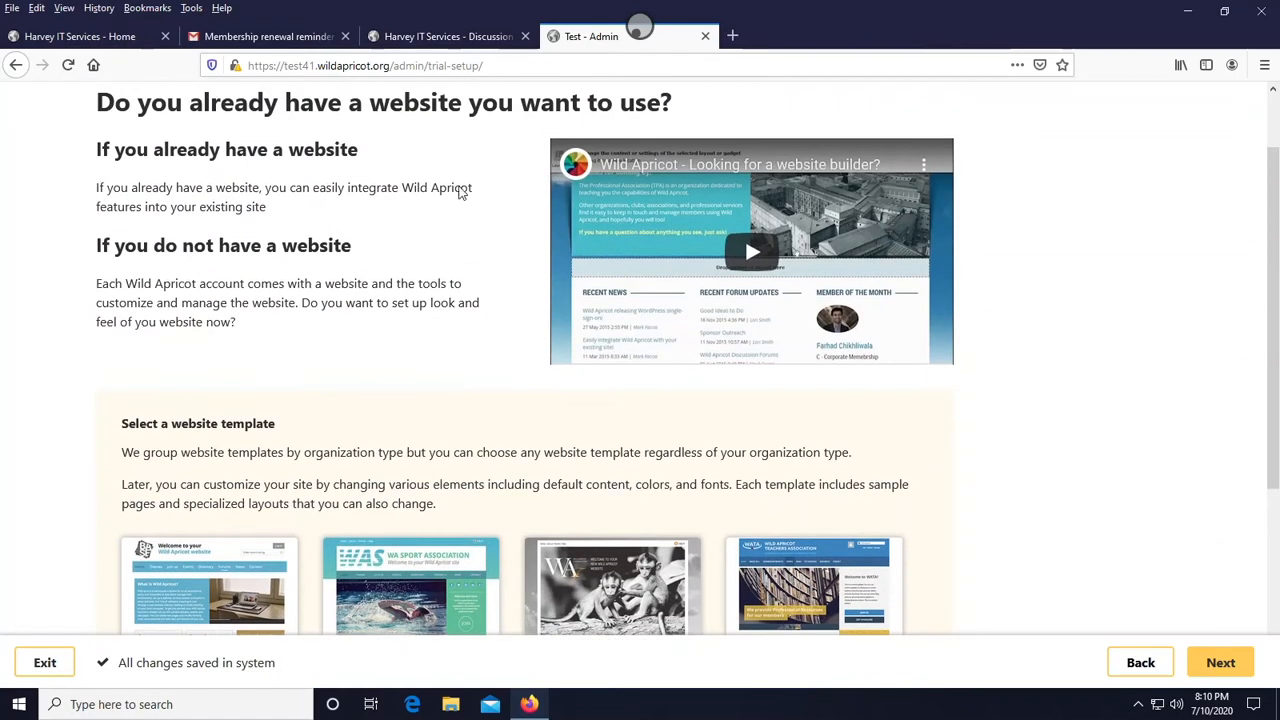
scroll(461, 193, "up", 1)
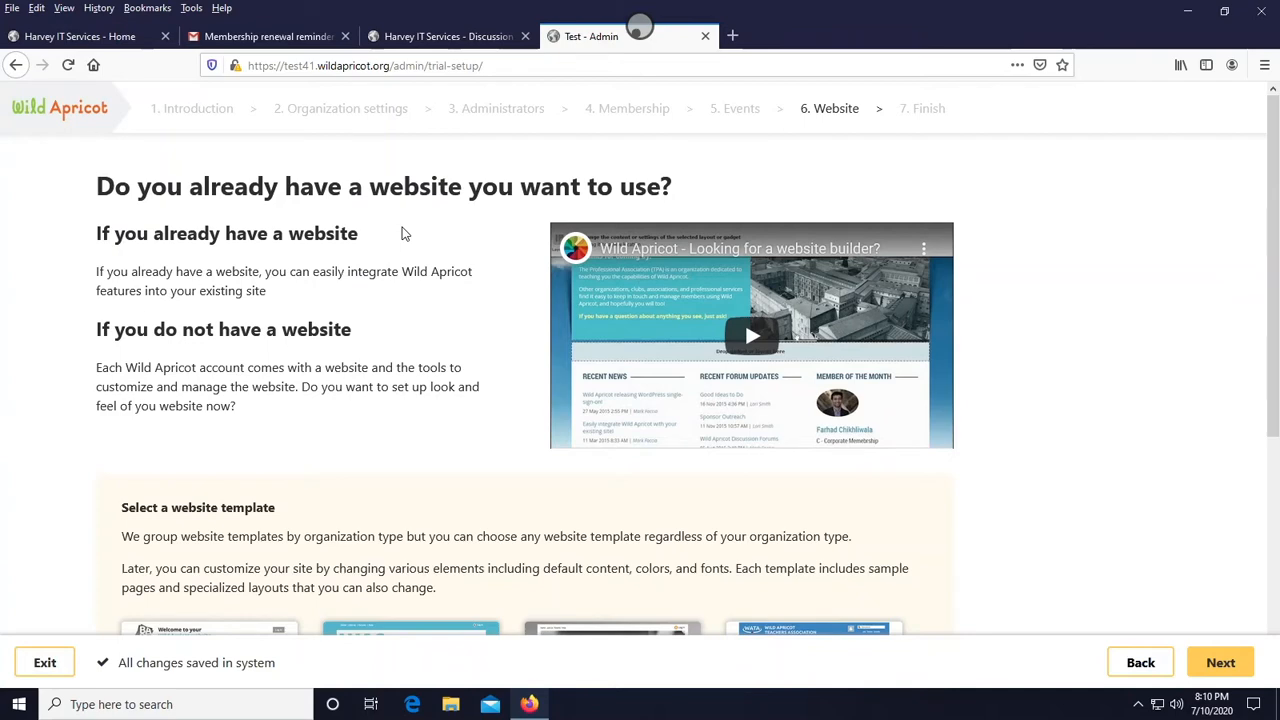
scroll(323, 423, "down", 4)
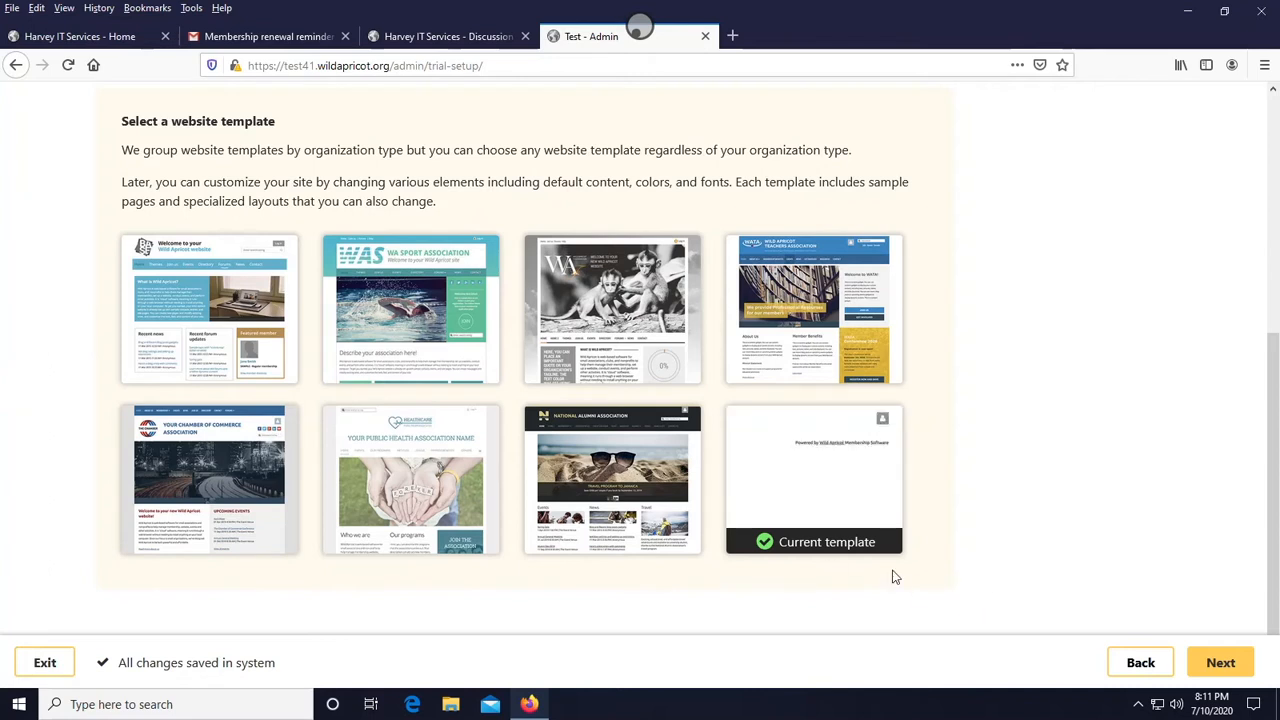
mouse_move(848, 503)
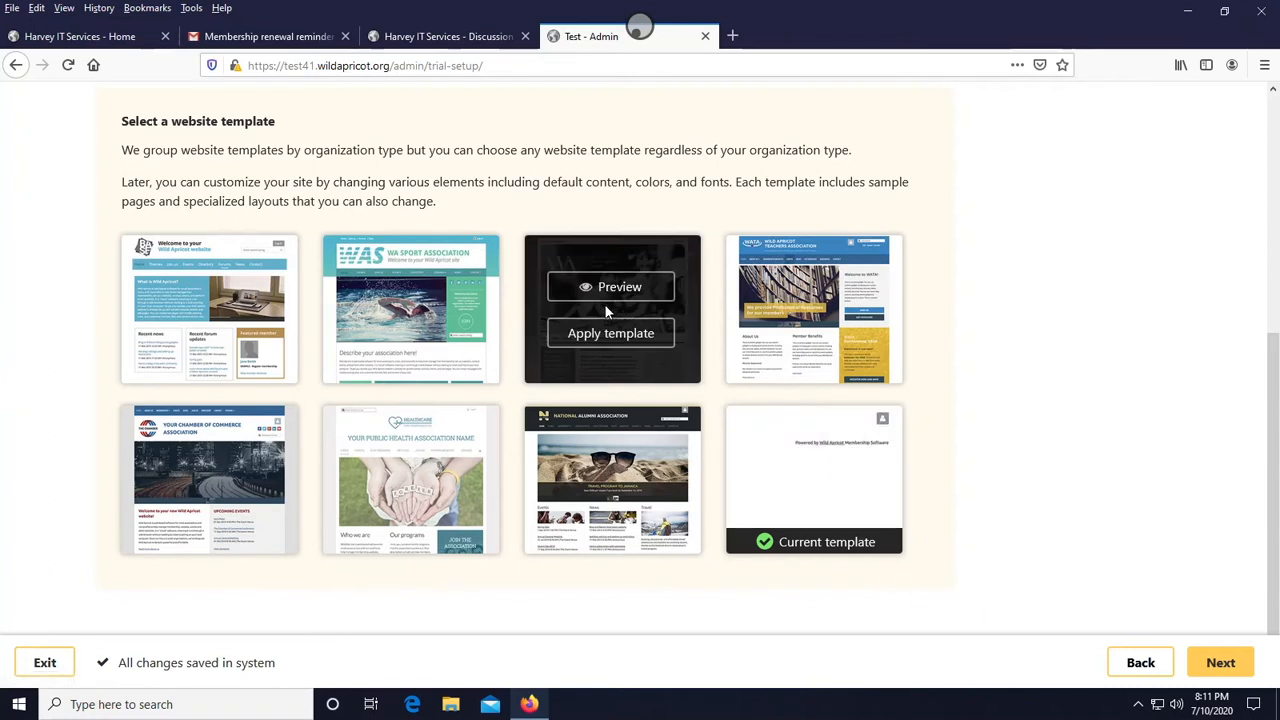
mouse_move(483, 297)
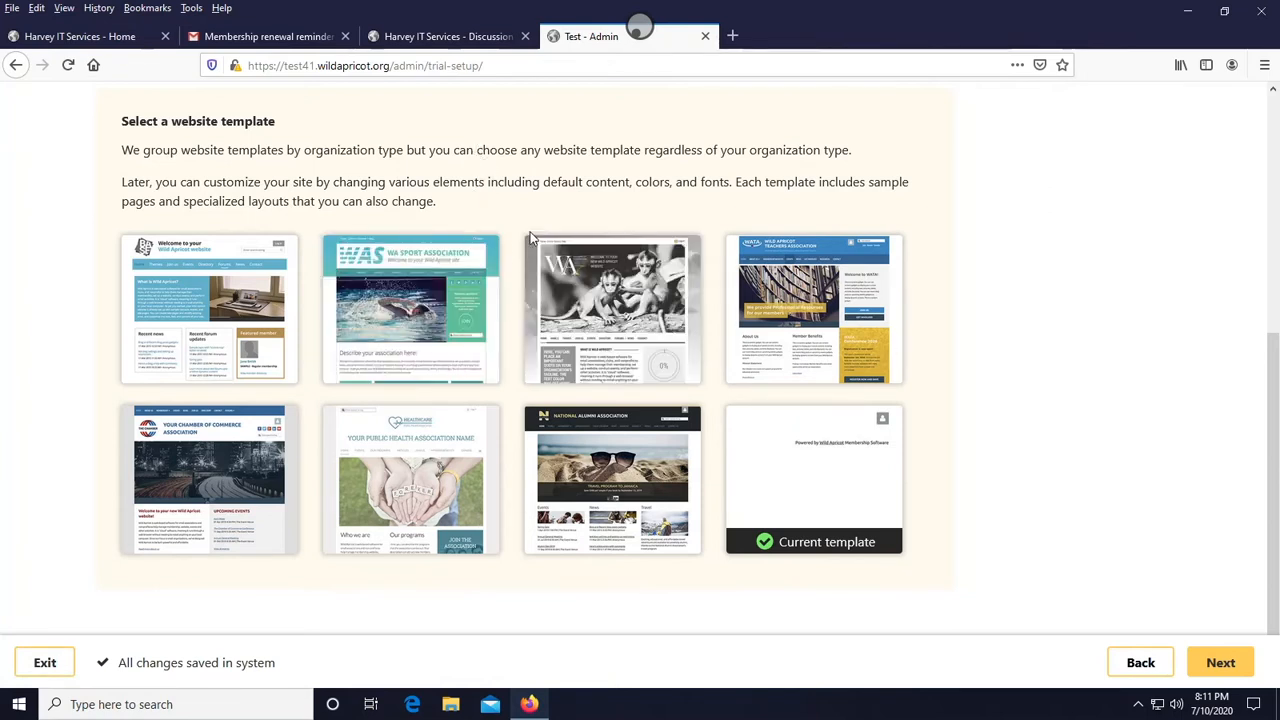
mouse_move(615, 338)
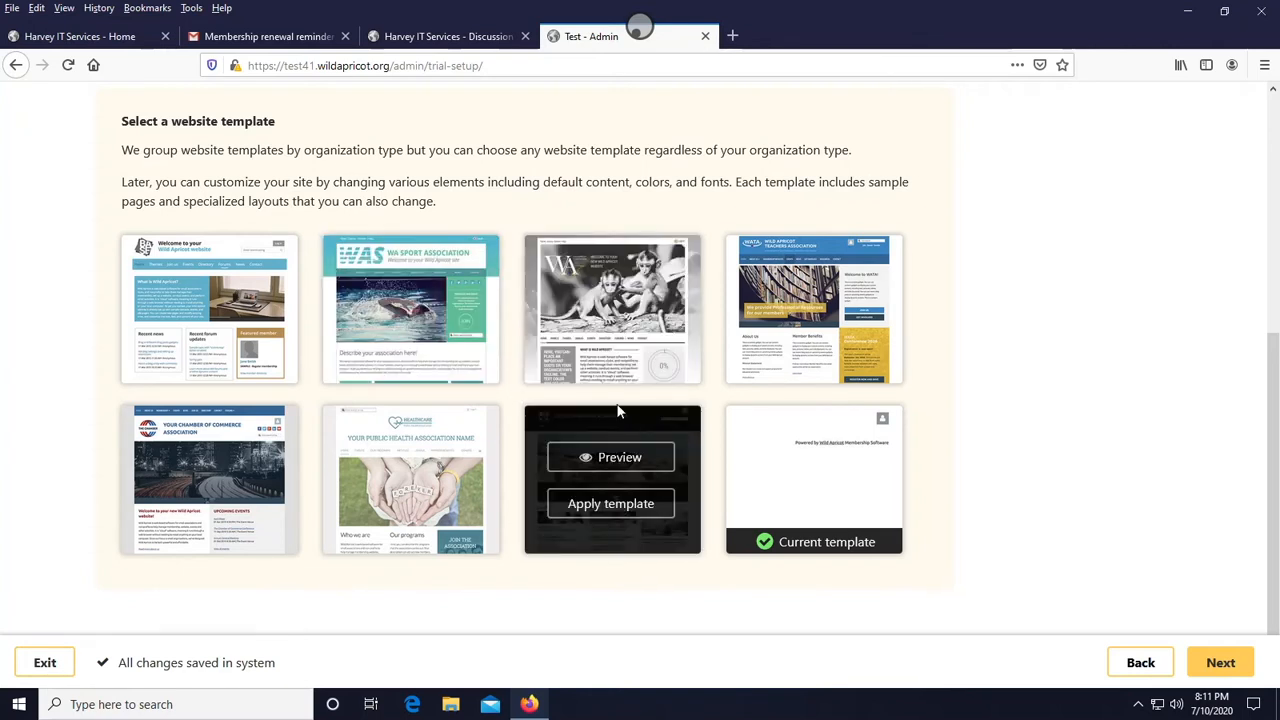
mouse_move(822, 335)
left_click(817, 293)
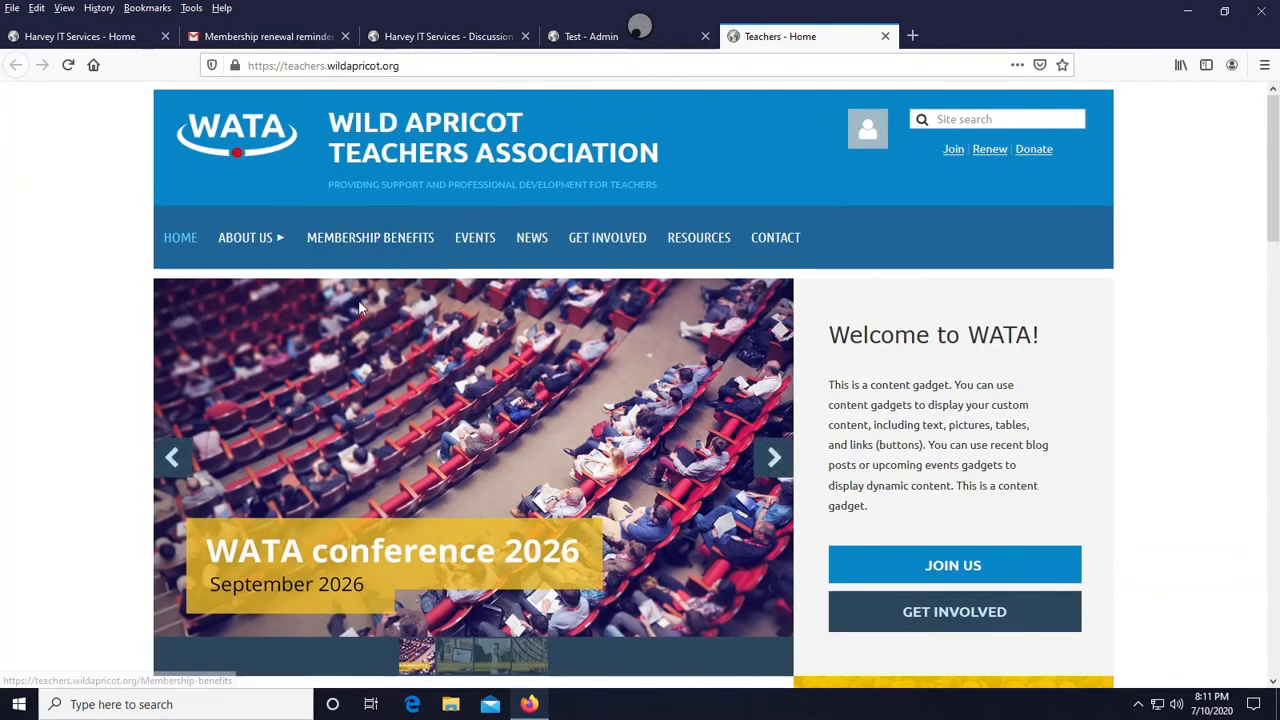
scroll(373, 296, "down", 5)
scroll(381, 298, "down", 4)
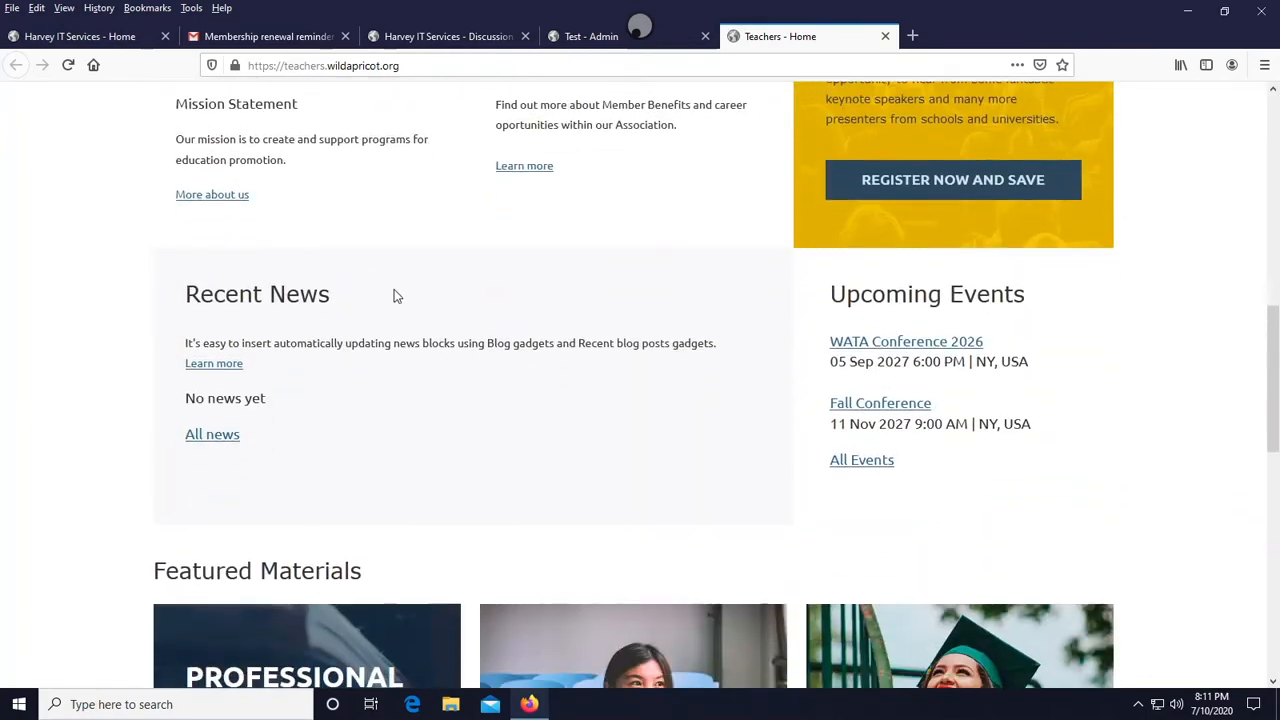
scroll(394, 294, "up", 9)
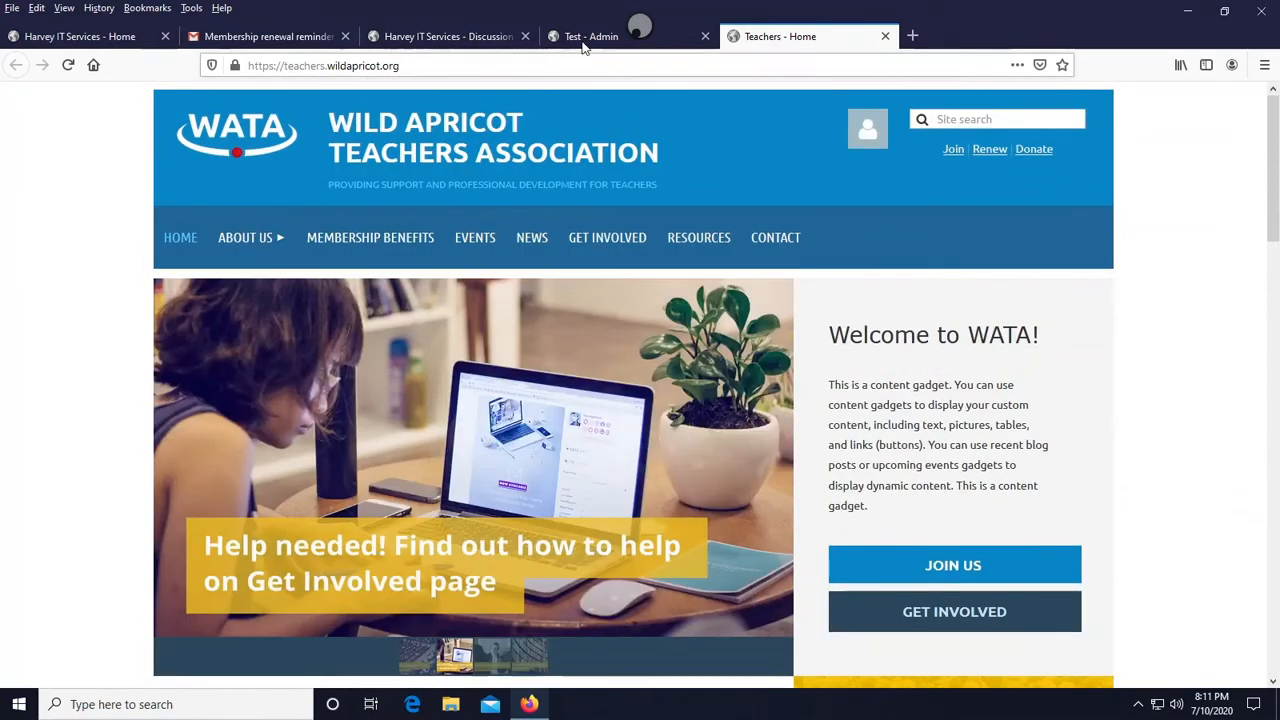
left_click(594, 36)
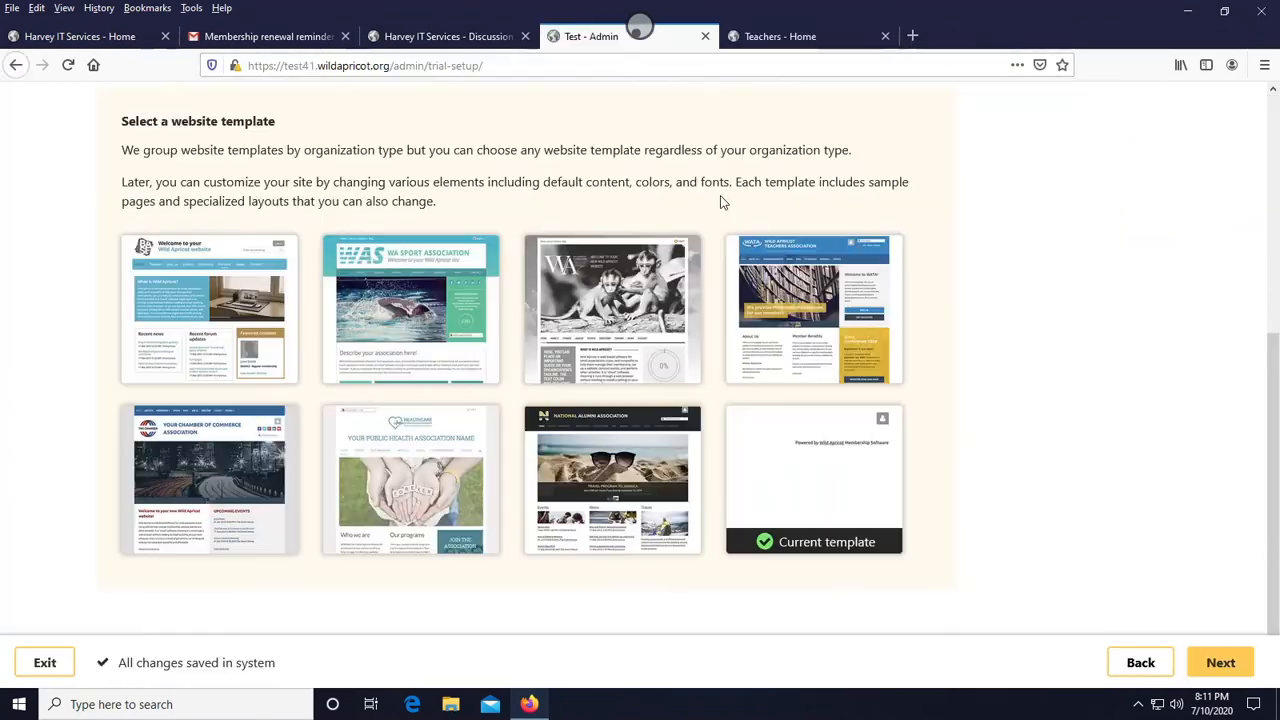
- Apply the Wild Apricot Teachers Association template and continue to the finish step
mouse_move(790, 330)
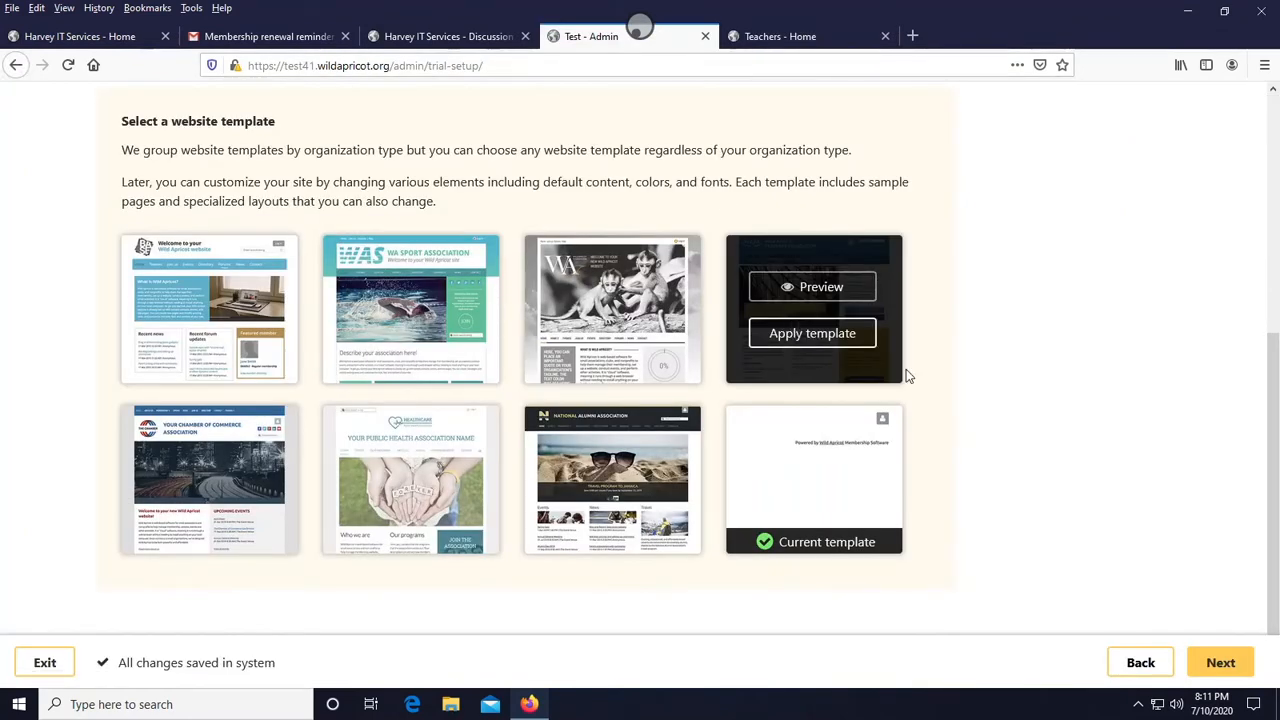
left_click(834, 328)
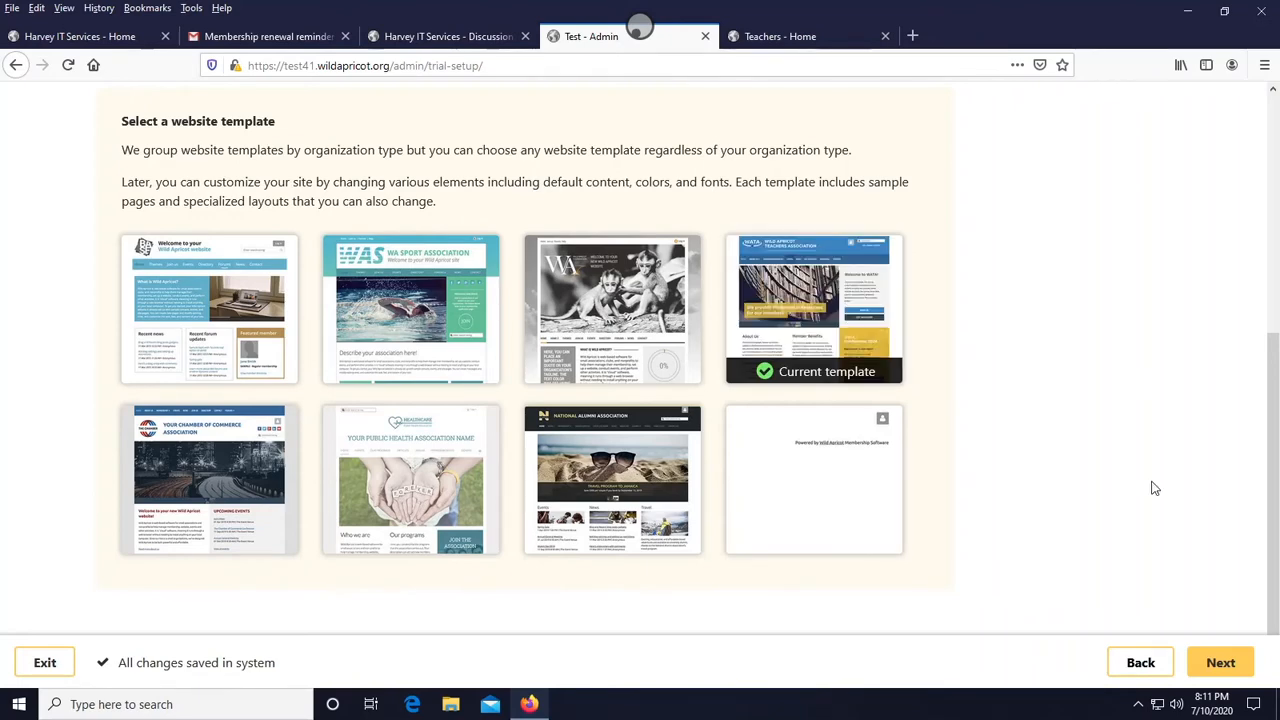
left_click(1227, 666)
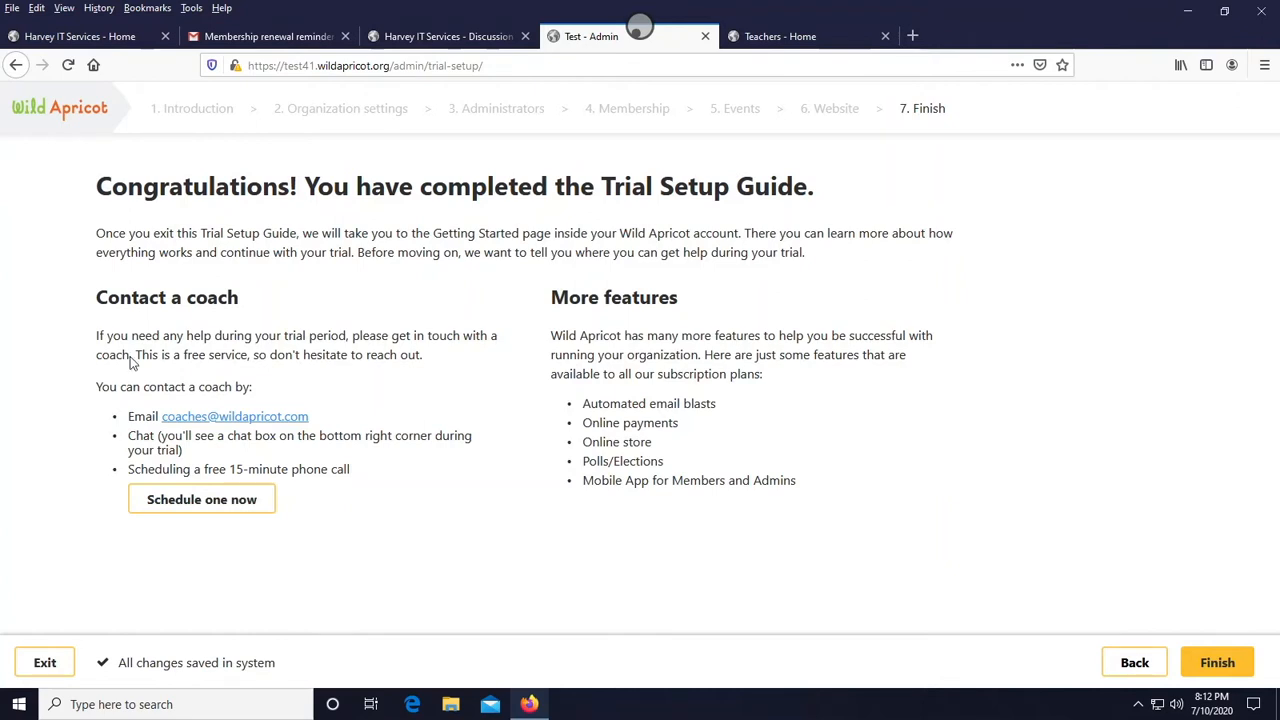
left_click_drag(97, 299, 231, 300)
left_click(233, 285)
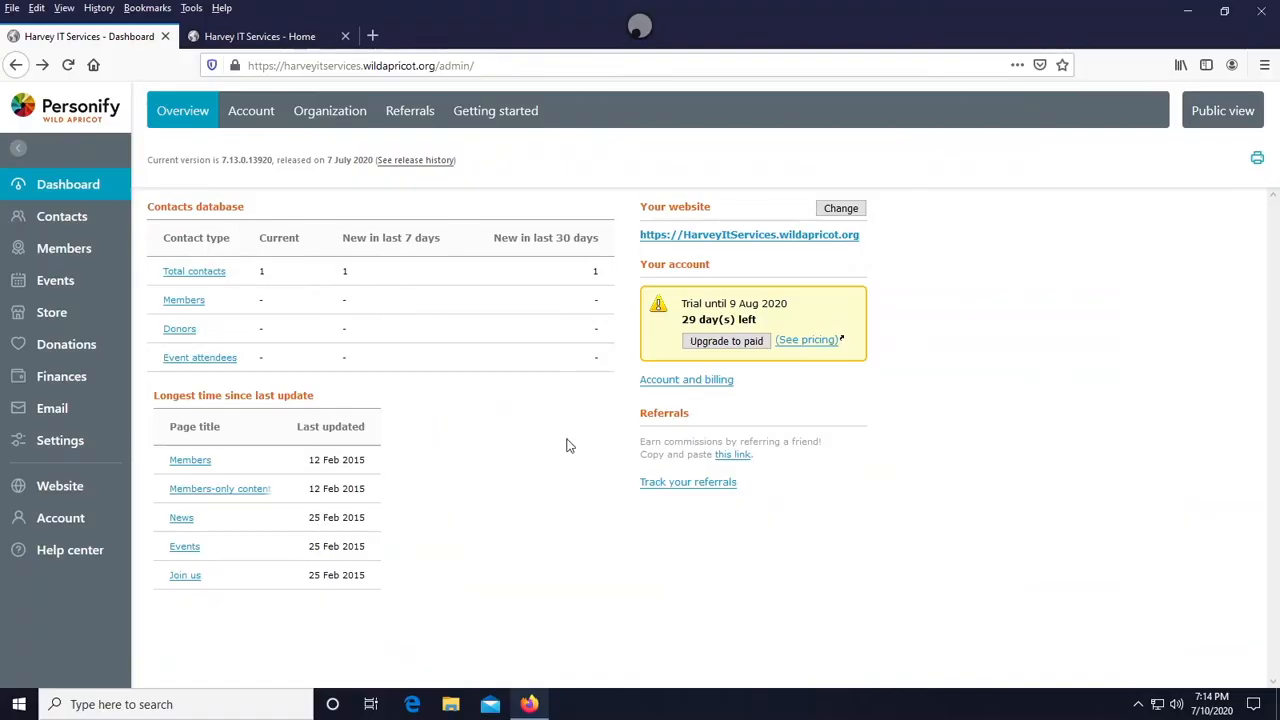
- Open the organization's website in public view and browse its home page
left_click(757, 233)
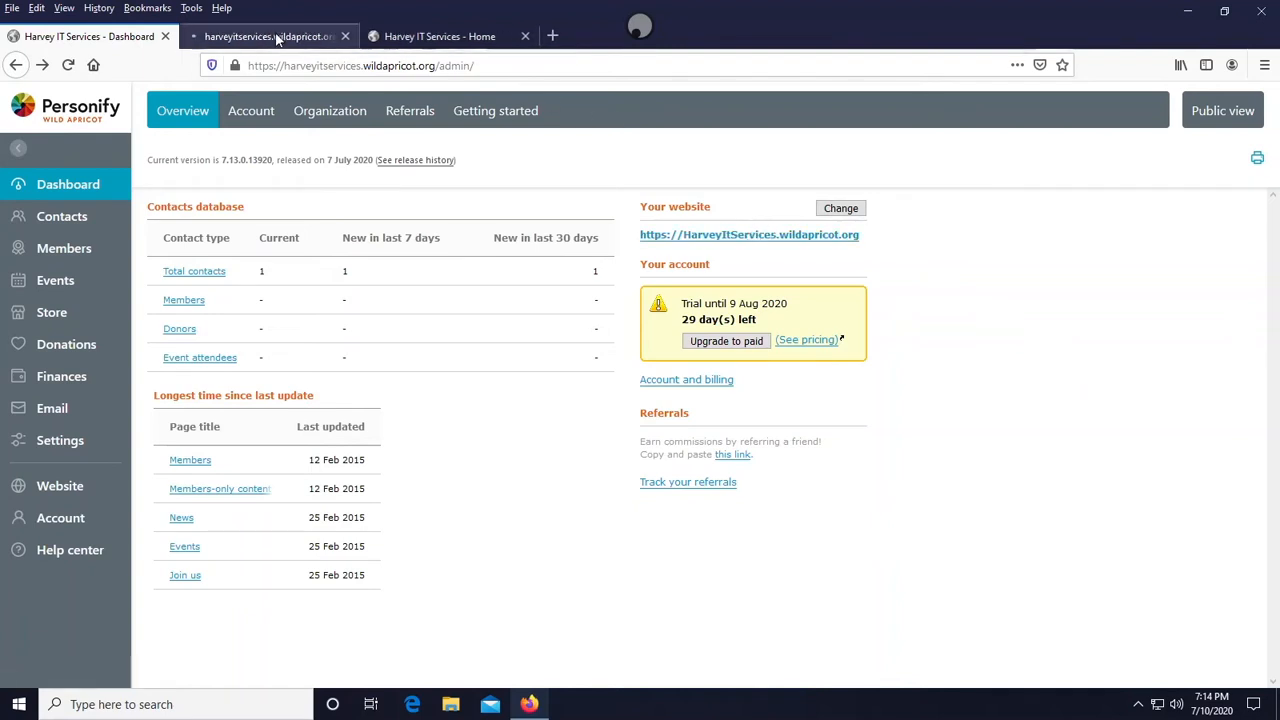
left_click(320, 36)
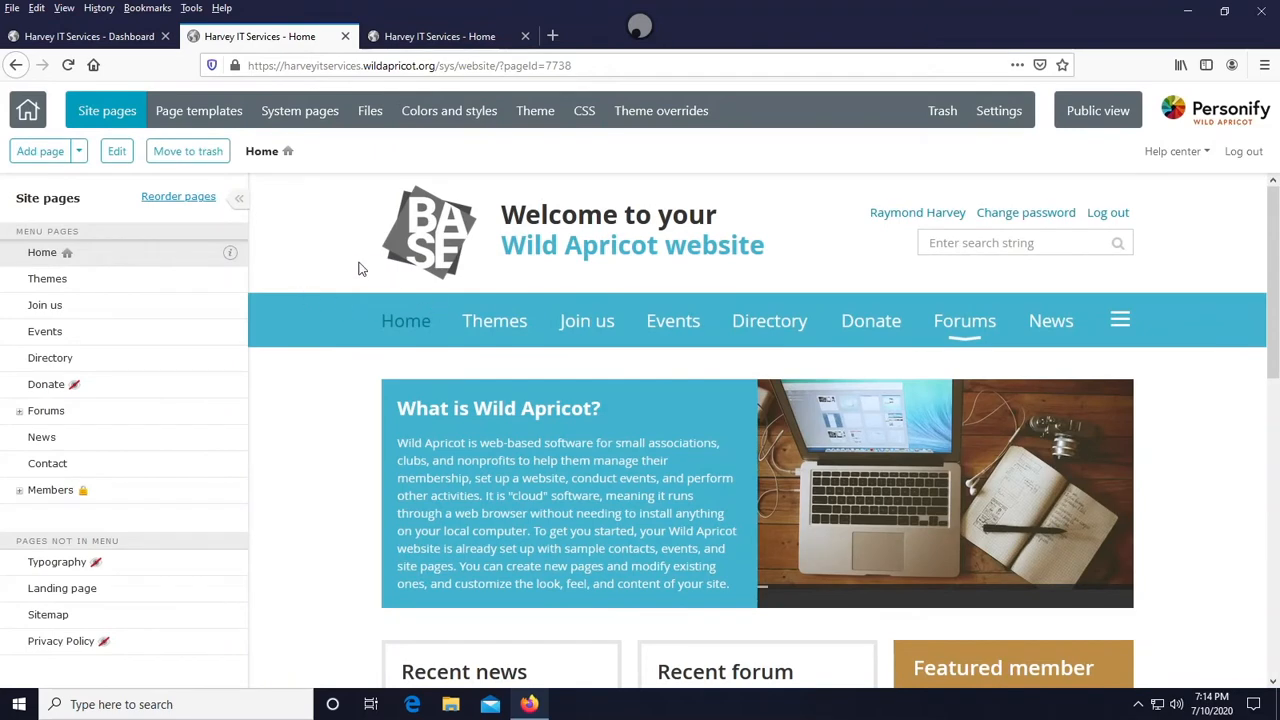
left_click(1089, 122)
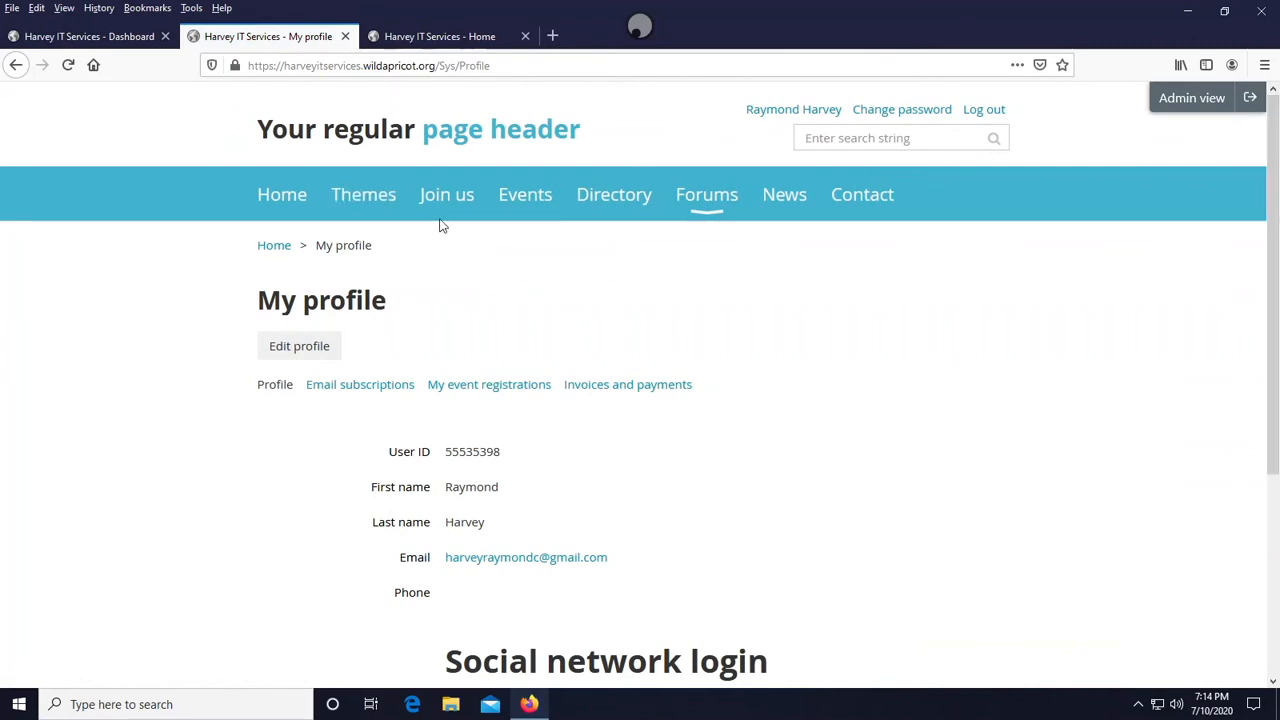
left_click(290, 197)
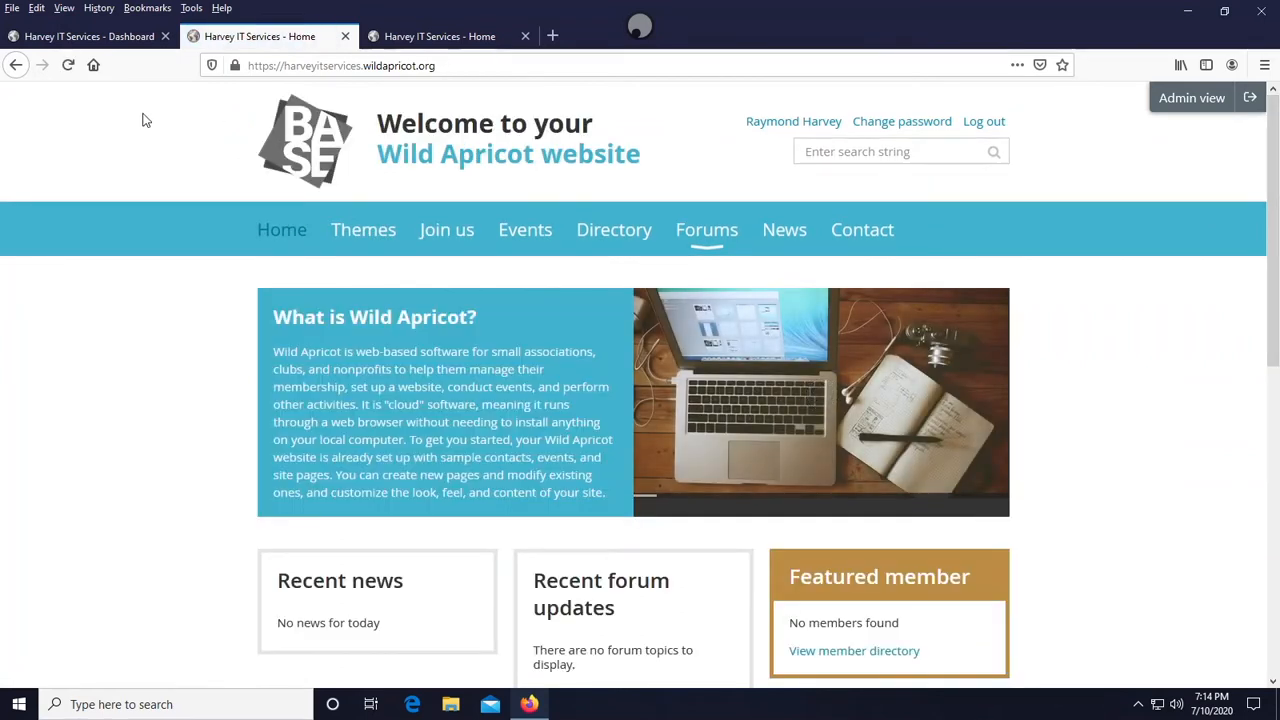
scroll(590, 150, "down", 3)
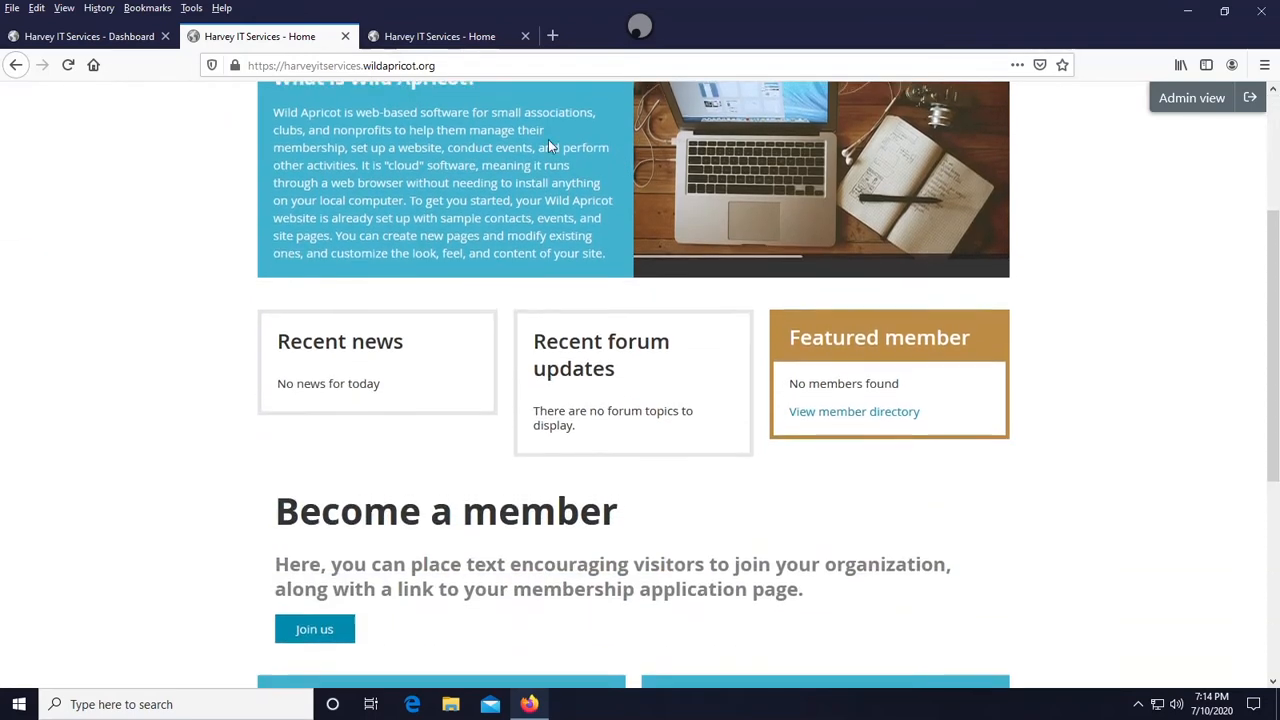
scroll(376, 95, "up", 3)
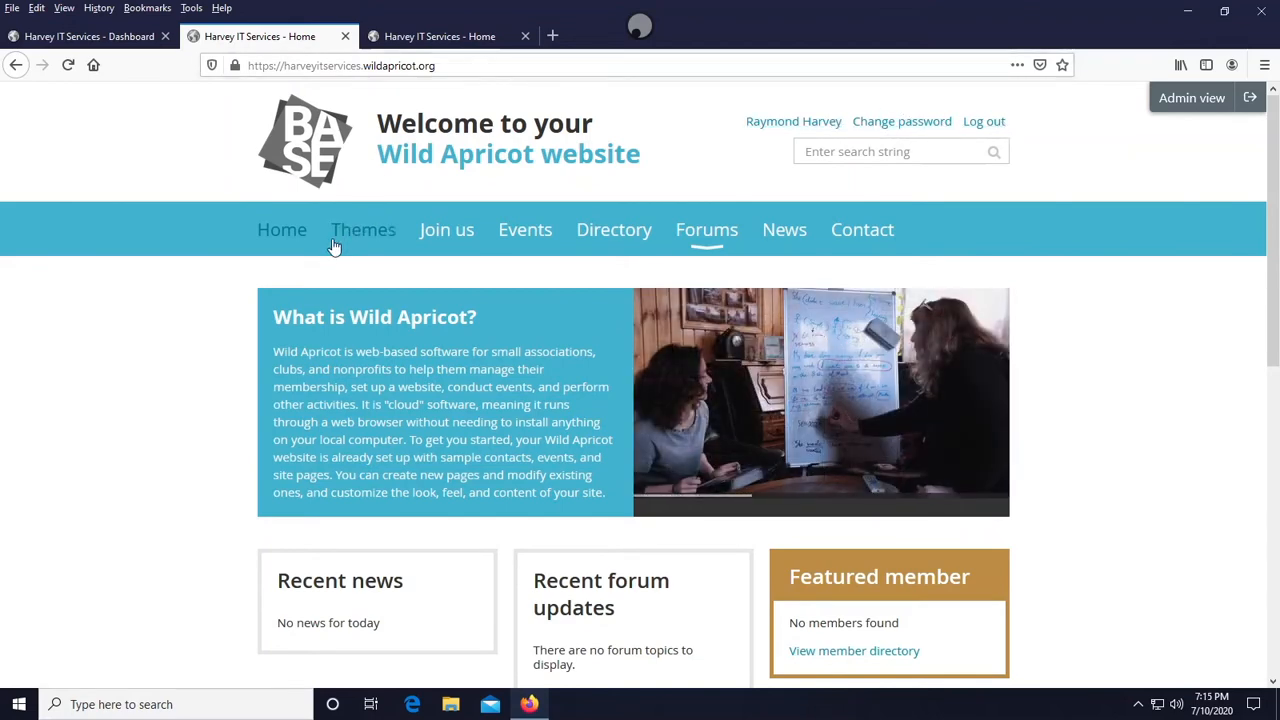
scroll(505, 250, "down", 3)
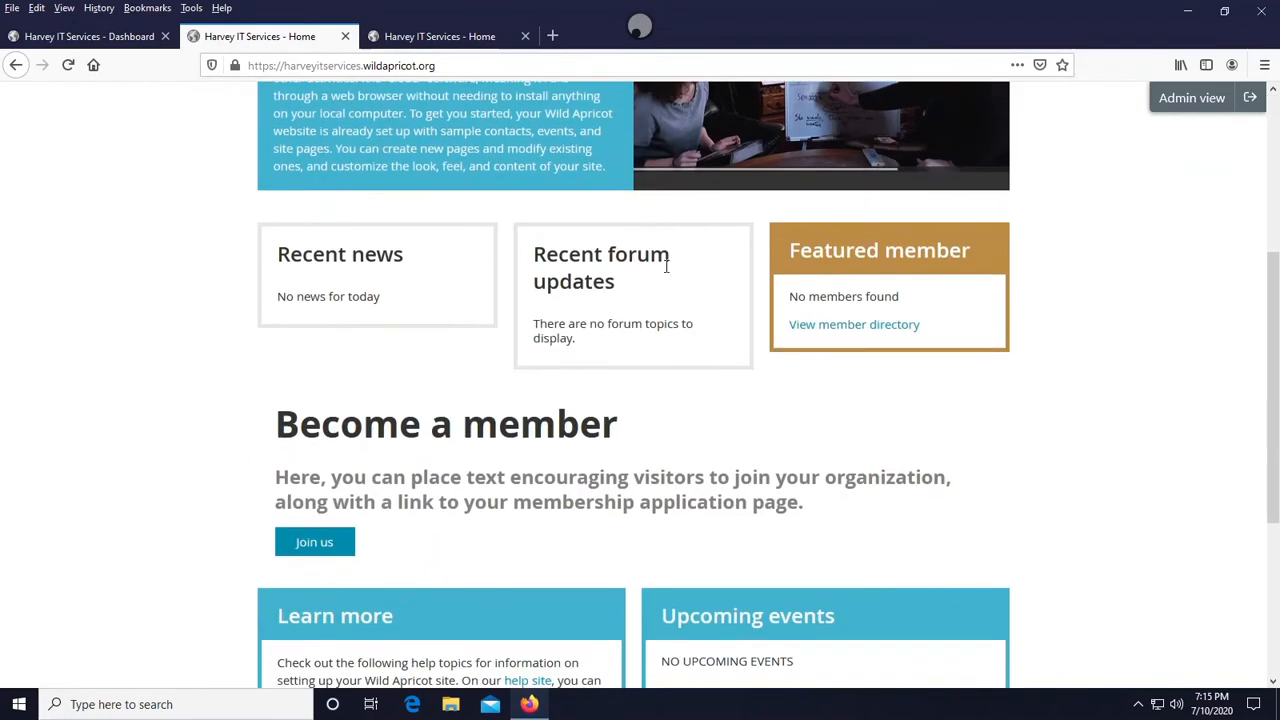
scroll(391, 363, "down", 3)
scroll(527, 333, "up", 6)
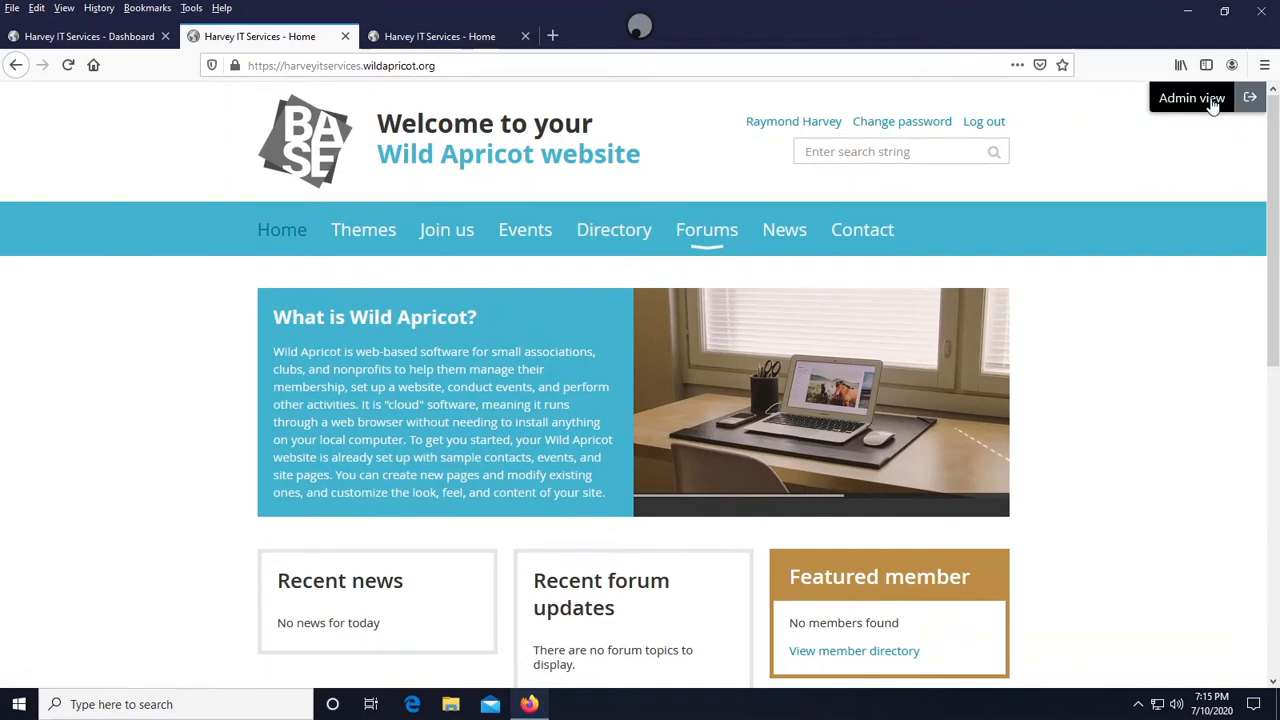
- Switch to the admin view, return to the dashboard tab and close the extra admin tab
left_click(1247, 97)
left_click(118, 35)
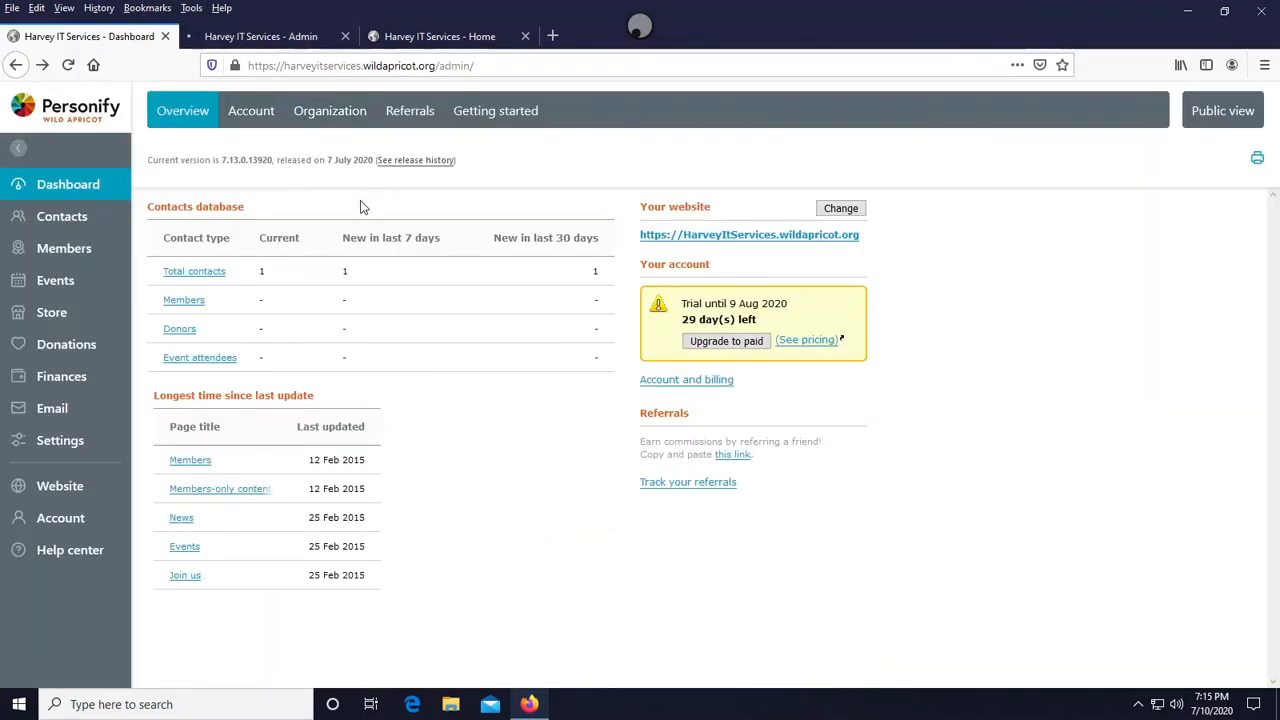
left_click(345, 36)
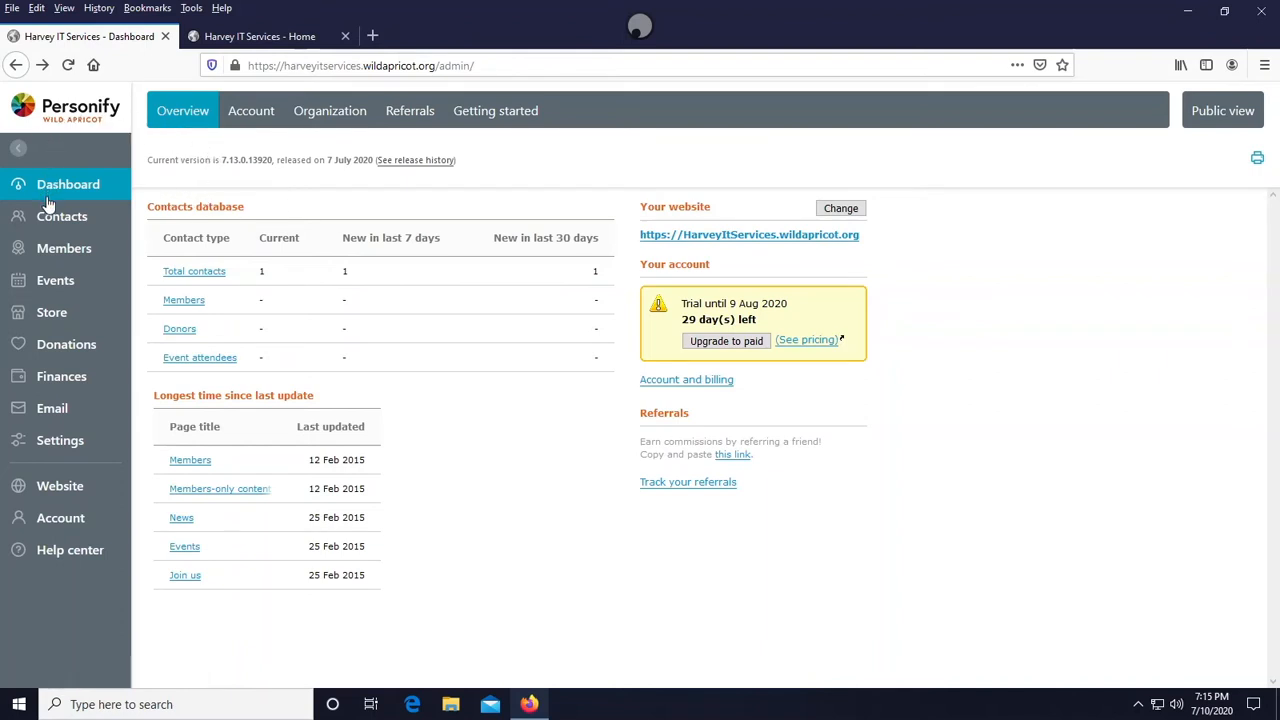
- Open the membership summary from the Members section and go to the membership levels list
mouse_move(58, 210)
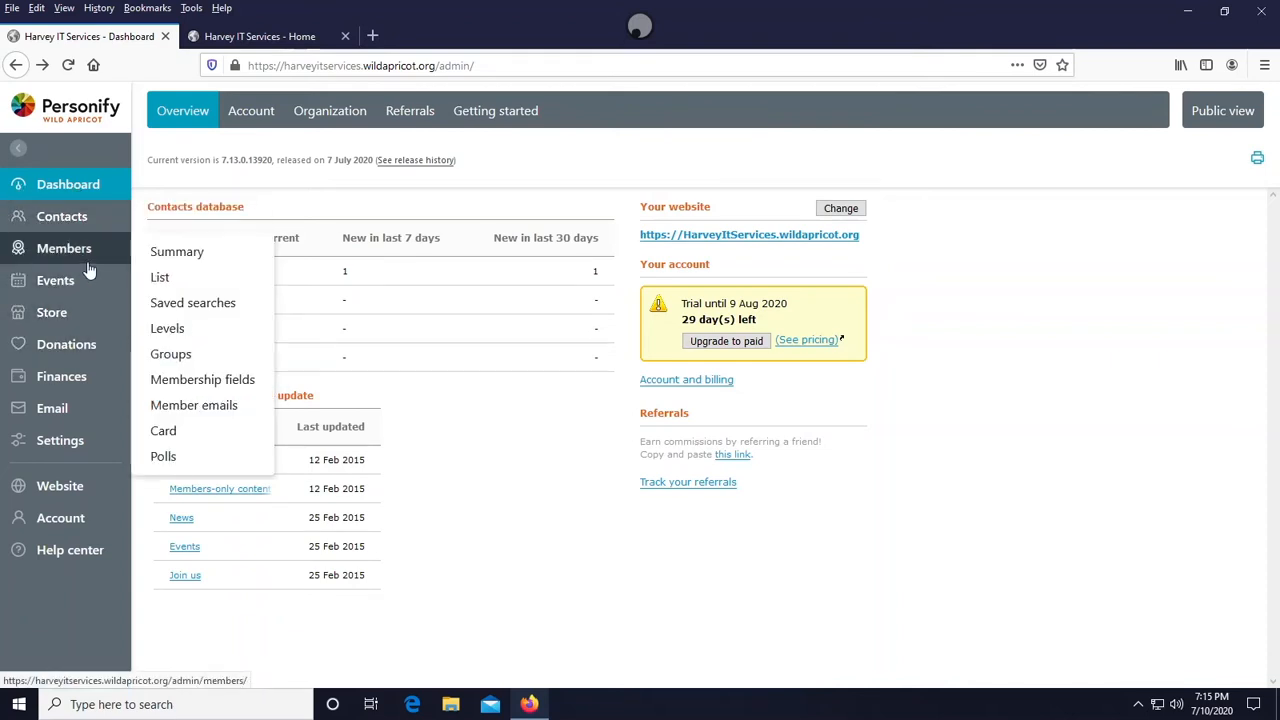
mouse_move(72, 300)
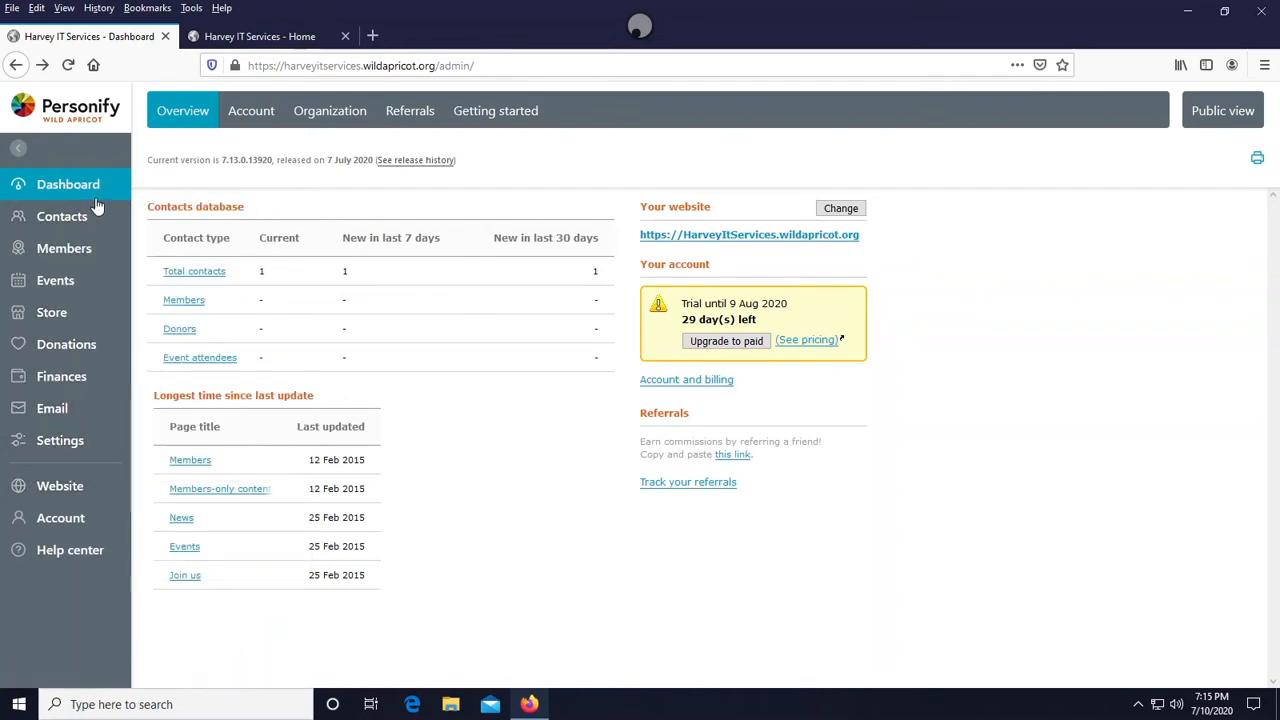
mouse_move(63, 250)
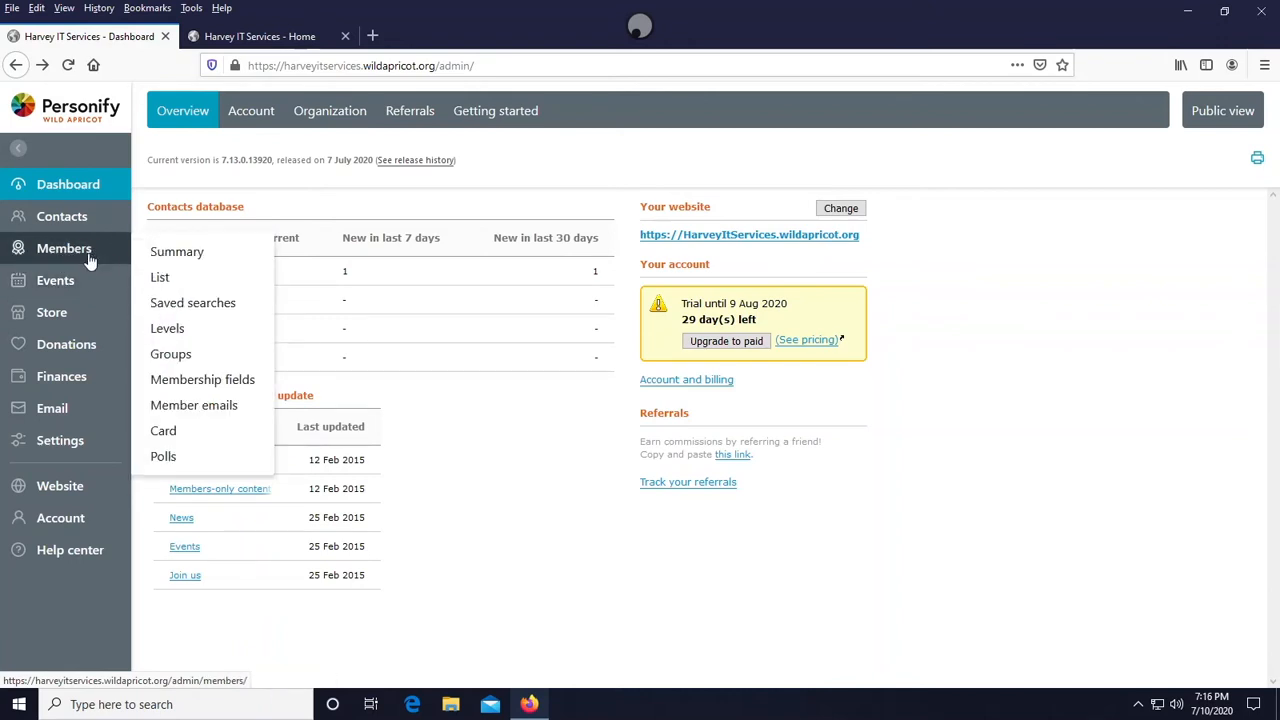
left_click(175, 252)
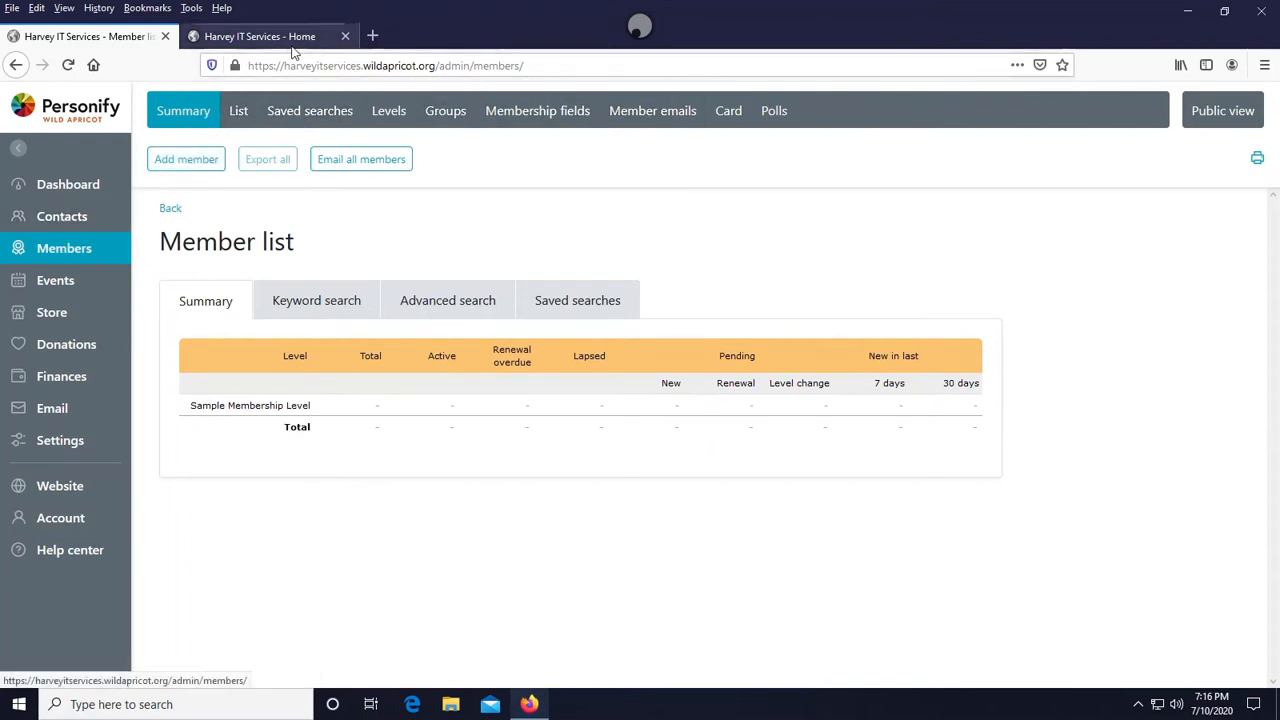
left_click(380, 117)
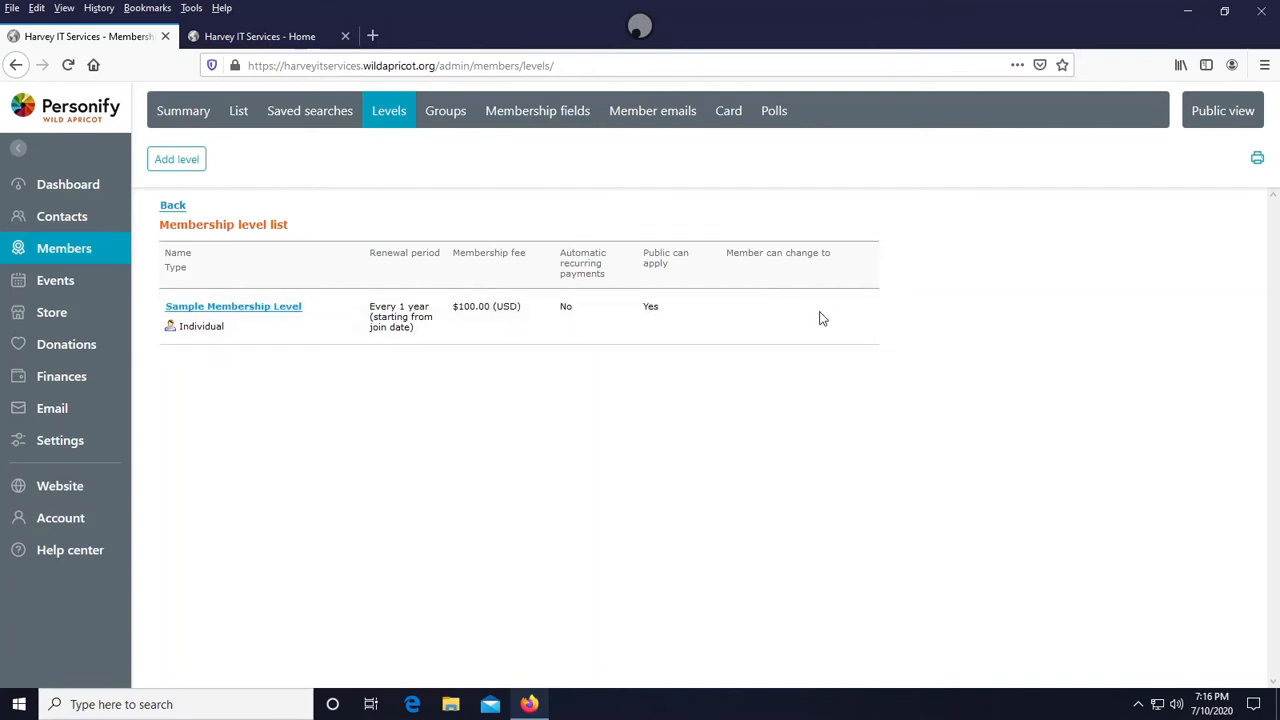
- Add a new membership level and name it Membership Level 2
left_click(186, 165)
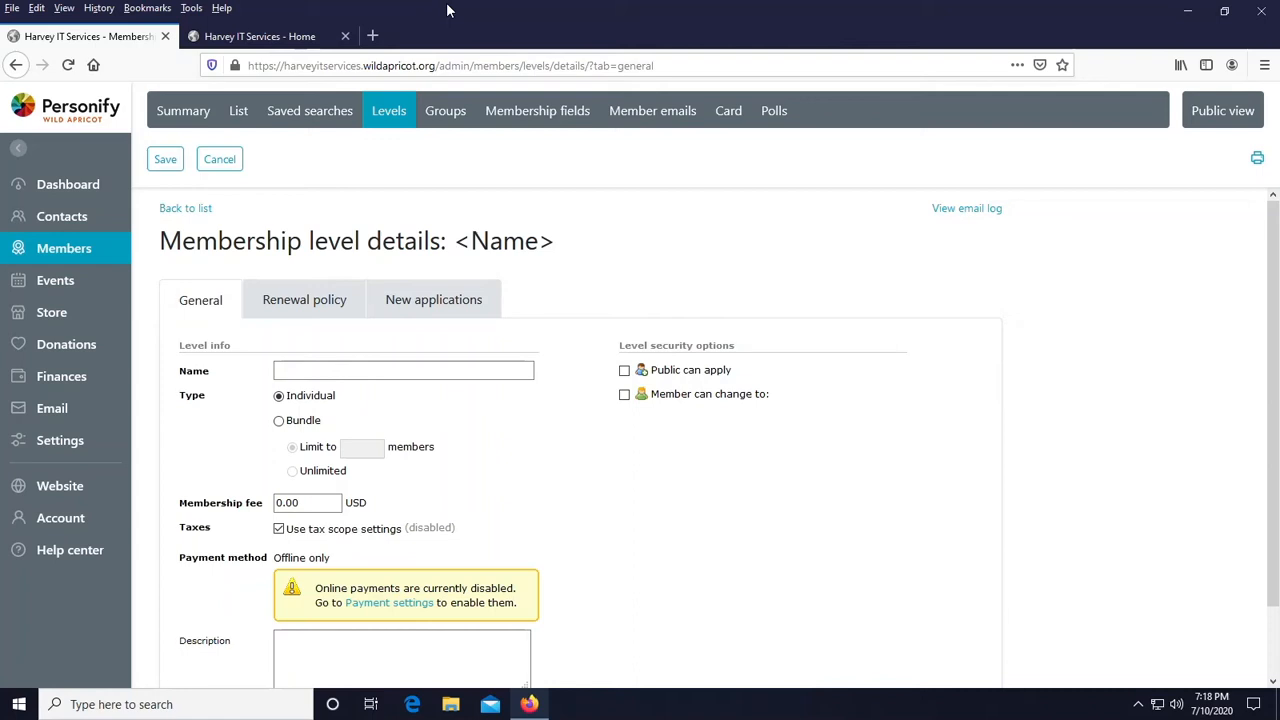
left_click(298, 368)
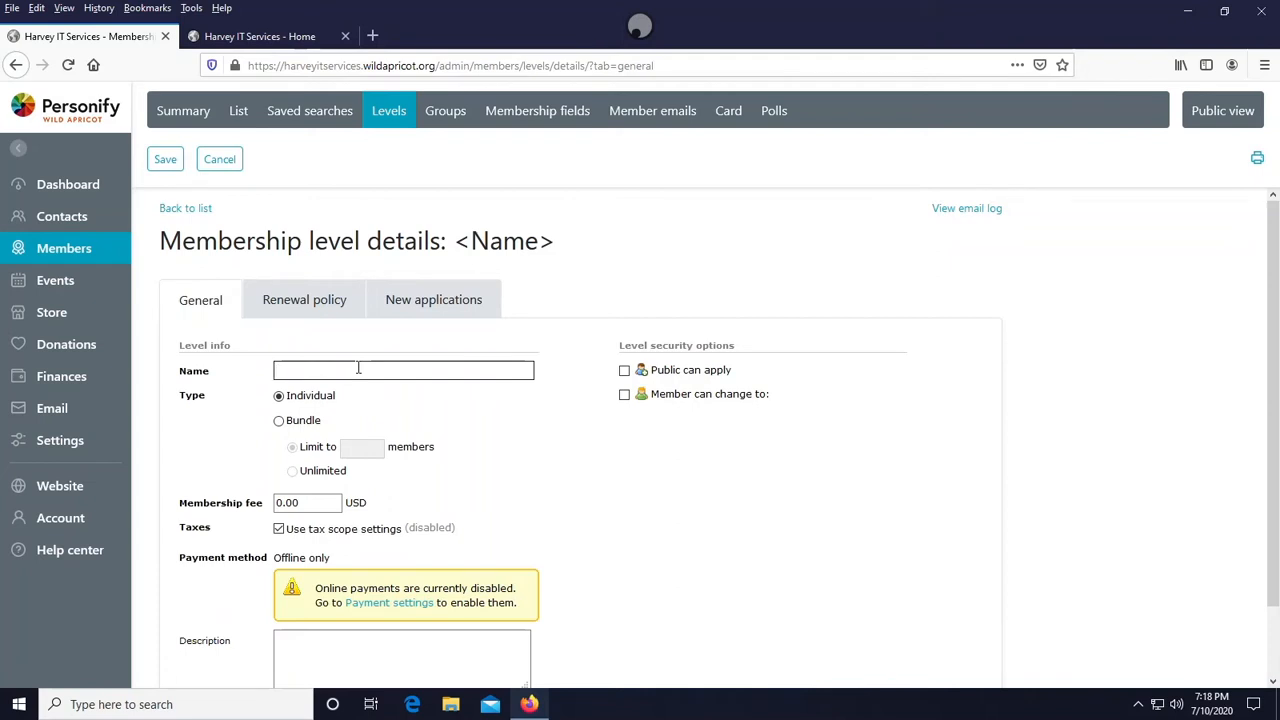
type("IT")
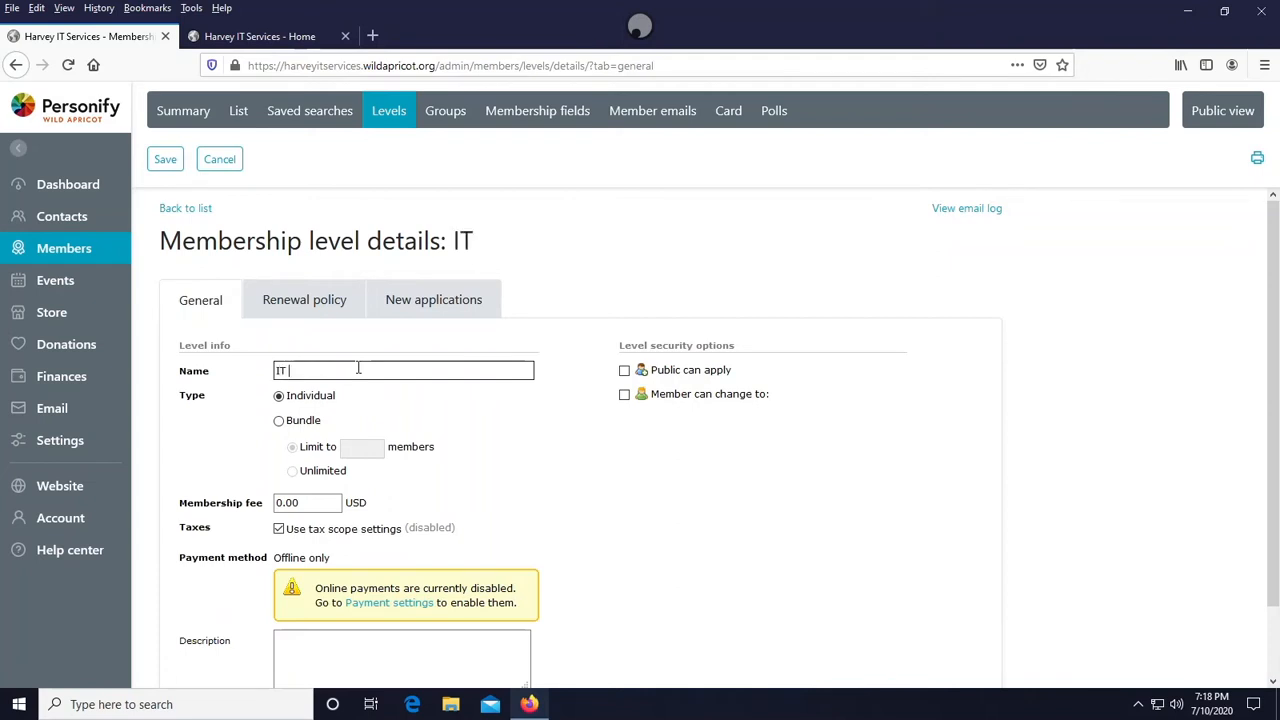
key("BackSpace")
key("BackSpace")
type("Membership level 2")
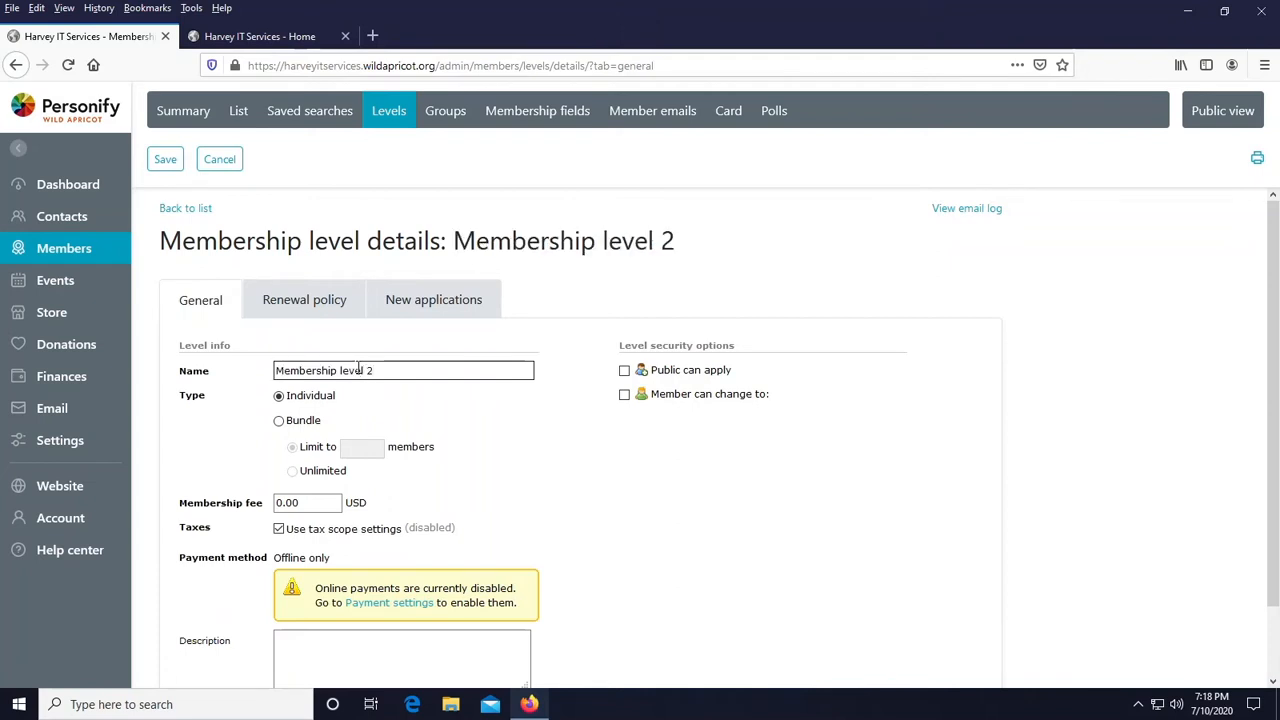
left_click(340, 370)
key("Delete")
type("L")
left_click(311, 397)
scroll(250, 380, "down", 2)
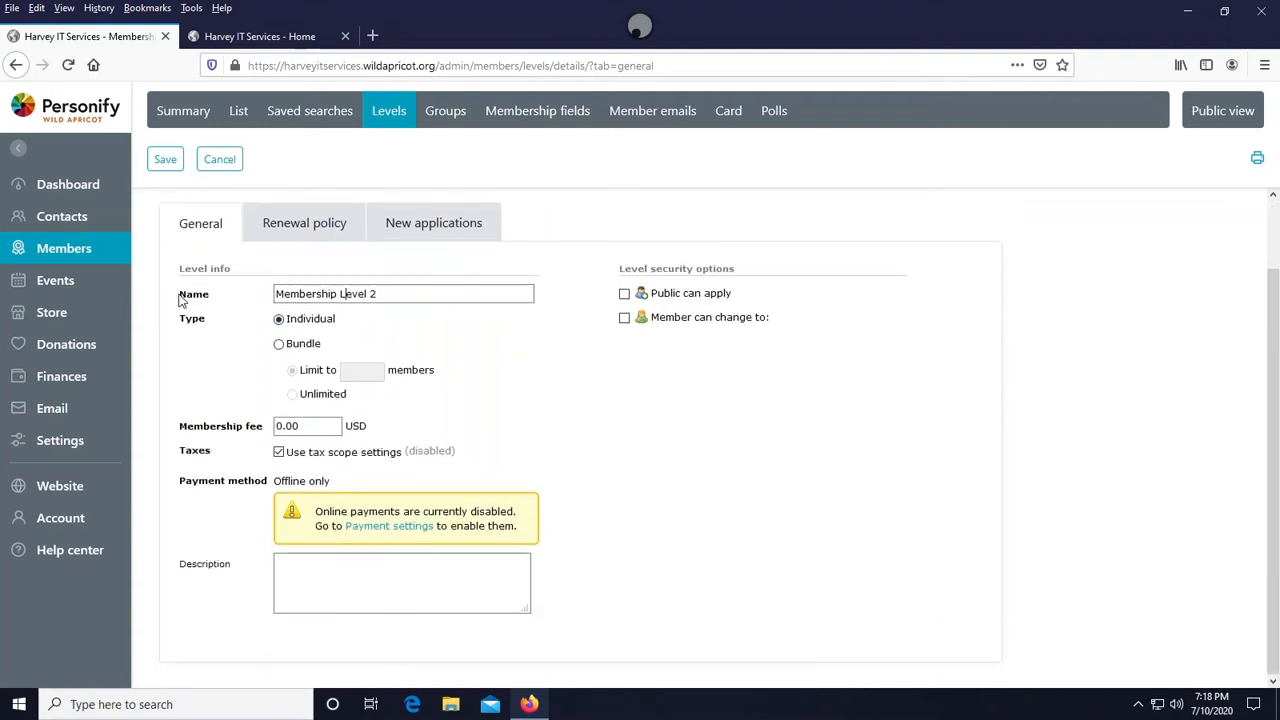
left_click(338, 293)
scroll(330, 300, "up", 2)
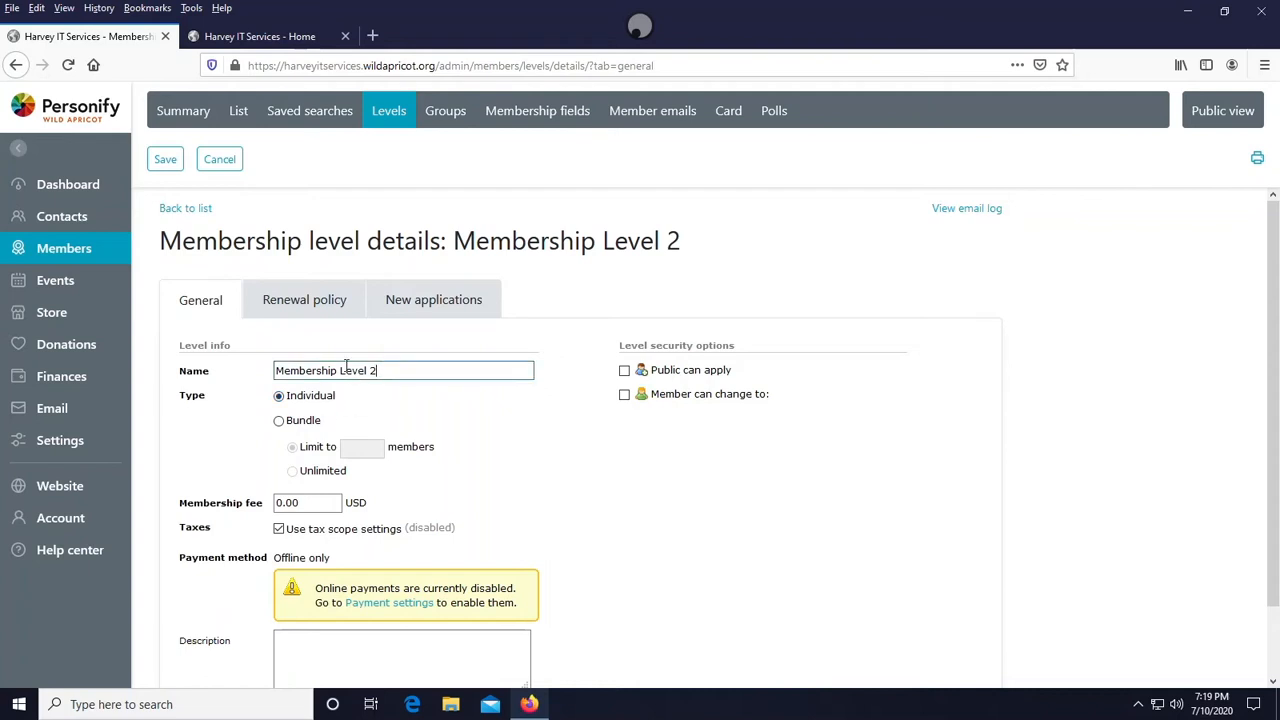
left_click_drag(377, 370, 250, 367)
left_click(252, 368)
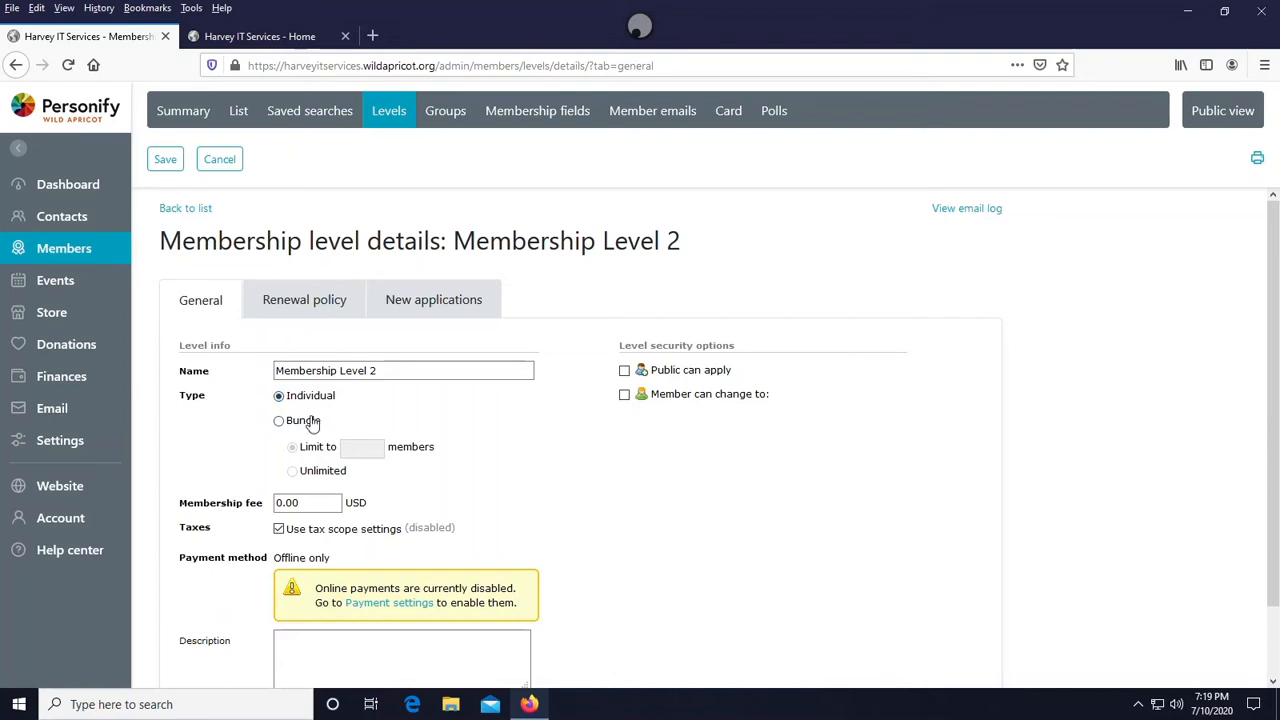
- Try switching the level type to Bundle with a limited number of members
left_click(306, 422)
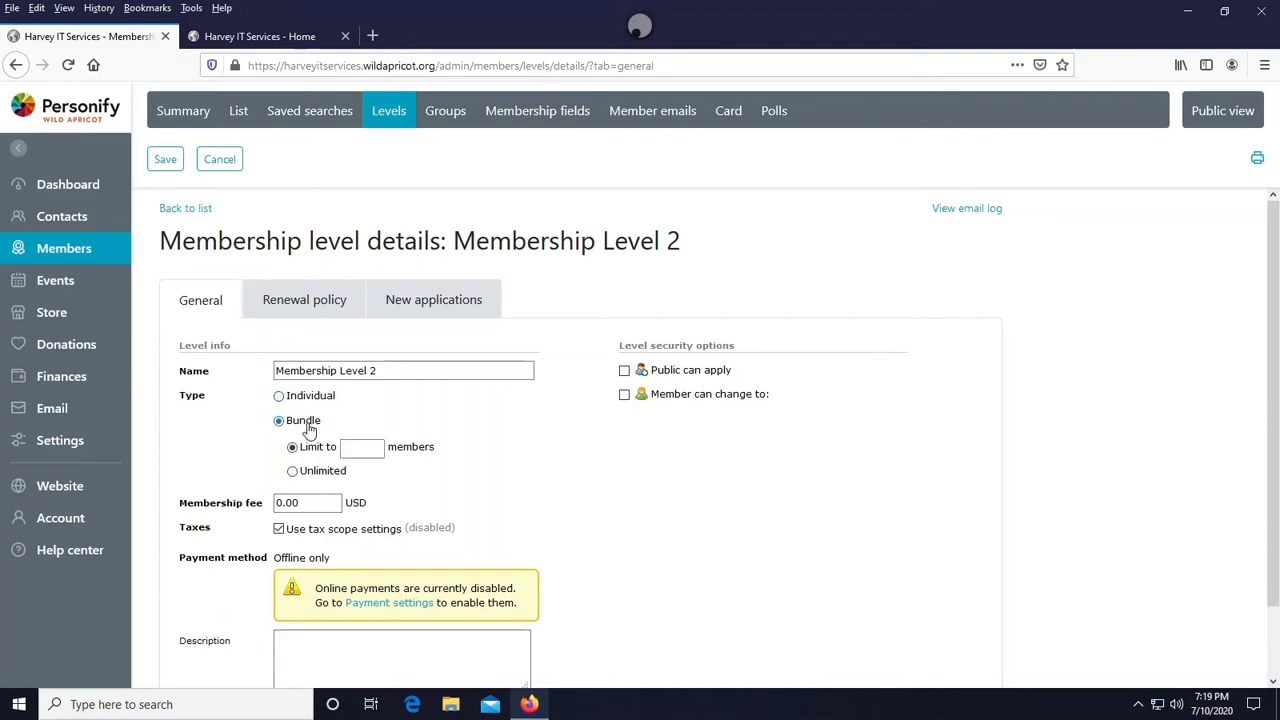
left_click(362, 447)
double_click(305, 472)
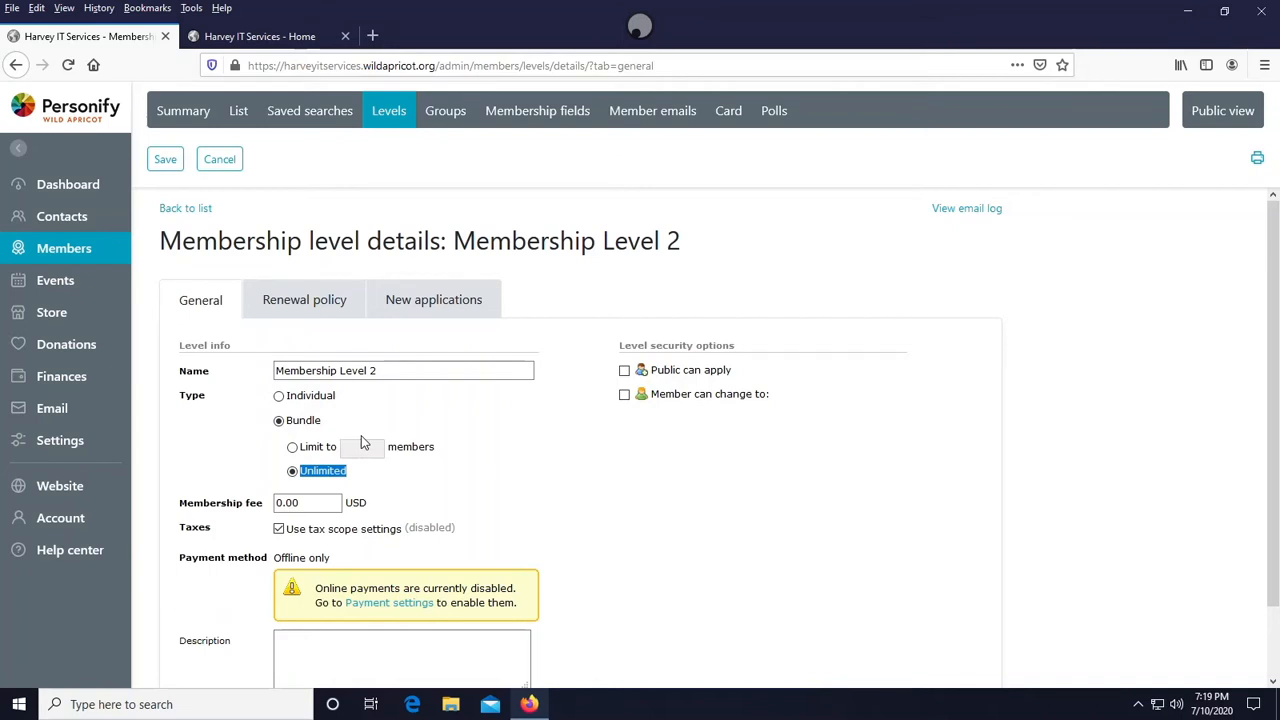
left_click(293, 446)
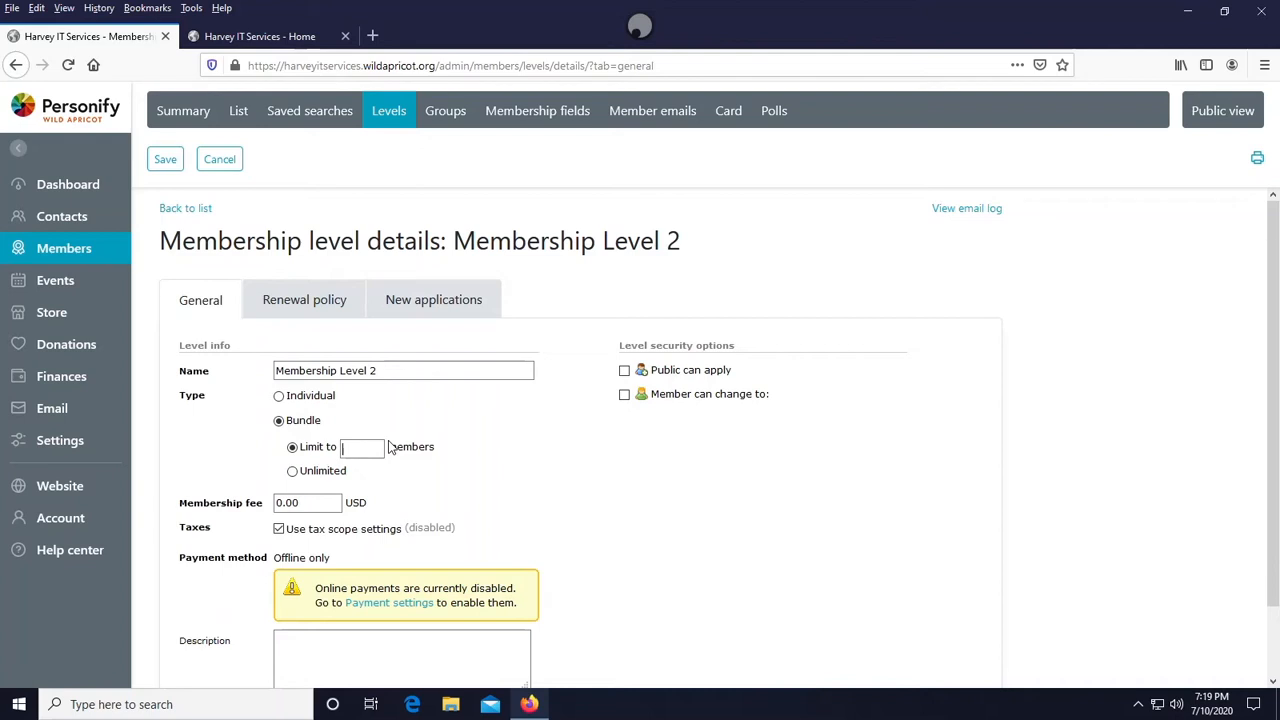
type("1000")
key("BackSpace")
key("BackSpace")
key("BackSpace")
key("BackSpace")
type("200")
key("BackSpace")
key("BackSpace")
key("BackSpace")
key("Tab")
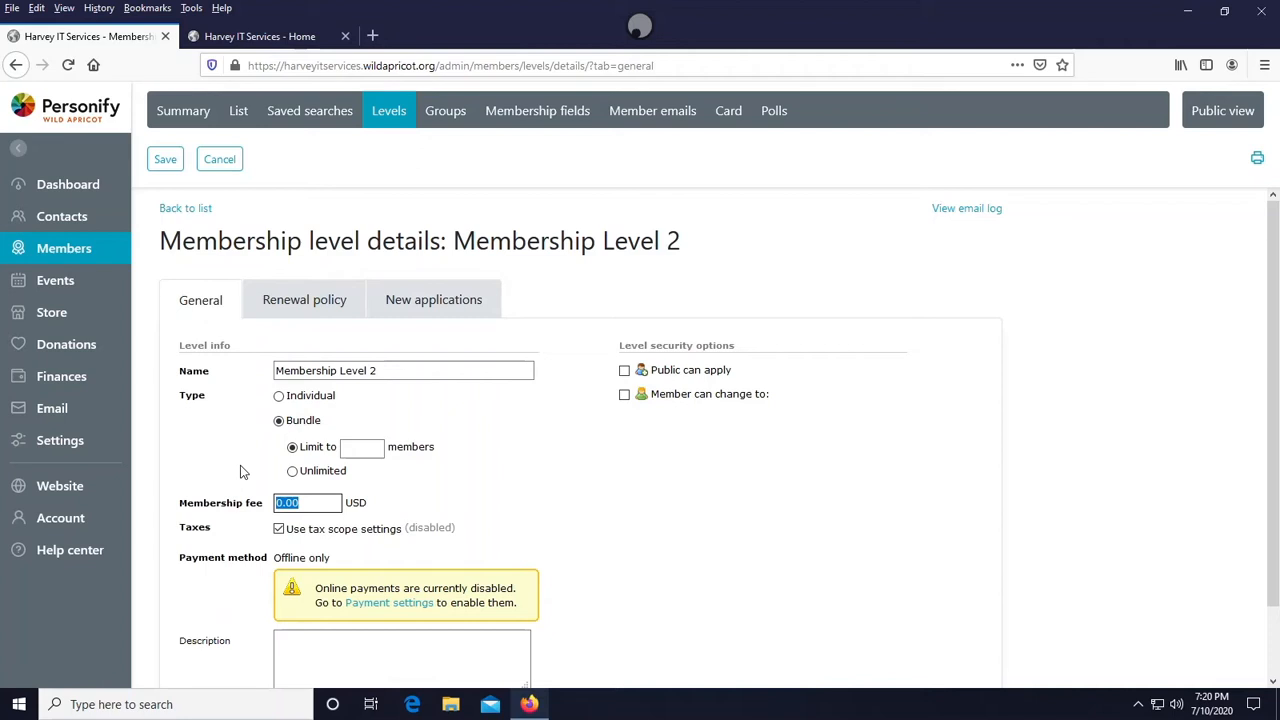
left_click(279, 396)
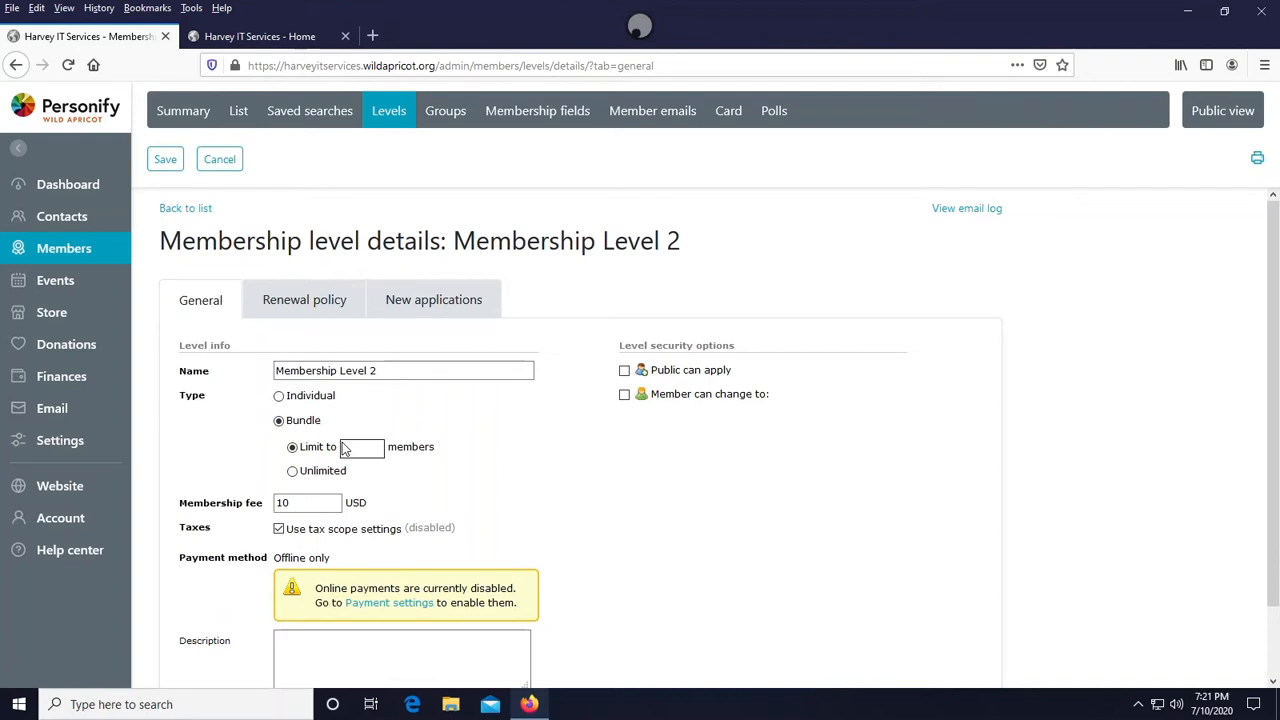
left_click(306, 502)
type("0")
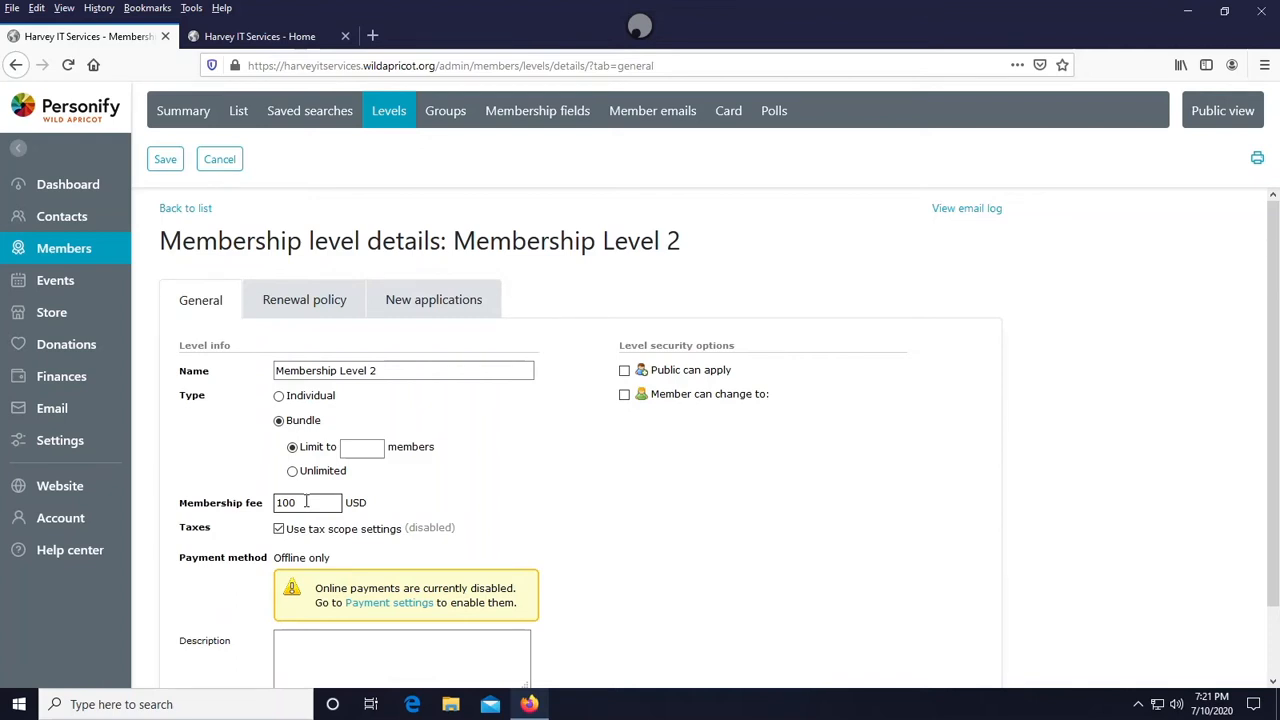
type("0000")
key("ctrl+a")
key("BackSpace")
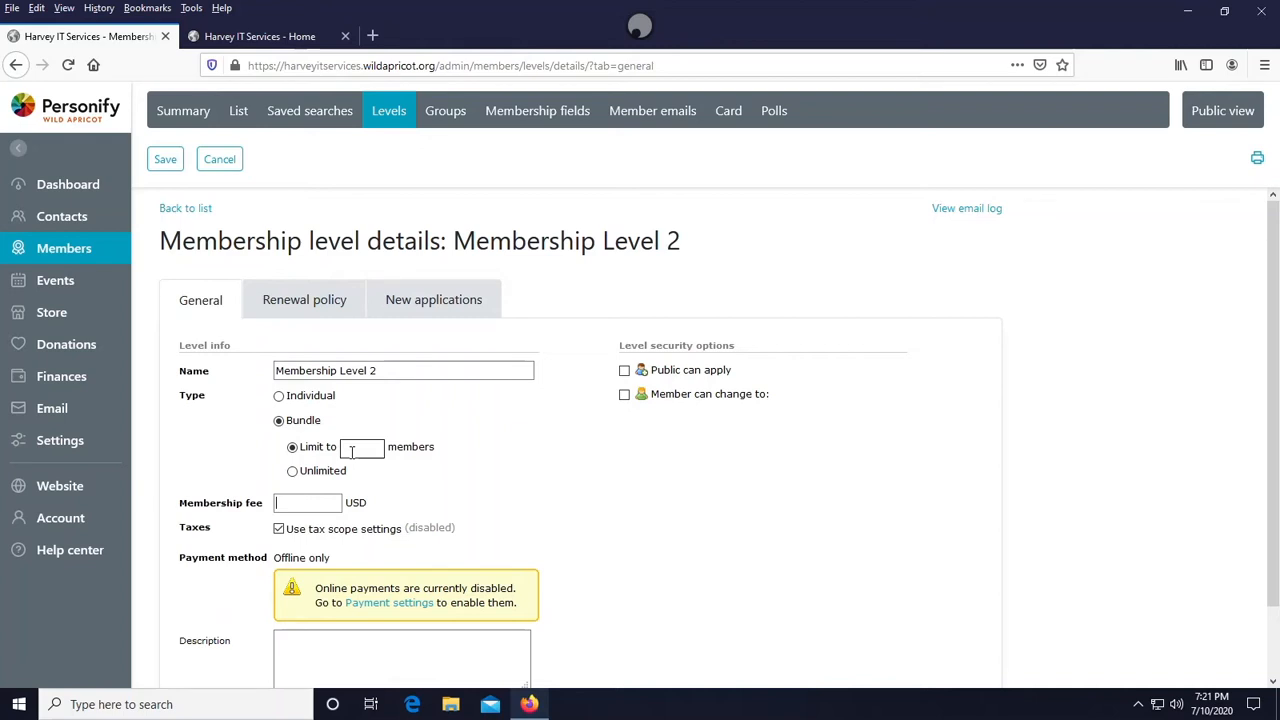
- Set the level type back to Individual and enter a membership fee of 10 USD
left_click(278, 395)
scroll(290, 426, "down", 1)
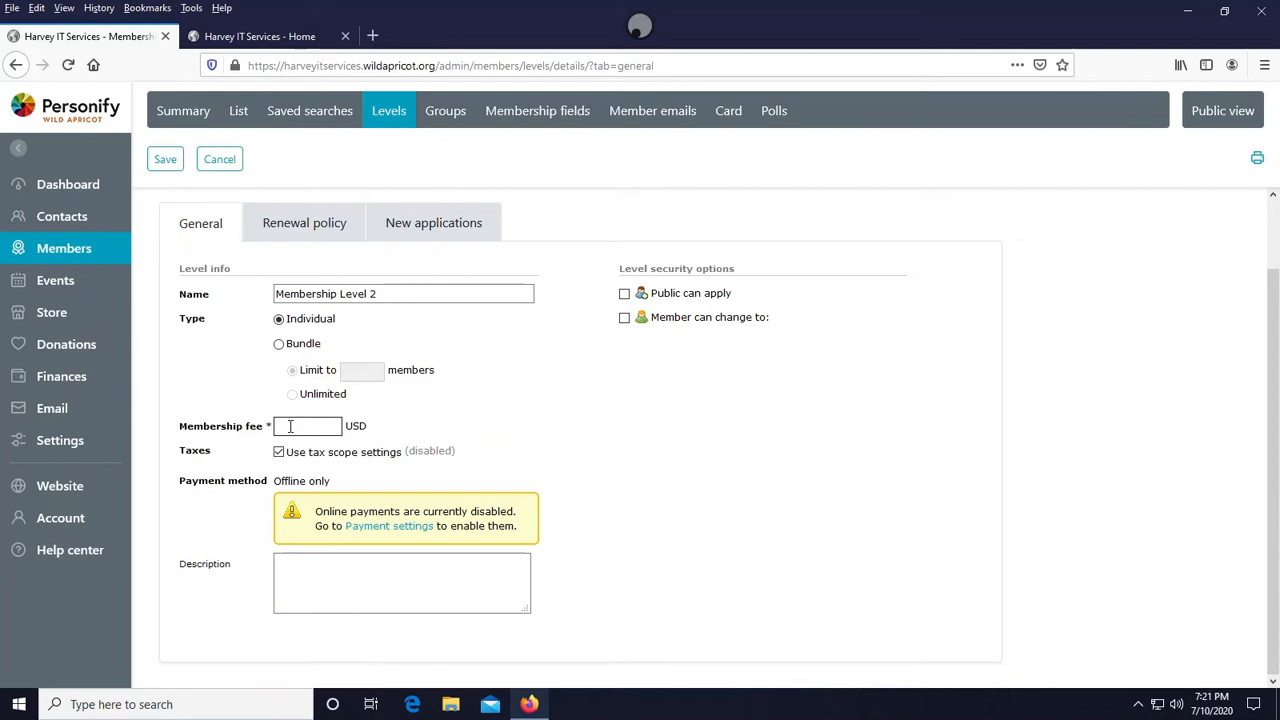
left_click(290, 426)
type("10")
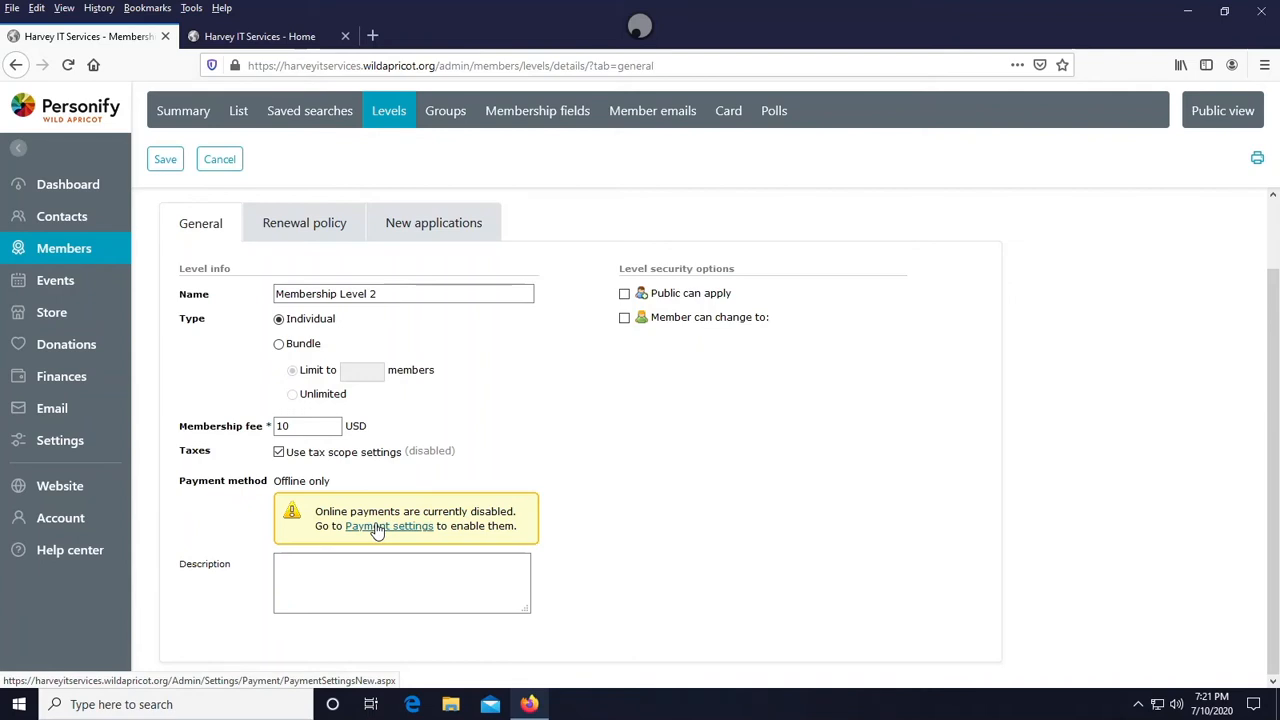
- Open the payment settings link and read the Wild Apricot Payments page
left_click(378, 530)
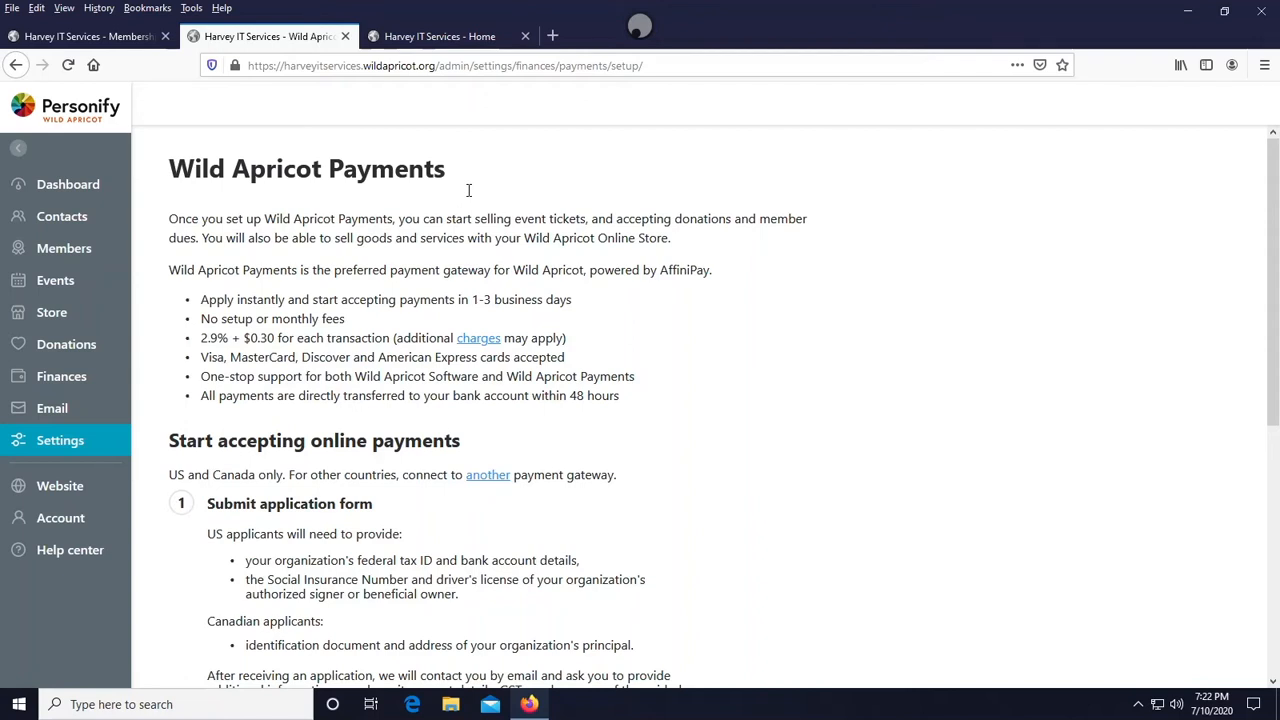
scroll(294, 536, "down", 1)
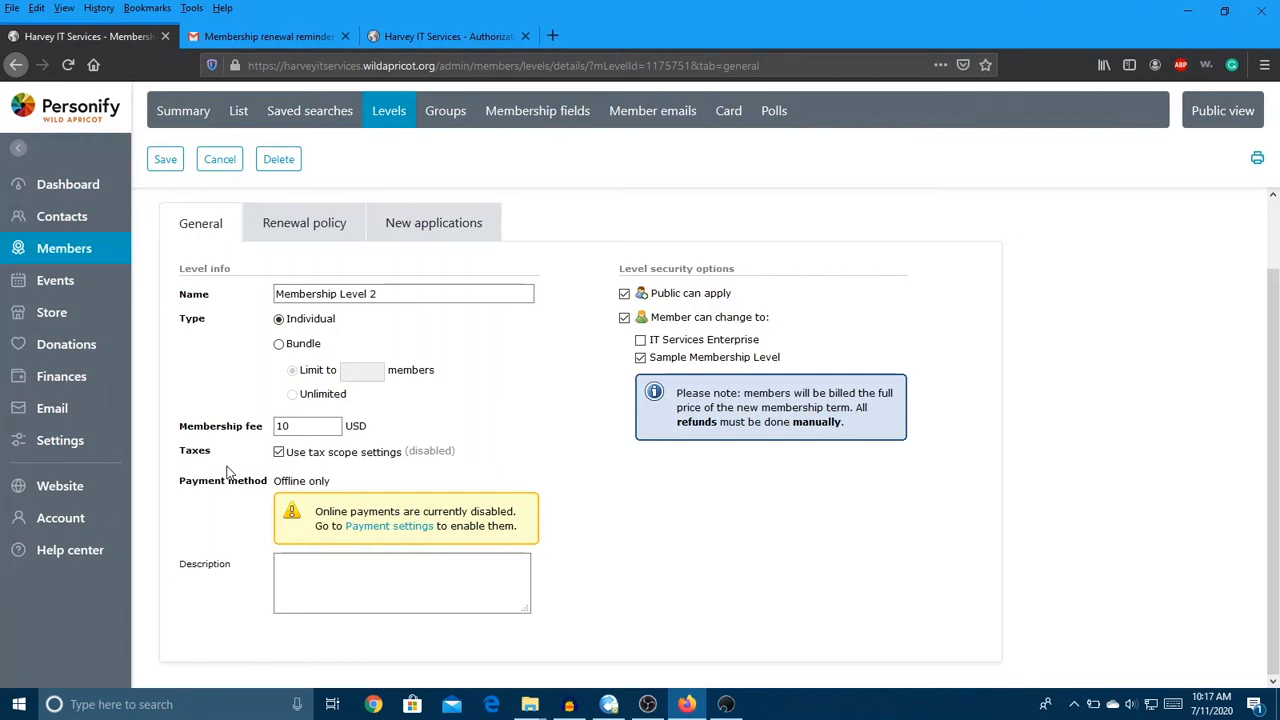
- Enter the level description More in depth videos of IT
type("More in depth videos of I")
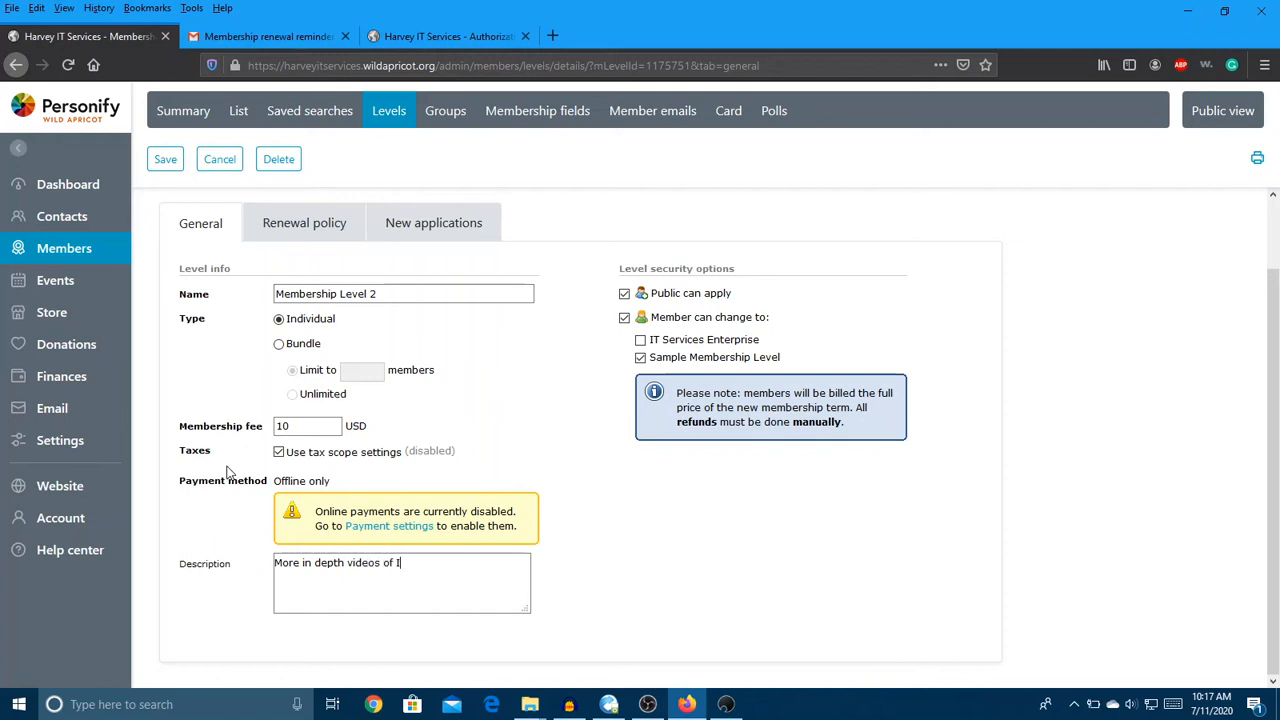
type("T")
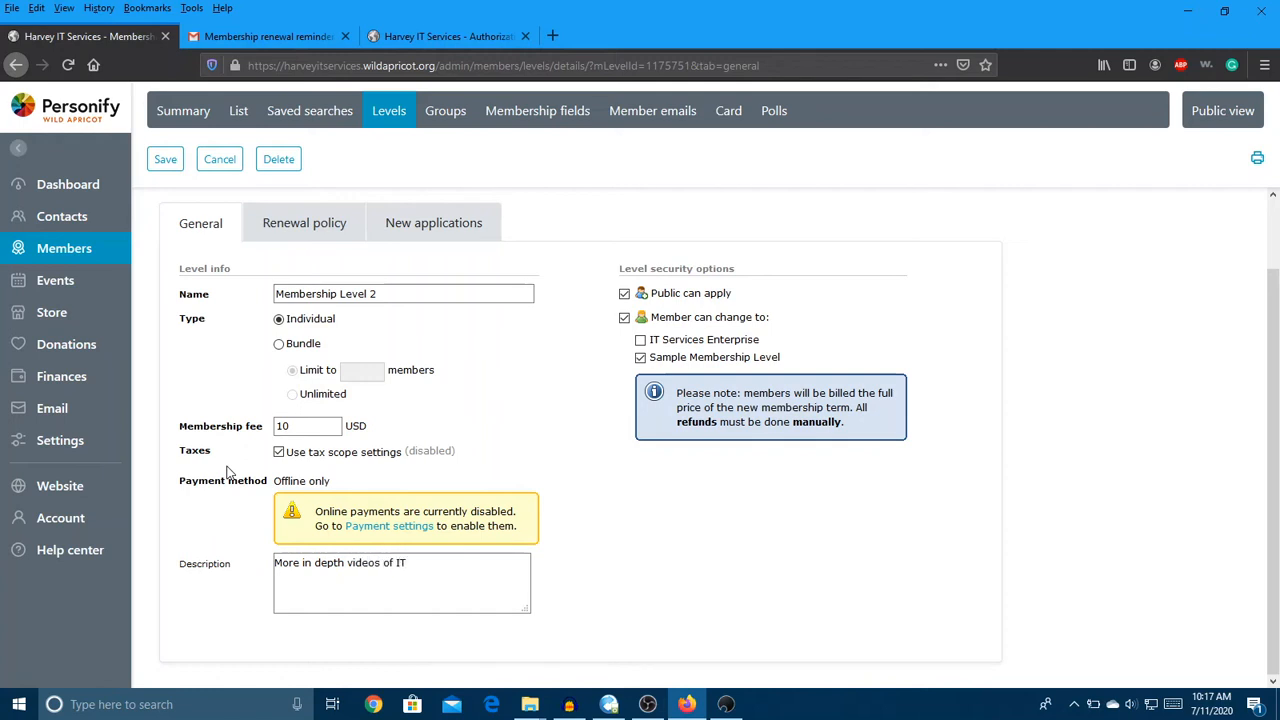
- Open the level's renewal policy and set the renewal to a specific date of 1st of July
left_click(305, 221)
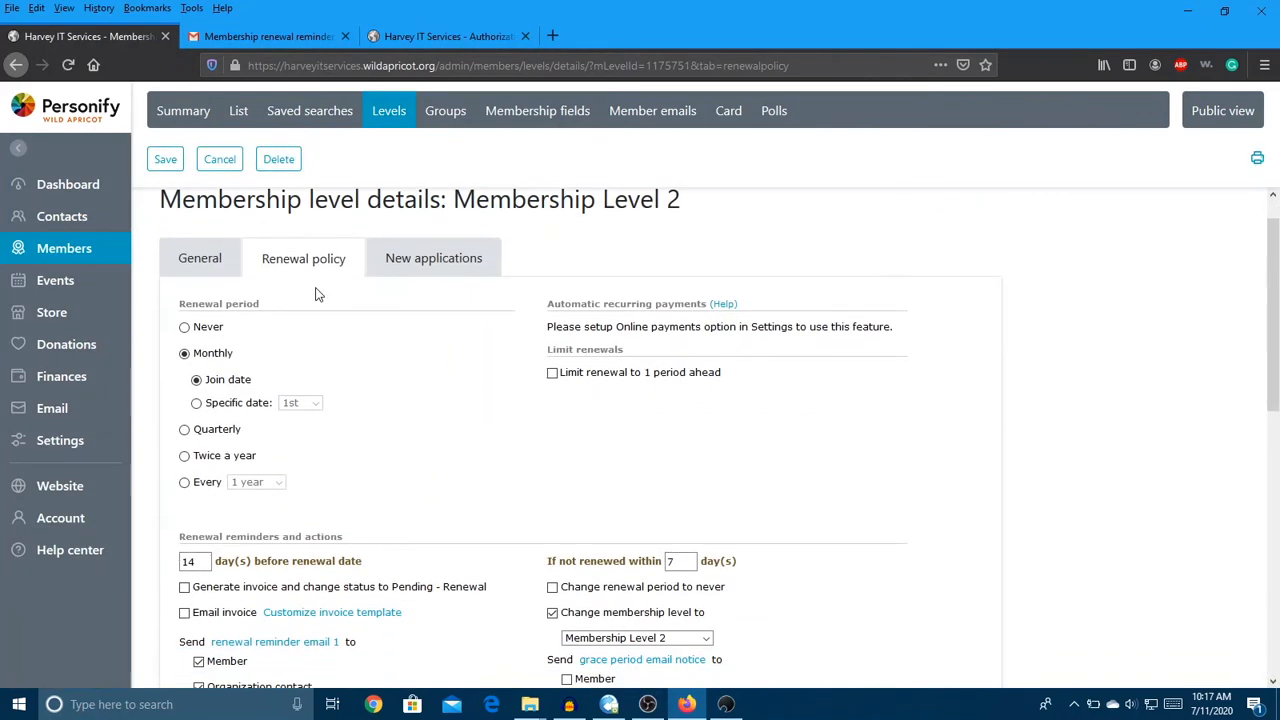
scroll(315, 290, "down", 2)
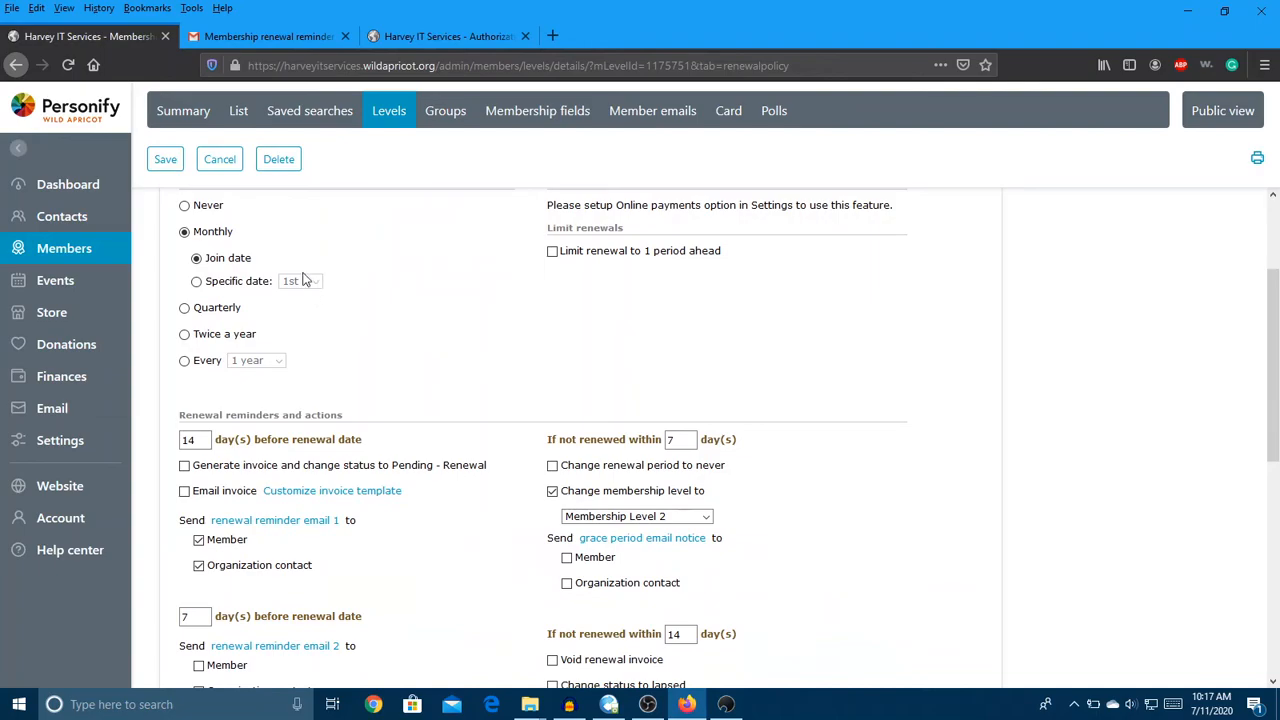
scroll(300, 285, "up", 1)
scroll(284, 312, "down", 1)
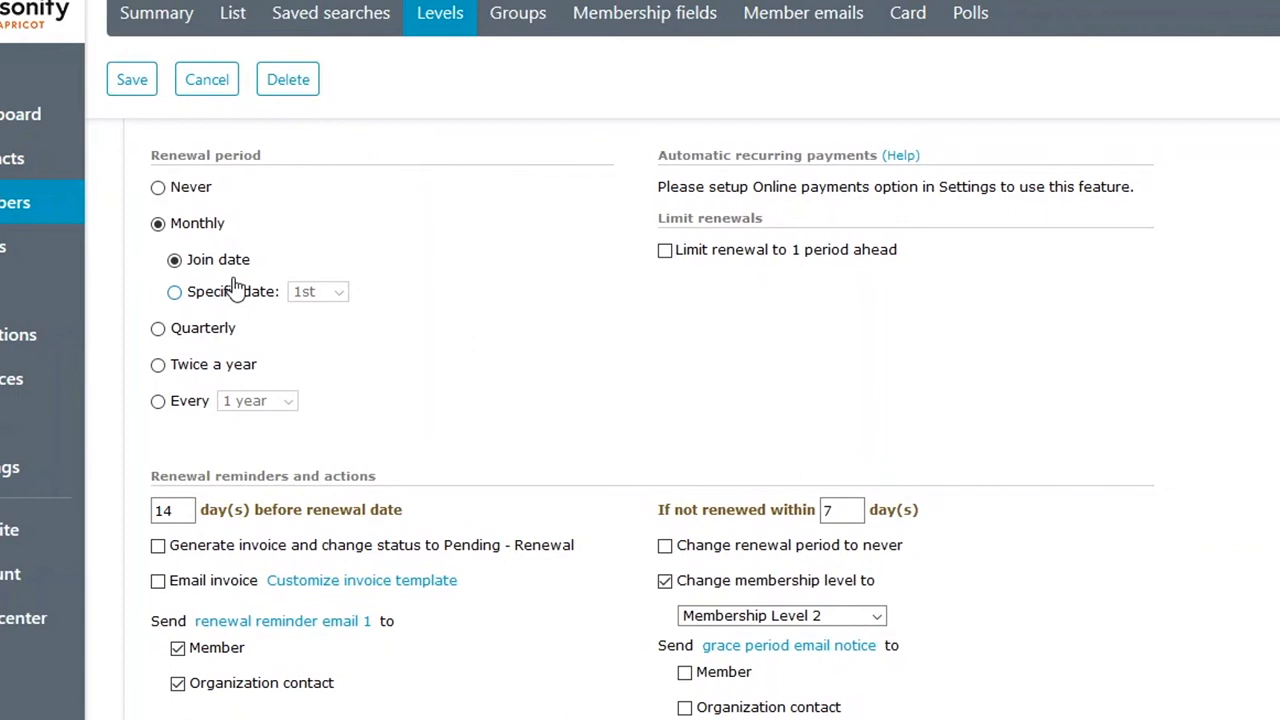
left_click(233, 291)
left_click(317, 291)
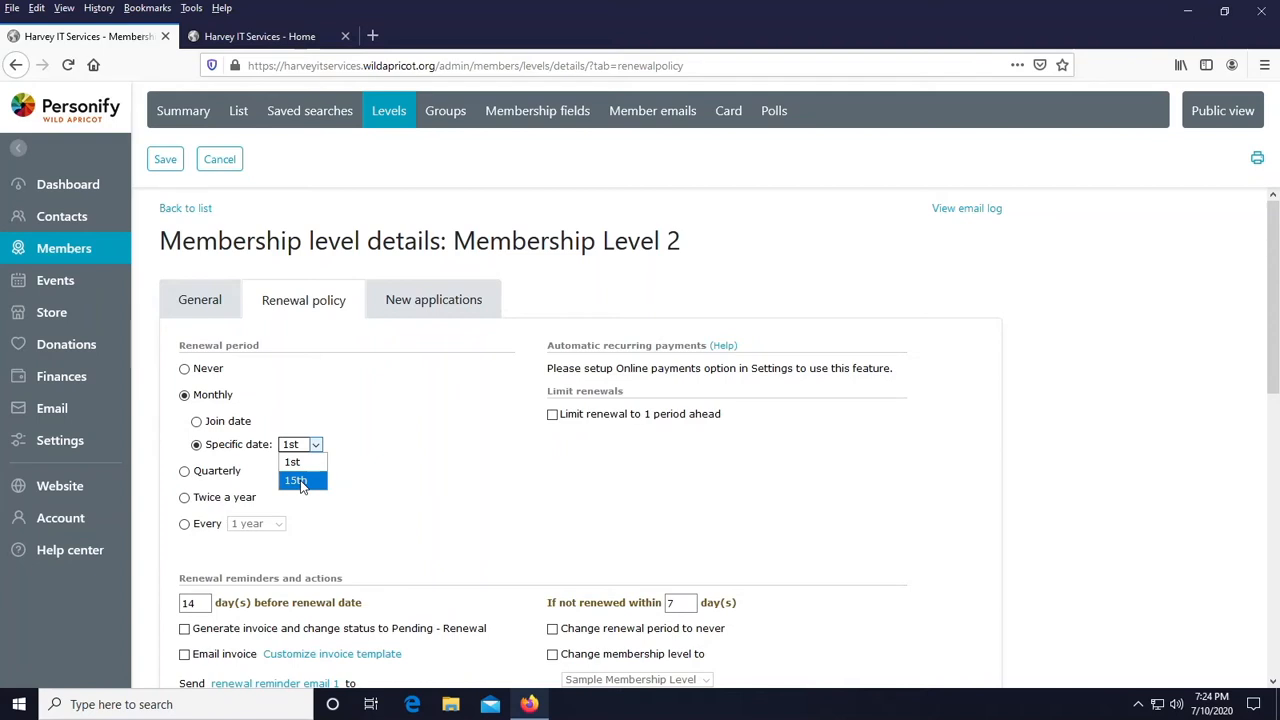
left_click(298, 481)
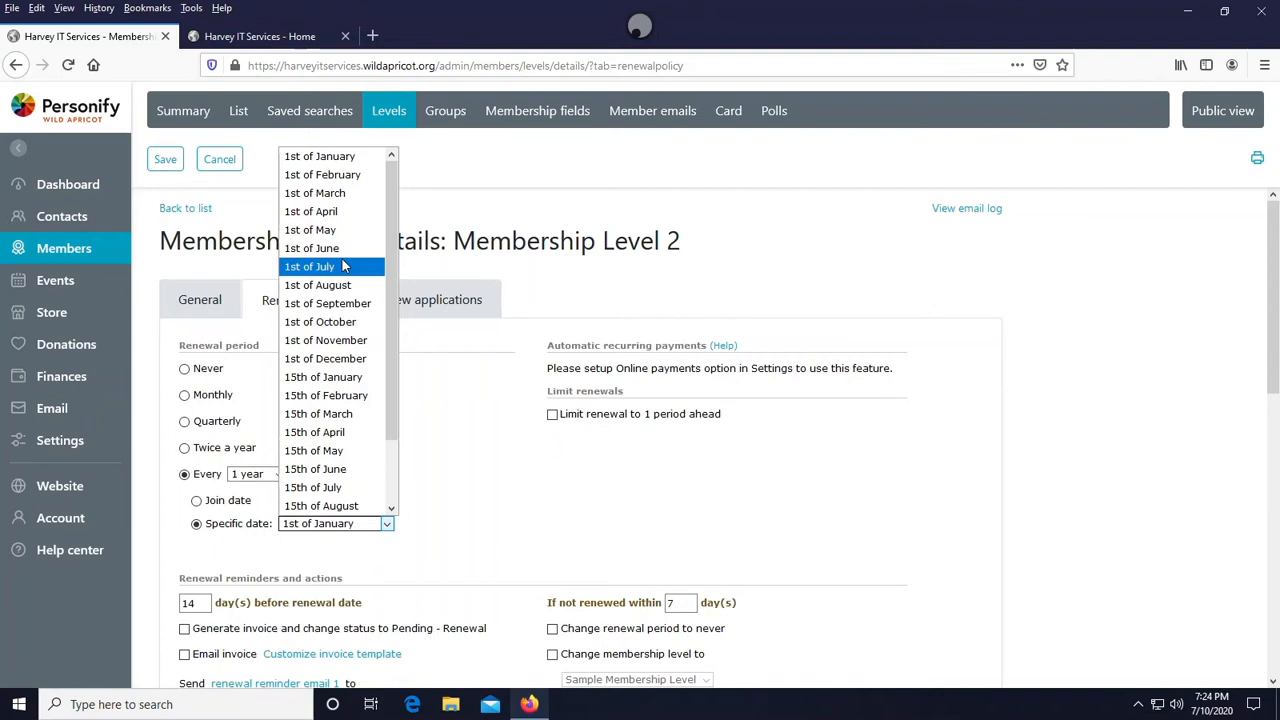
left_click(342, 266)
- Open the renewal reminder email 1 template for this level
scroll(207, 256, "down", 5)
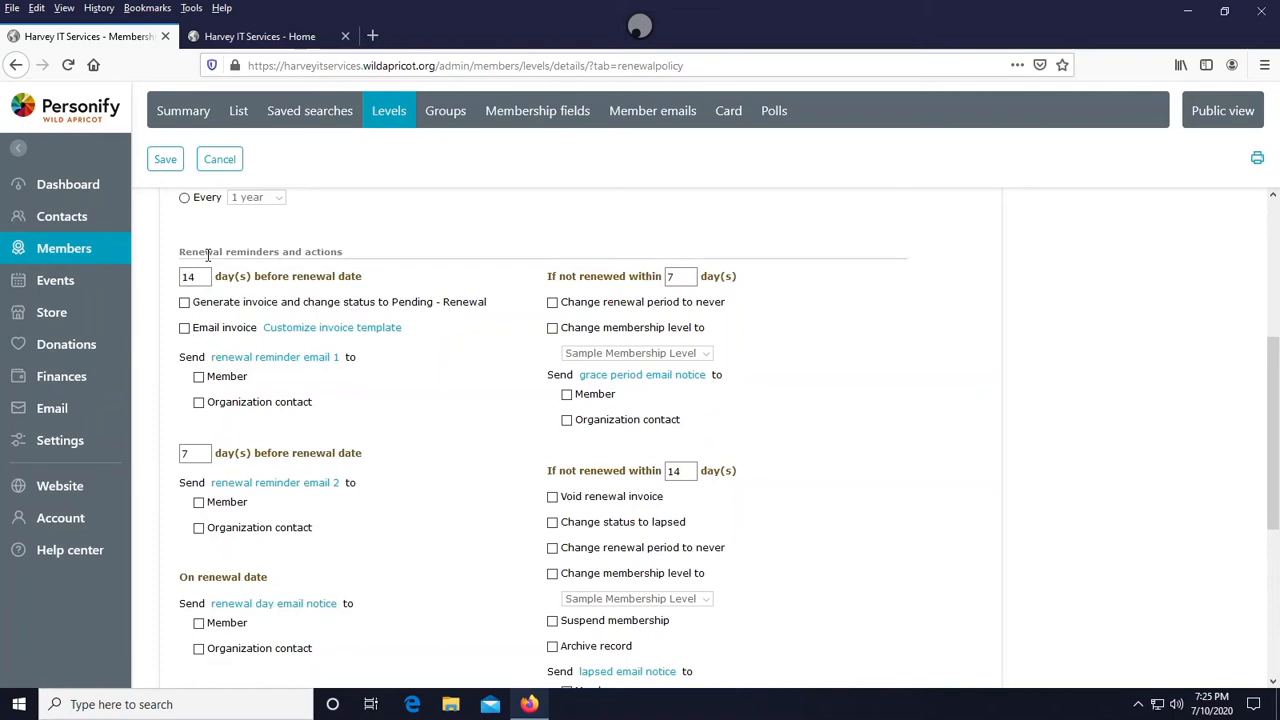
scroll(207, 255, "up", 2)
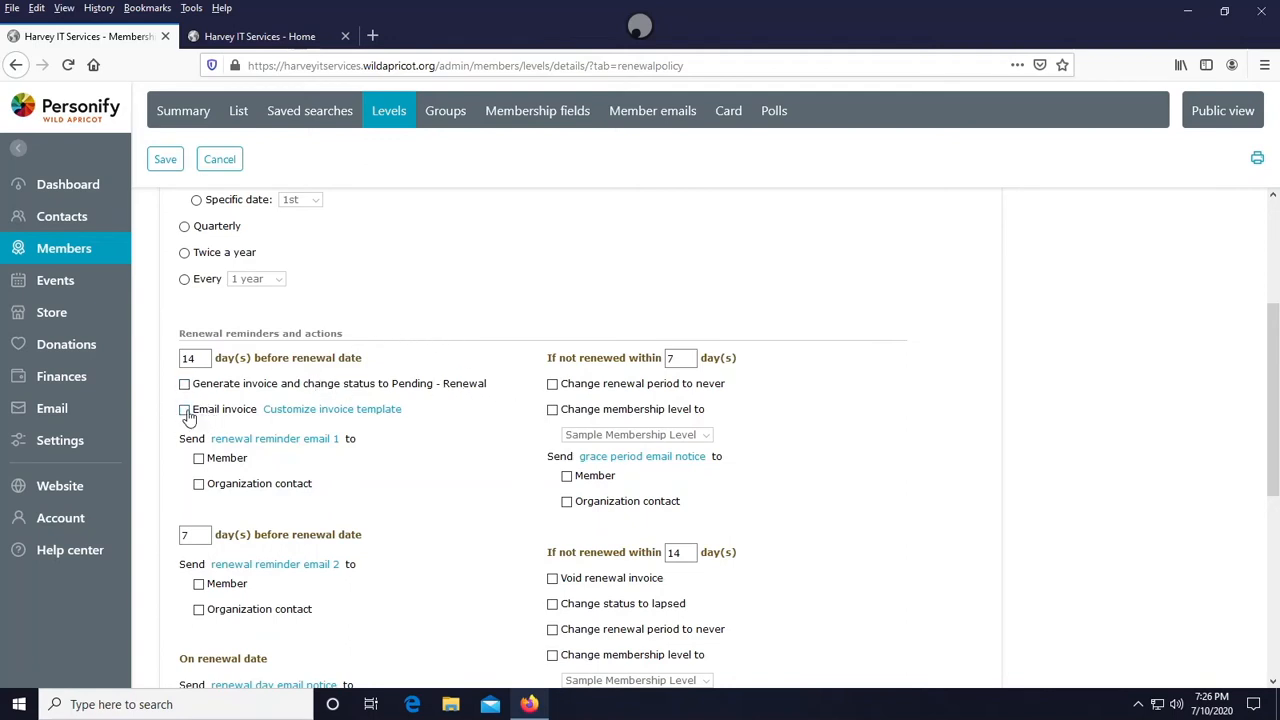
left_click(258, 440)
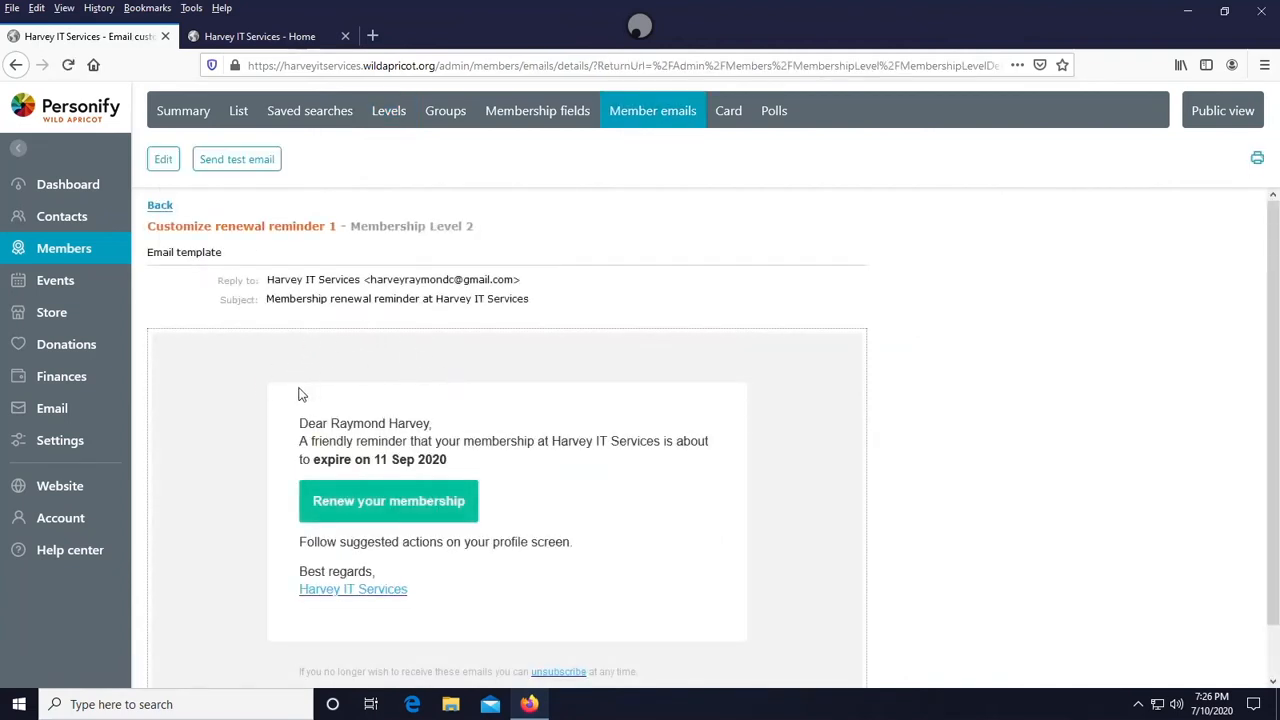
- Examine the renewal reminder 1 email preview for this membership level
left_click_drag(300, 427, 406, 426)
left_click(311, 441)
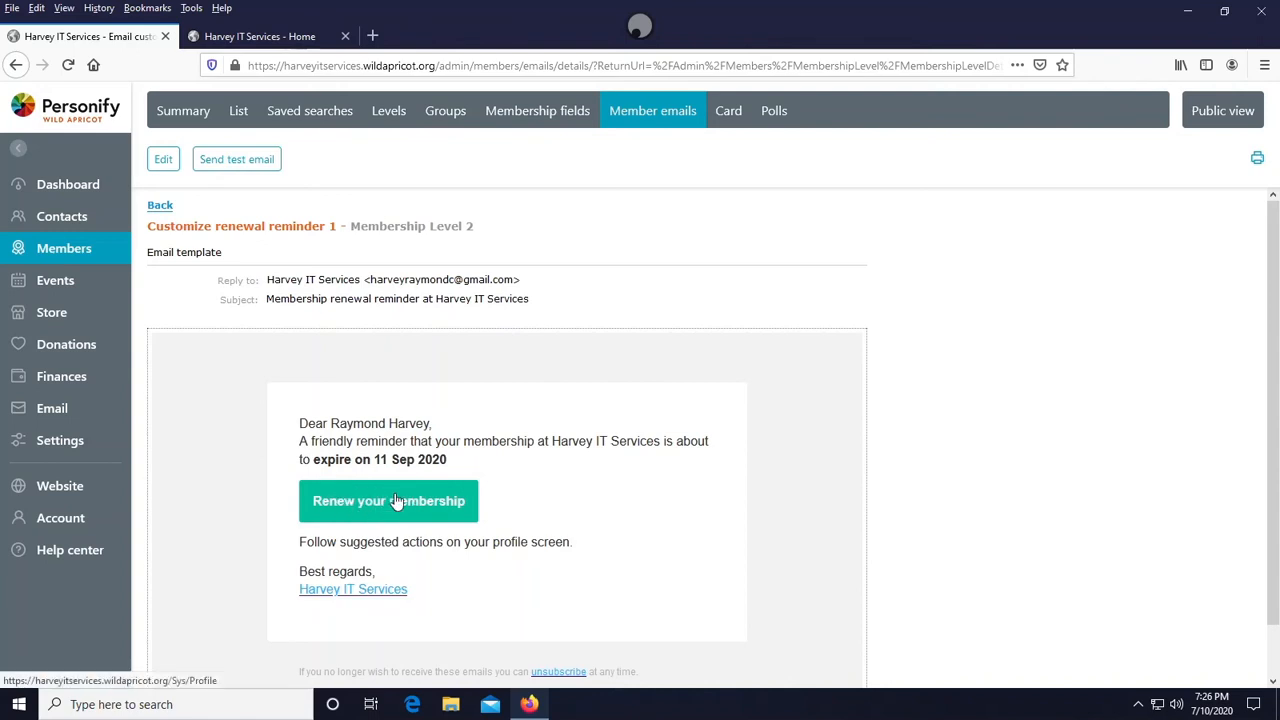
scroll(338, 512, "down", 1)
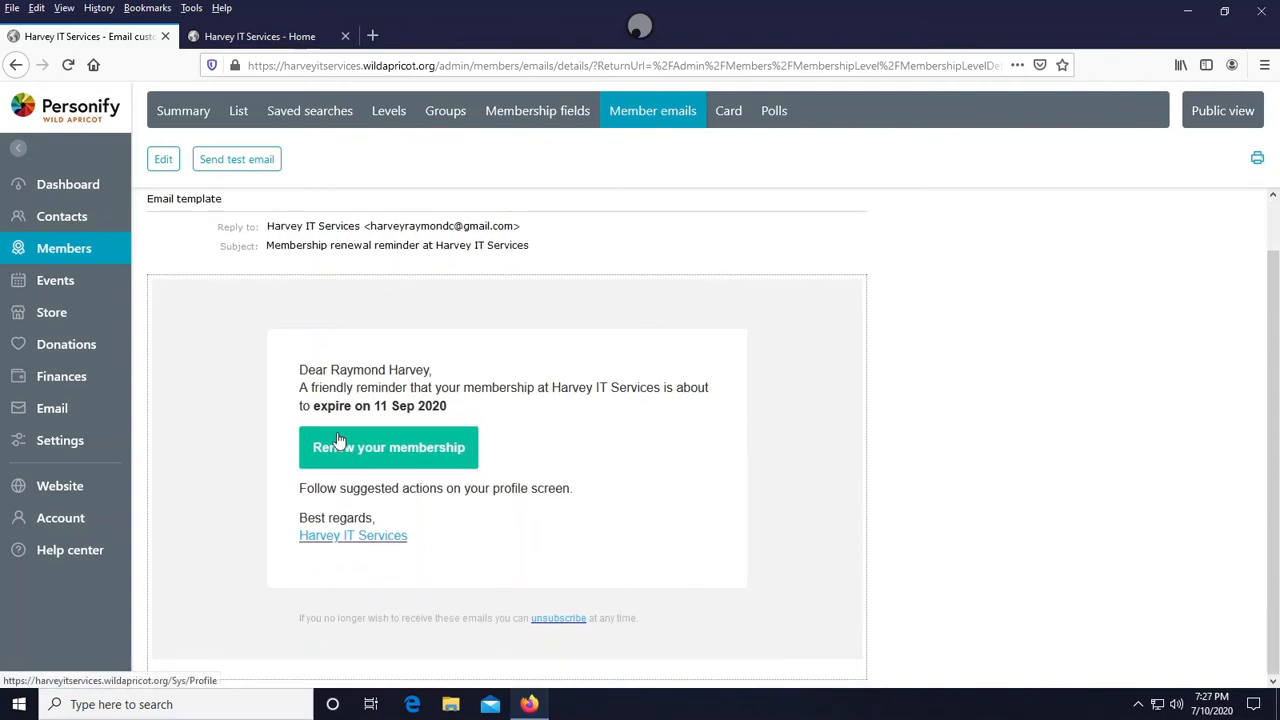
scroll(300, 434, "up", 1)
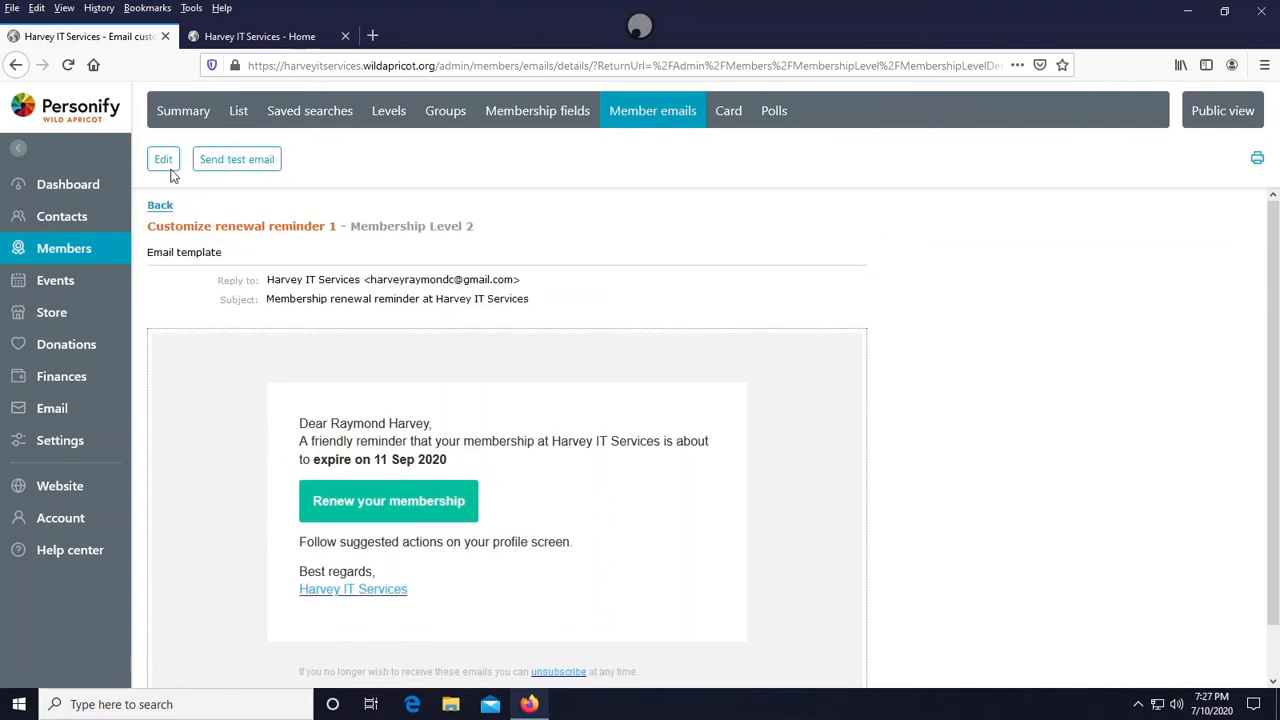
- Open the reminder template in the editor and inspect the font set options and the subject's organization name placeholder
left_click(165, 162)
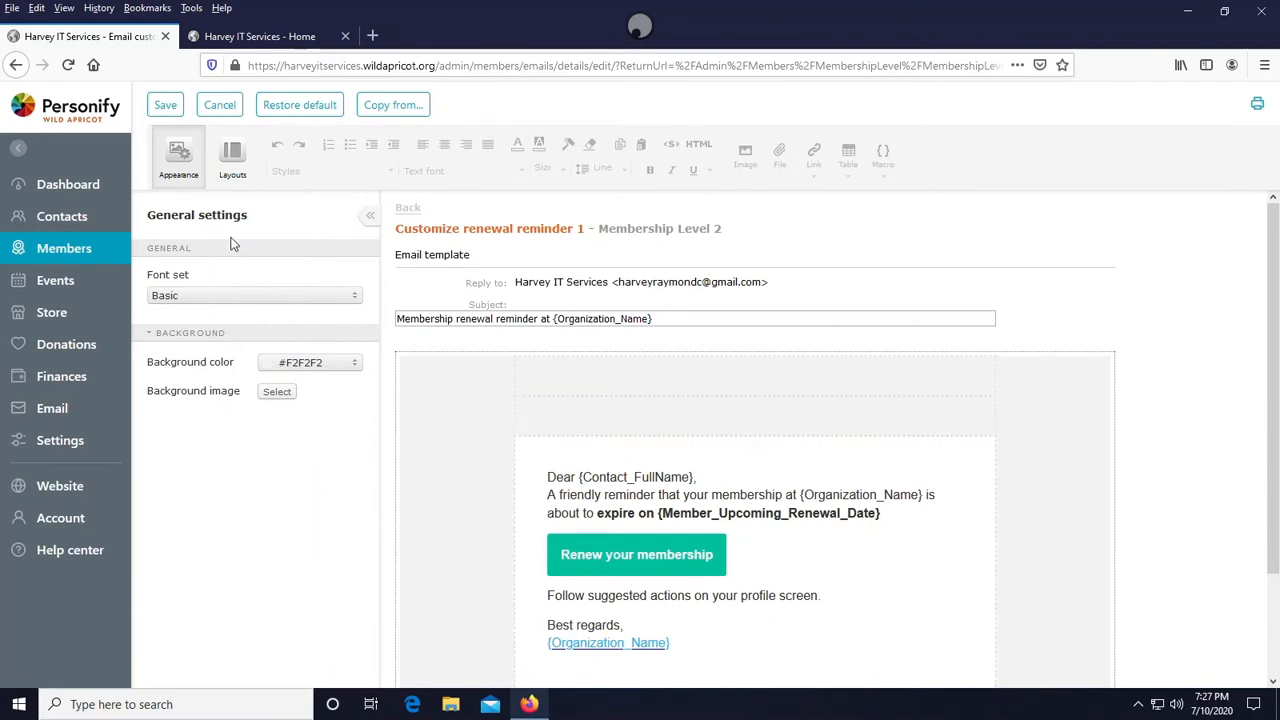
left_click(263, 296)
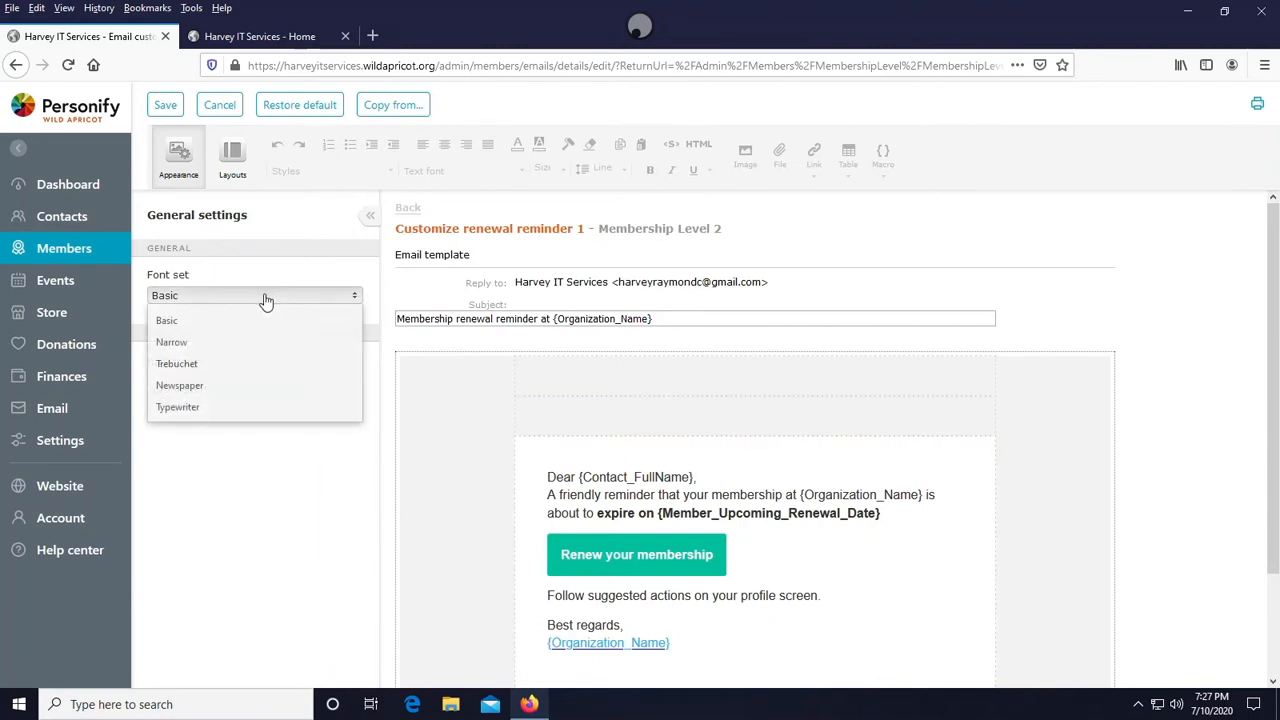
left_click(263, 297)
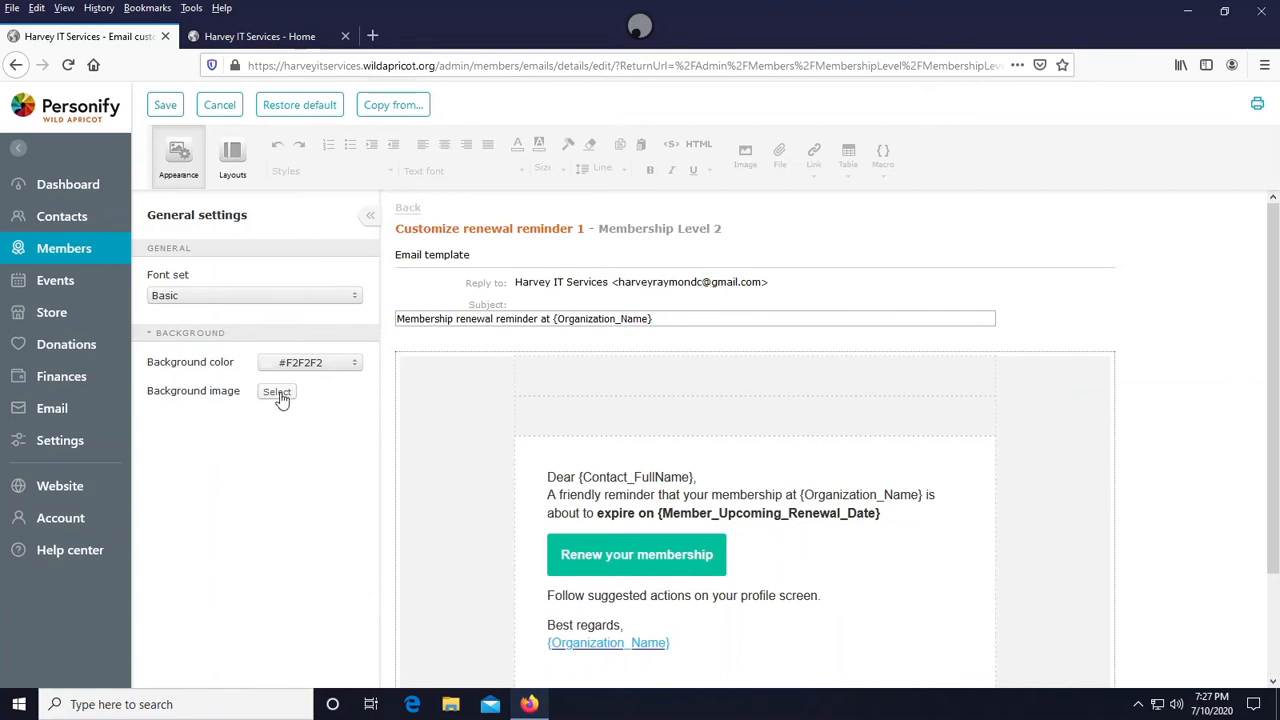
left_click(439, 322)
left_click_drag(554, 319, 674, 318)
left_click(674, 318)
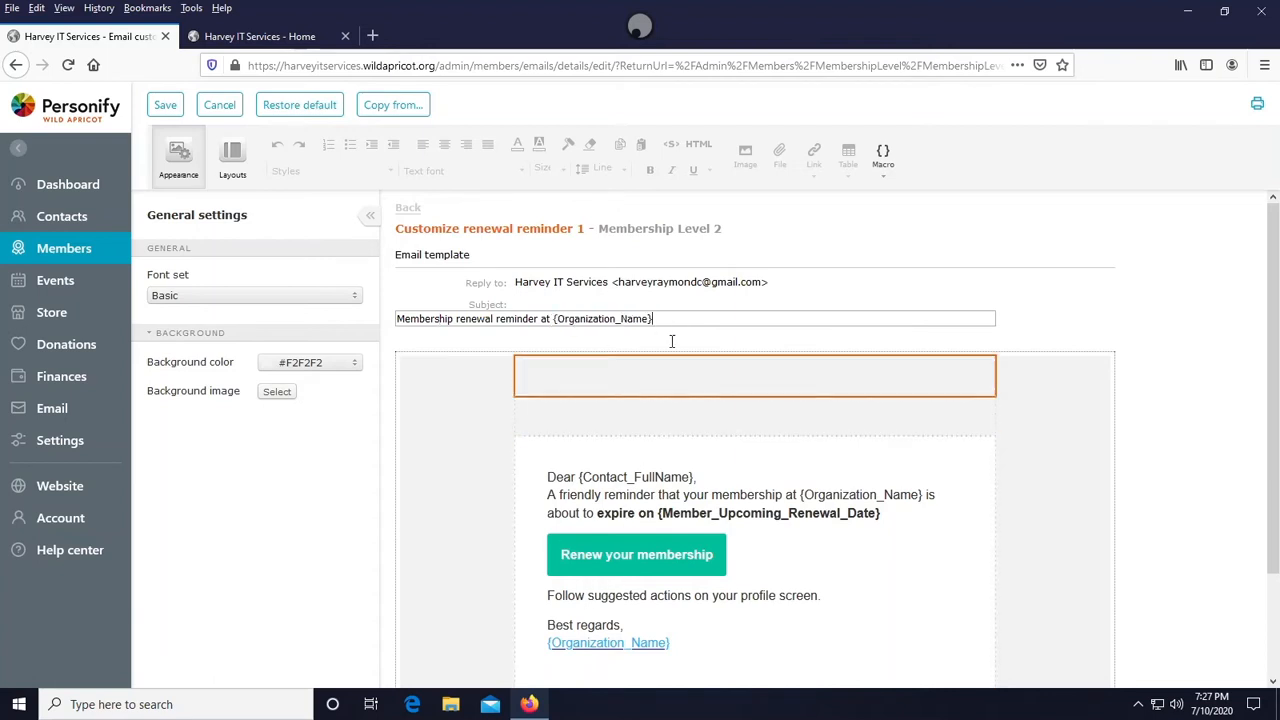
left_click(662, 309)
left_click(653, 318)
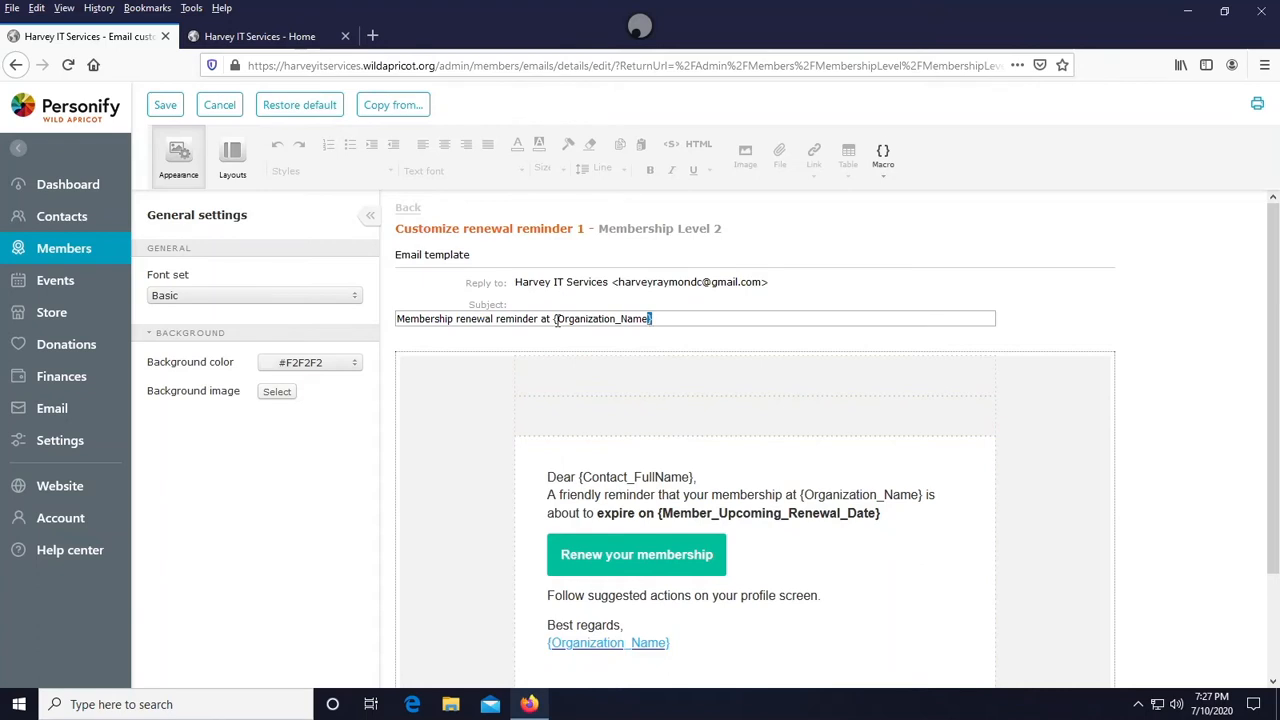
left_click(554, 319)
left_click(555, 318)
left_click_drag(555, 319, 647, 318)
left_click(621, 317)
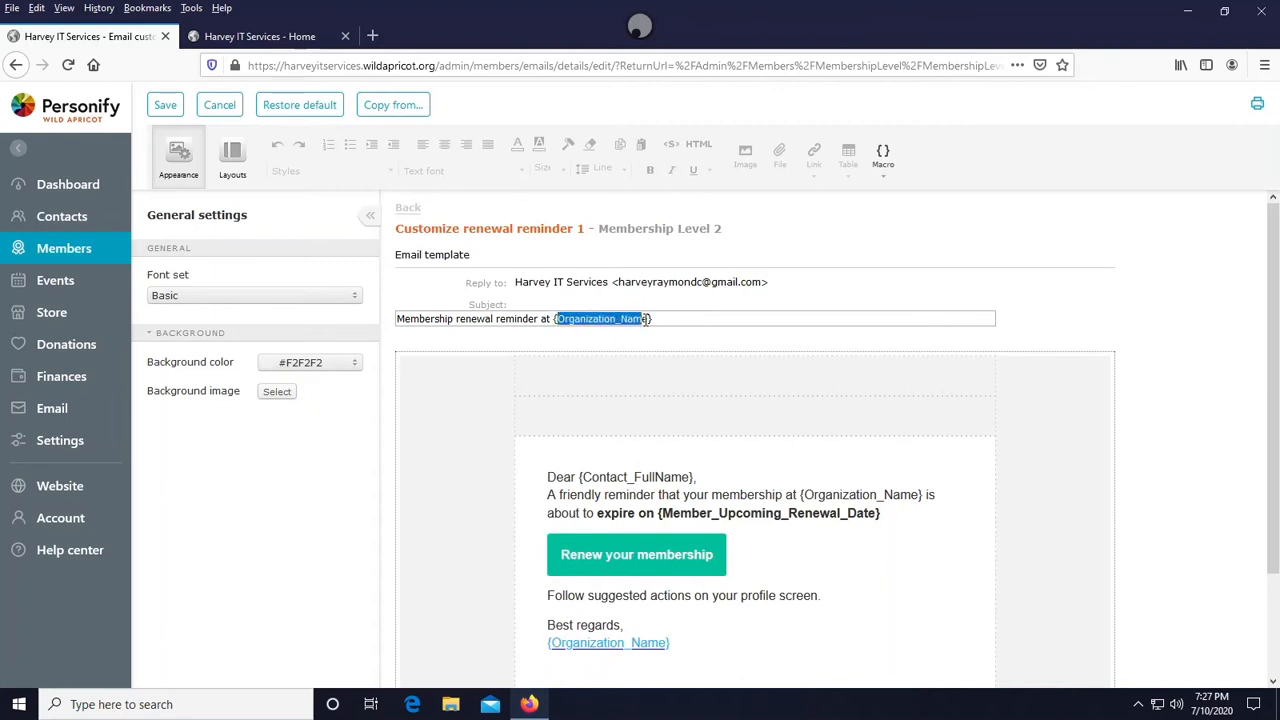
left_click(620, 318)
mouse_move(554, 319)
left_mouse_down()
mouse_move(648, 314)
mouse_move(555, 316)
left_mouse_up()
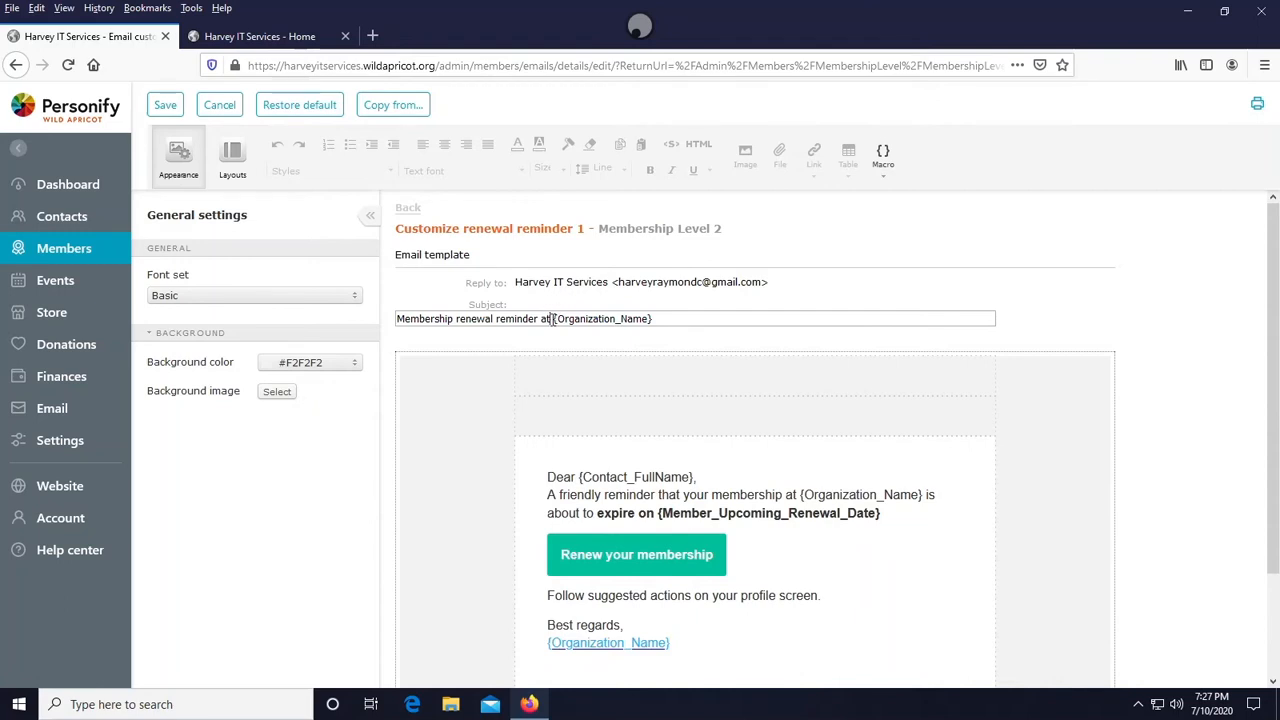
left_click_drag(553, 318, 664, 319)
left_click(664, 319)
- Add the line Renew now!!!! ASAP Please below the profile-screen sentence, remove it again and leave the editor
scroll(737, 470, "down", 3)
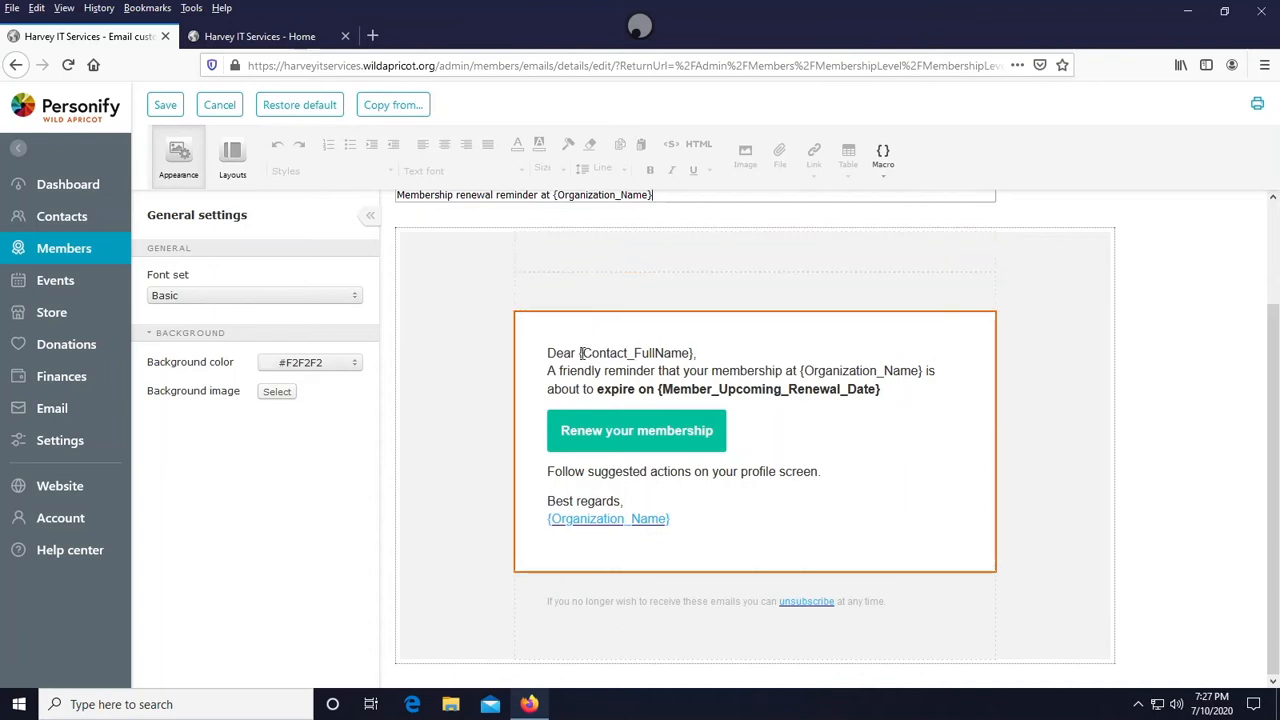
left_click_drag(579, 353, 694, 353)
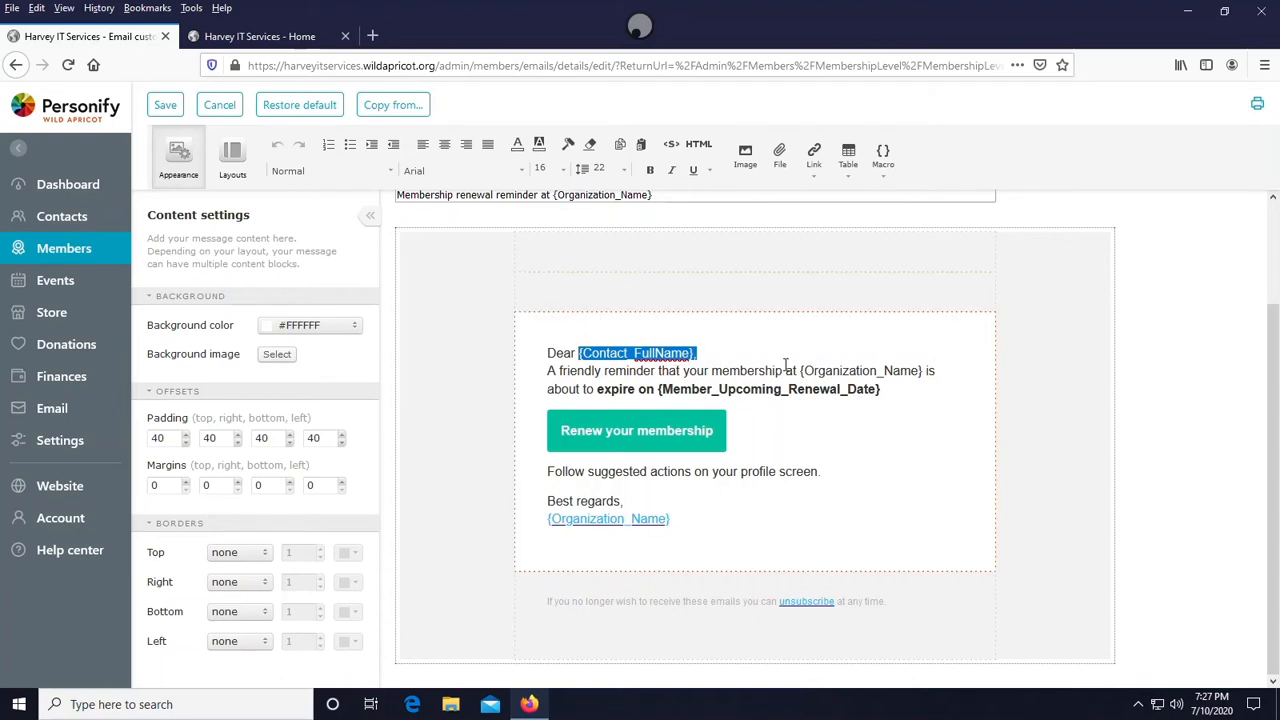
scroll(798, 445, "up", 2)
scroll(791, 441, "down", 1)
scroll(791, 441, "down", 1)
scroll(761, 431, "up", 3)
scroll(585, 318, "down", 3)
left_click(813, 458)
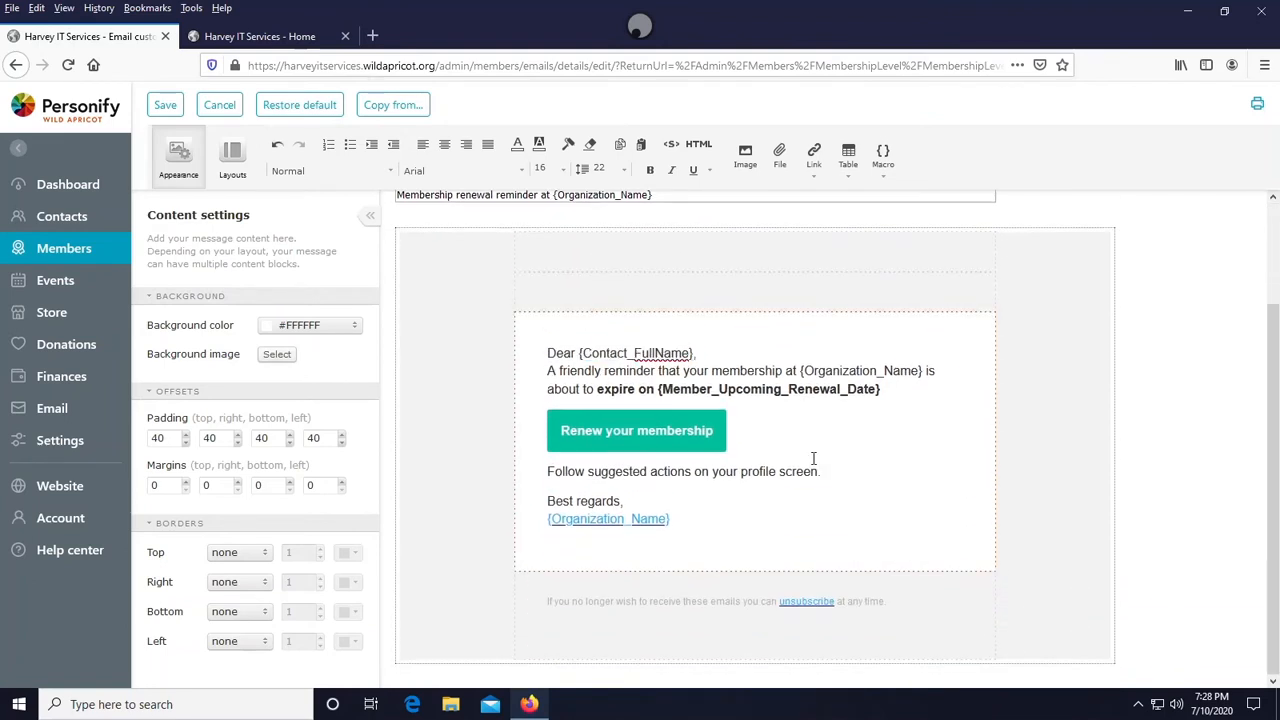
key("Return")
key("Return")
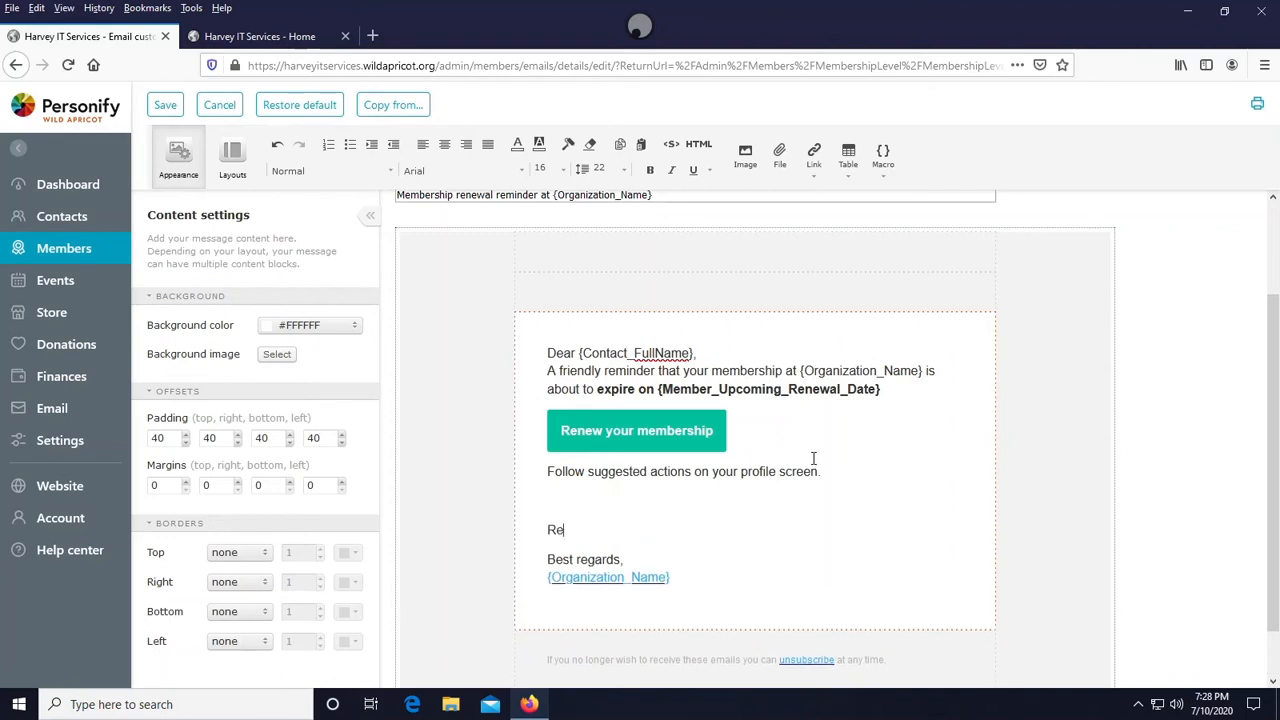
type("Renew now!!!! ASAP Please")
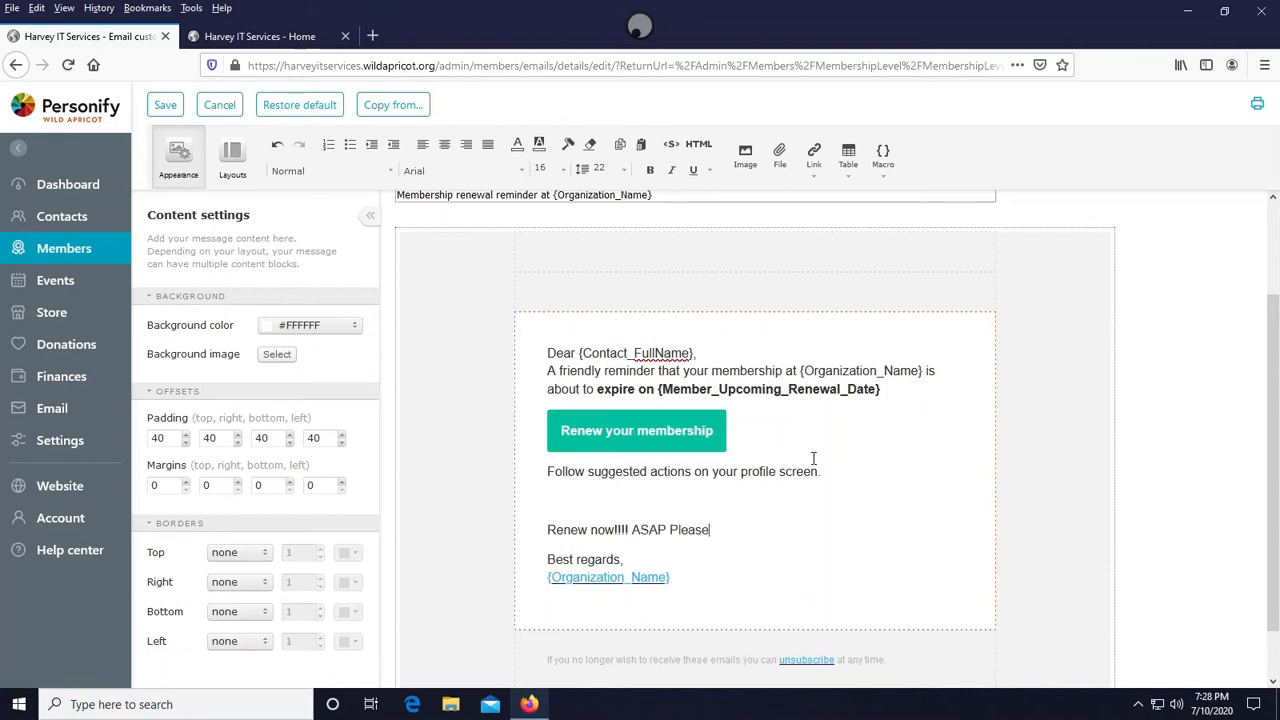
left_click_drag(709, 532, 545, 520)
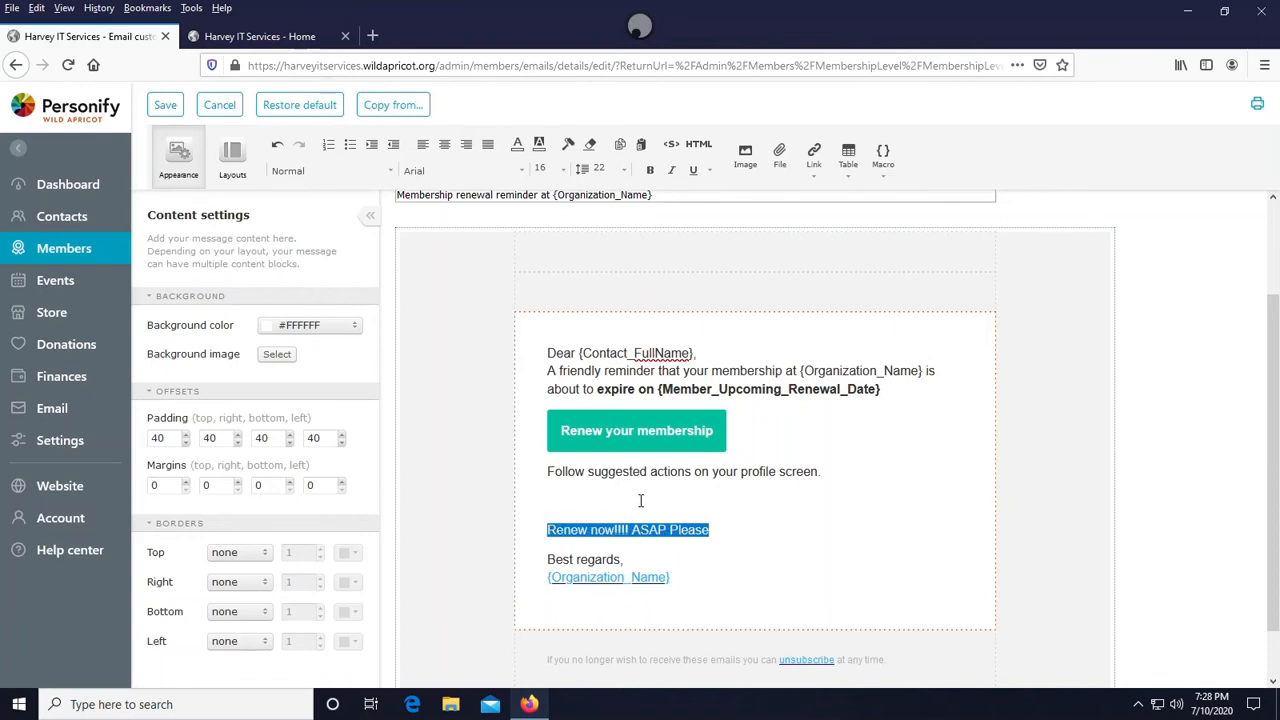
key("Delete")
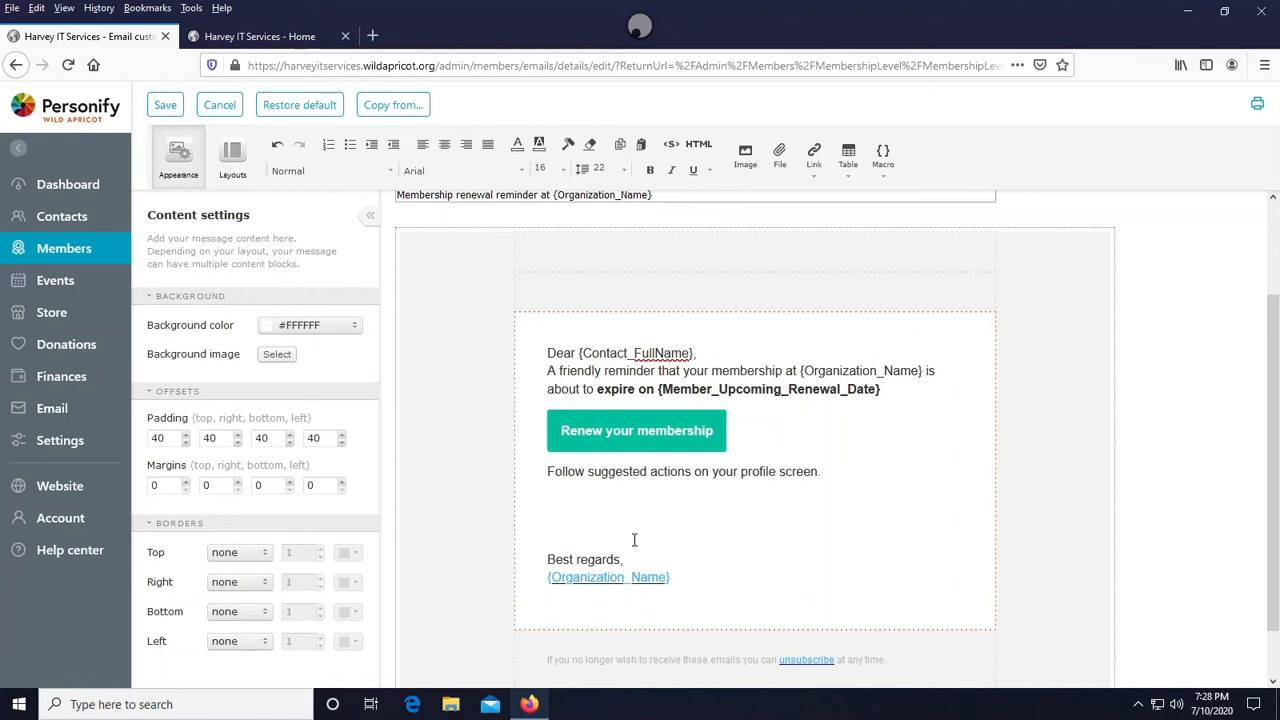
key("BackSpace")
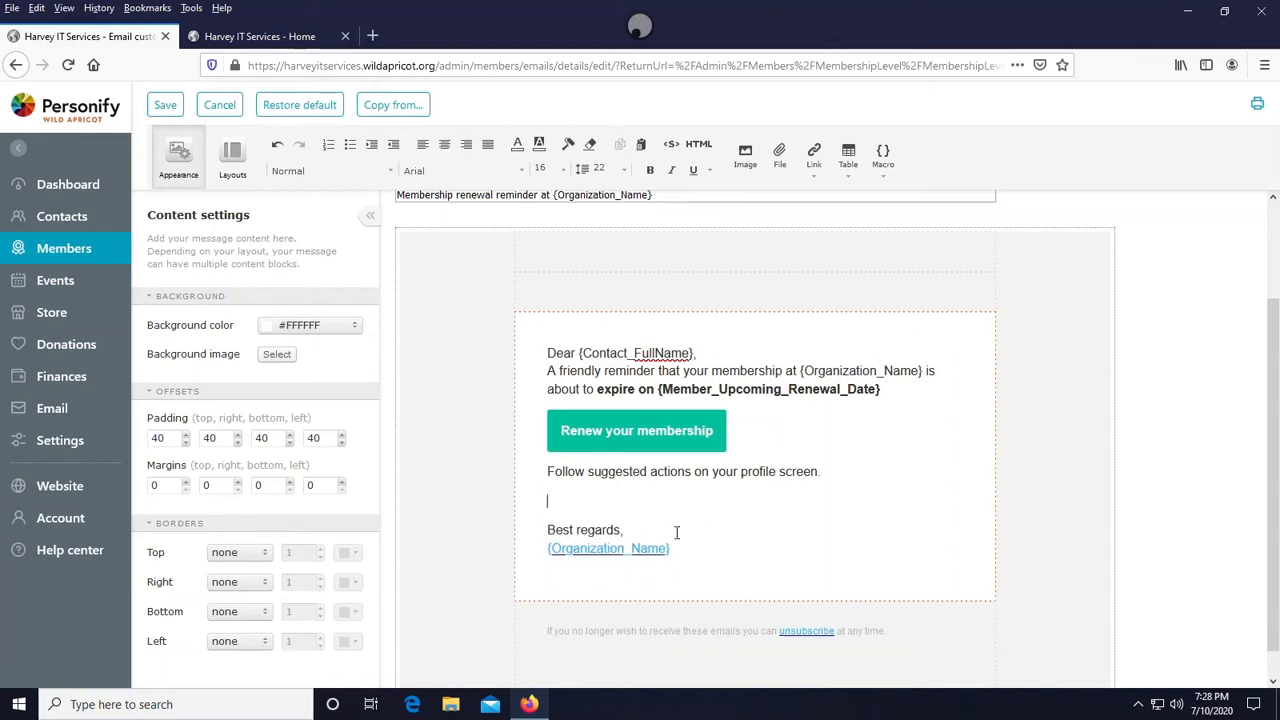
scroll(732, 486, "up", 2)
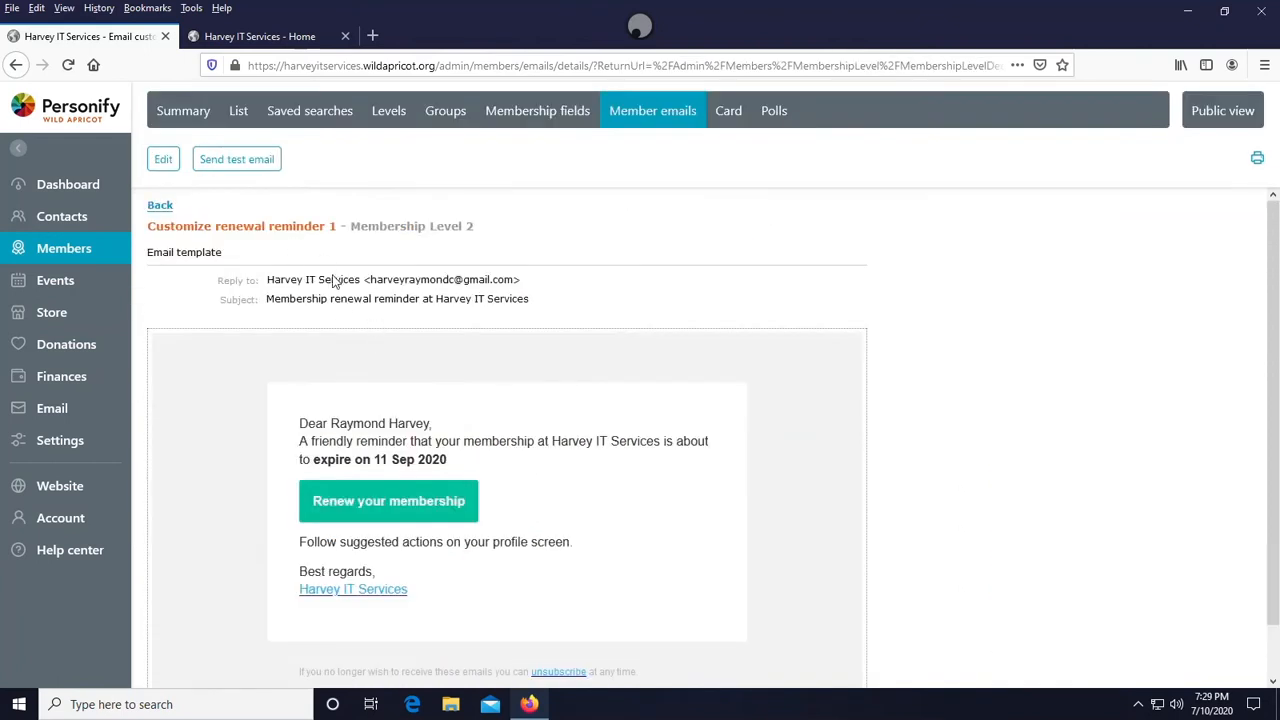
- Send a test of the renewal reminder 1 email and check it in the Gmail inbox before returning to the template
scroll(314, 343, "down", 1)
scroll(316, 340, "up", 1)
left_click(236, 163)
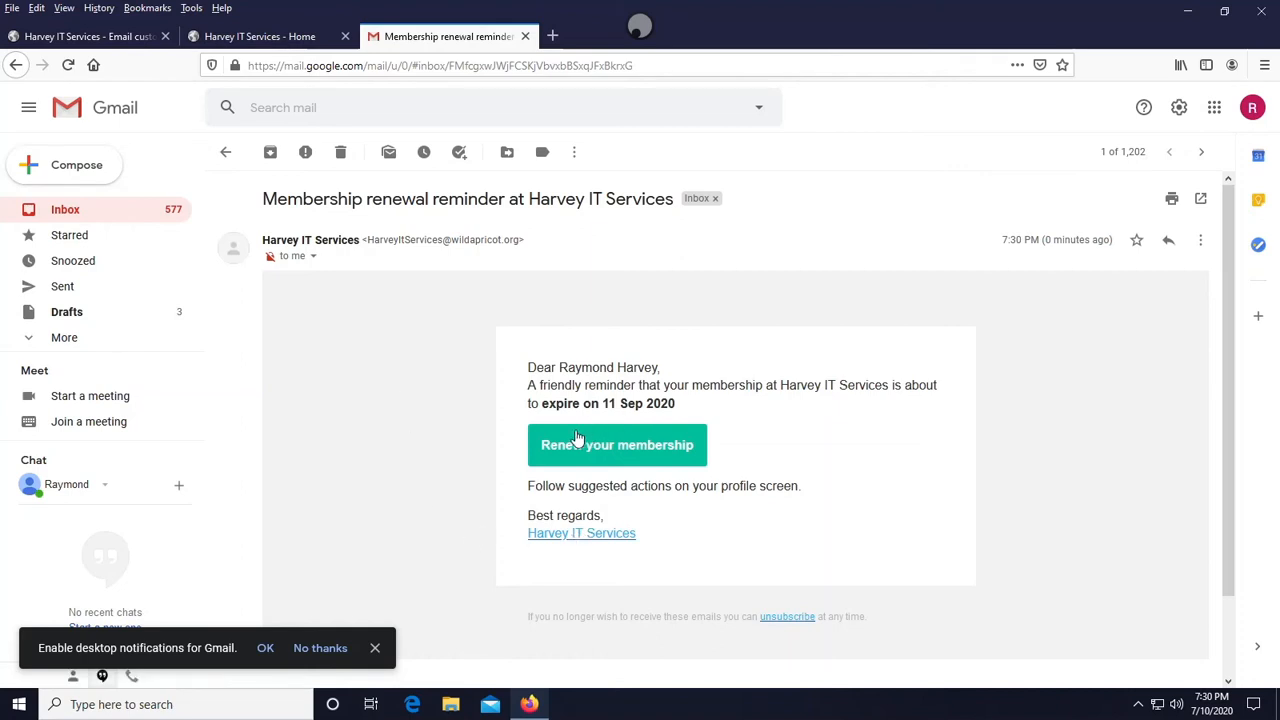
left_click(375, 648)
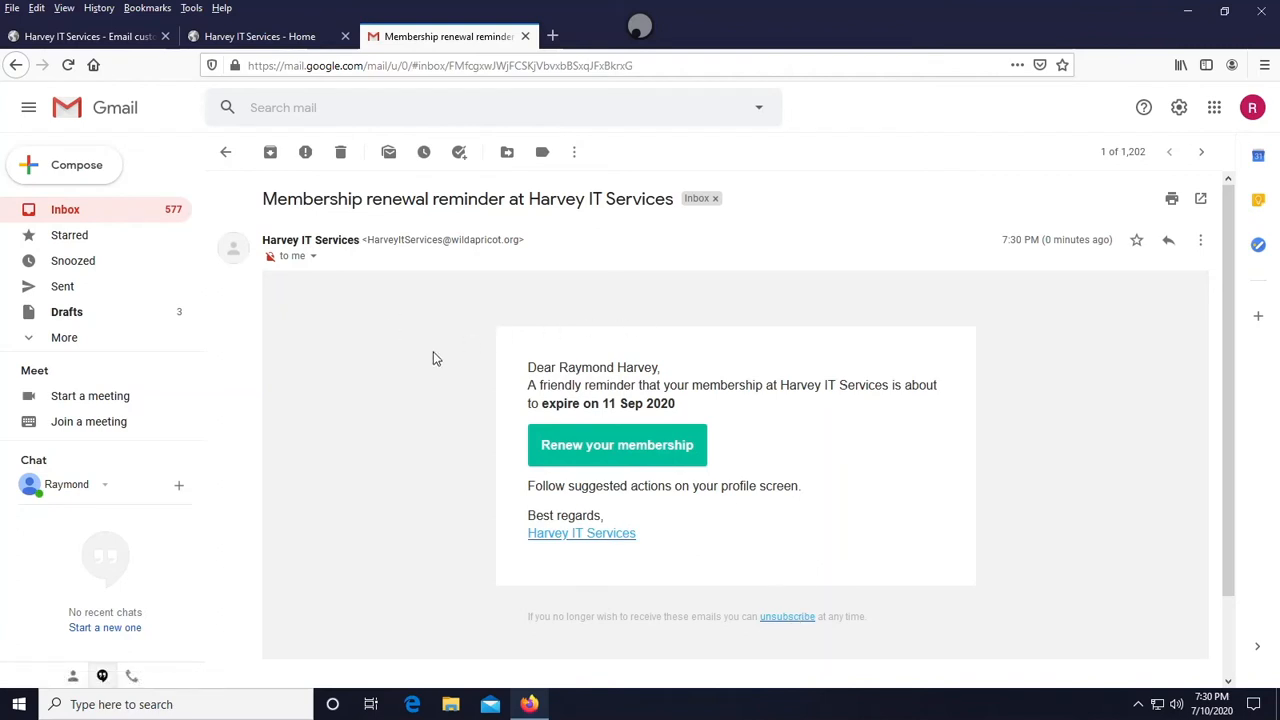
key("ctrl+Tab")
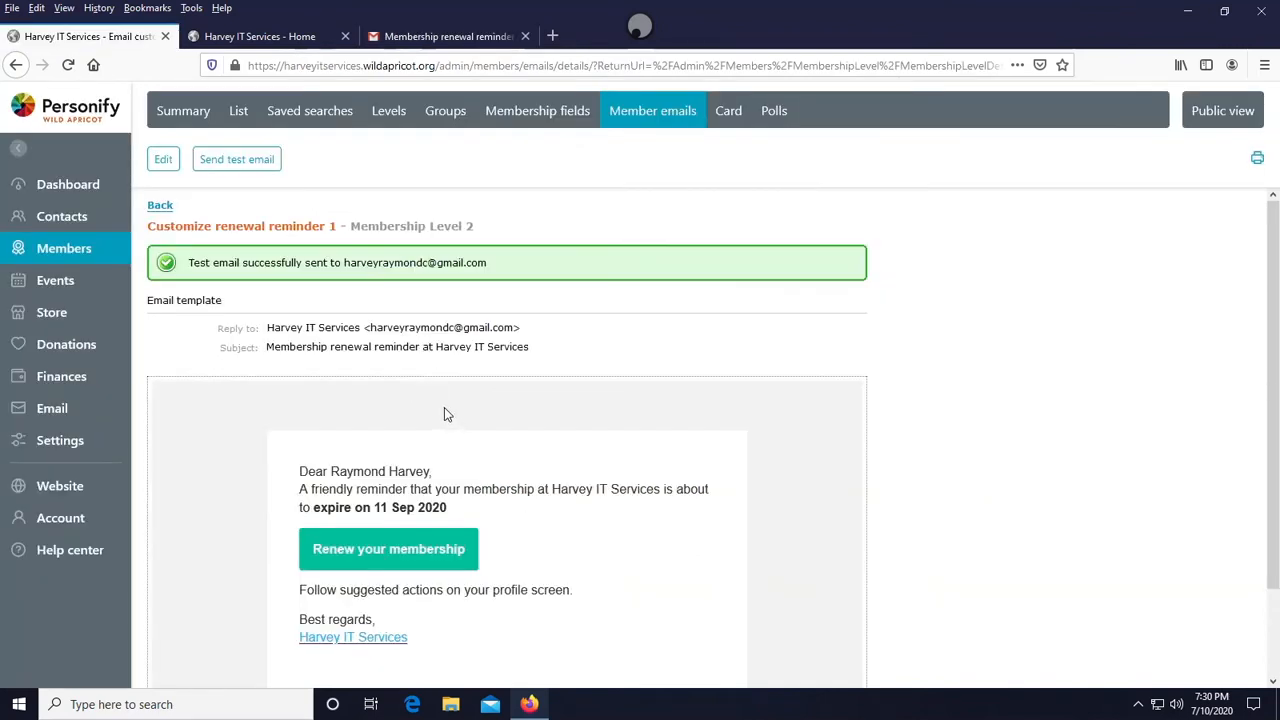
- Return to the level's renewal policy and send renewal reminder email 1 to both Member and Organization contact
scroll(444, 408, "down", 3)
scroll(211, 305, "up", 3)
left_click(160, 205)
scroll(224, 376, "down", 4)
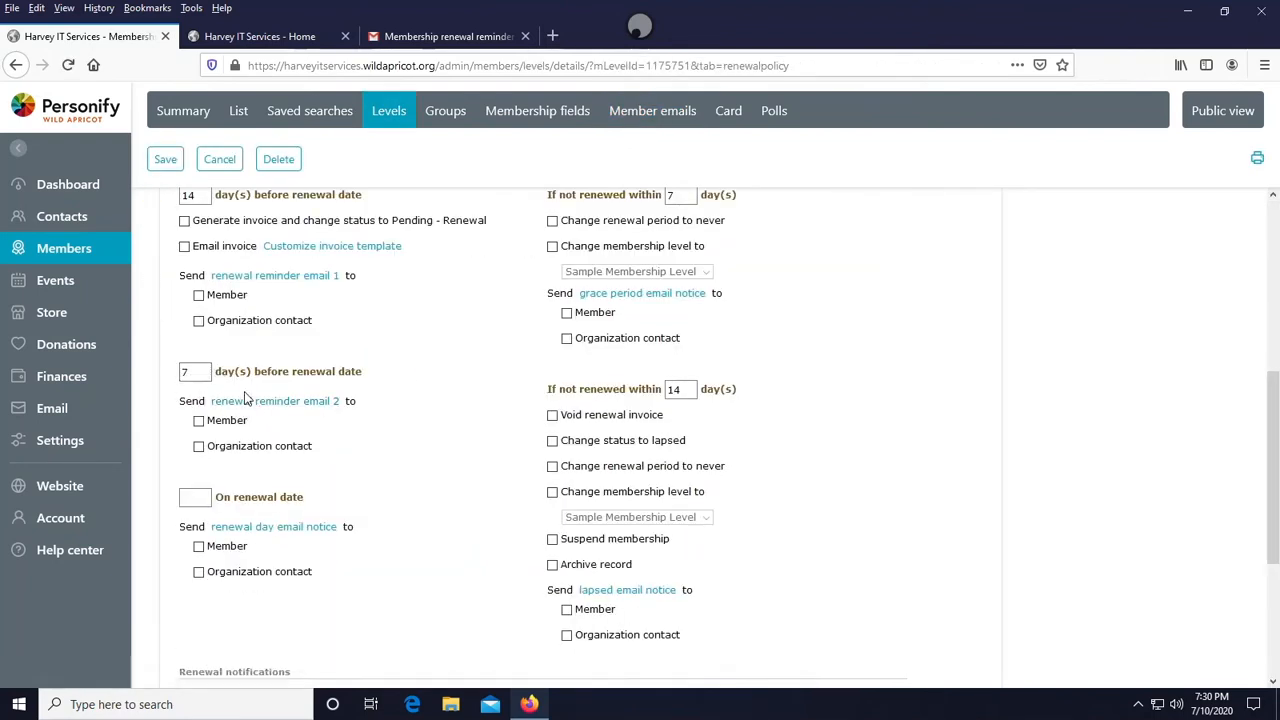
scroll(245, 398, "up", 3)
left_click(198, 540)
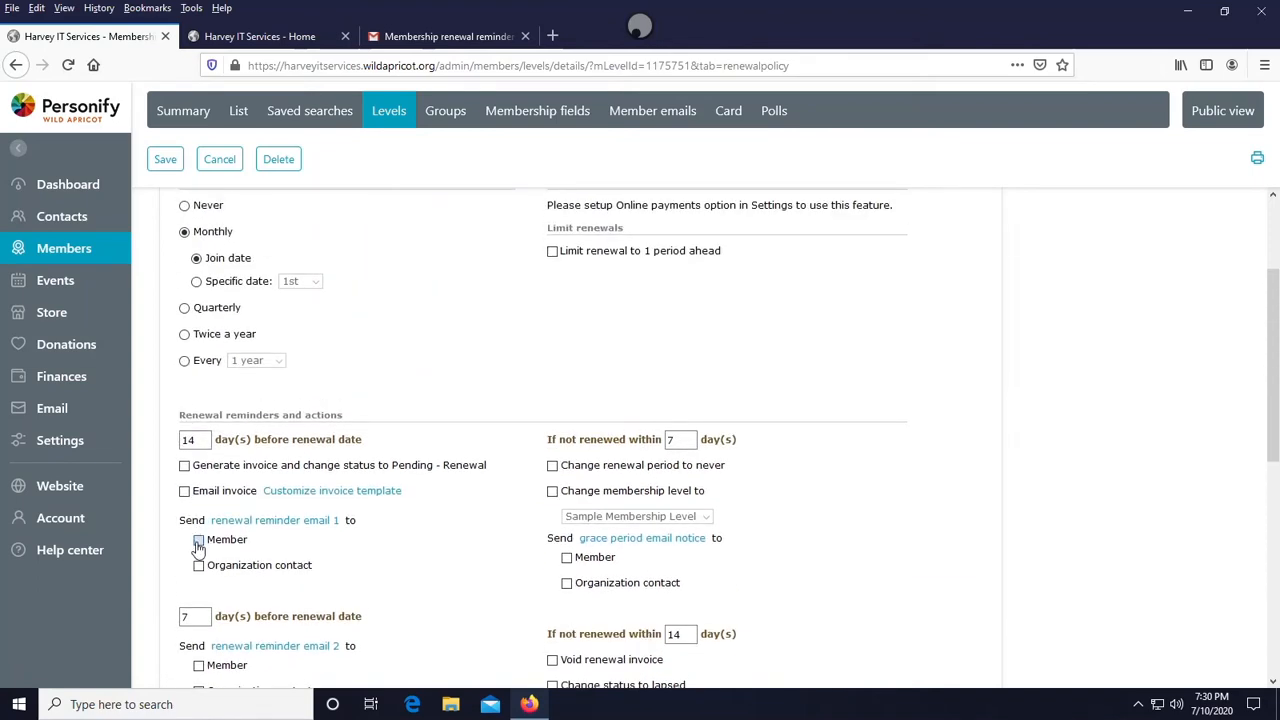
left_click(199, 566)
- Enter 1 in the On renewal date field of the renewal reminders
scroll(229, 464, "down", 3)
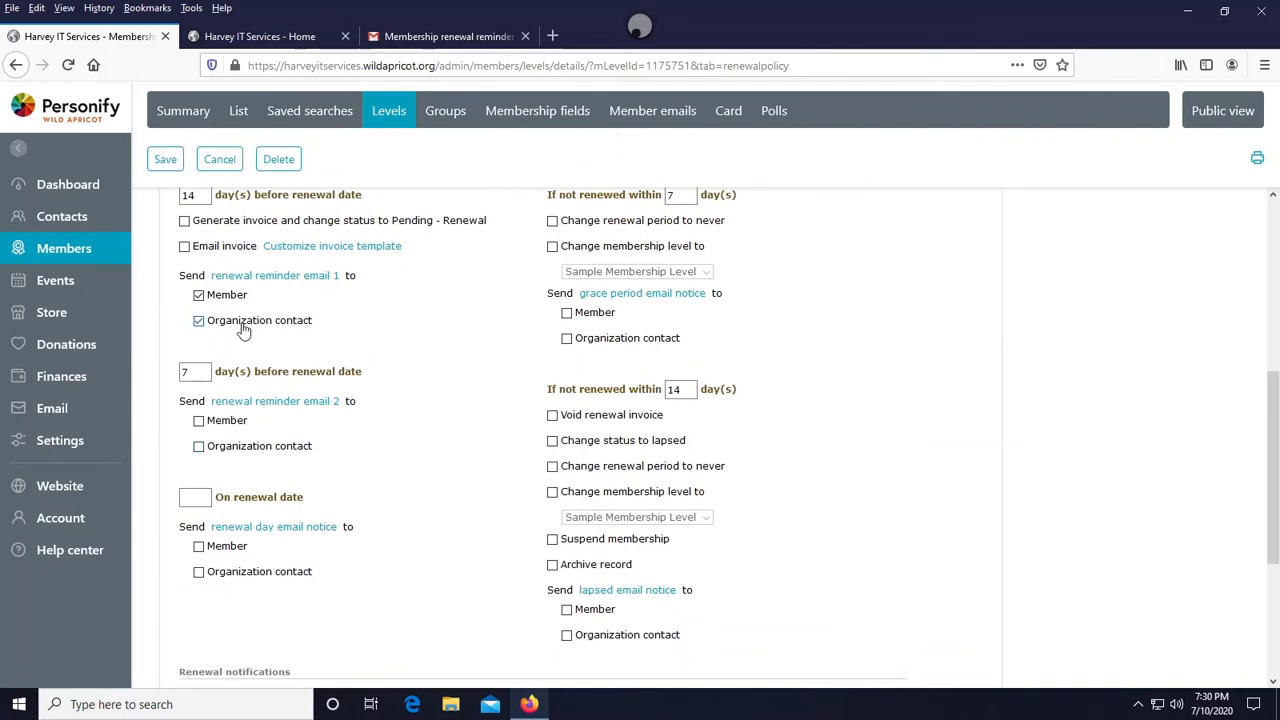
scroll(243, 330, "down", 3)
left_click(185, 233)
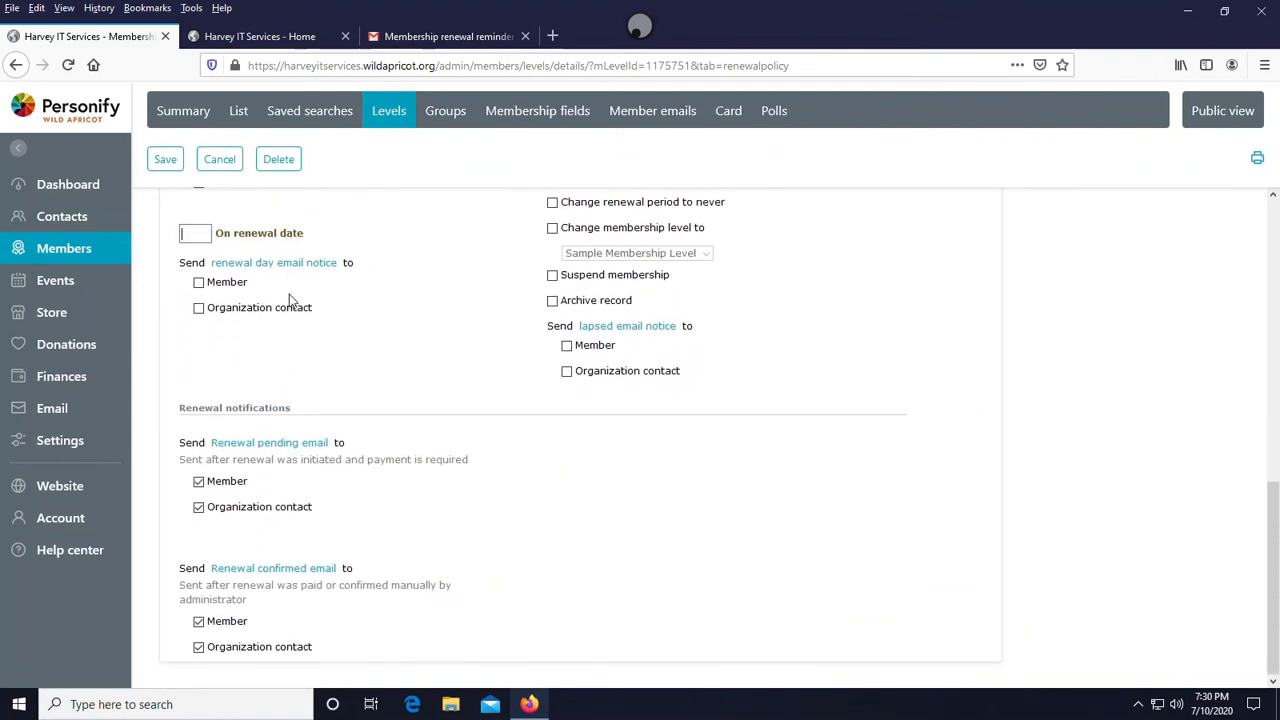
scroll(310, 310, "up", 2)
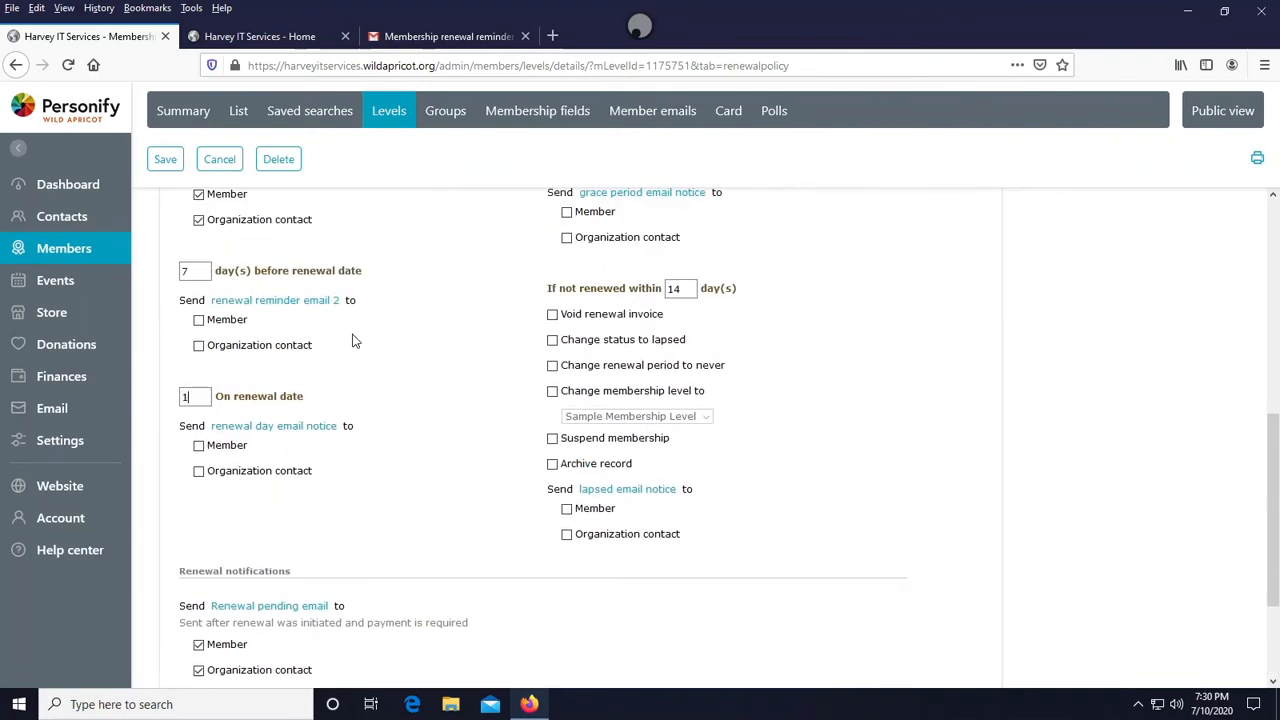
- Review the renewal reminders and actions settings of the renewal policy
scroll(290, 367, "down", 2)
scroll(383, 386, "up", 7)
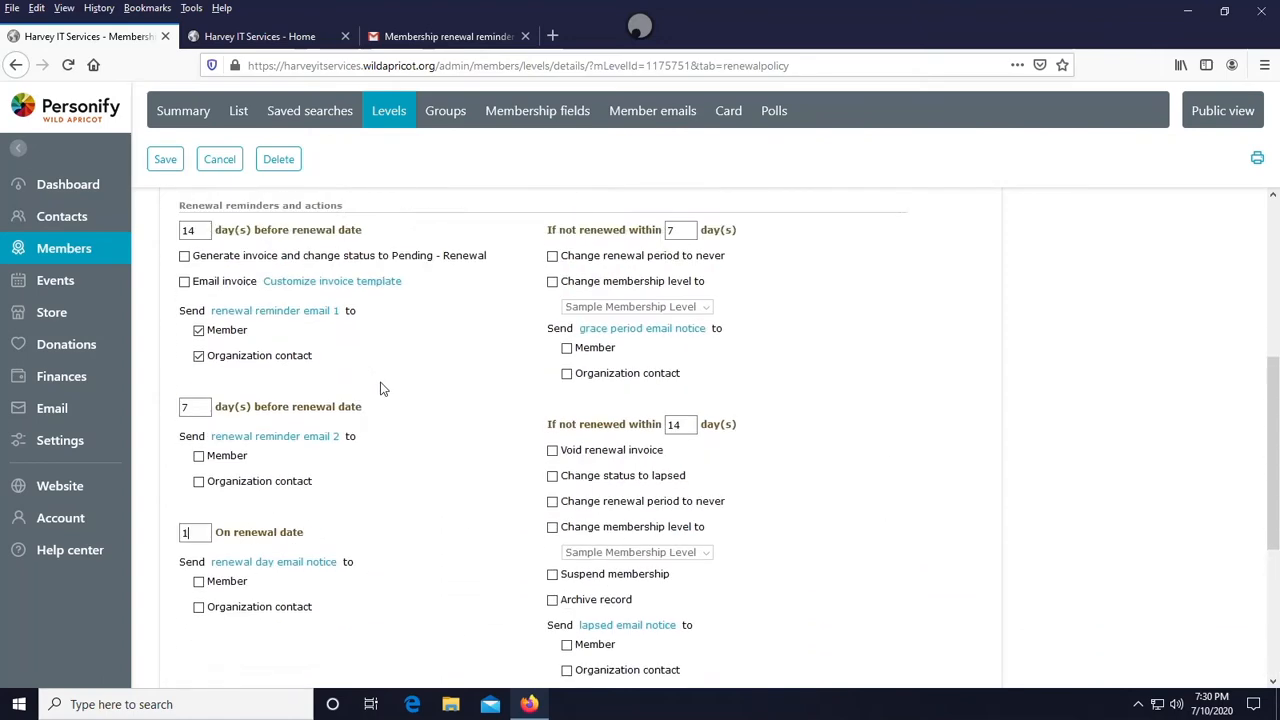
scroll(585, 433, "down", 1)
scroll(613, 424, "up", 2)
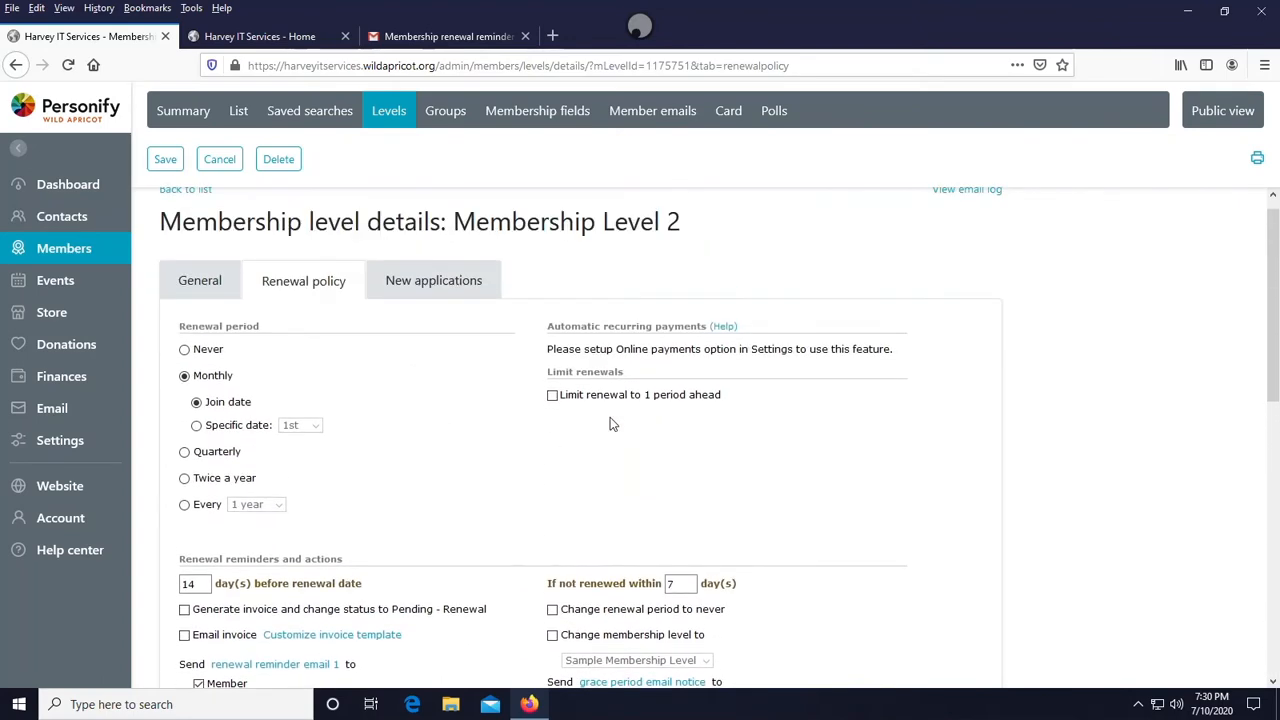
scroll(610, 426, "down", 1)
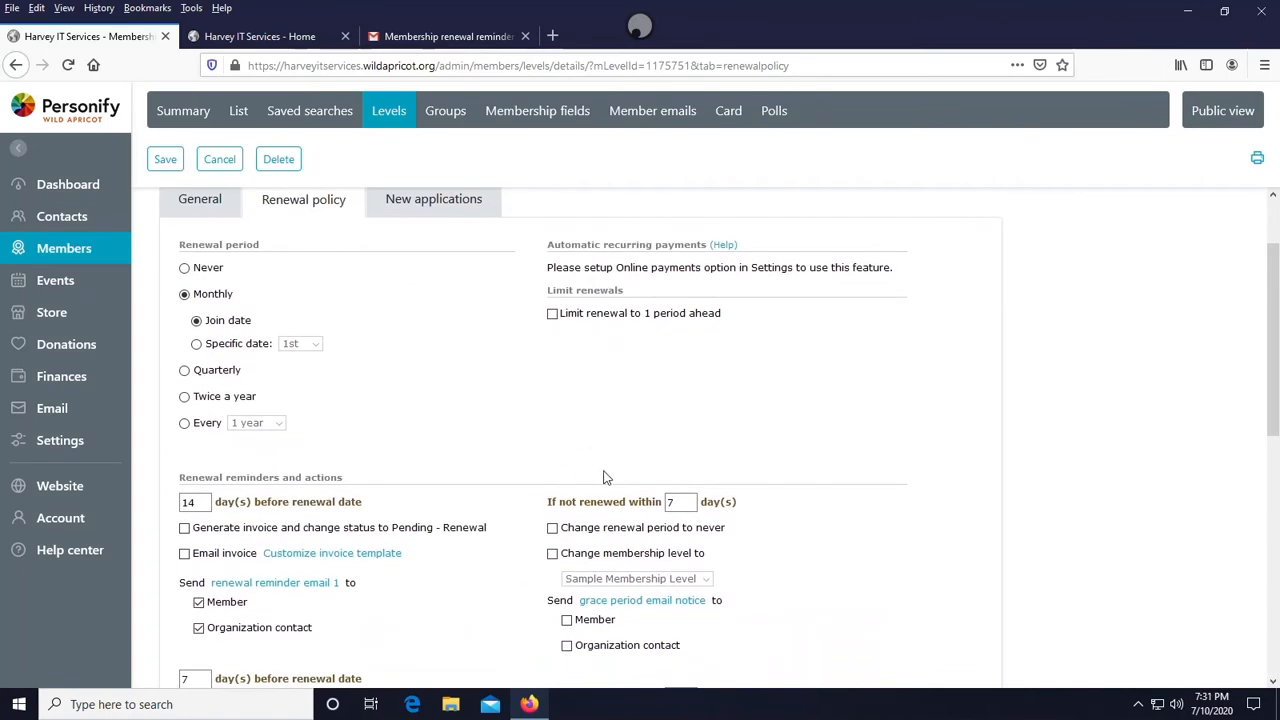
scroll(605, 360, "down", 1)
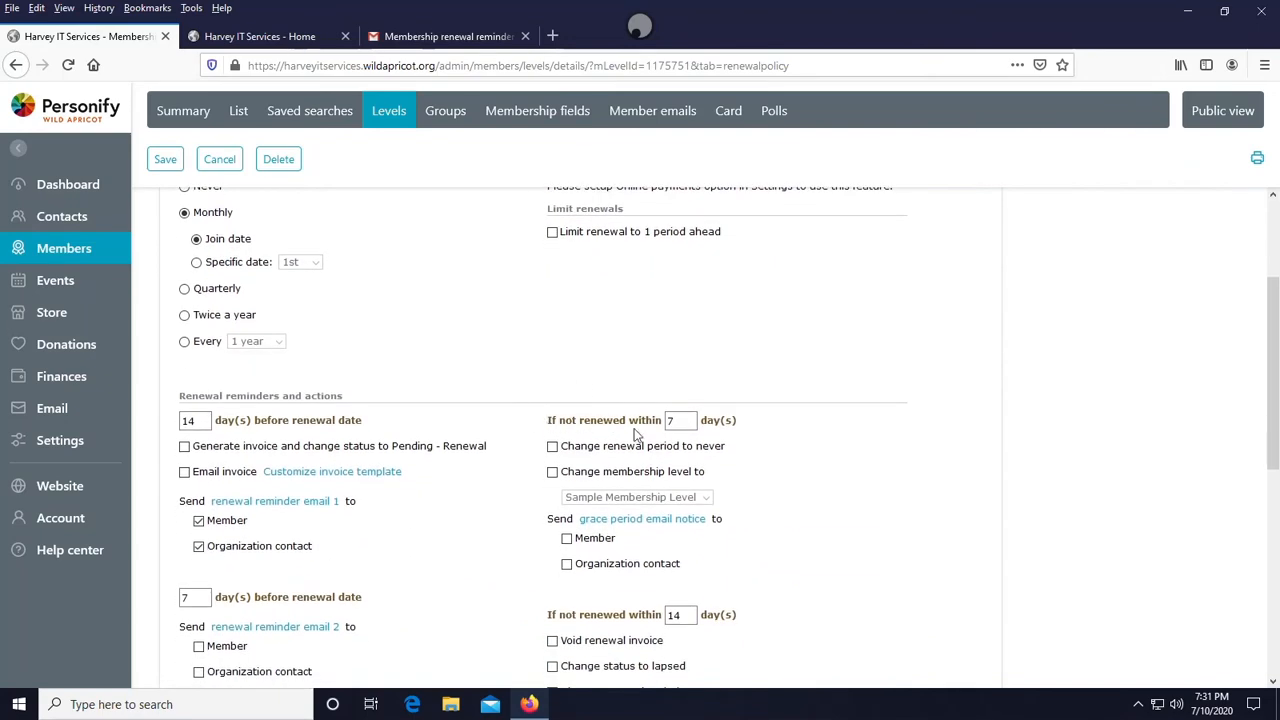
scroll(652, 430, "down", 1)
scroll(648, 405, "down", 1)
scroll(620, 390, "up", 1)
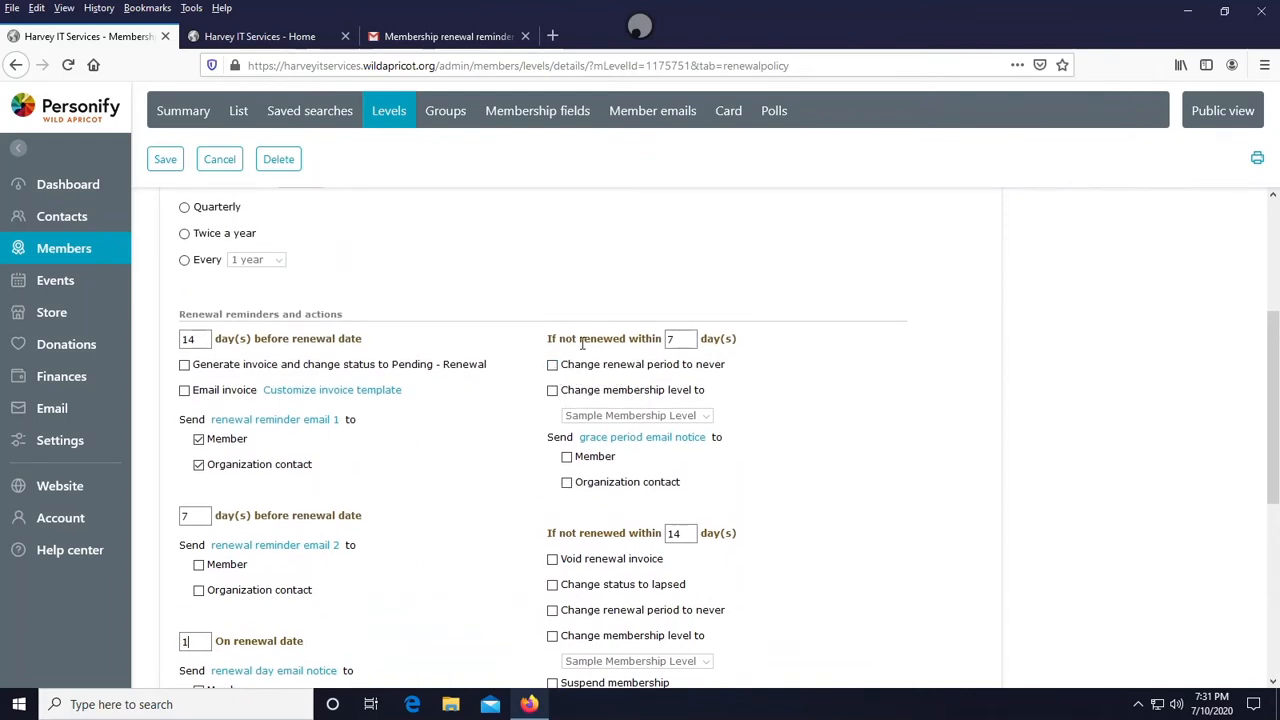
- For members not renewed within 7 days, change their membership level to Membership Level 2
left_click(552, 390)
left_click(614, 416)
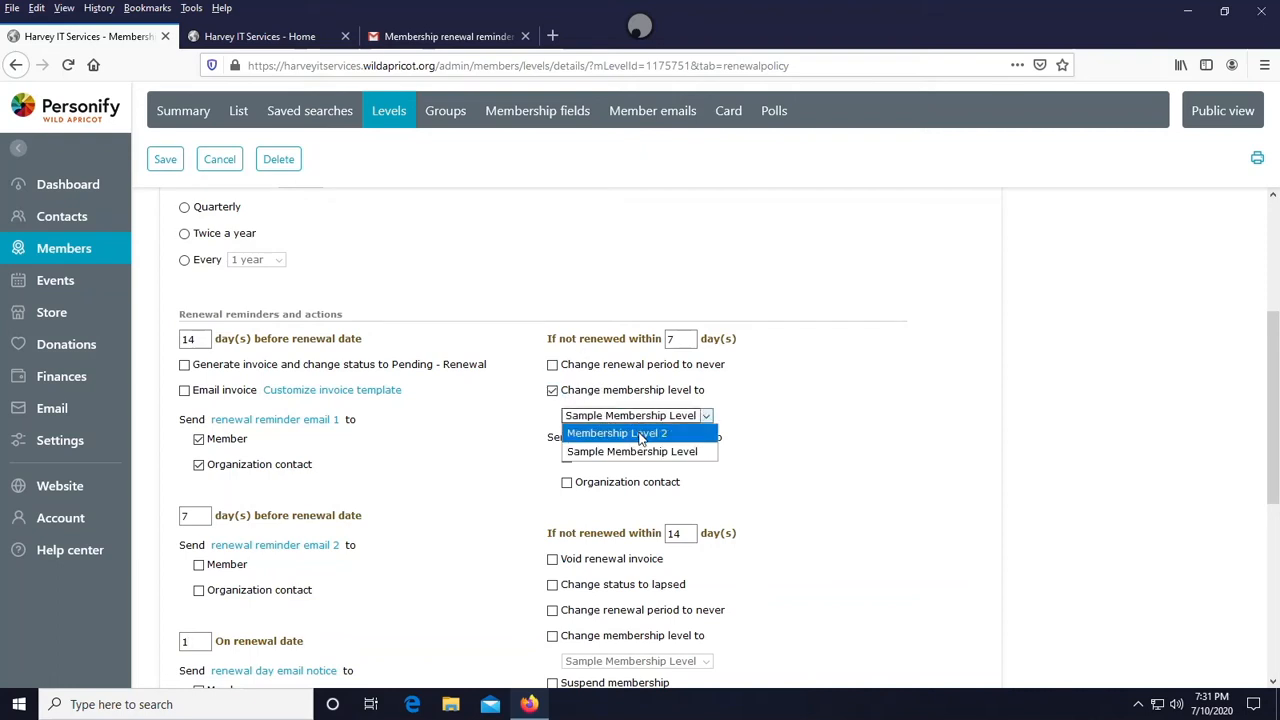
left_click(641, 433)
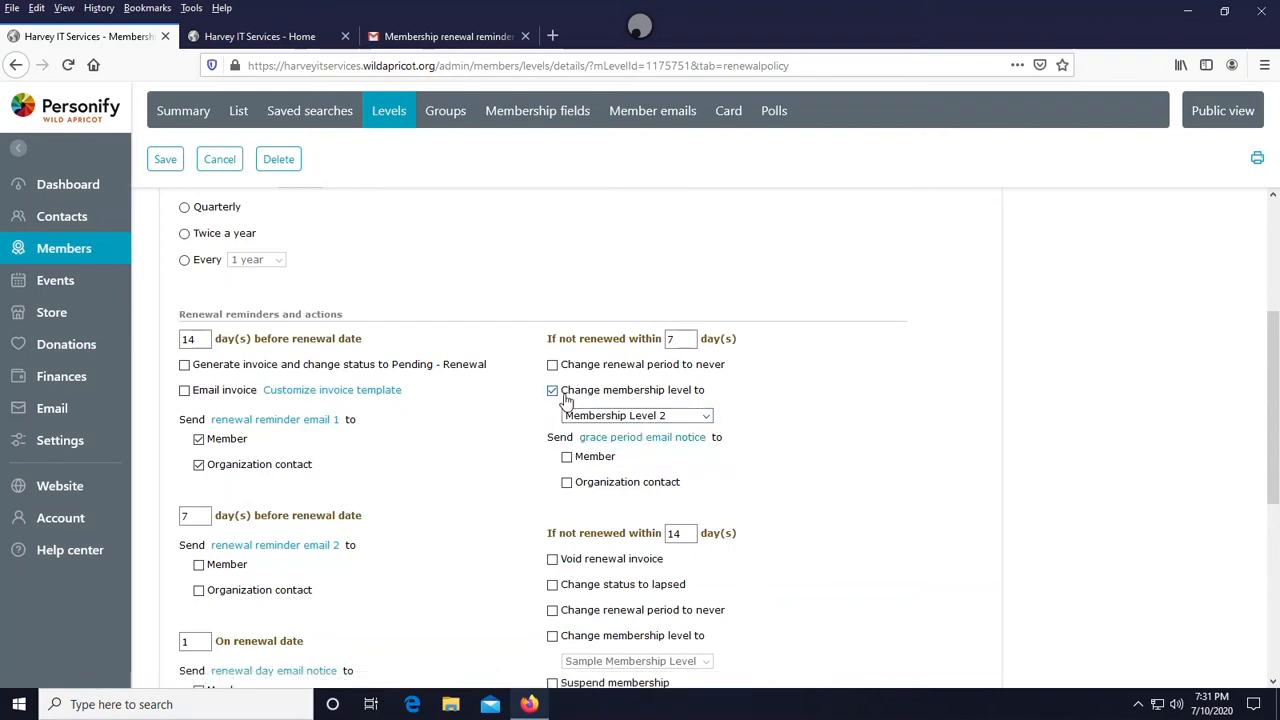
left_click(590, 416)
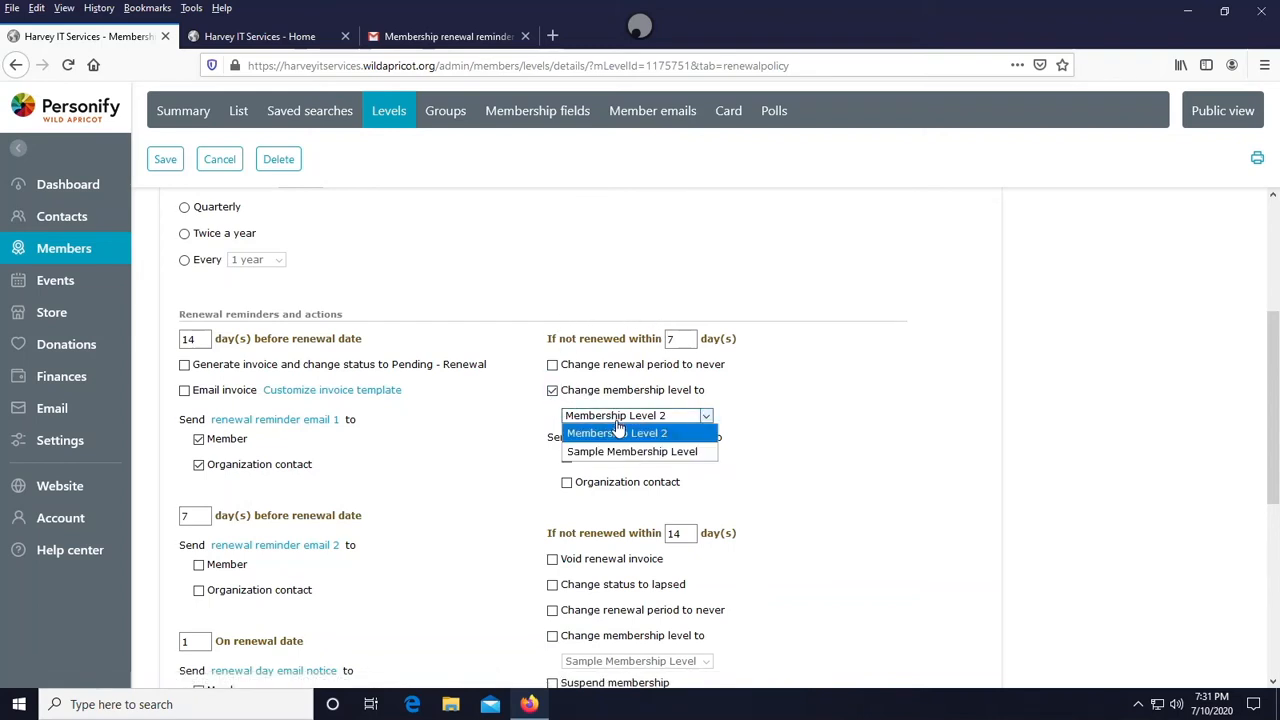
left_click(607, 452)
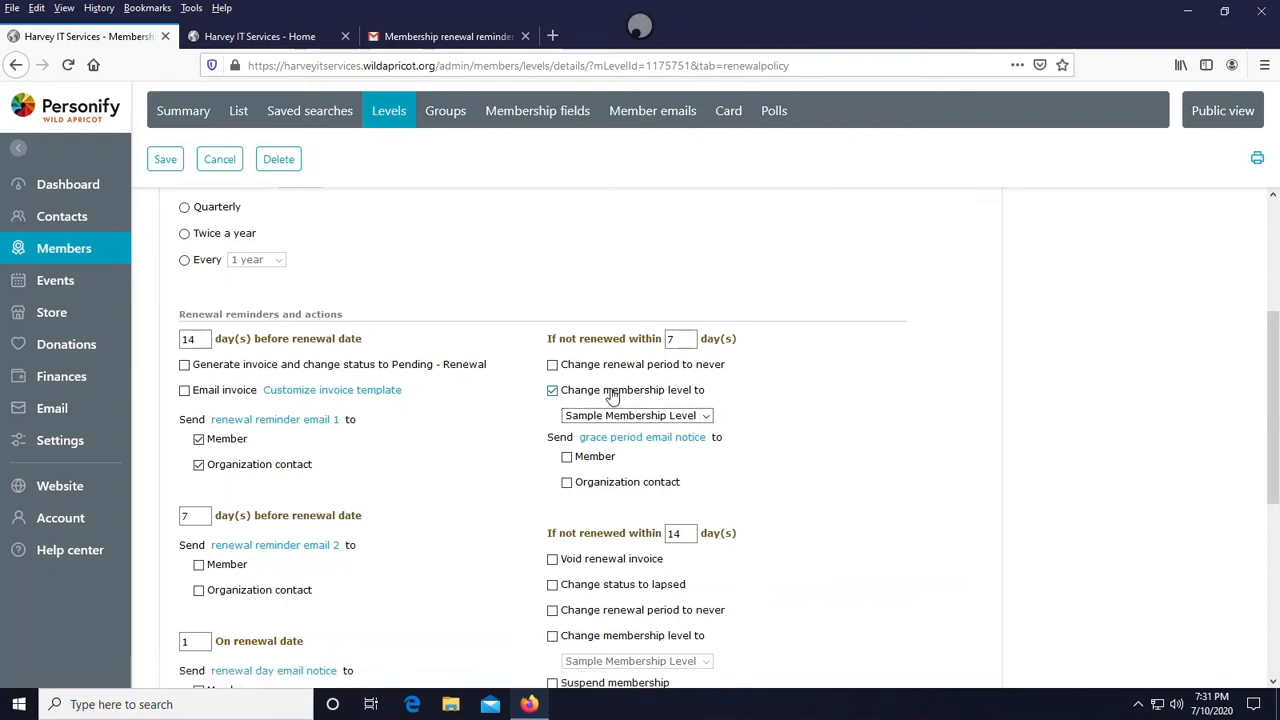
left_click(595, 415)
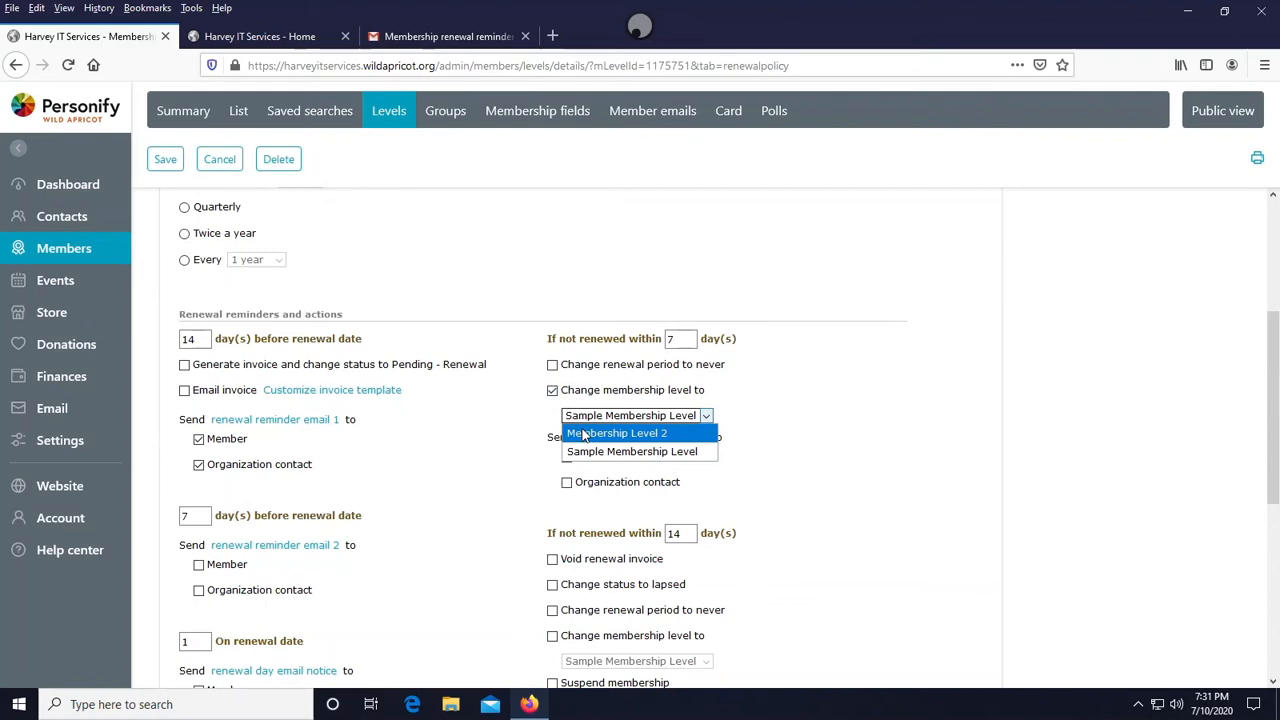
left_click(585, 433)
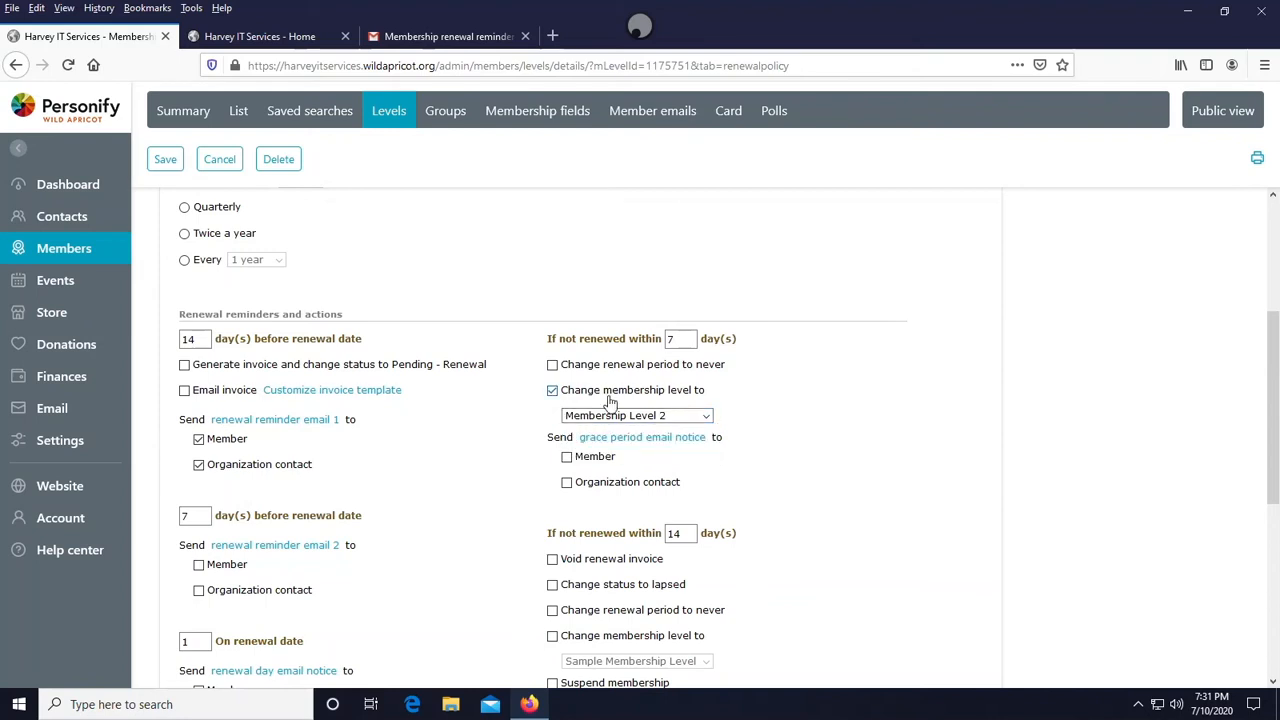
left_click(614, 415)
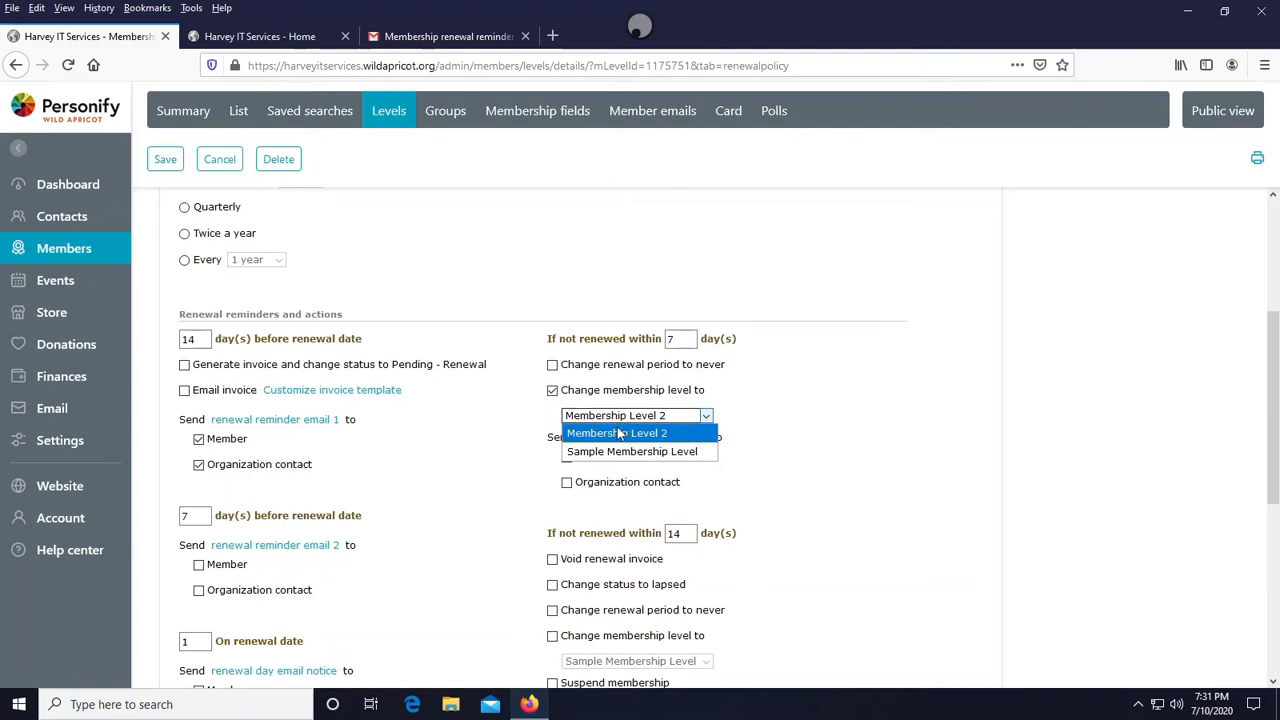
left_click(618, 425)
- For members not renewed within 14 days, set the action to archive the record
scroll(625, 414, "down", 1)
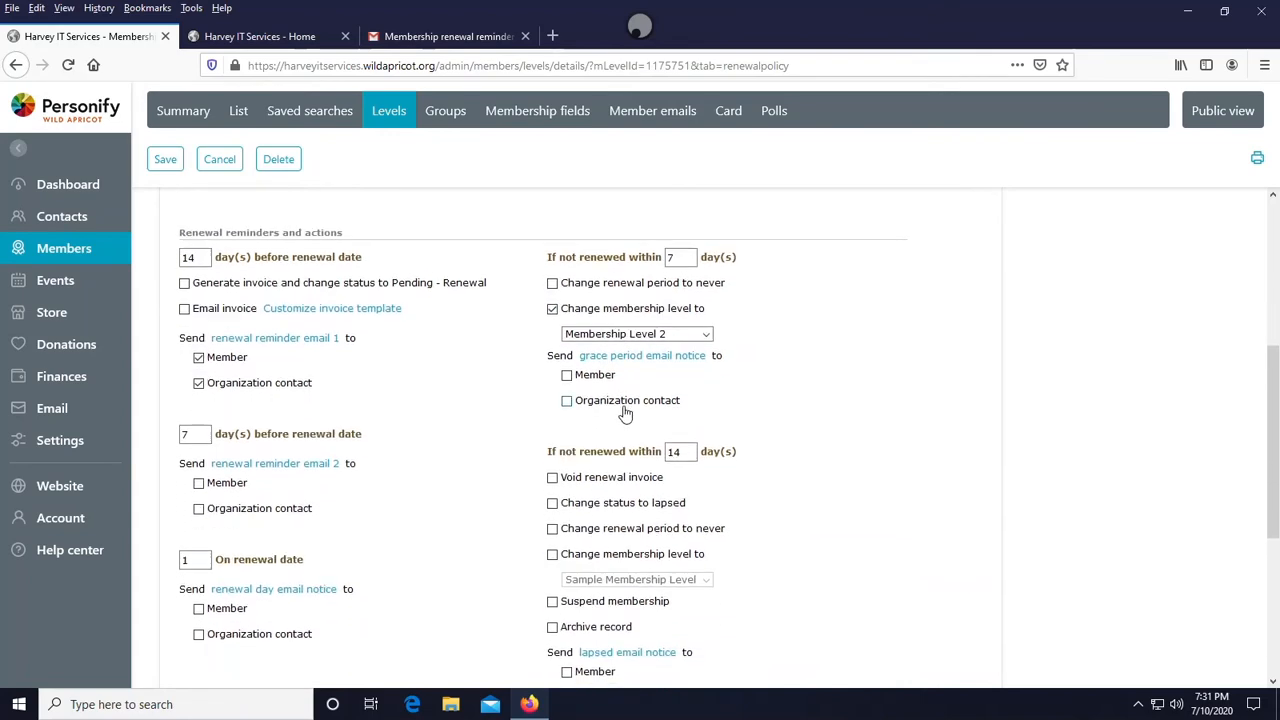
scroll(612, 455, "up", 1)
scroll(612, 458, "down", 2)
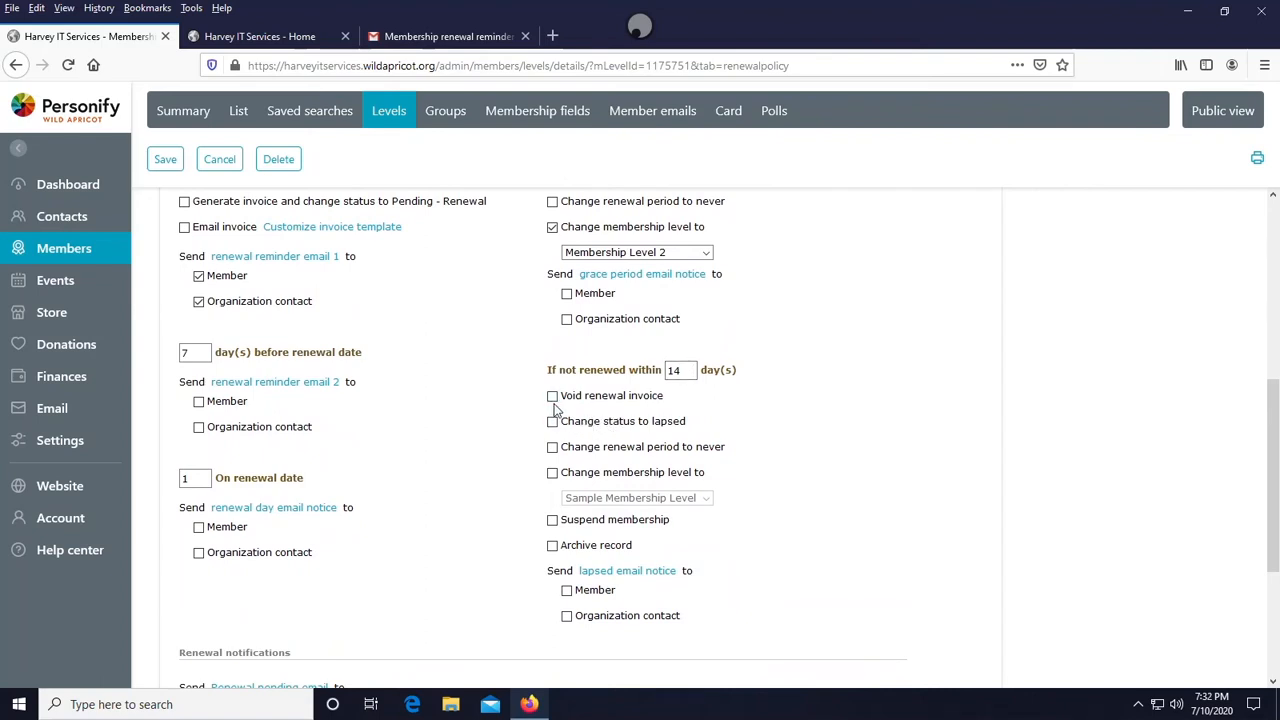
left_click(553, 474)
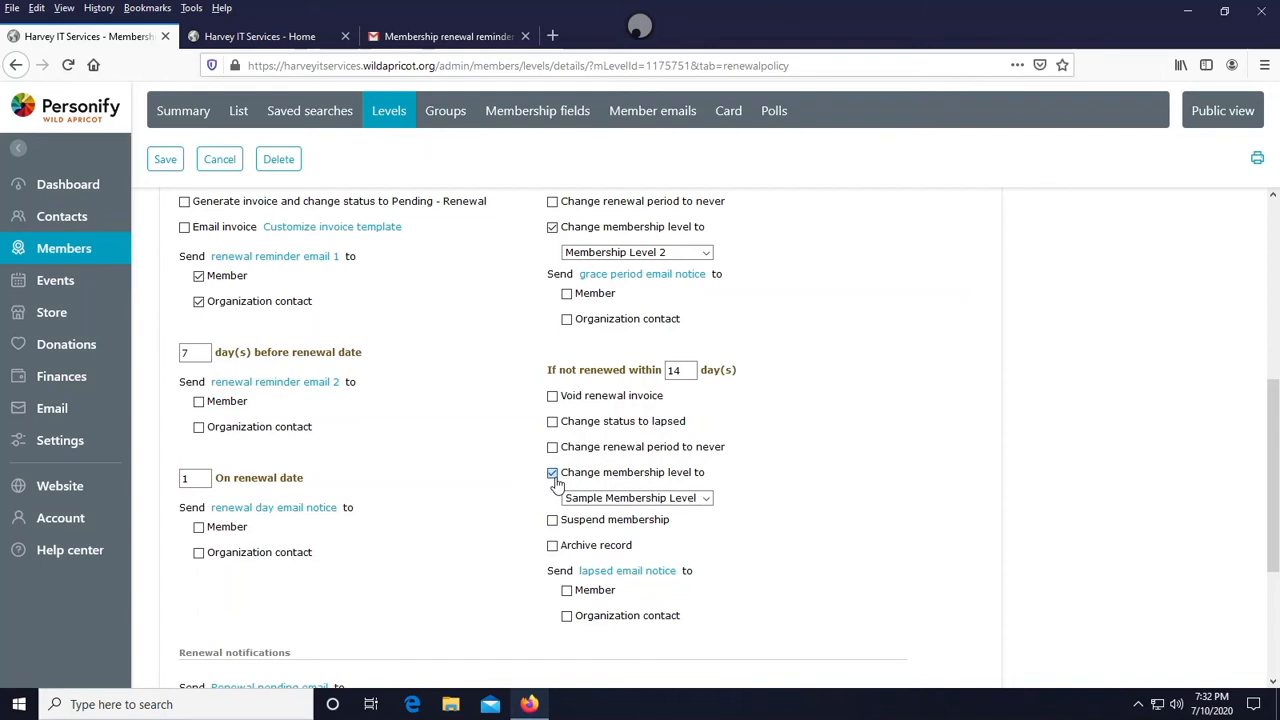
left_click(553, 474)
left_click(553, 547)
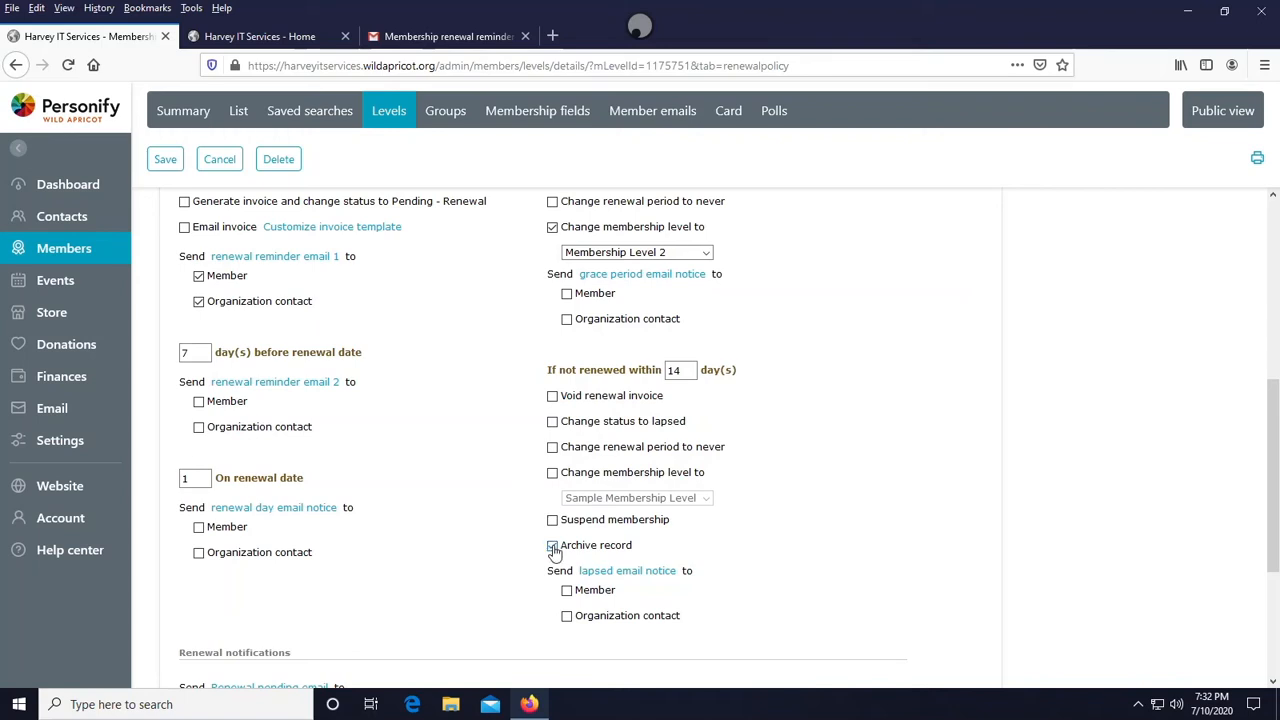
- Open Membership Level 2 and review its new applications settings
scroll(648, 381, "up", 5)
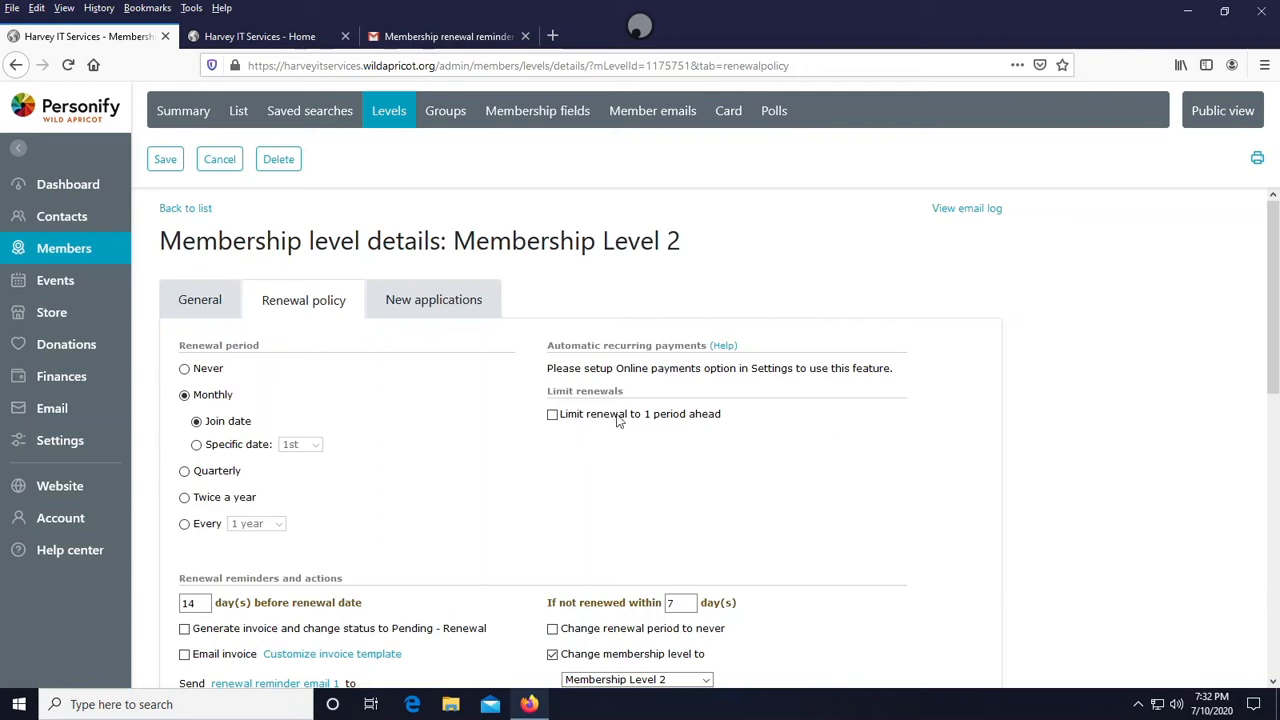
scroll(291, 491, "down", 10)
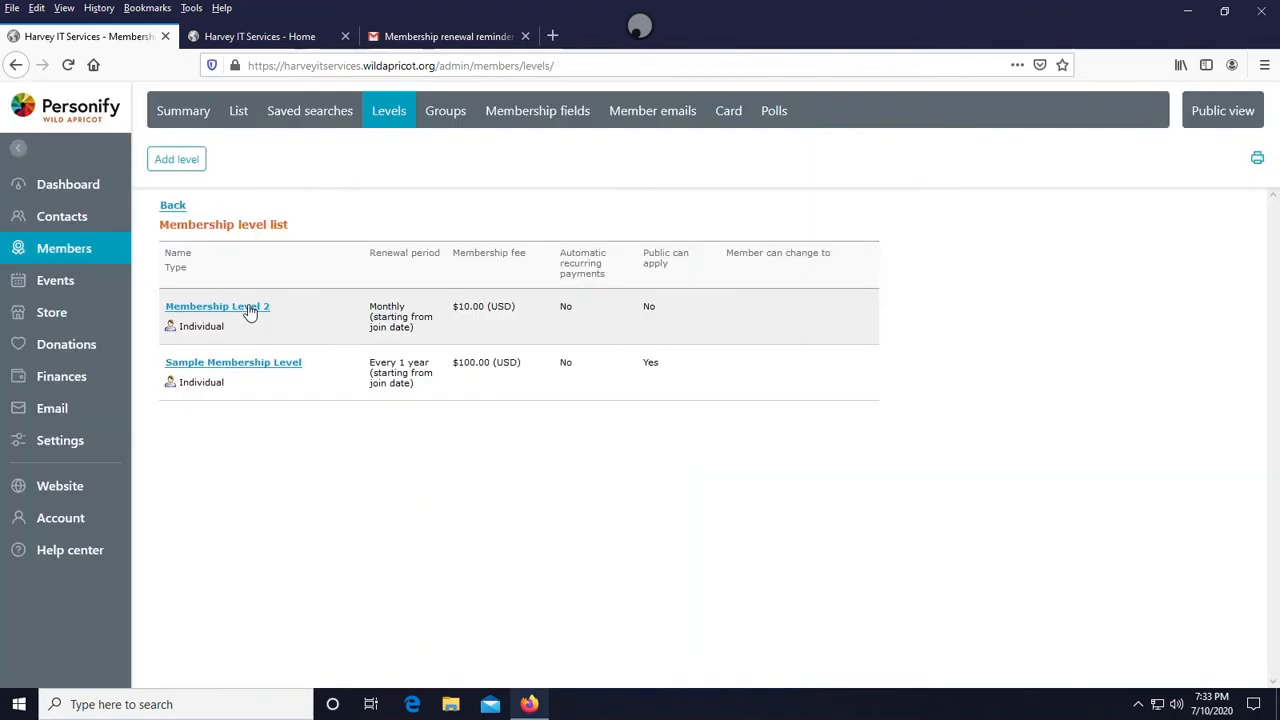
left_click(250, 307)
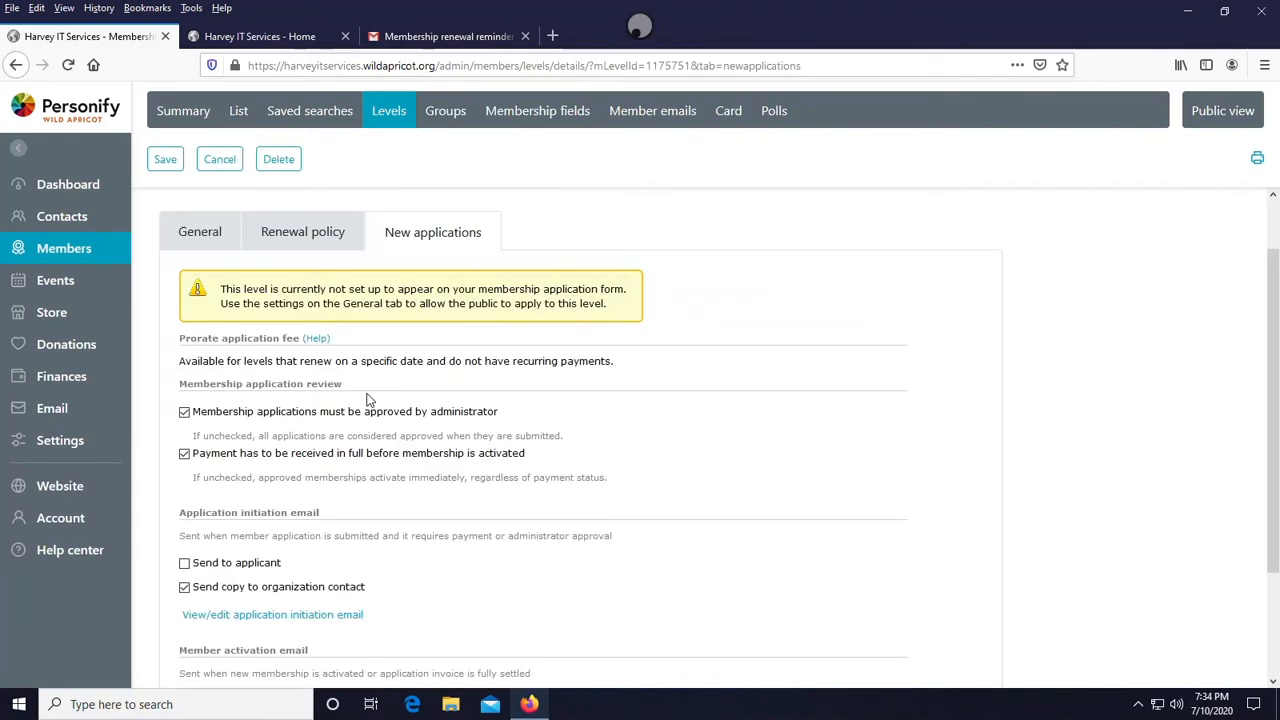
scroll(208, 407, "down", 1)
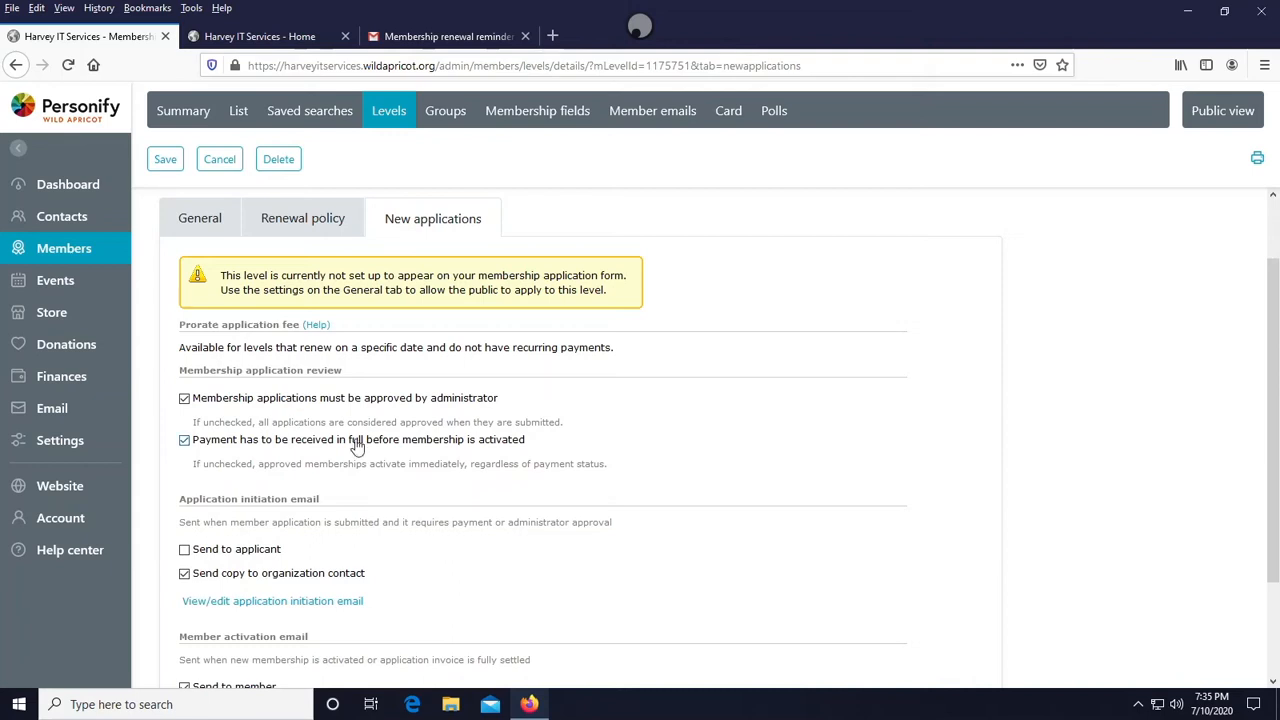
scroll(357, 445, "down", 3)
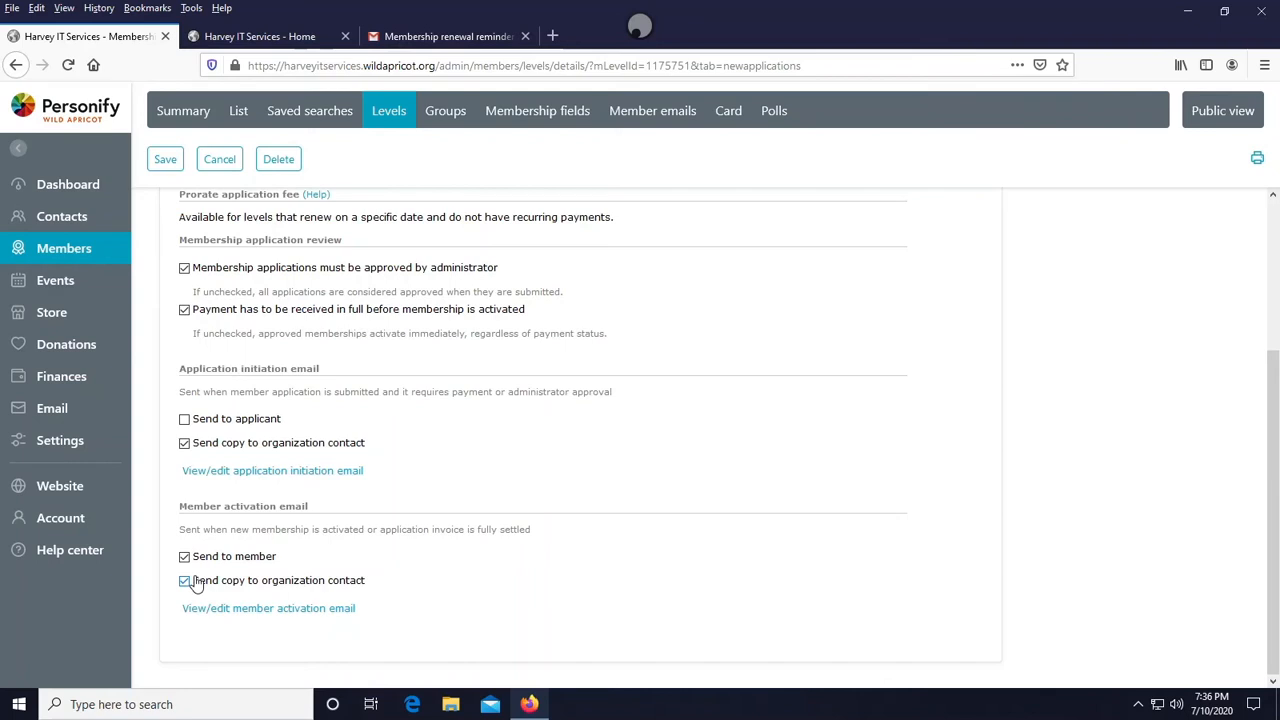
scroll(238, 266, "up", 4)
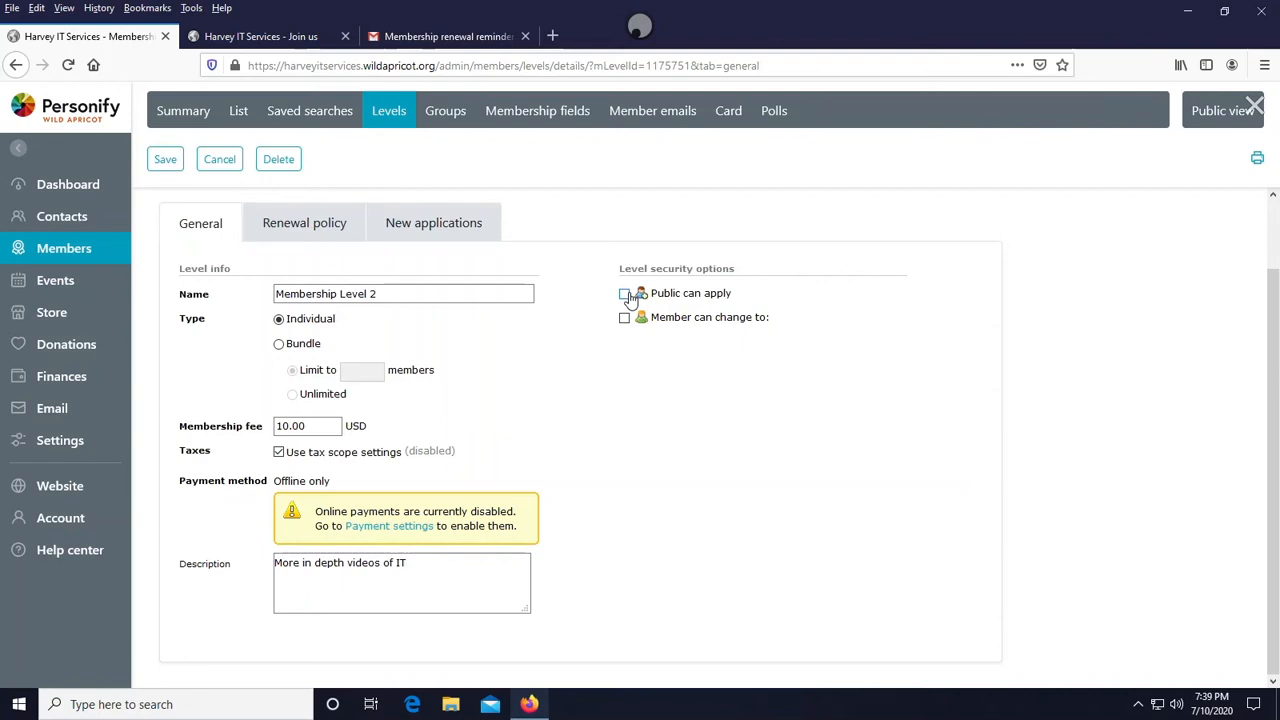
- Allow the public to apply to Membership Level 2 and let members change to another level
left_click(624, 294)
left_click(651, 317)
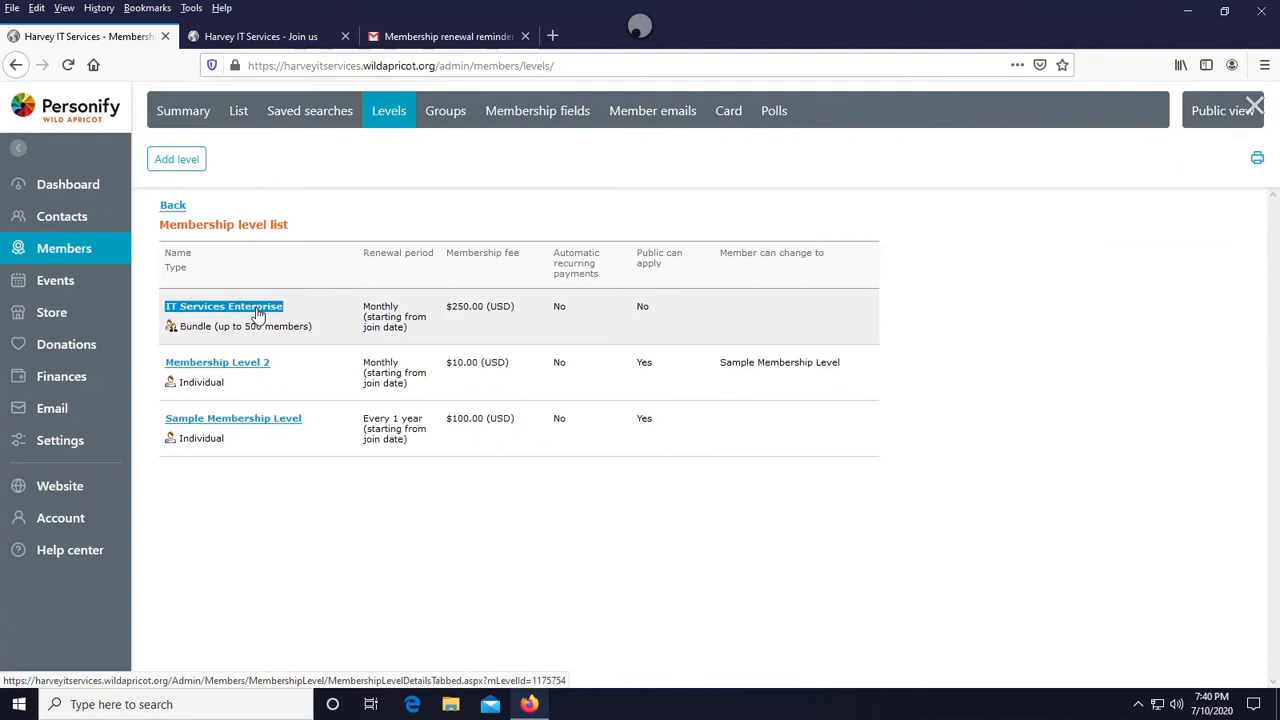
- Open the IT Services Enterprise level and allow the public to apply to it
left_click(258, 313)
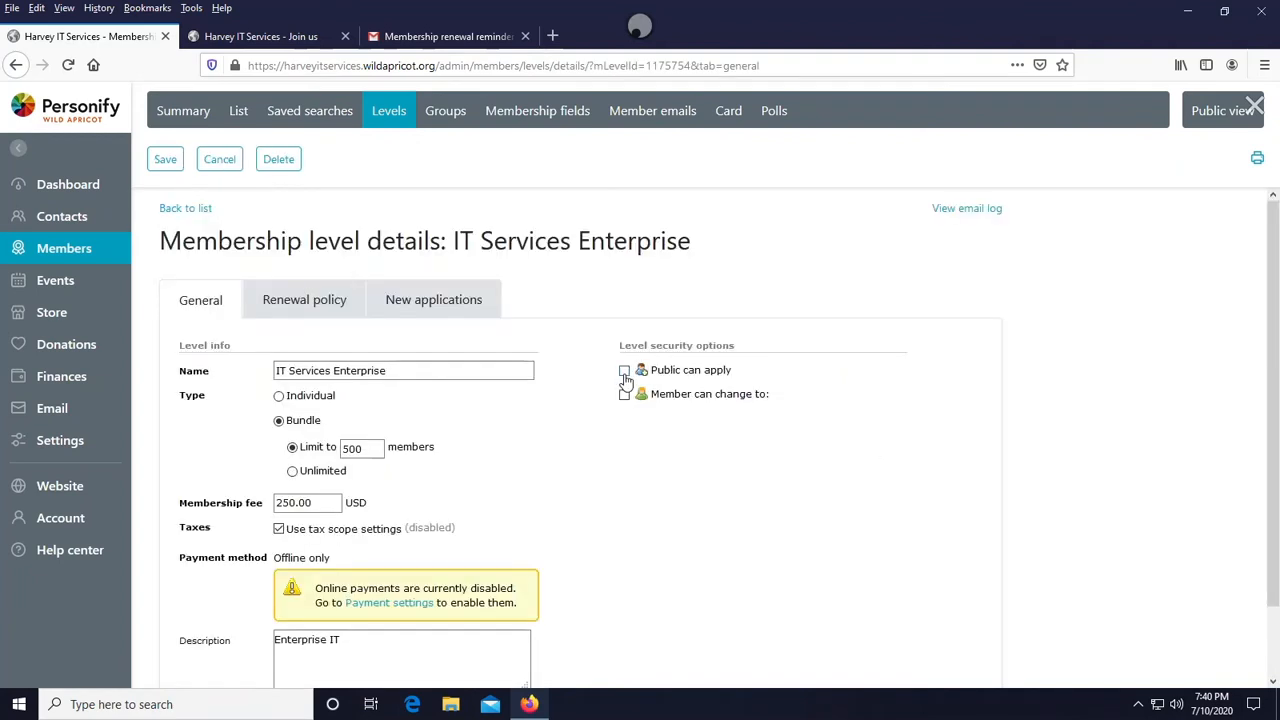
left_click(624, 374)
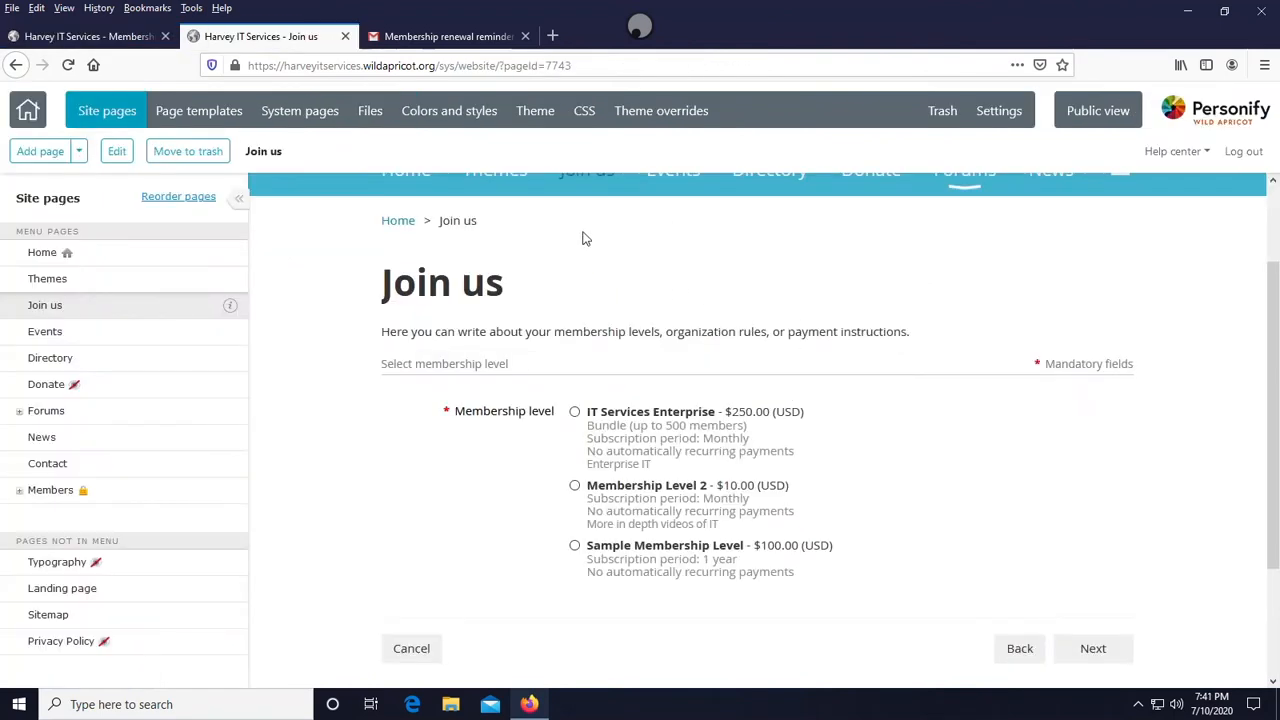
- Examine the membership level options on the public Join us page, then close that tab
left_click(575, 413)
left_click_drag(587, 427, 762, 434)
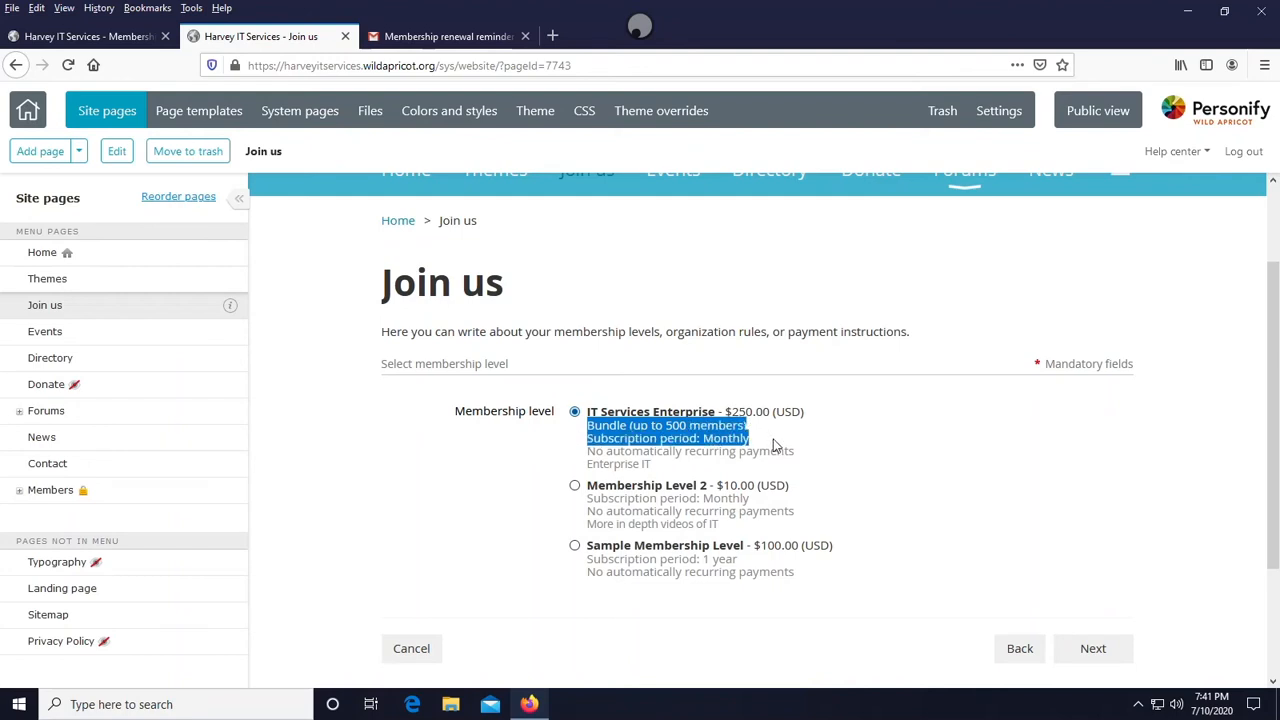
left_click(748, 462)
left_click_drag(590, 470, 678, 476)
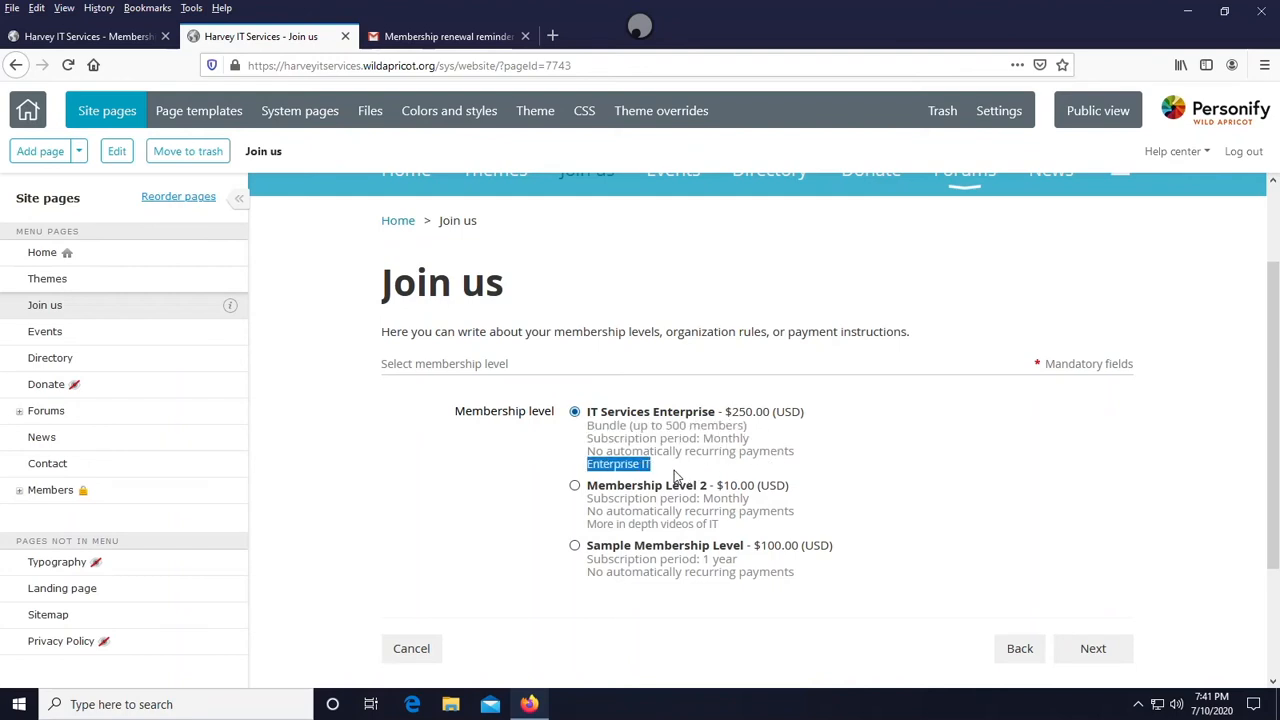
left_click(565, 490)
left_click(575, 487)
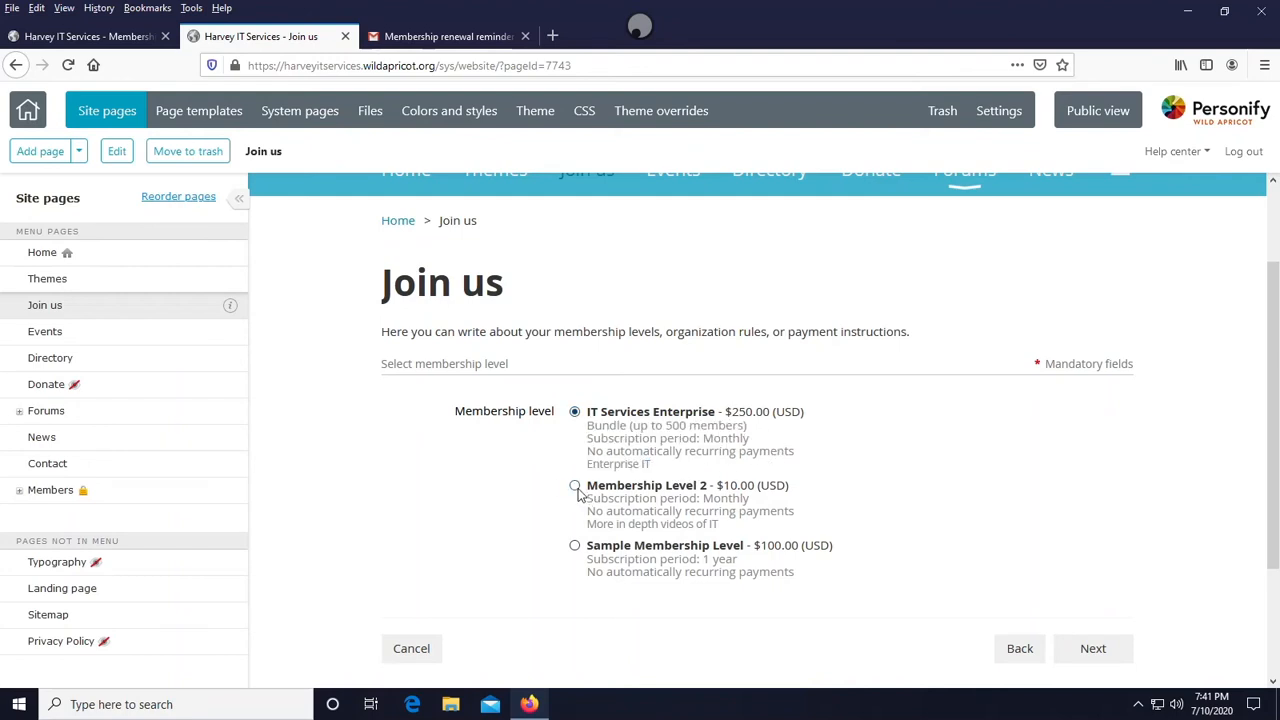
left_click(575, 547)
left_click(576, 487)
key("ctrl+w")
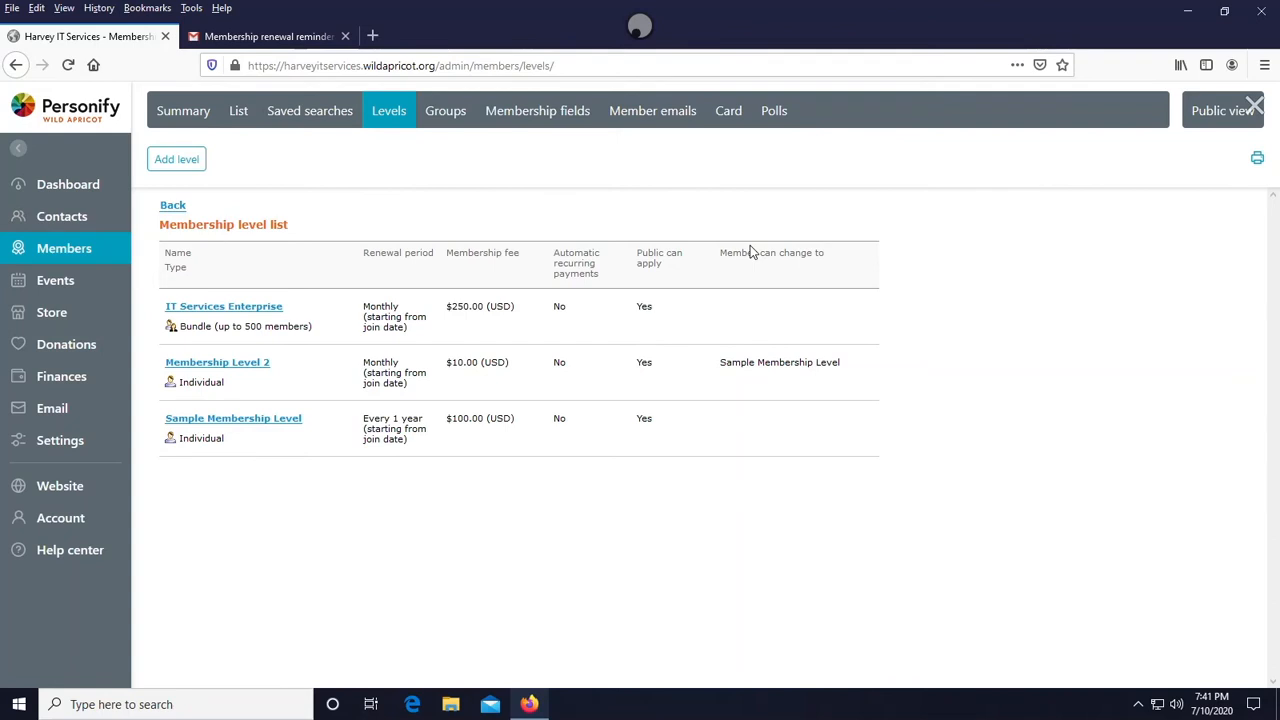
- Create a new advanced event titled Discussion about Wild Apricot
left_click(57, 285)
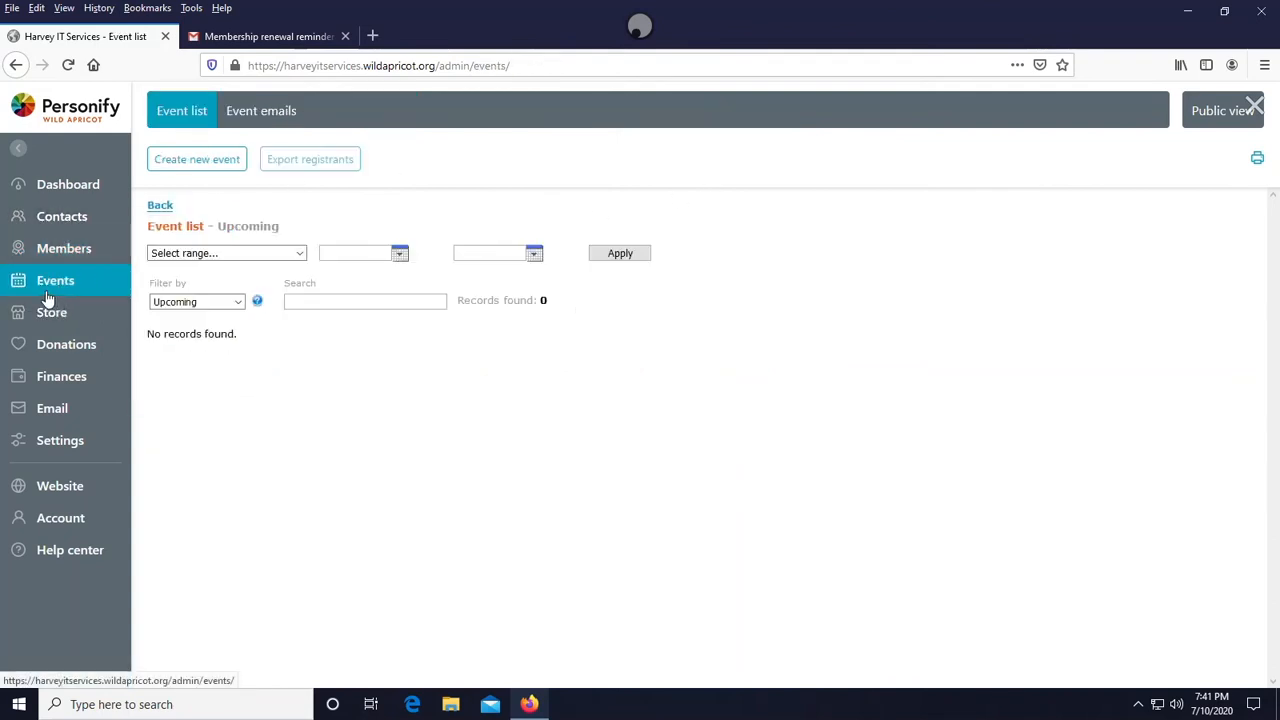
left_click(207, 163)
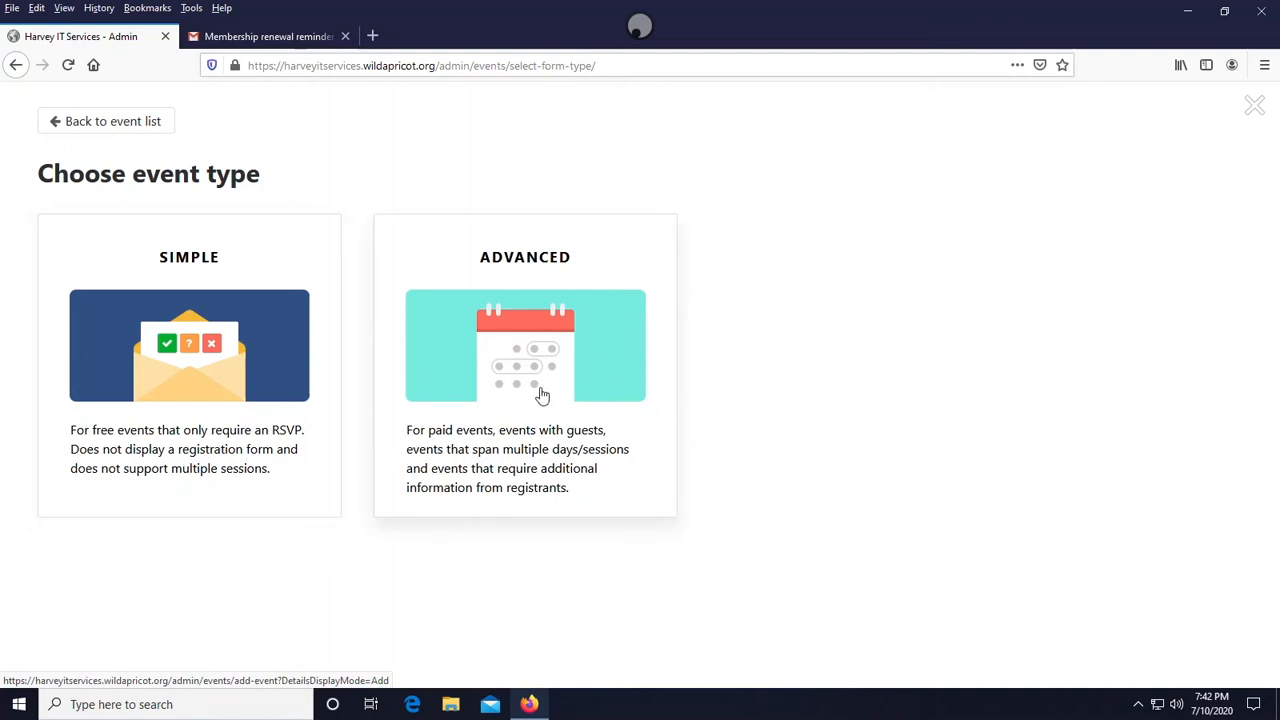
left_click(535, 318)
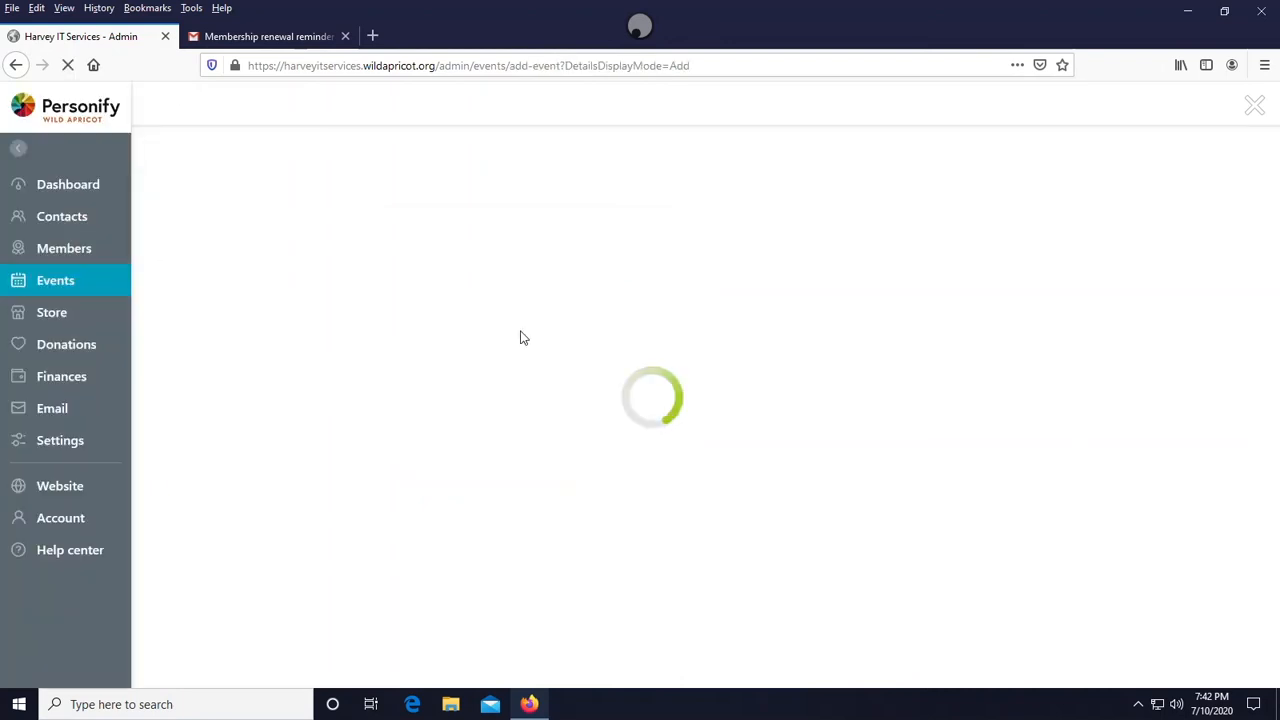
left_click(473, 402)
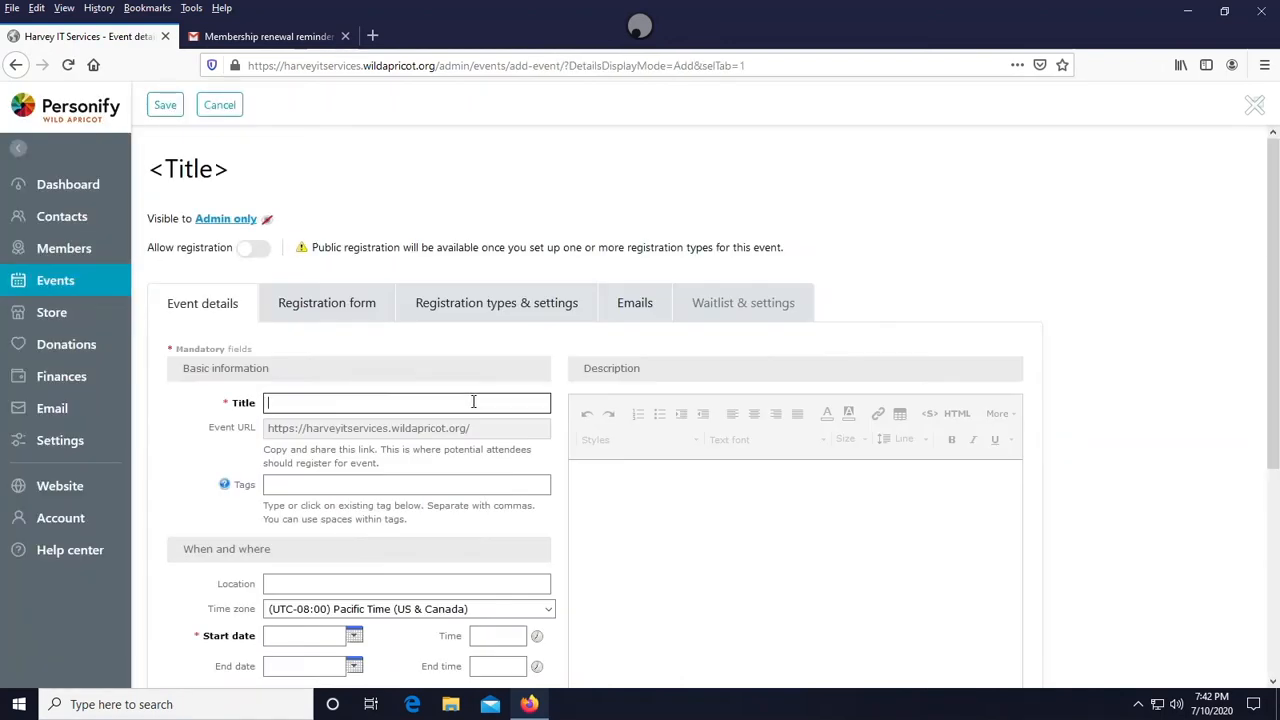
type("Discu")
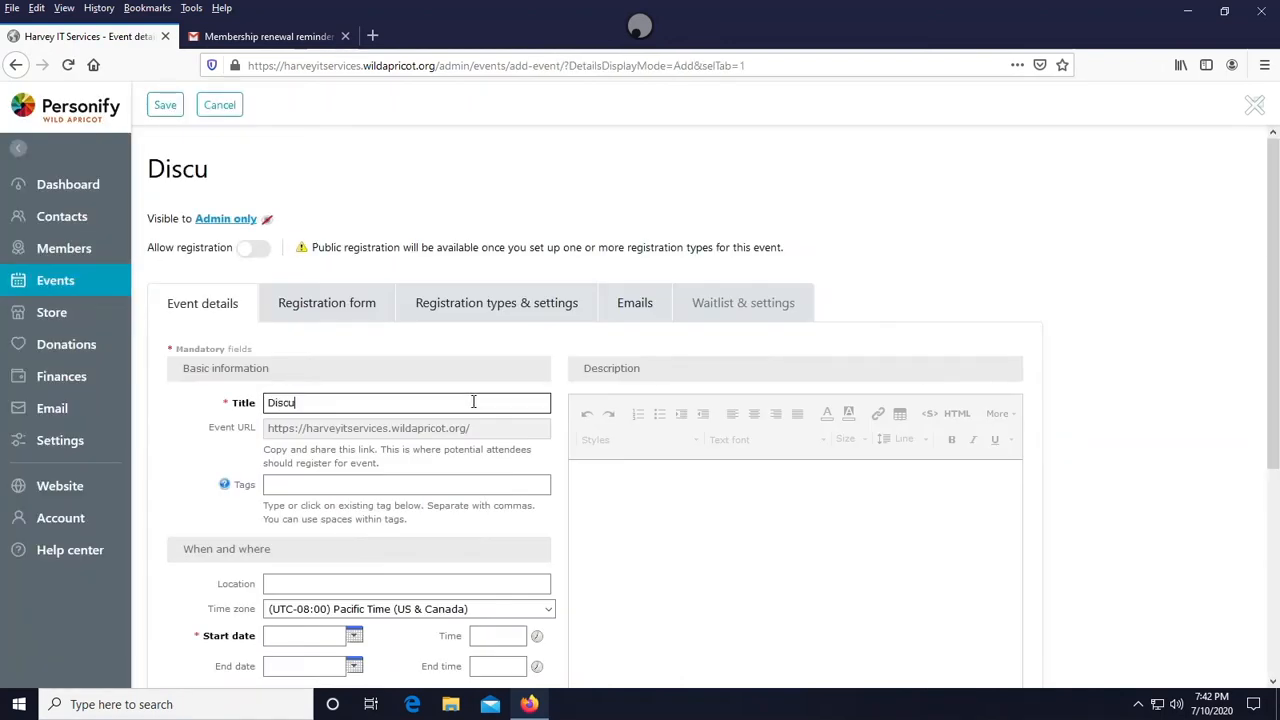
type("ssion about")
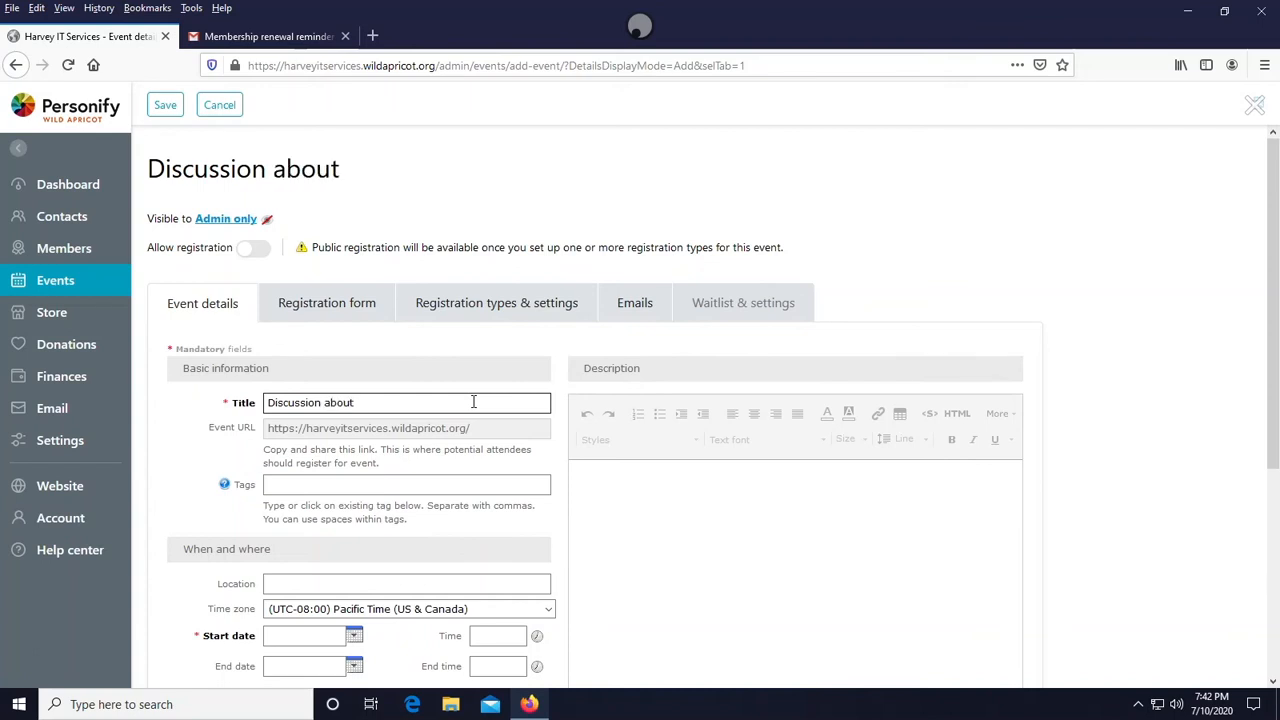
type(" Wild Ap")
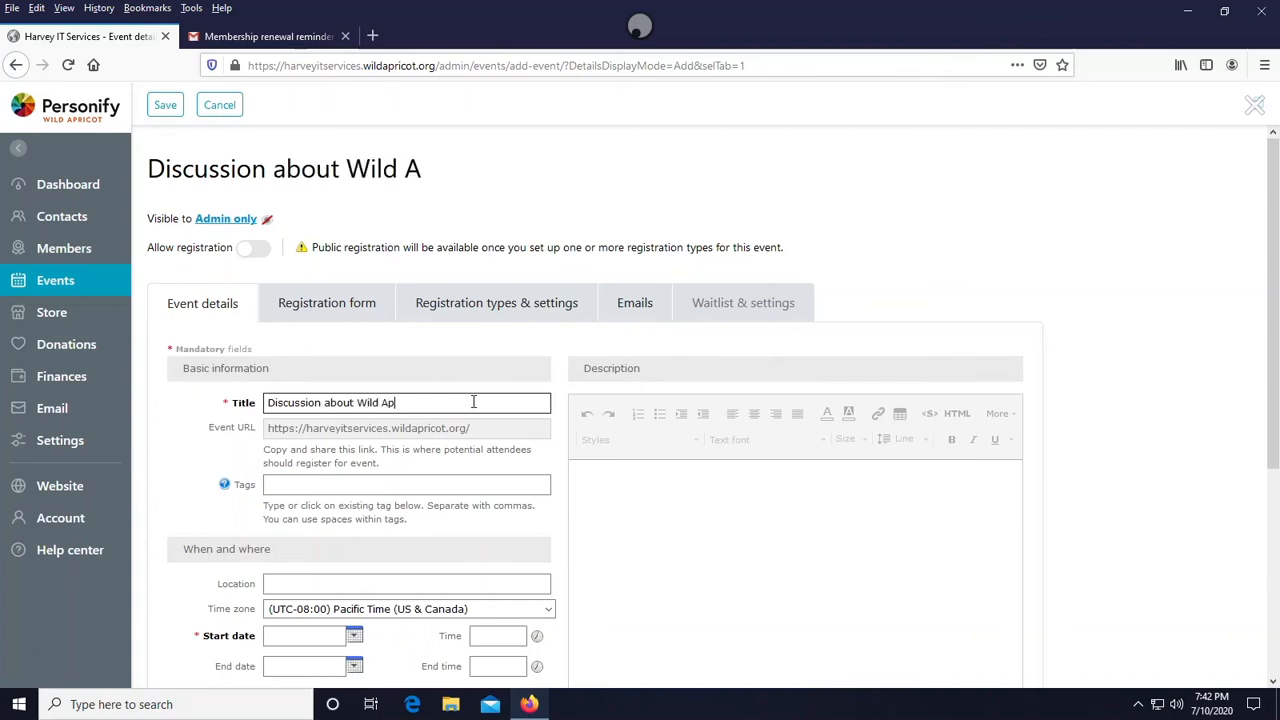
type("ricot")
- Add the tags IT, Computers, discussion, wild apricot to the event
left_click(466, 430)
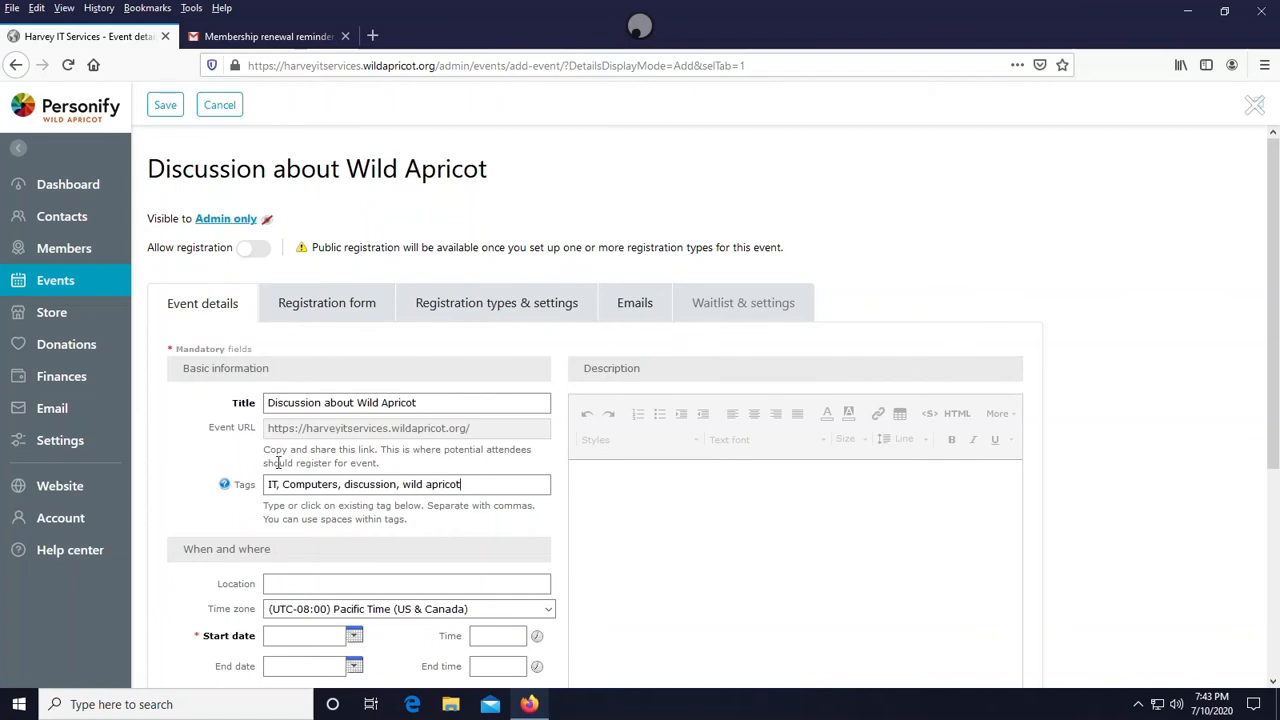
left_click_drag(492, 484, 218, 457)
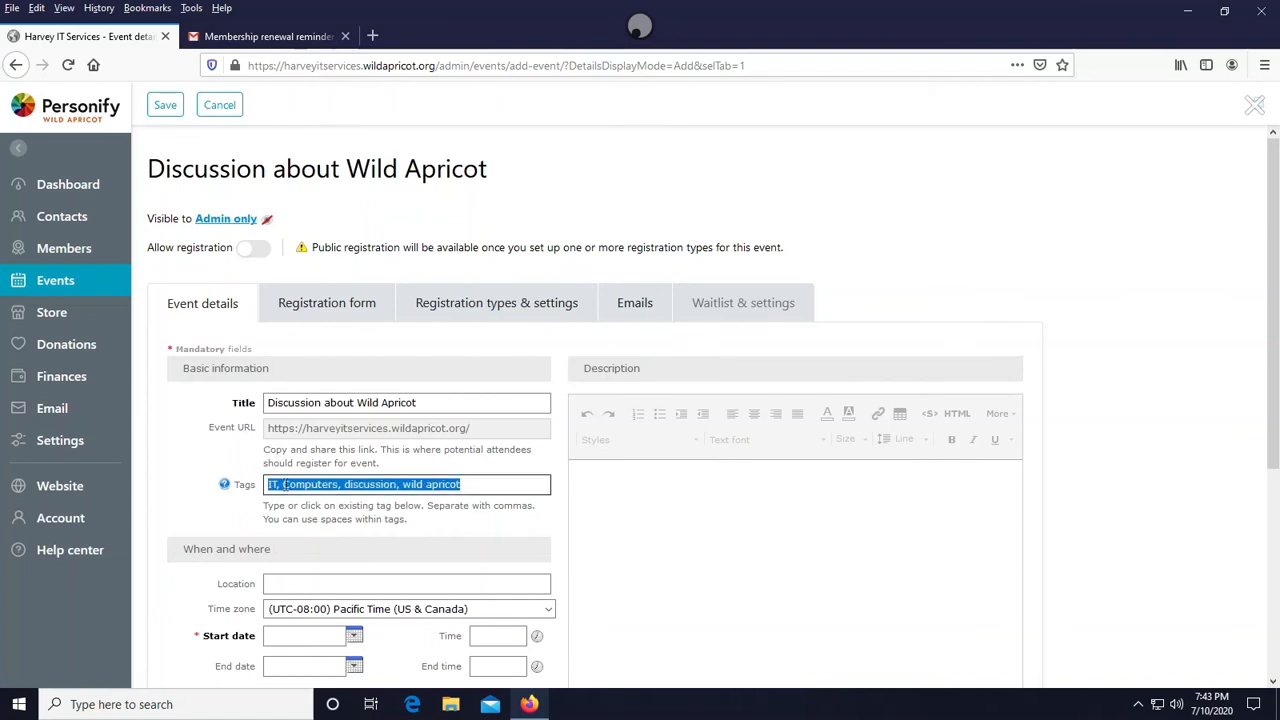
left_click(284, 485)
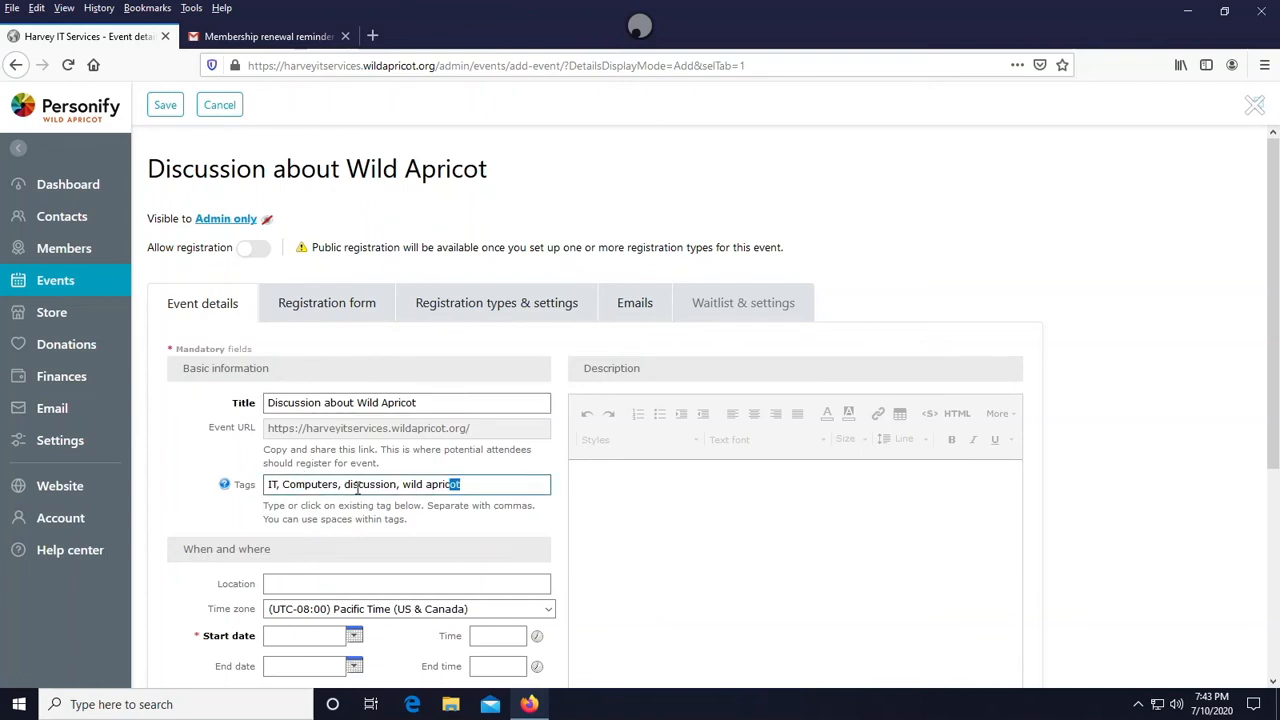
left_click_drag(452, 486, 242, 488)
left_click(273, 485)
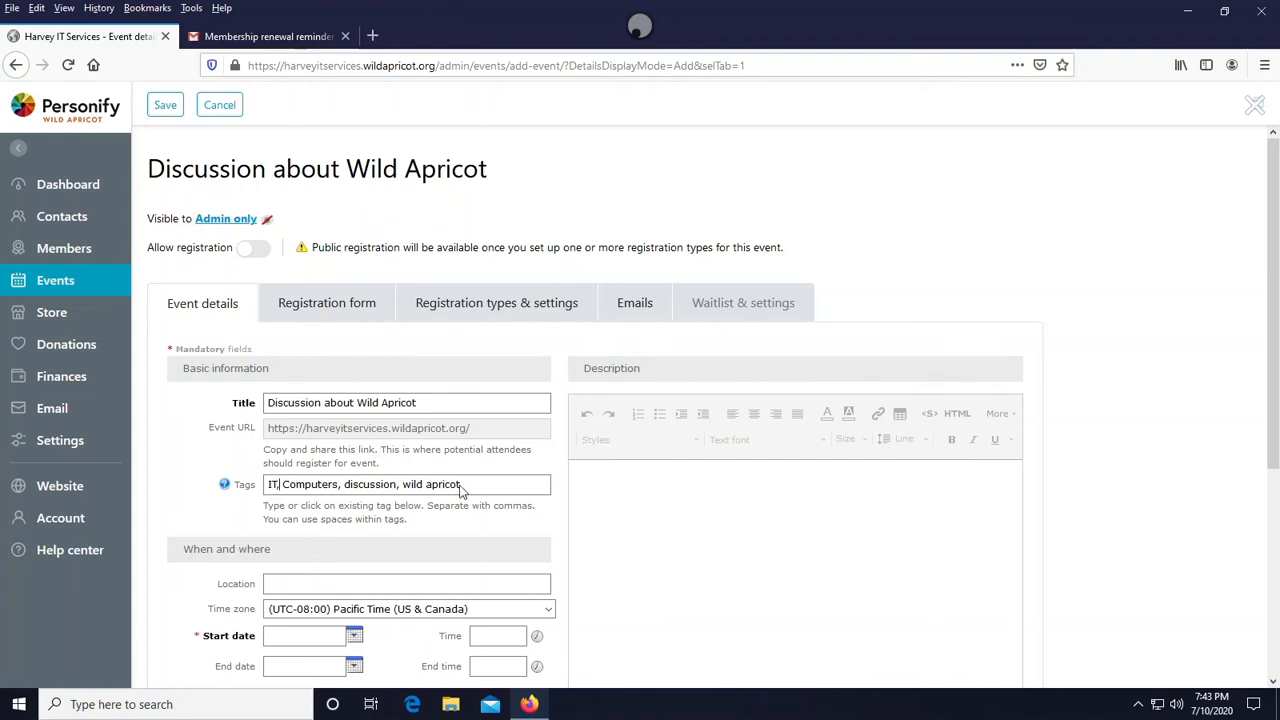
- Set the event location to Zoom Meeting
mouse_move(226, 487)
scroll(249, 341, "down", 5)
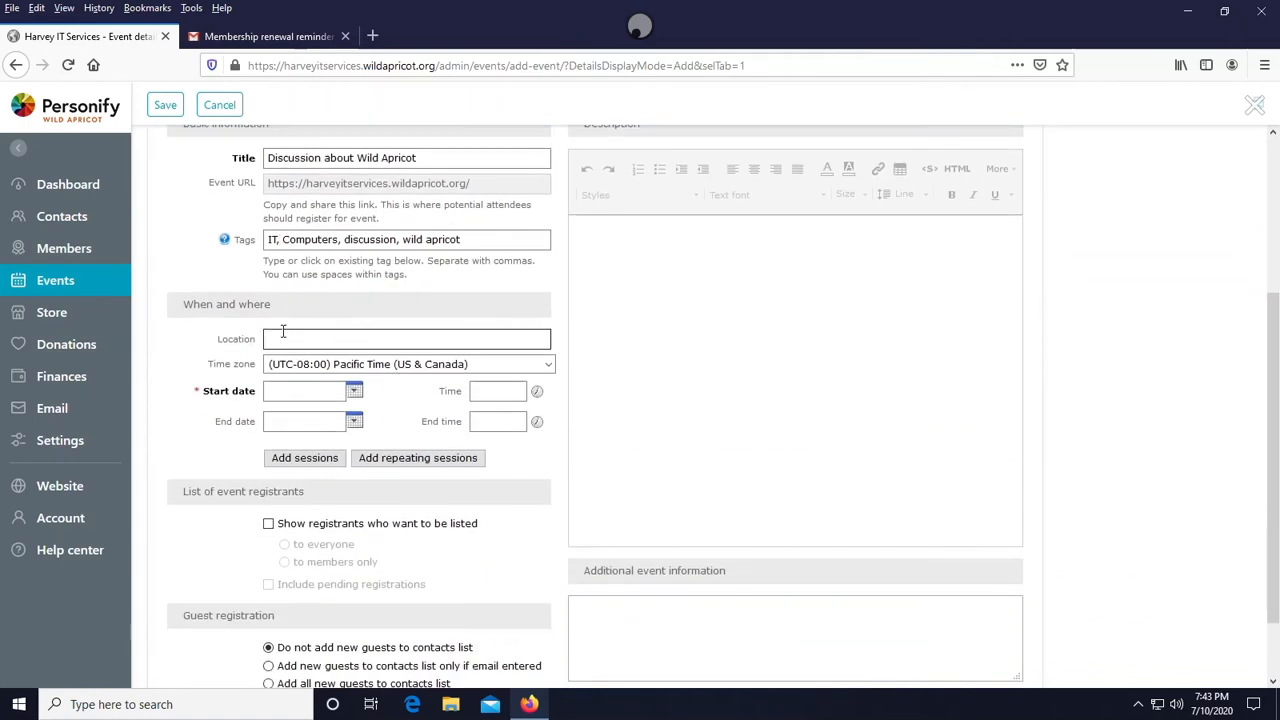
scroll(285, 333, "down", 1)
scroll(285, 333, "up", 3)
scroll(280, 320, "down", 3)
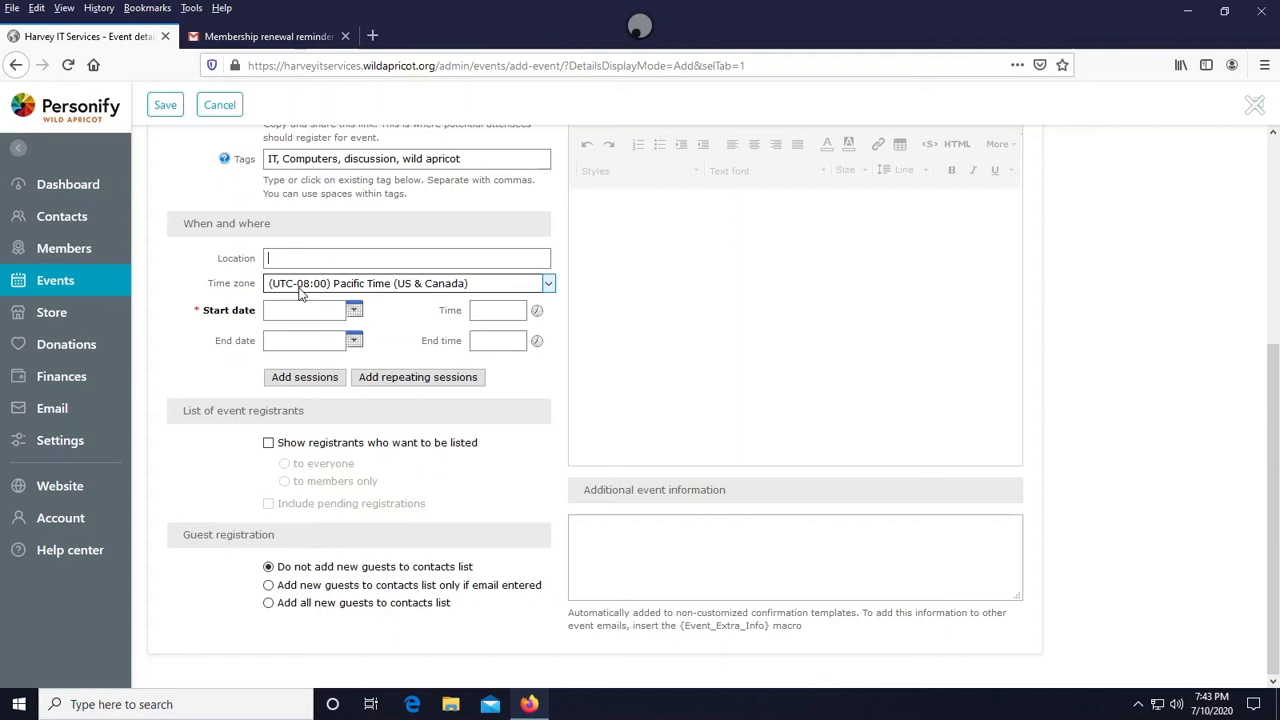
type("e")
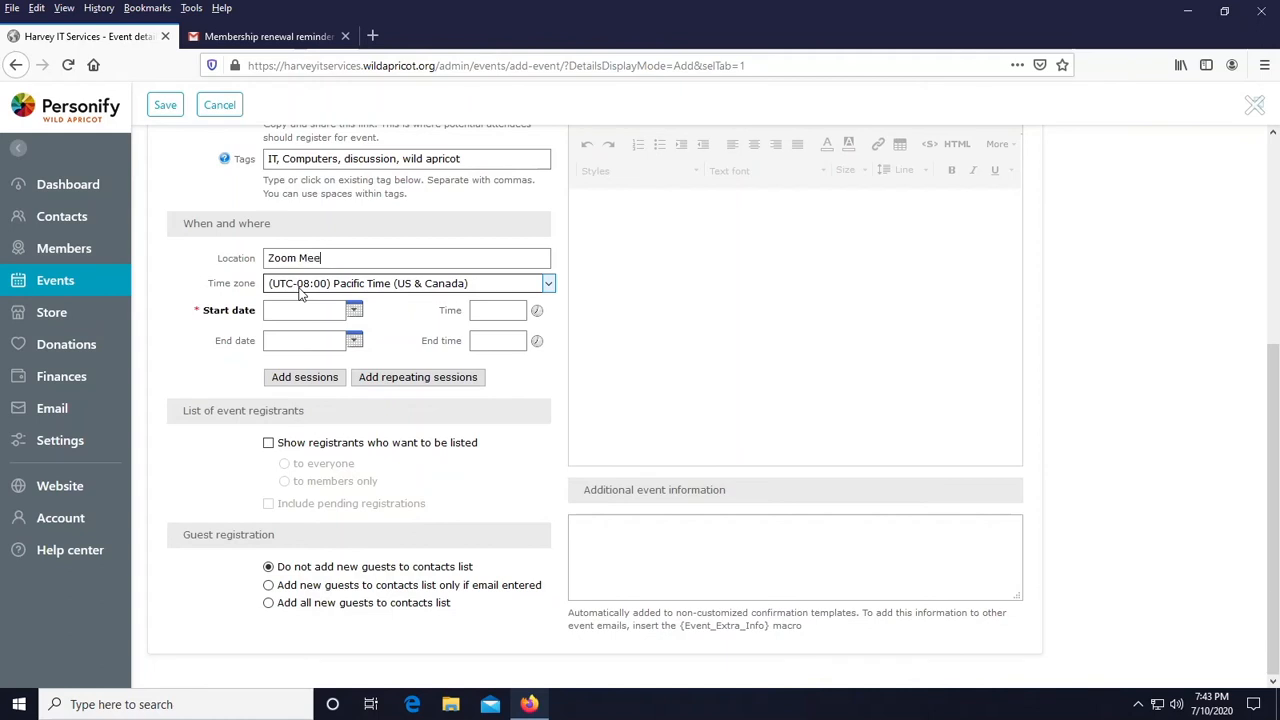
type("mting")
left_click(302, 288)
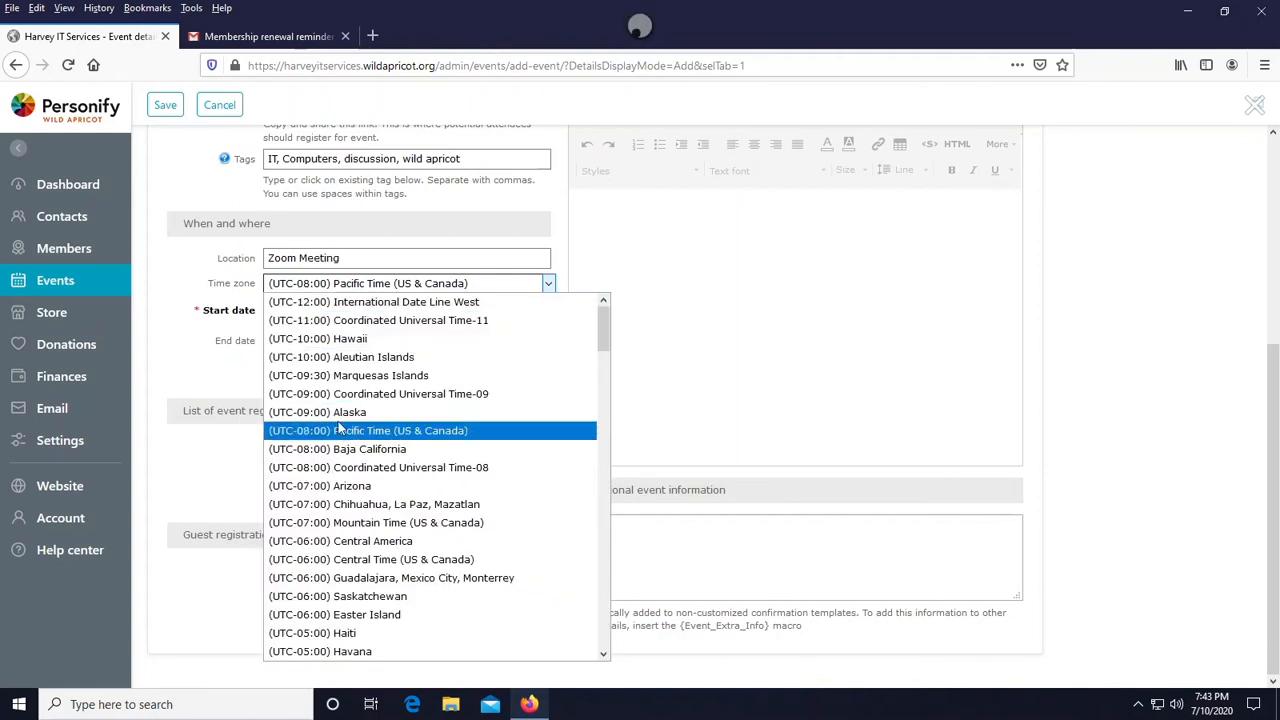
left_click(328, 283)
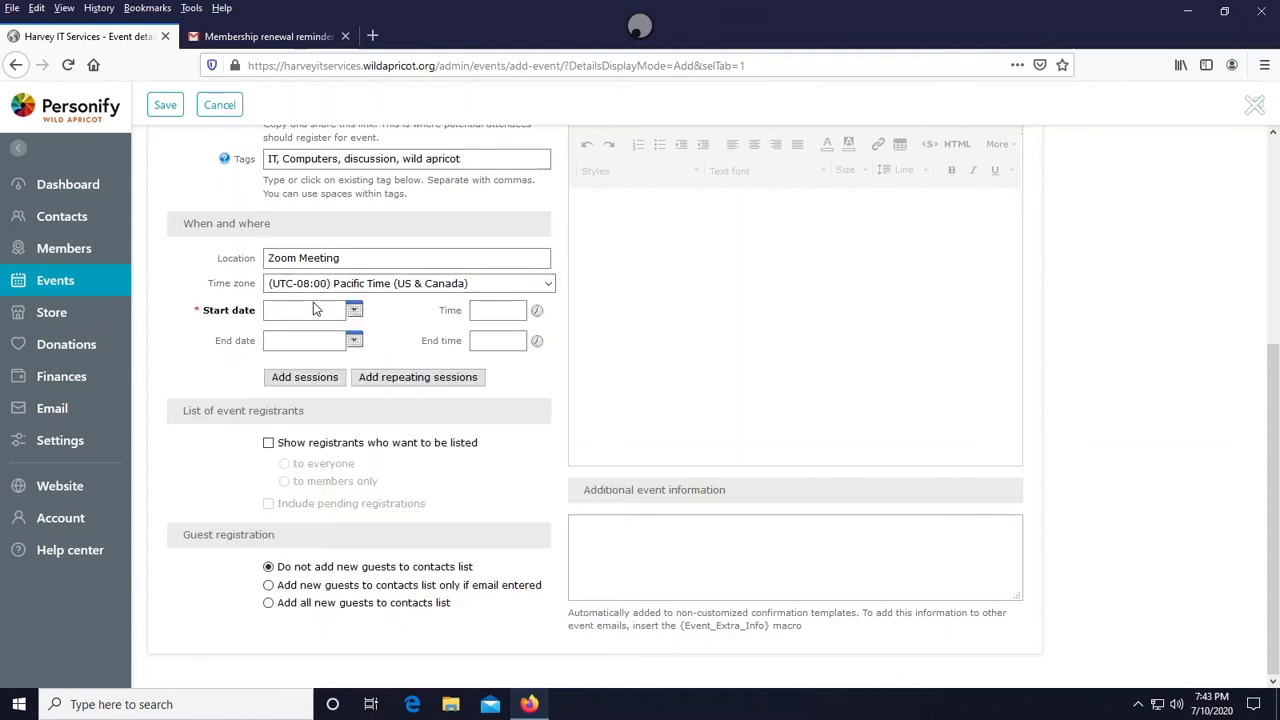
- Set the event start date to 14 Jul 2020 and the end date to 16 Jul 2020
left_click(355, 312)
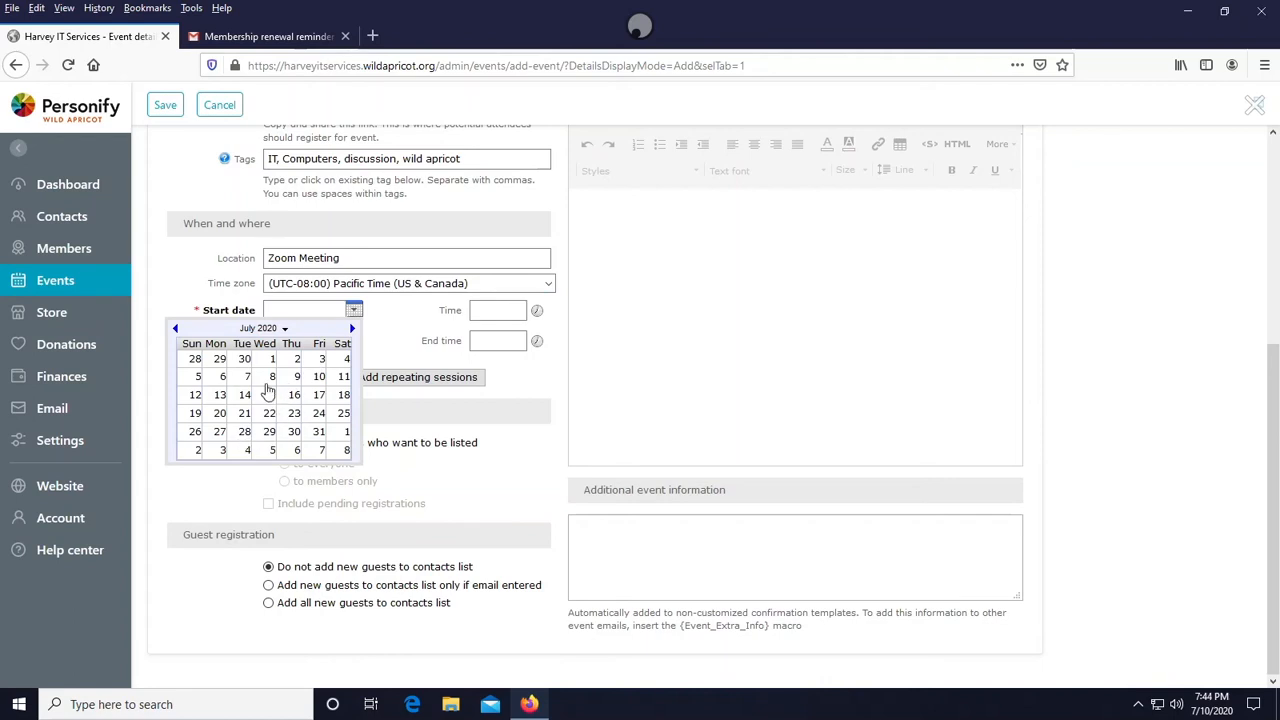
left_click(245, 396)
left_click(354, 341)
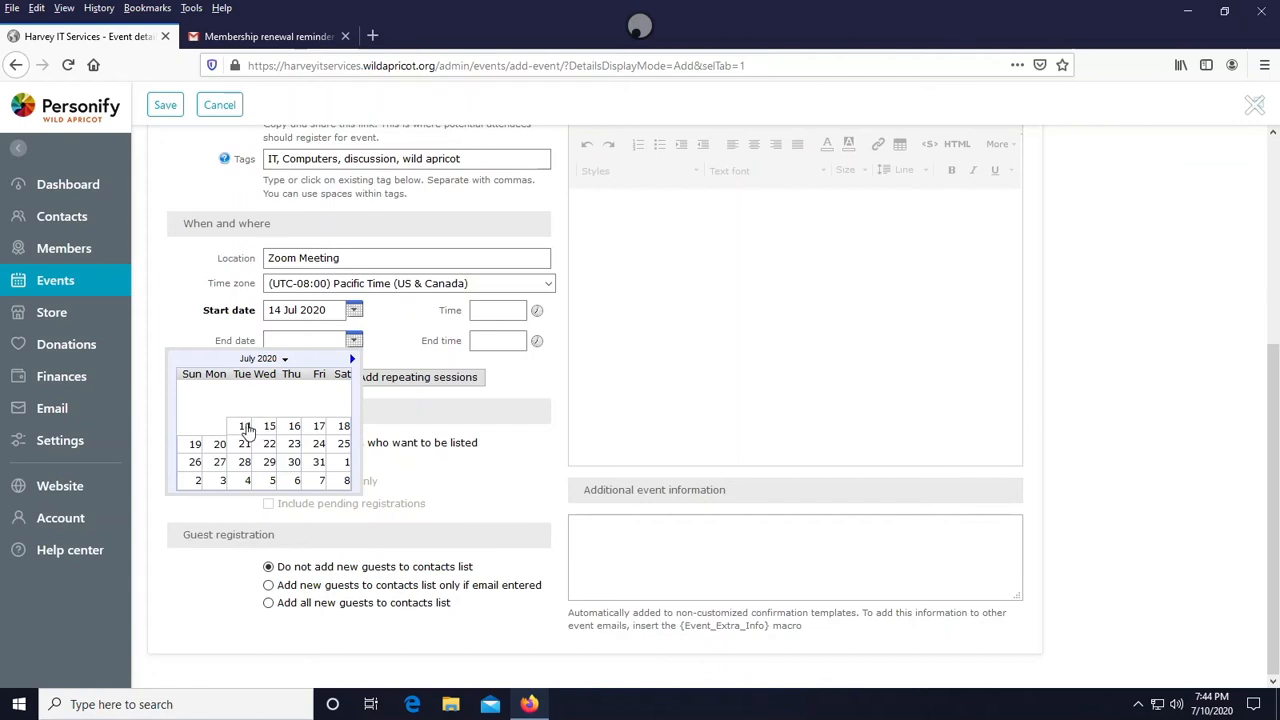
left_click(245, 426)
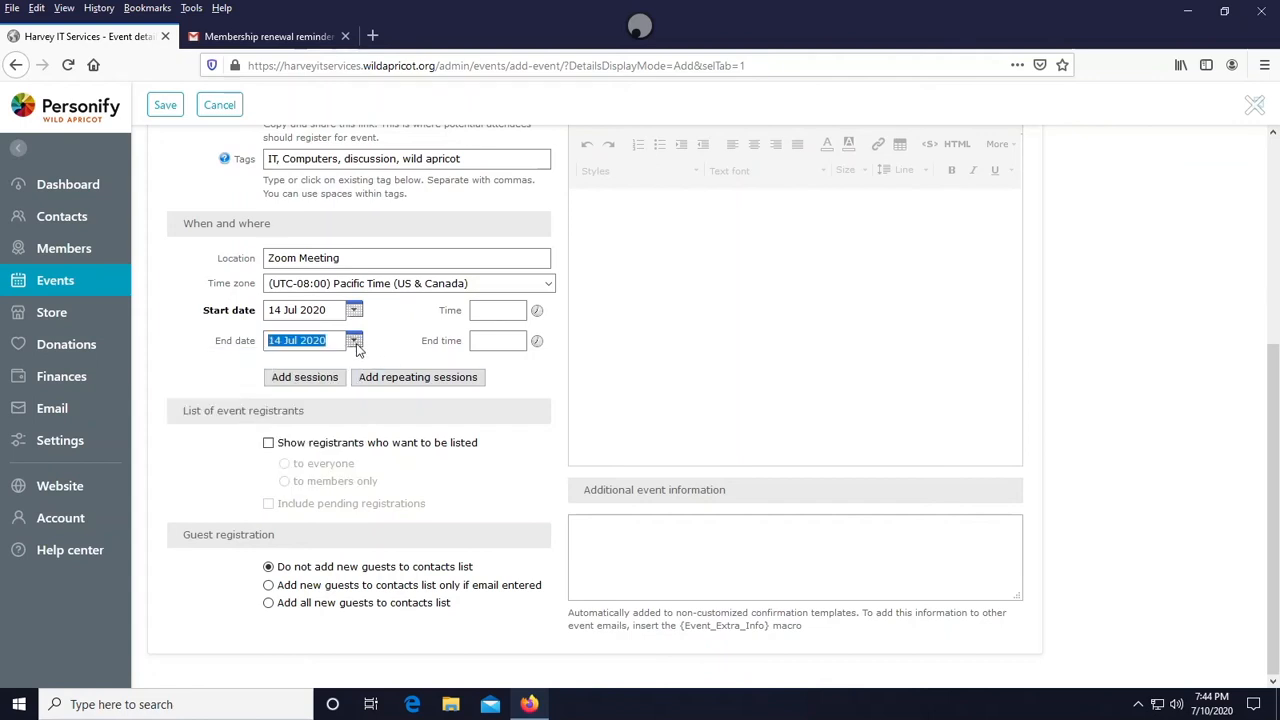
left_click(354, 341)
left_click(297, 426)
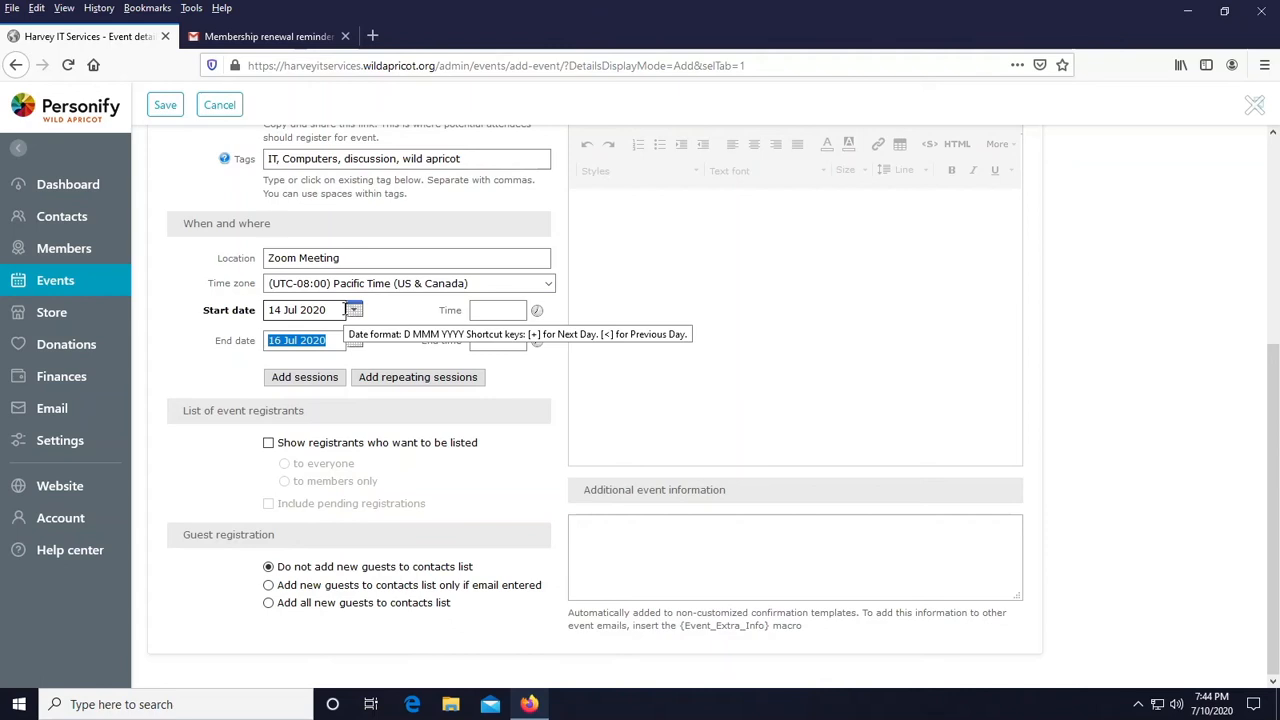
- Set the event start time to 02:00 PM and the end time to 04:00 PM
left_click(483, 318)
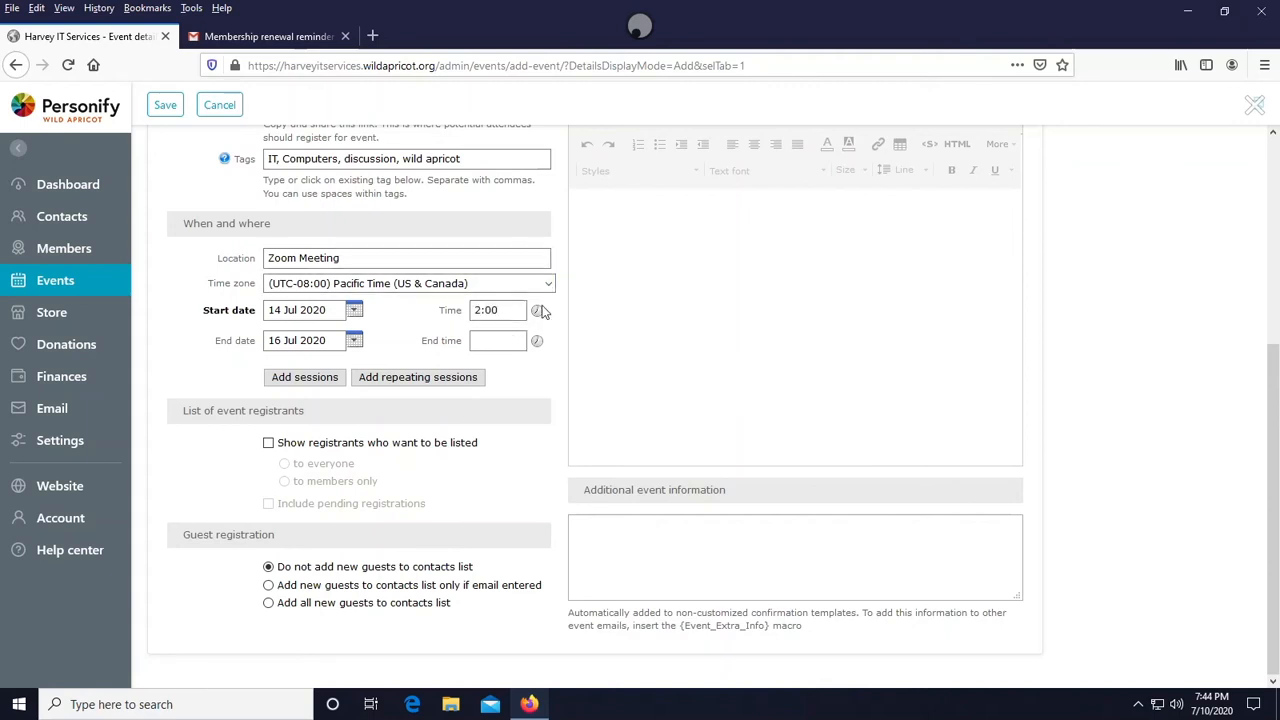
left_click(538, 314)
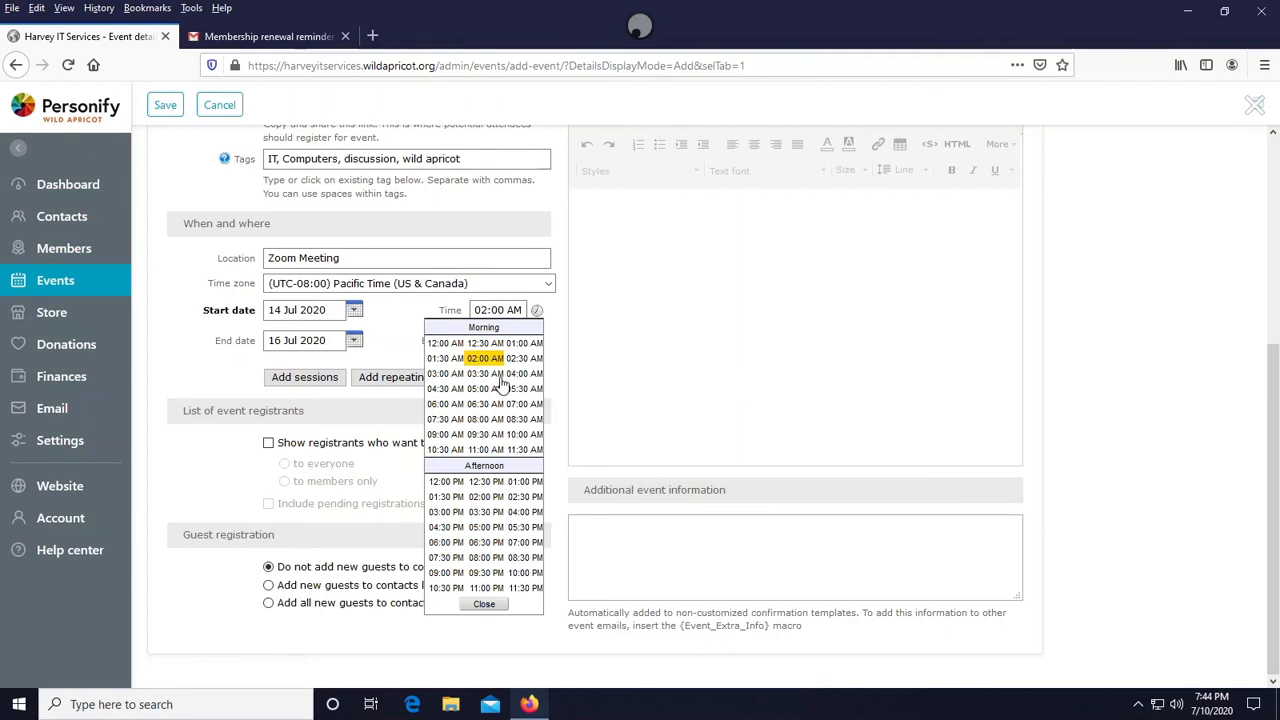
left_click(486, 496)
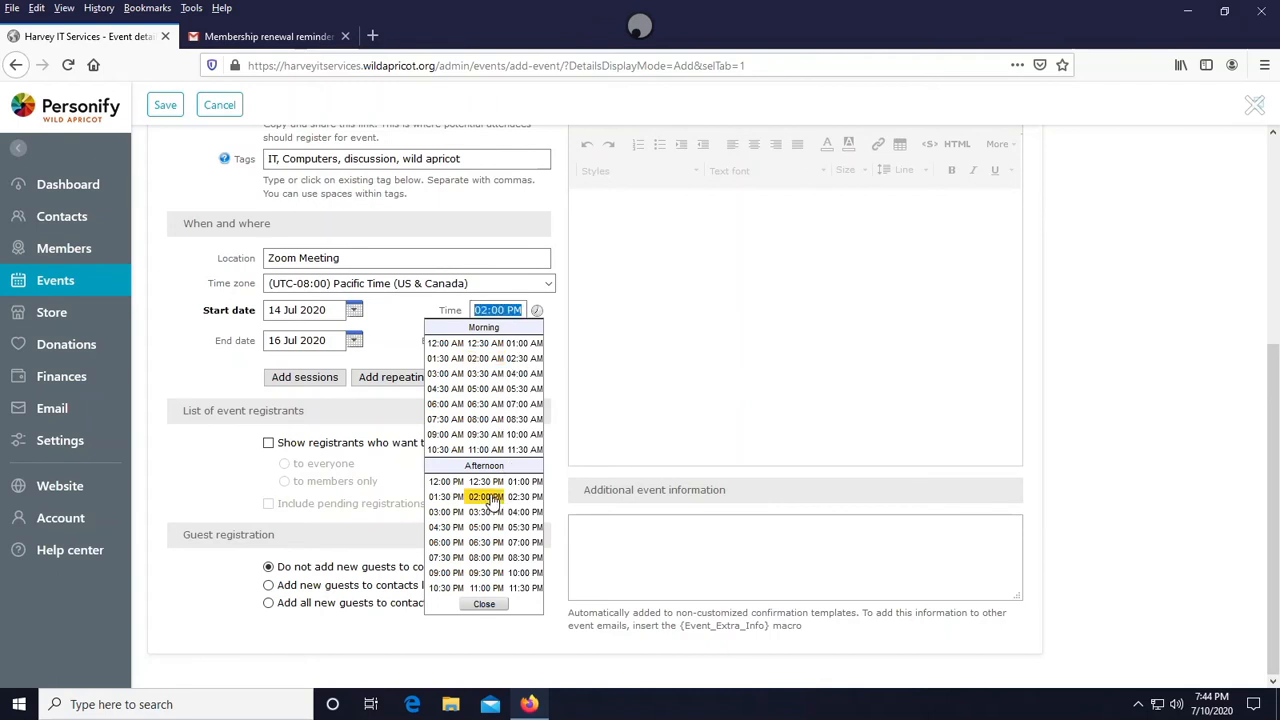
left_click(536, 343)
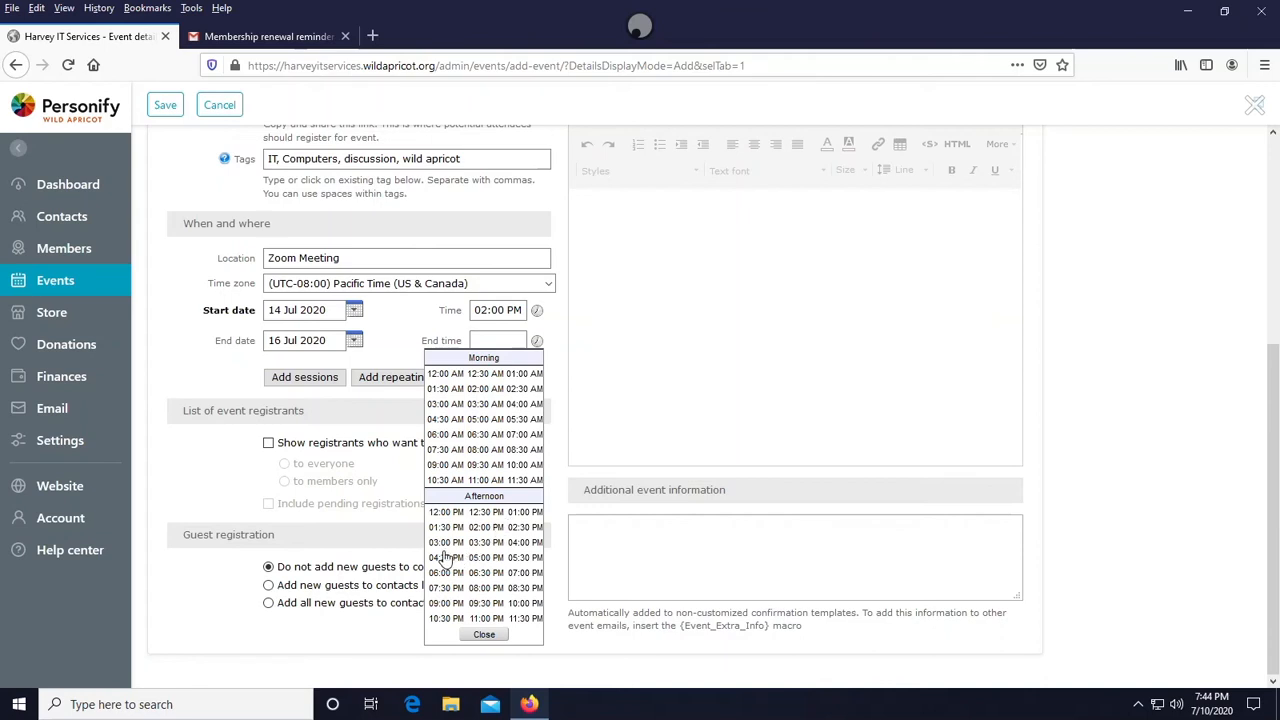
left_click(524, 542)
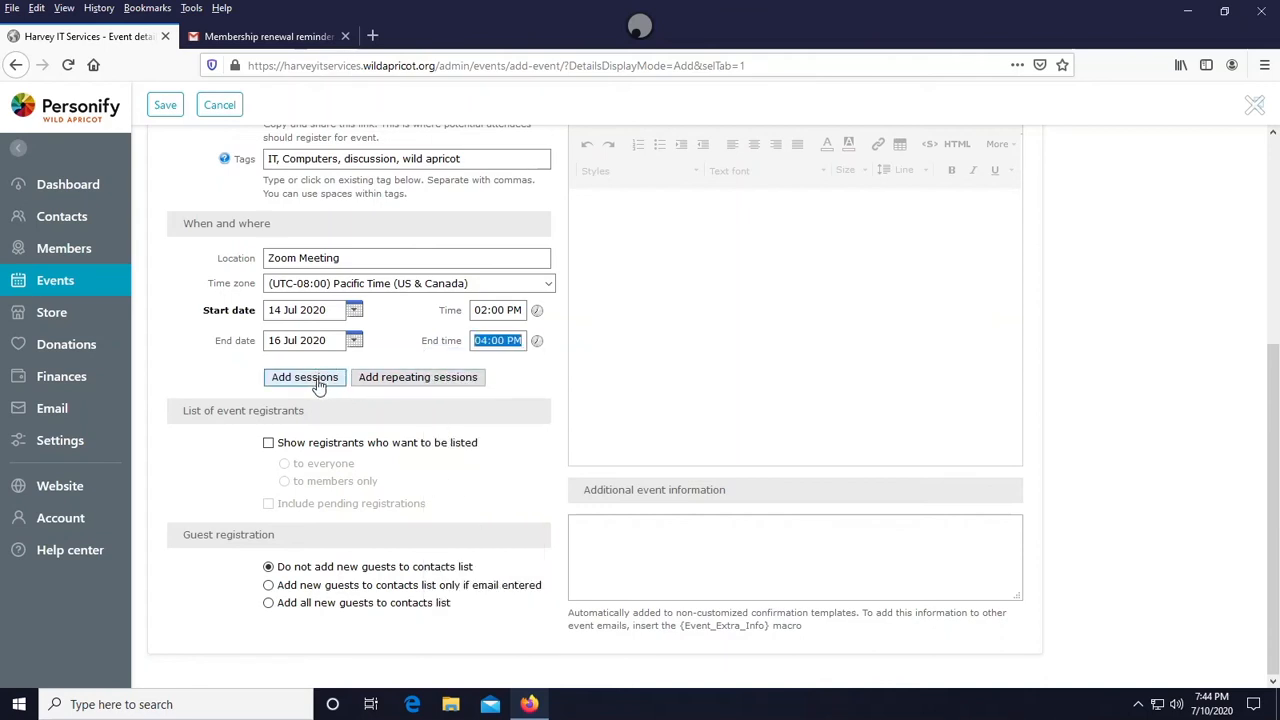
- Add daily repeating sessions every 1 day from 14 Jul 2020, 2:00 PM to 4:00 PM, ending on 16 Jul 2020
left_click(391, 381)
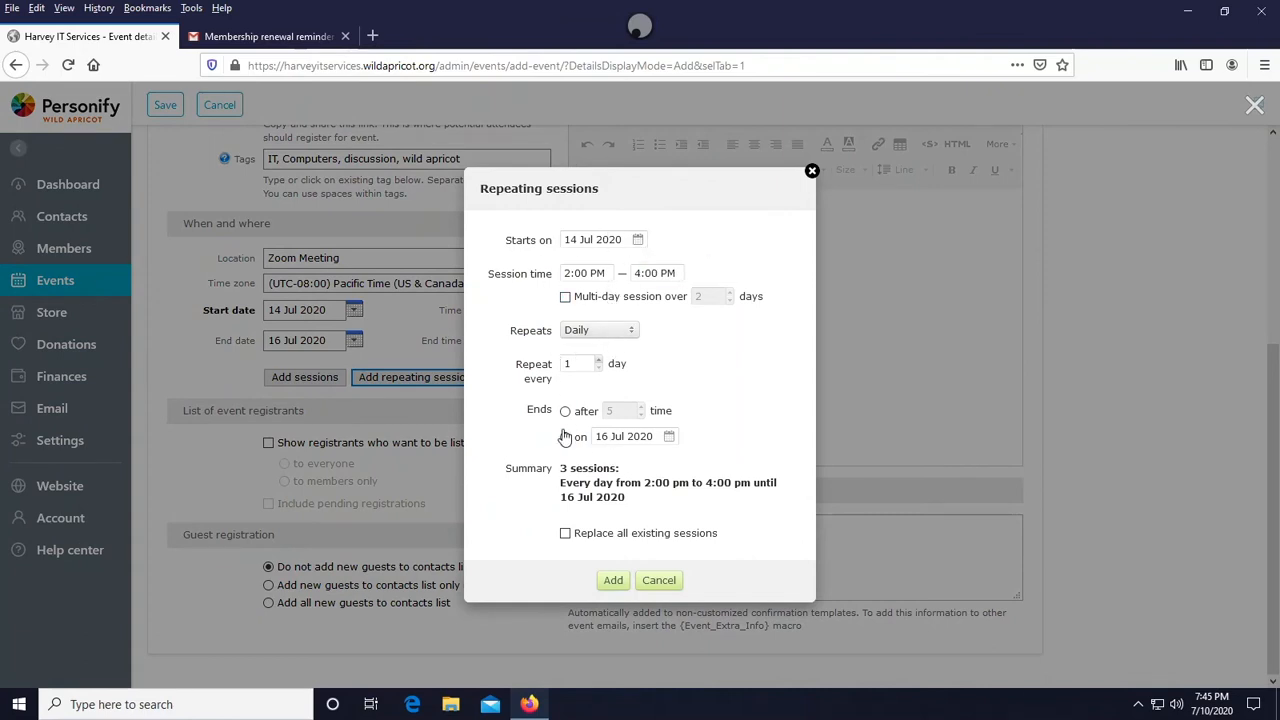
left_click(598, 359)
left_click(598, 368)
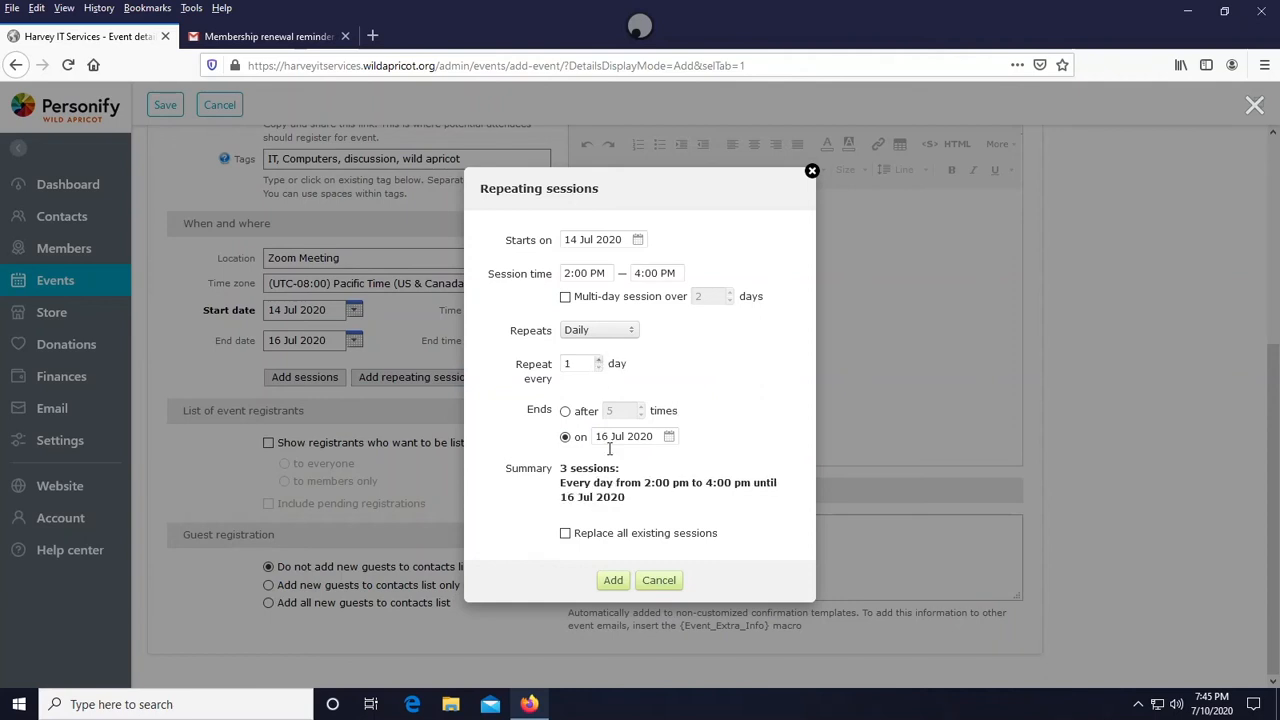
left_click_drag(561, 468, 587, 483)
left_click(590, 482)
left_click(613, 580)
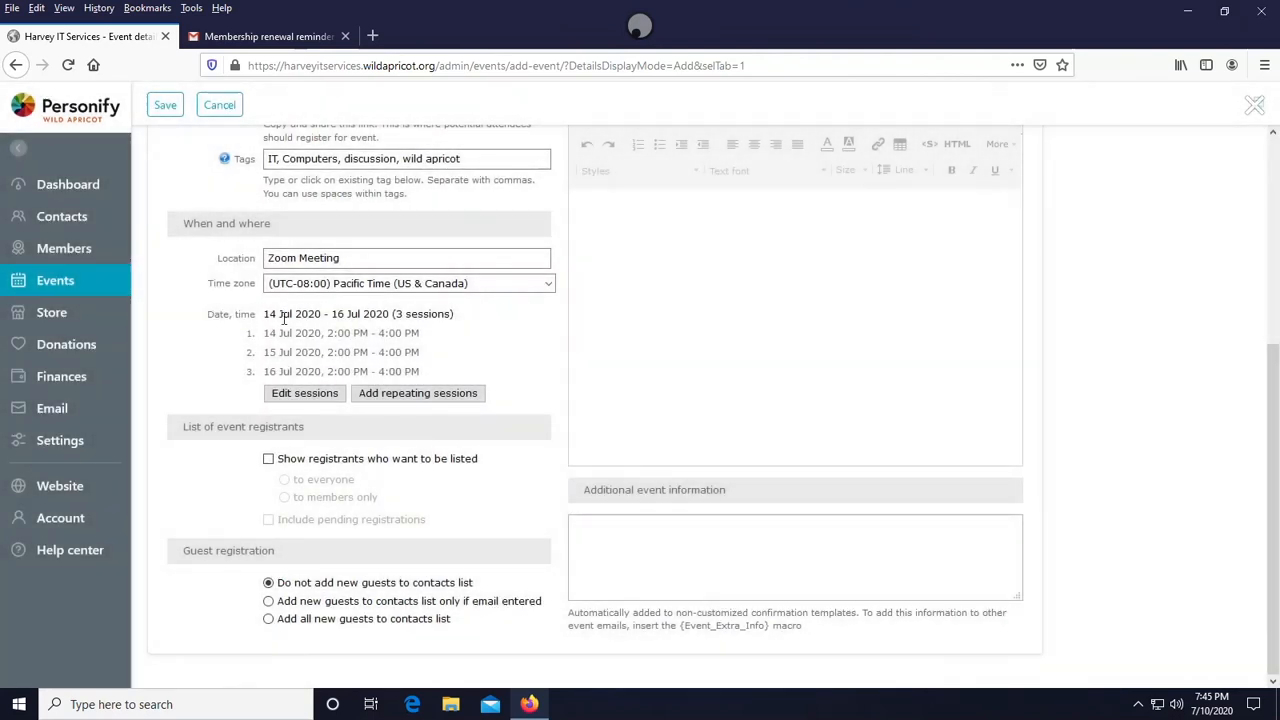
- Show registrants who want to be listed to members only, including pending registrations, and keep new guests out of contacts
left_click_drag(266, 333, 251, 373)
left_click(283, 372)
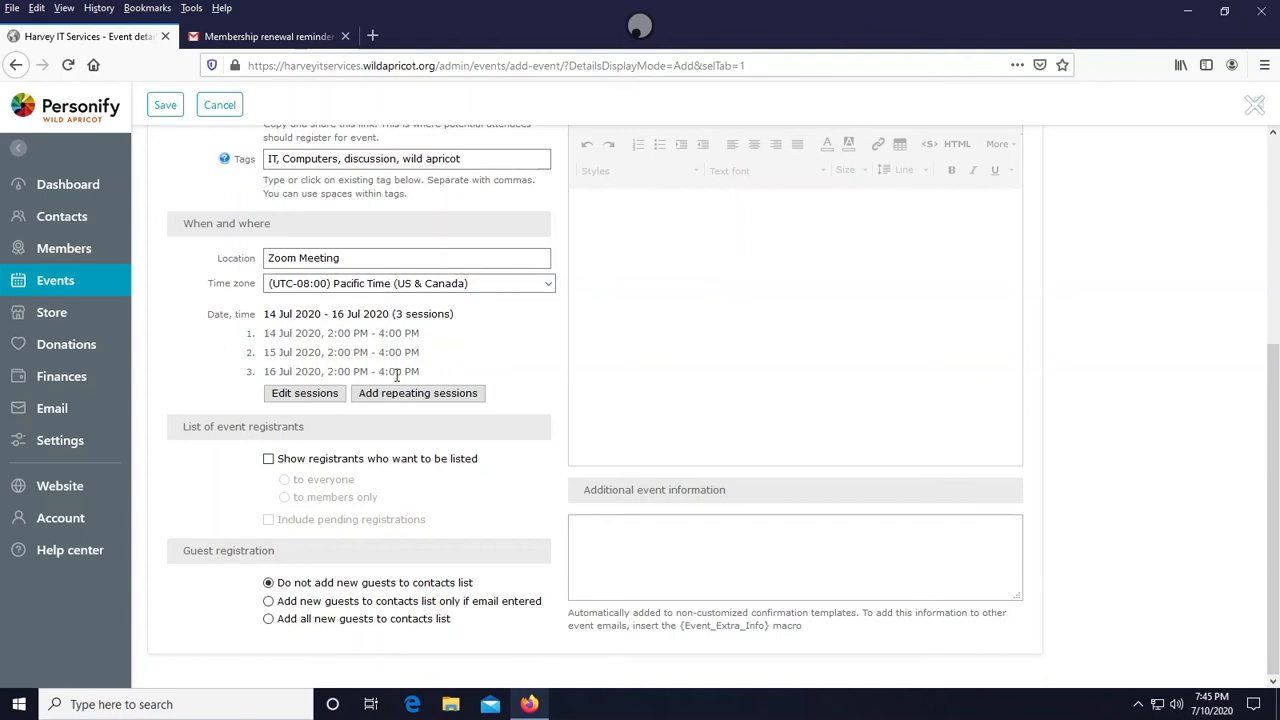
left_click(268, 460)
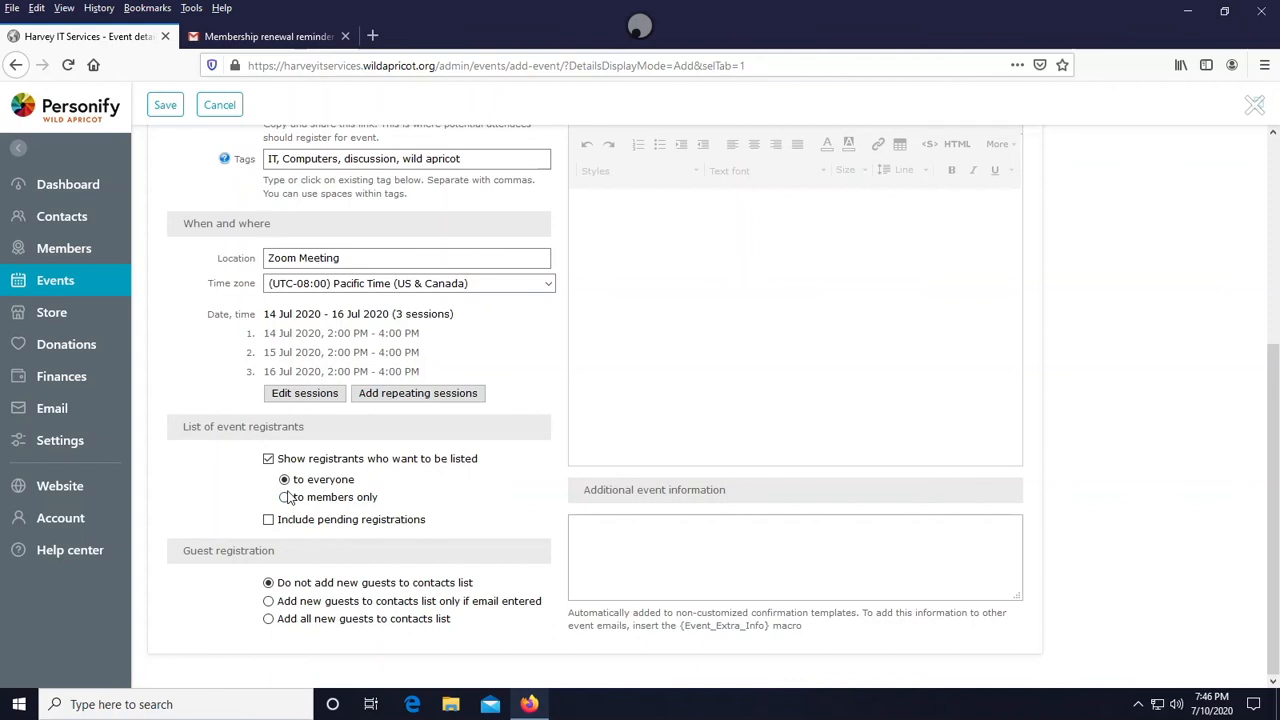
left_click(268, 520)
left_click(285, 498)
left_click(279, 622)
left_click(270, 603)
left_click(268, 583)
- Enter the event description Fun Wild Apricot Talk
scroll(605, 569, "up", 6)
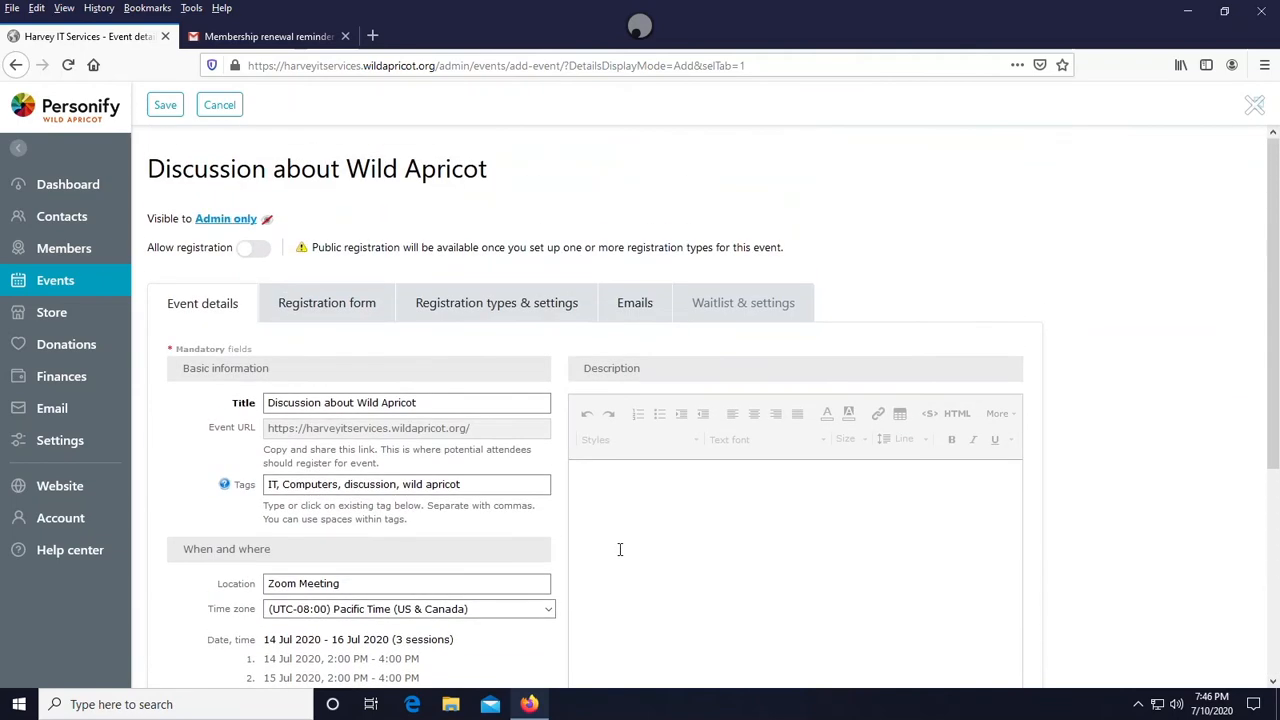
left_click(620, 549)
scroll(640, 500, "down", 3)
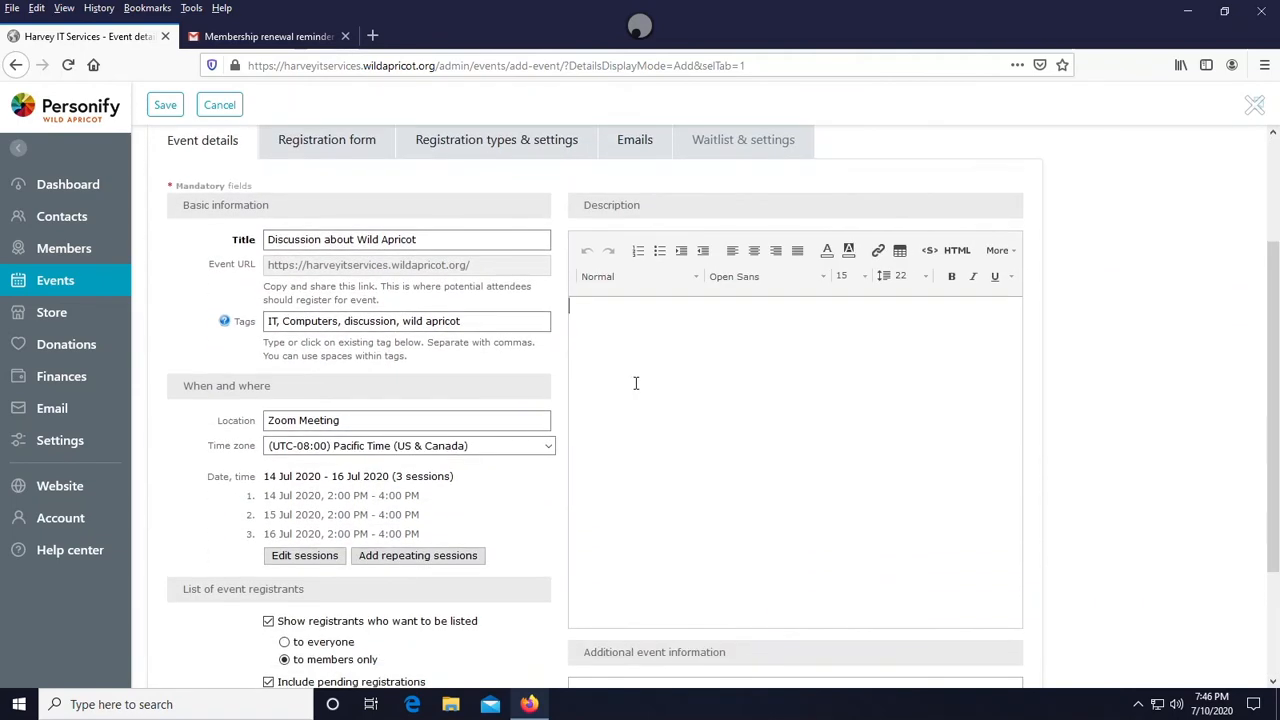
type("Fun Wild Apricot Talk")
scroll(635, 383, "down", 3)
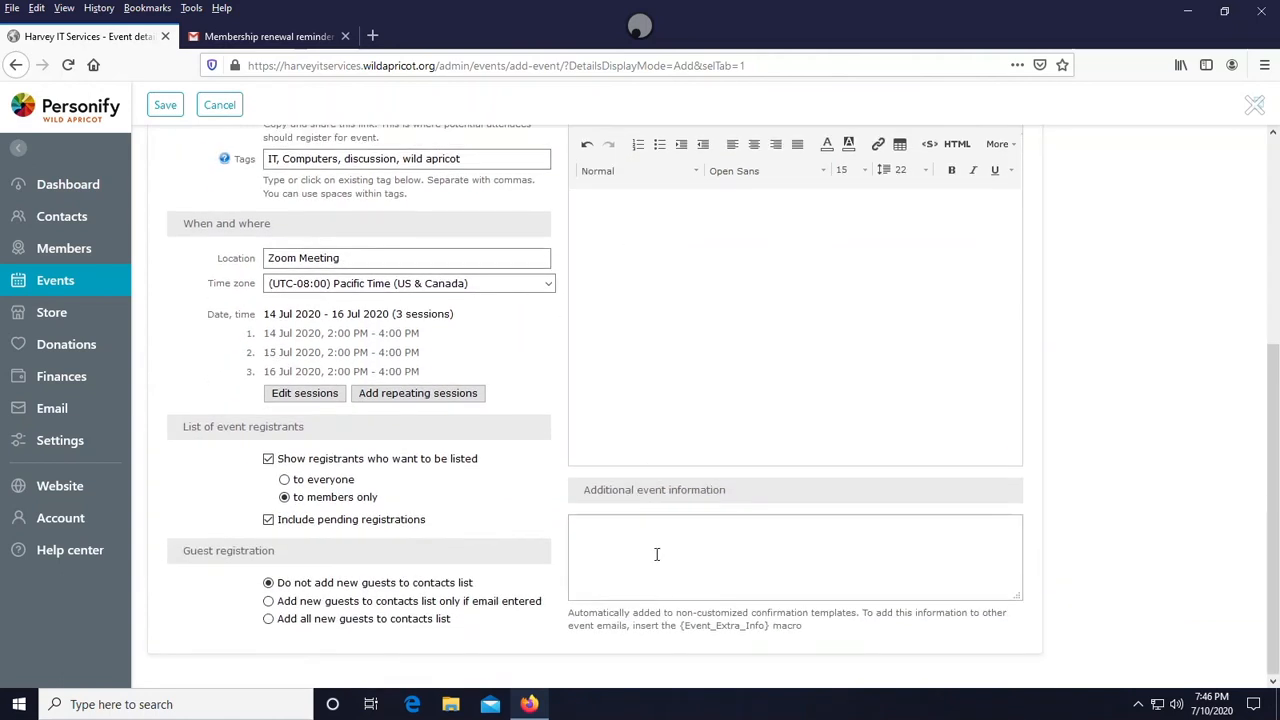
left_click(616, 530)
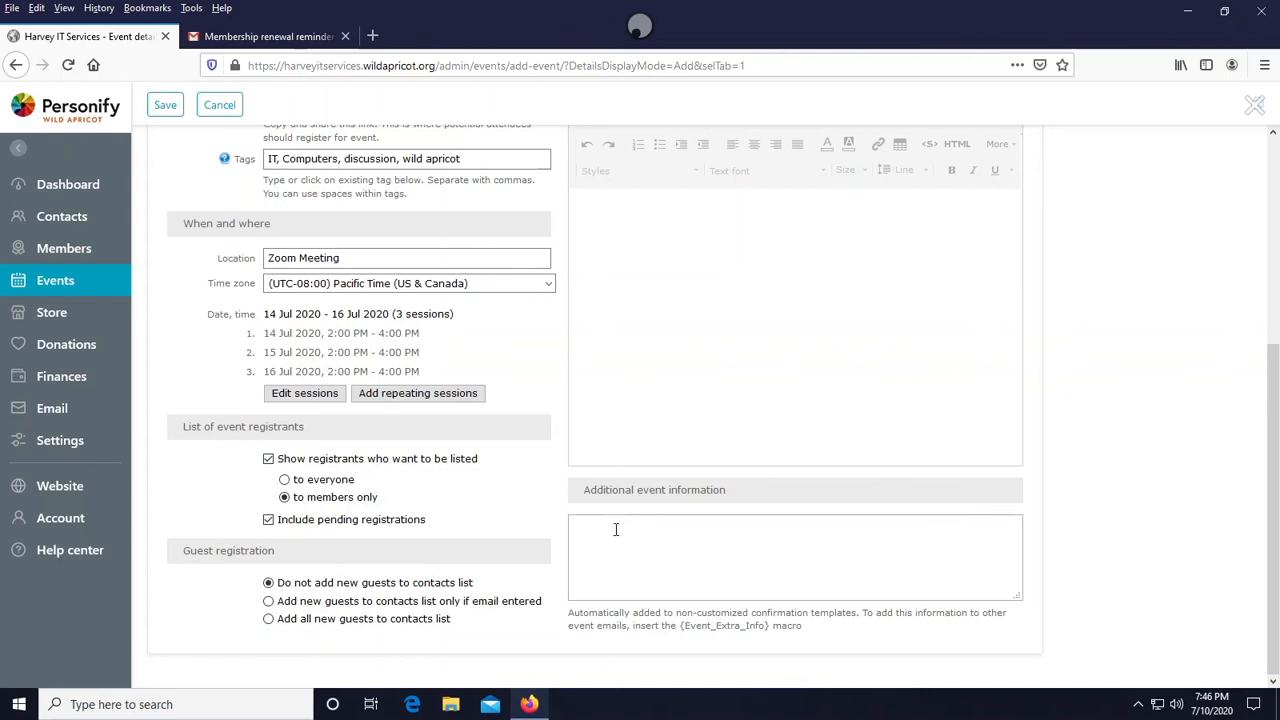
type("djsdldjl")
key("BackSpace")
key("BackSpace")
key("BackSpace")
key("BackSpace")
key("BackSpace")
key("BackSpace")
key("BackSpace")
- Add a custom text field labelled Cool Nickname to the event registration form
scroll(558, 478, "up", 2)
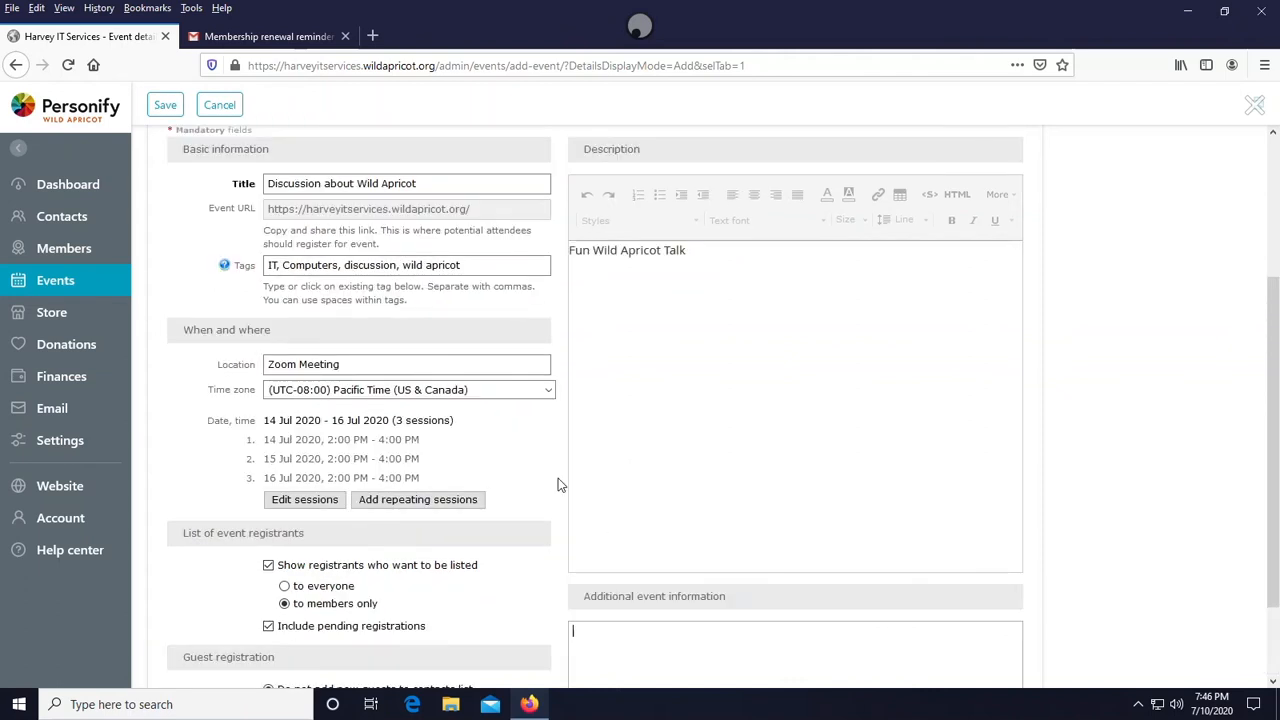
scroll(558, 478, "up", 4)
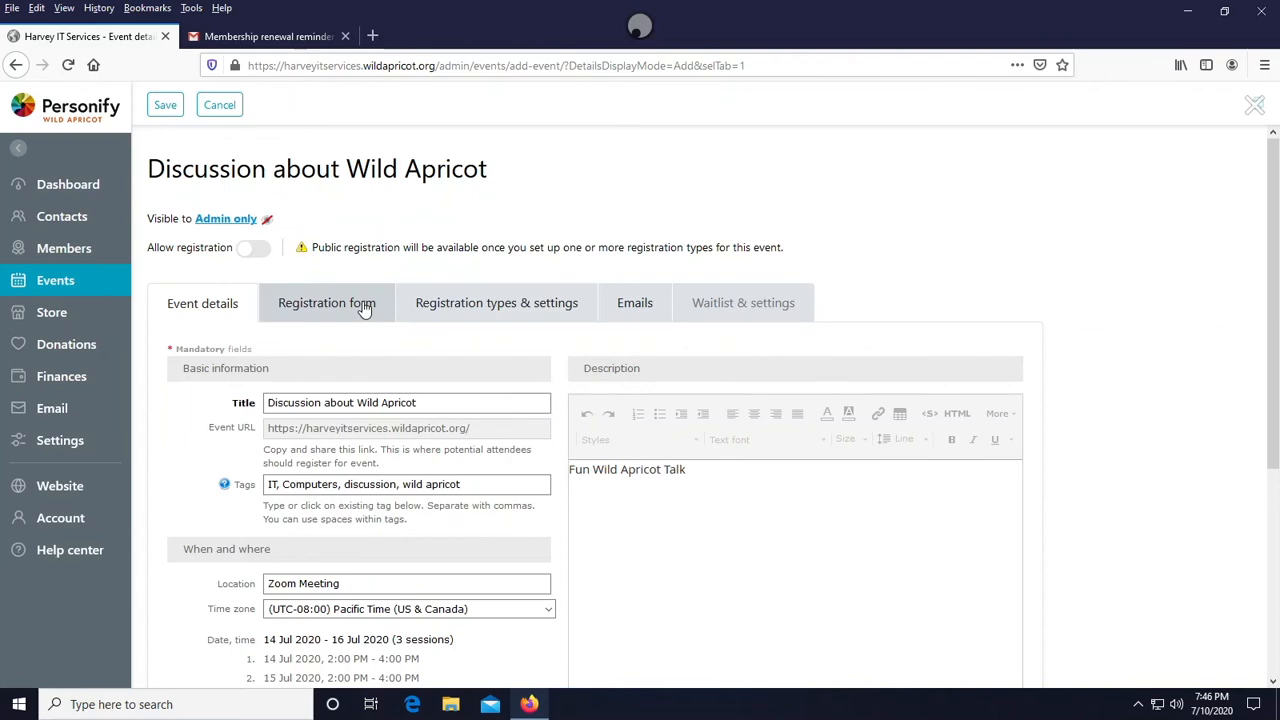
left_click(364, 307)
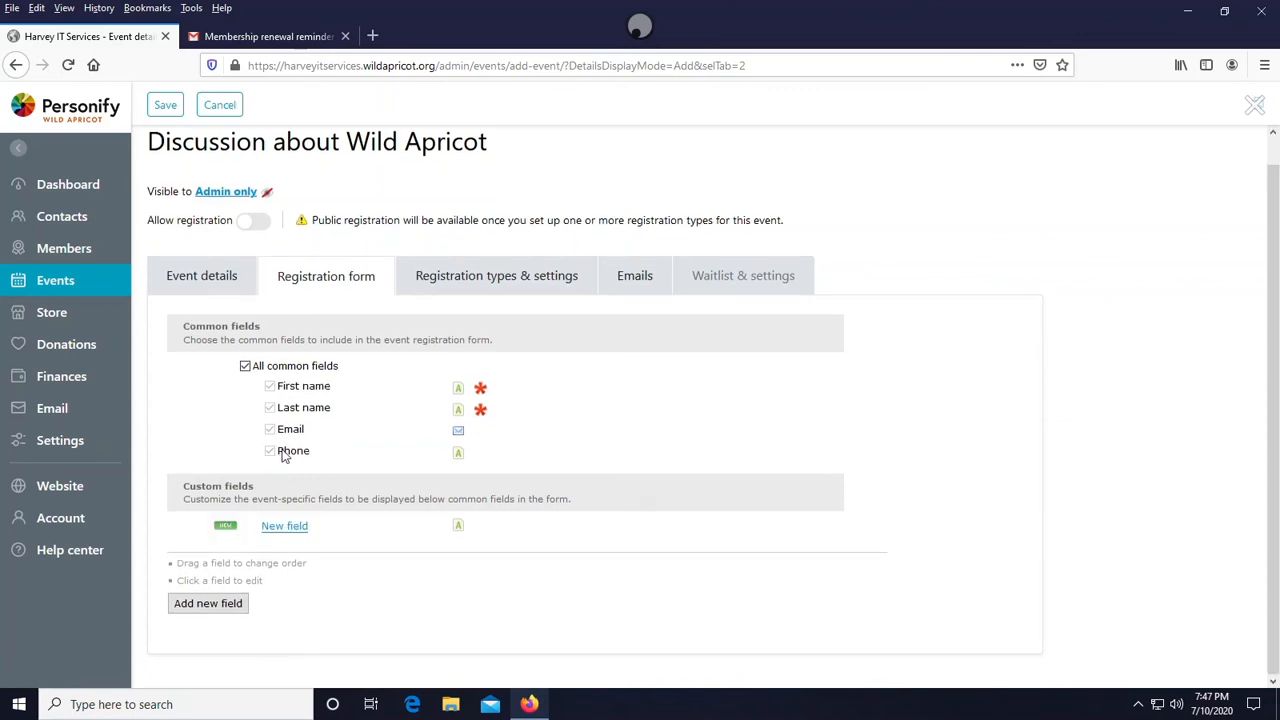
left_click(236, 607)
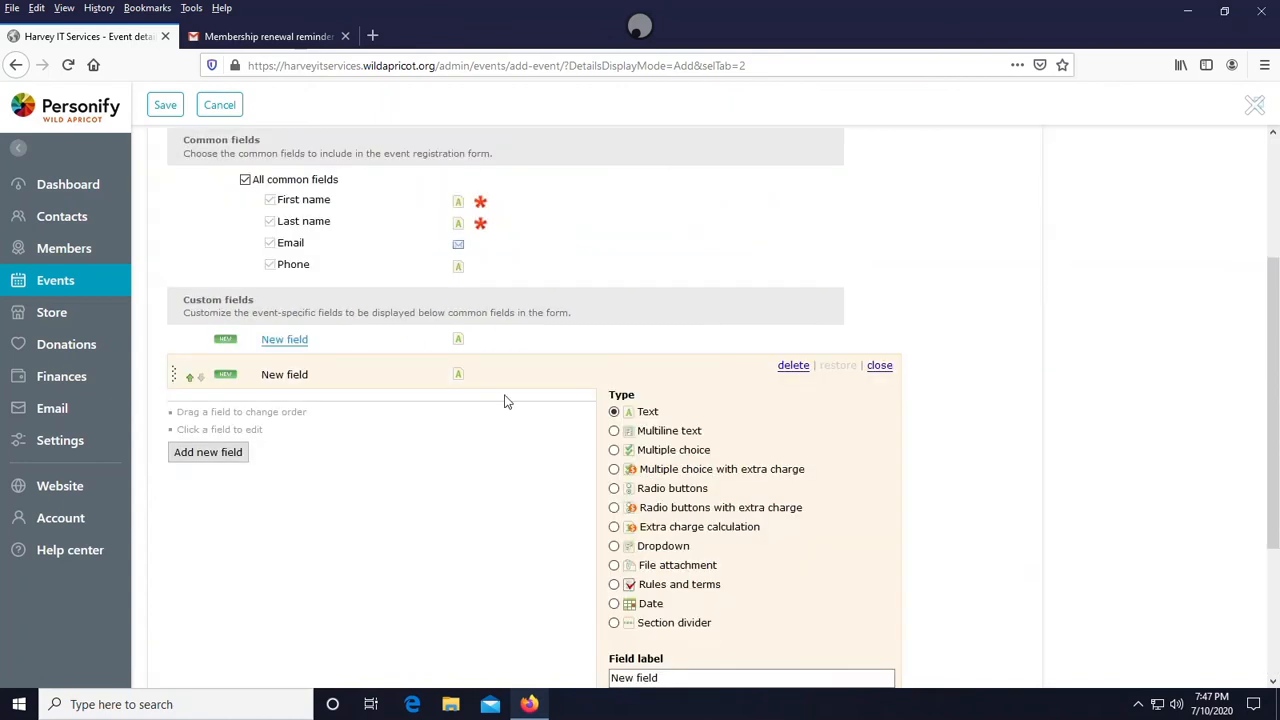
scroll(505, 400, "down", 3)
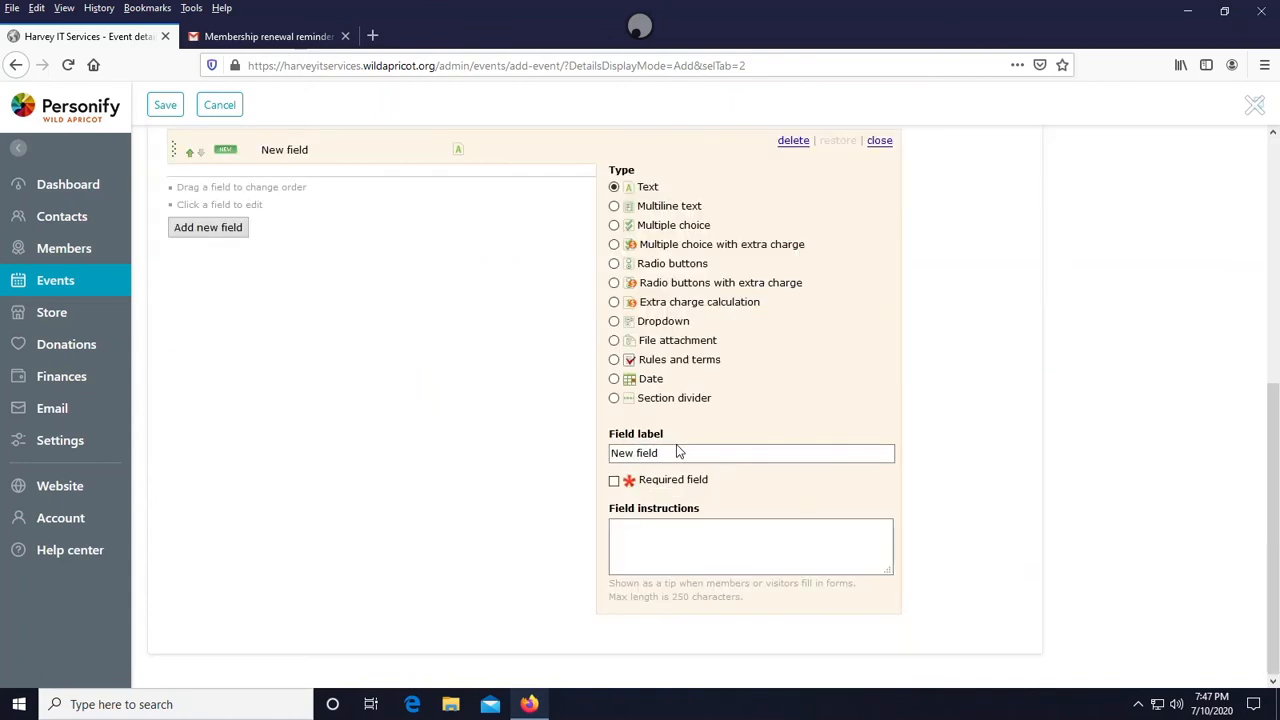
left_click_drag(677, 452, 597, 435)
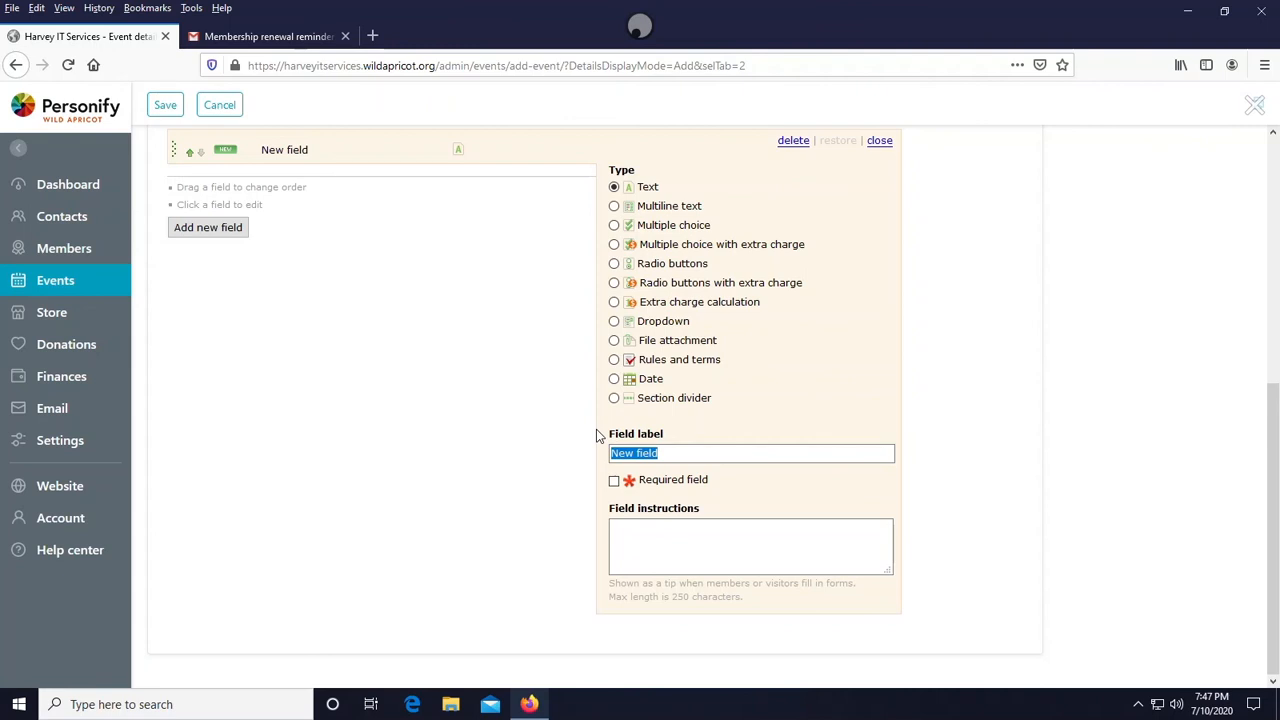
type("Middle name")
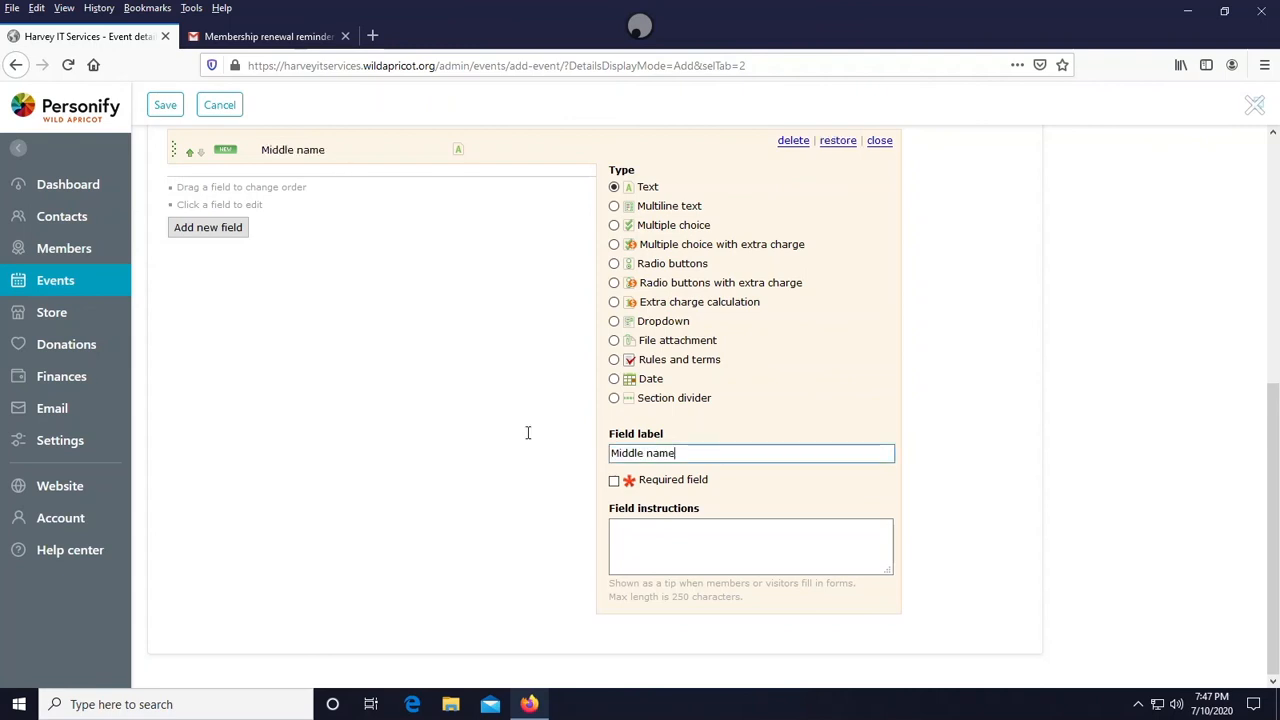
key("ctrl+a")
key("BackSpace")
type("Cool Nickna")
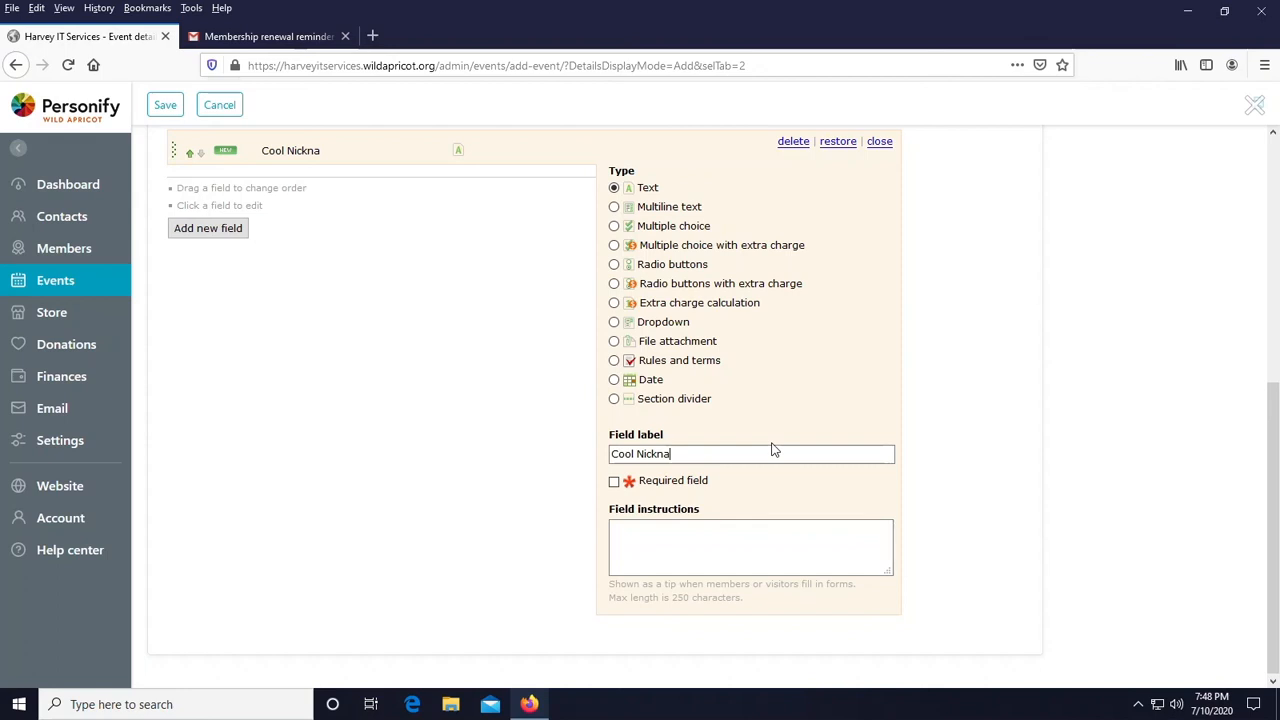
type("me")
- Make the Cool Nickname field required with the instructions Enter your cool nickname to be considered
left_click(613, 481)
left_click(697, 527)
type("Enter your cool nickname")
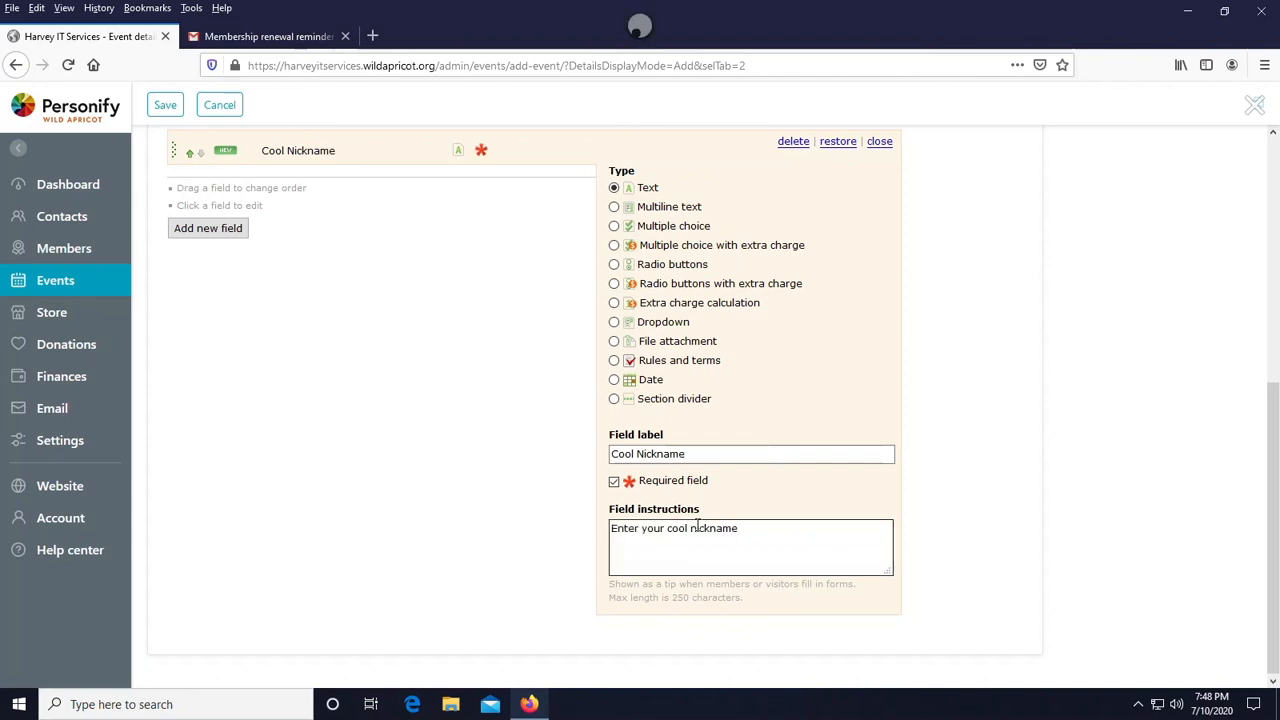
type(" to be considered")
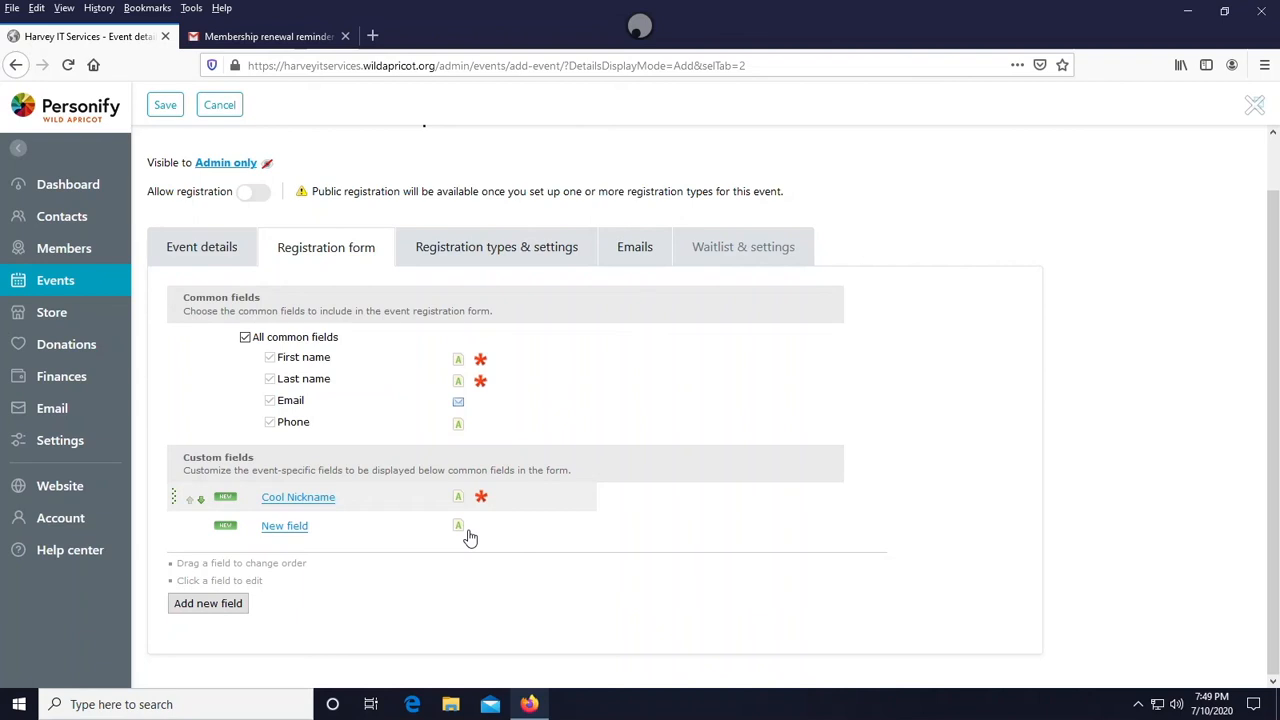
- Set the event registration limit to 10 in the registration types and settings
left_click(420, 248)
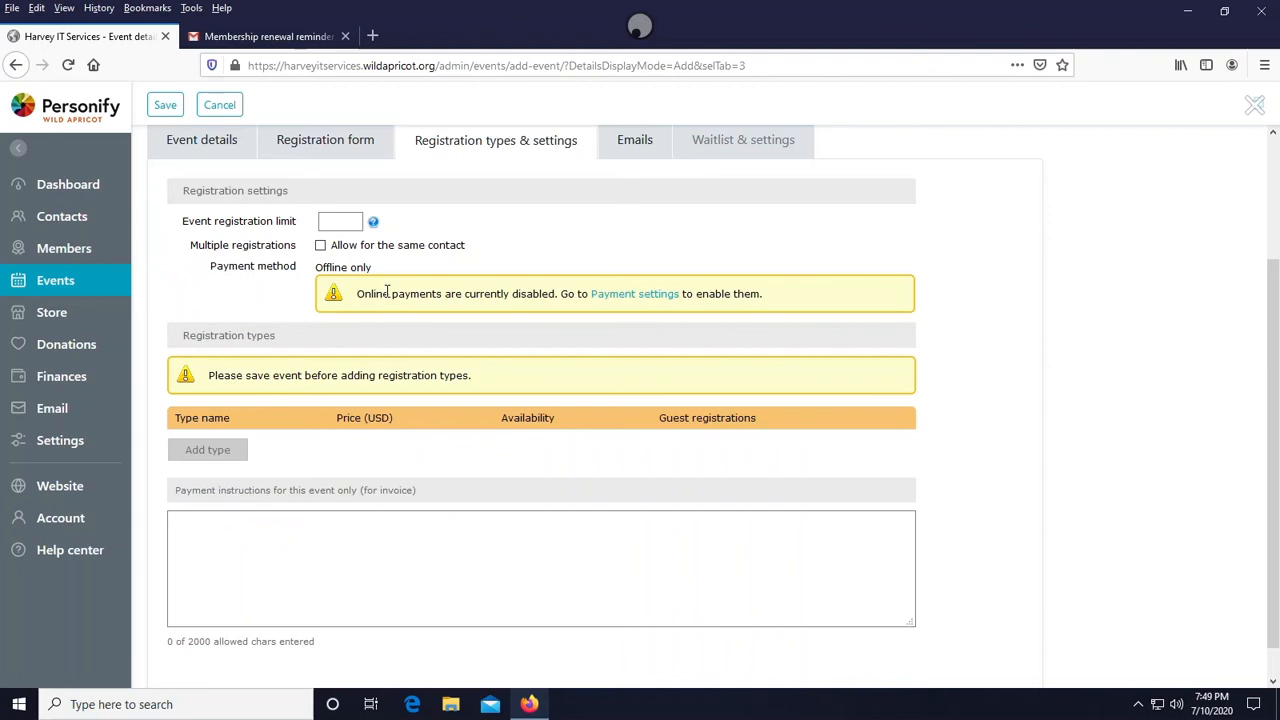
left_click(341, 221)
type("10")
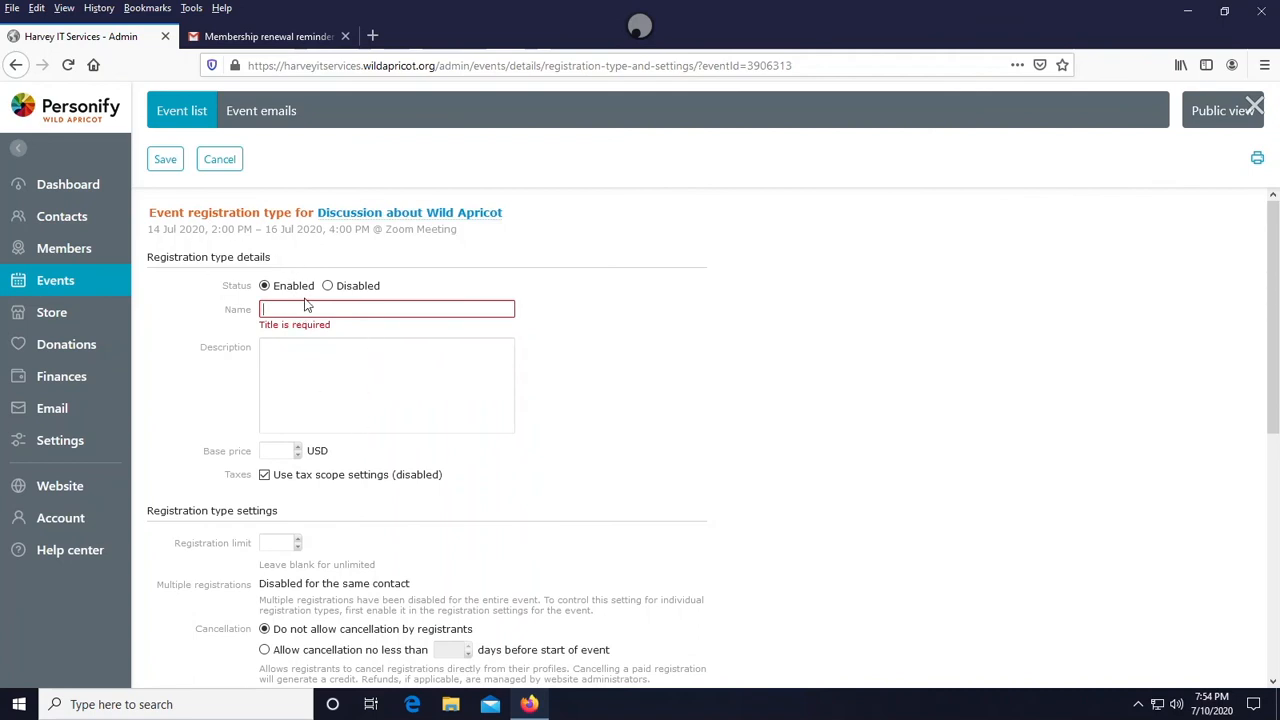
- Create a registration type named Event price with description Ticket price for event and a base price of 5 USD
left_click(307, 305)
type("E")
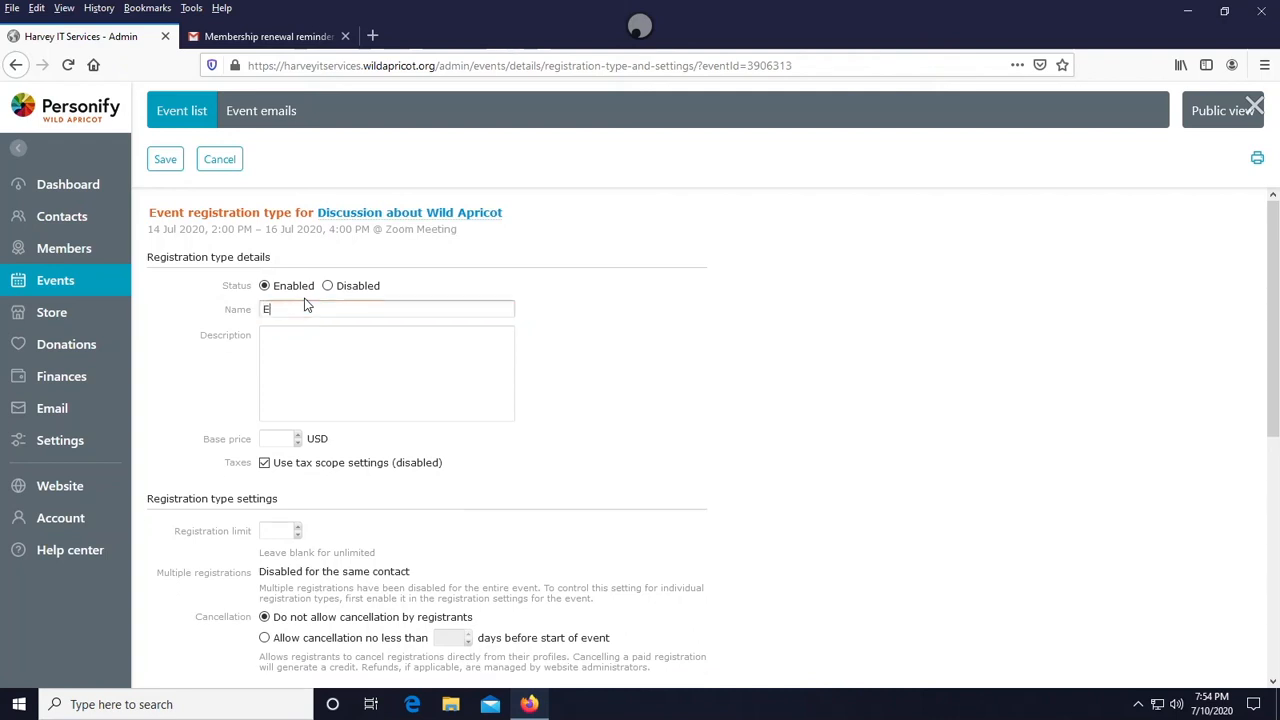
type("vent price")
left_click(346, 363)
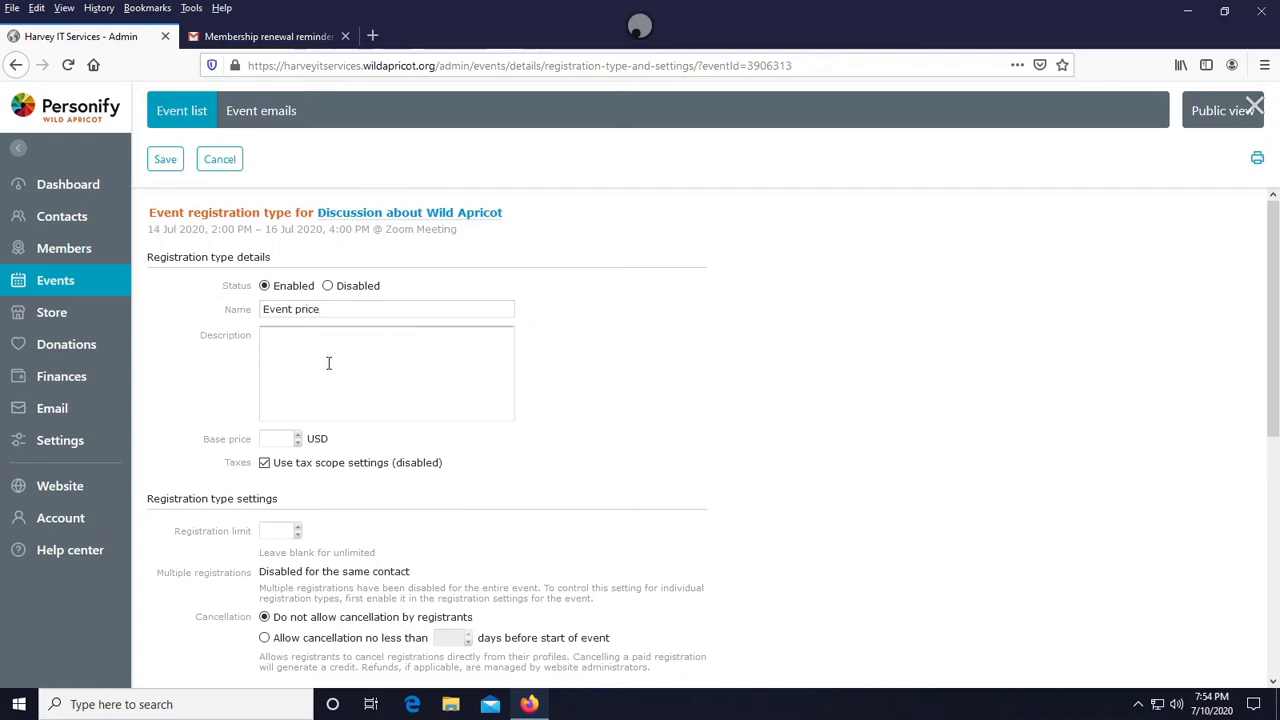
type("Ticket price for event")
left_click(273, 438)
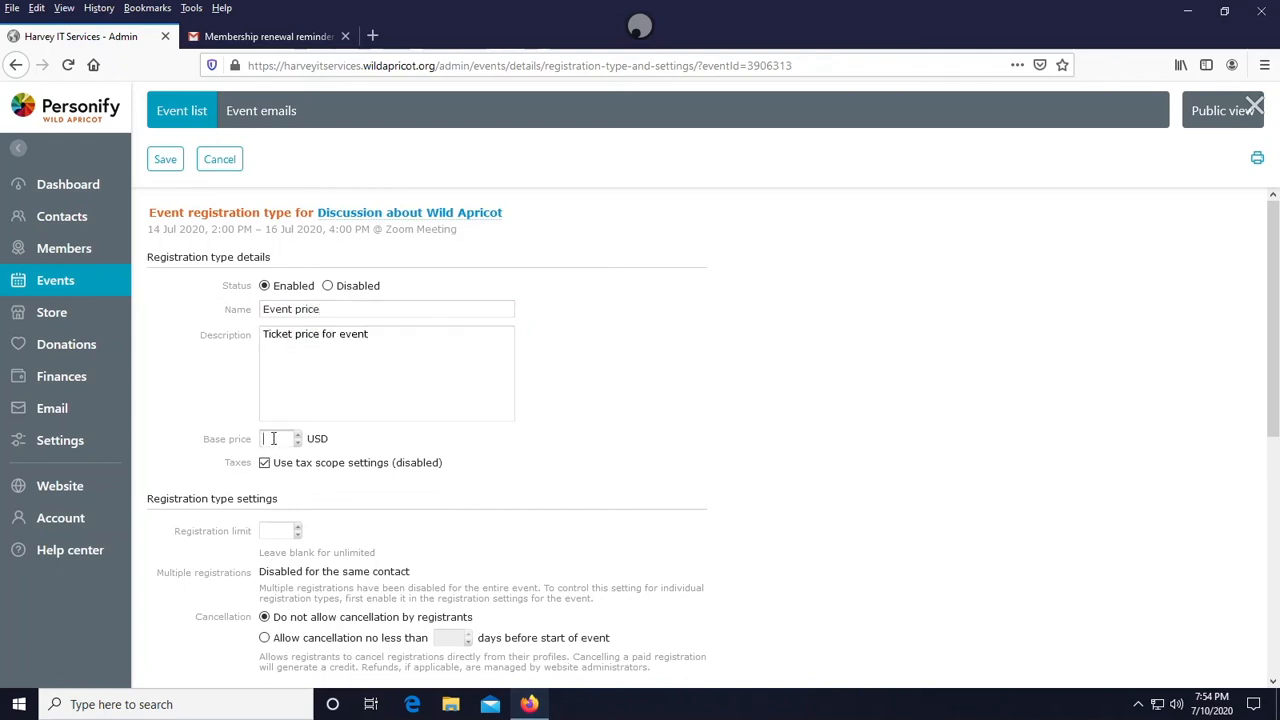
type("5")
- Allow registrants to cancel no less than 2 days before the start of the event
scroll(312, 468, "down", 4)
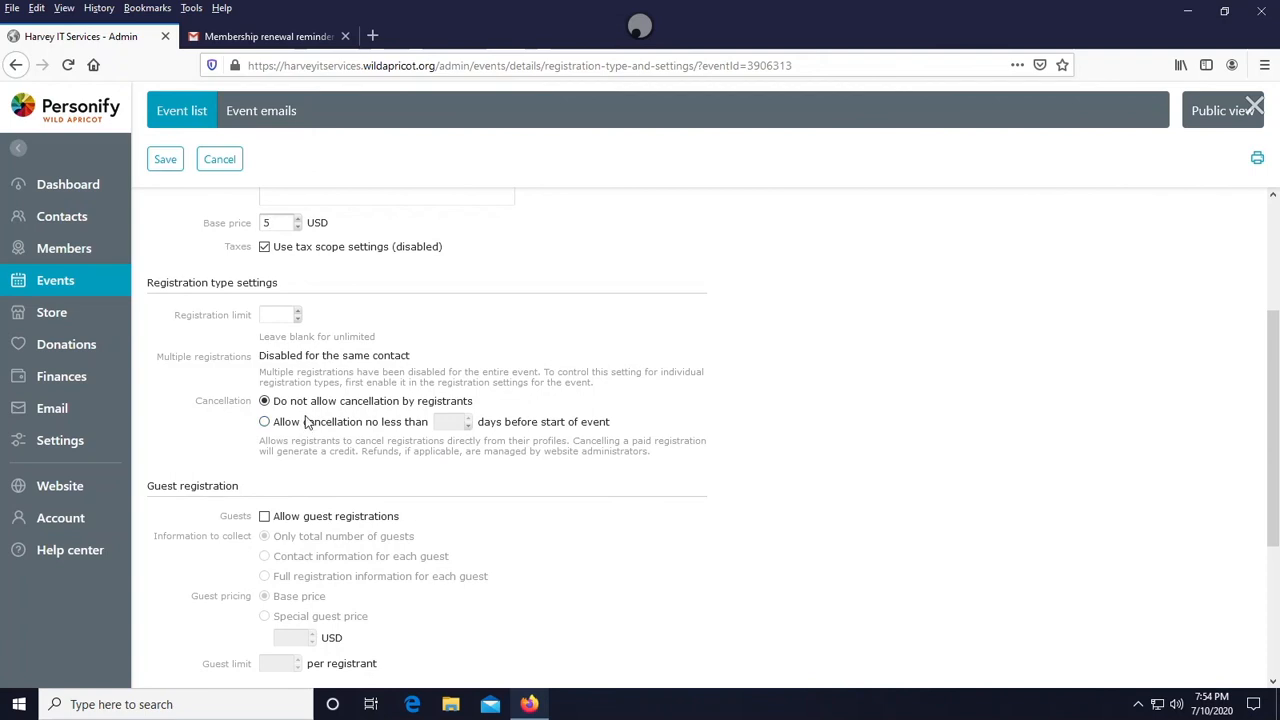
left_click(264, 421)
left_click(450, 421)
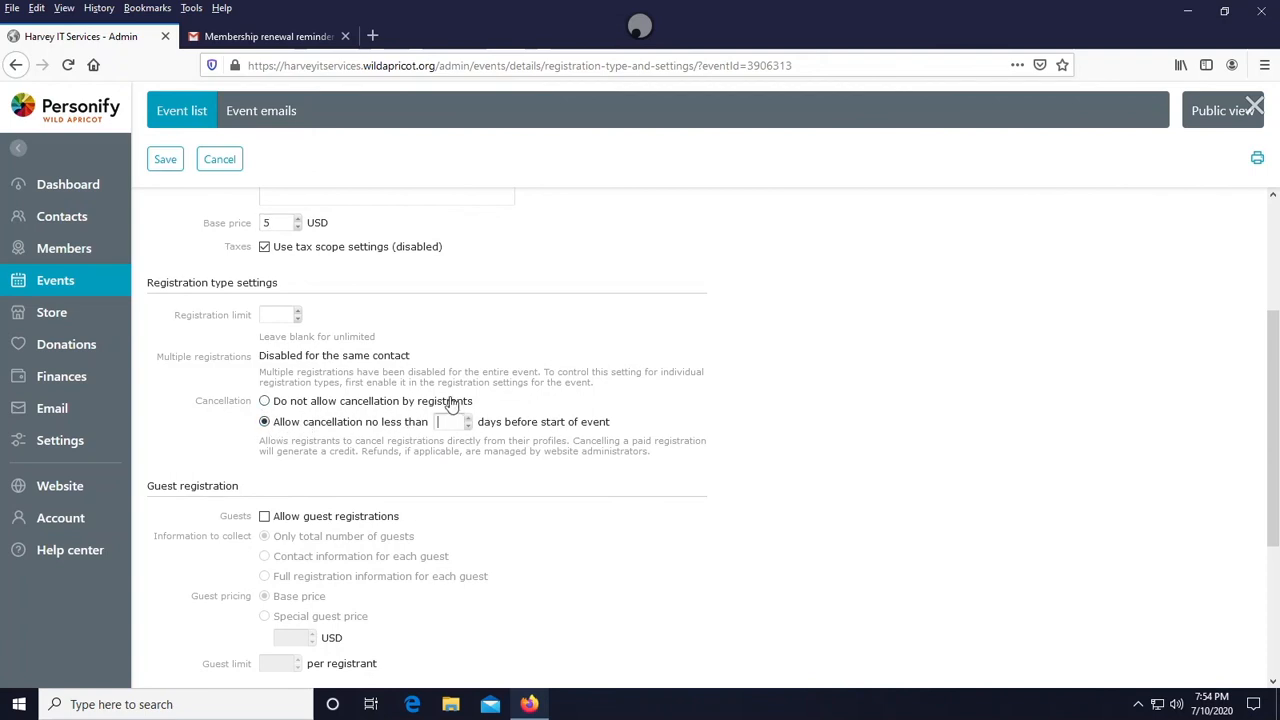
type("2")
- Allow guest registrations with a special guest price of 10 USD
scroll(415, 430, "down", 2)
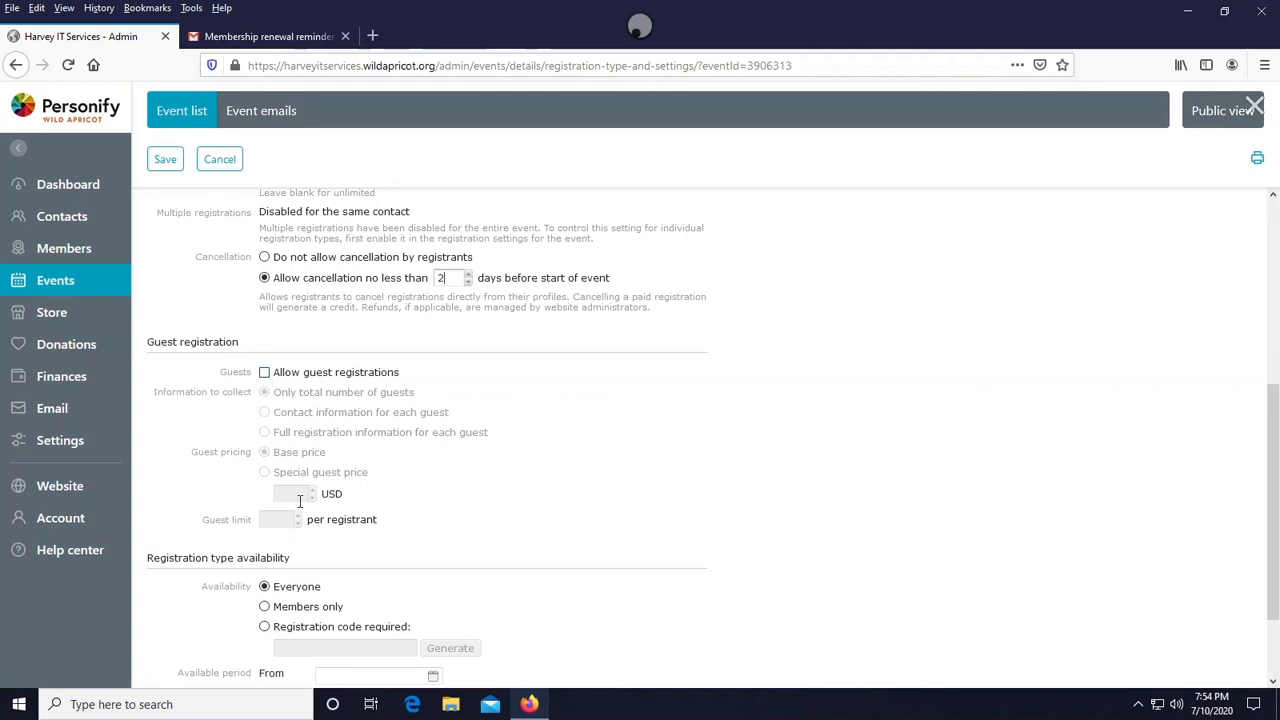
left_click(265, 372)
scroll(300, 460, "up", 5)
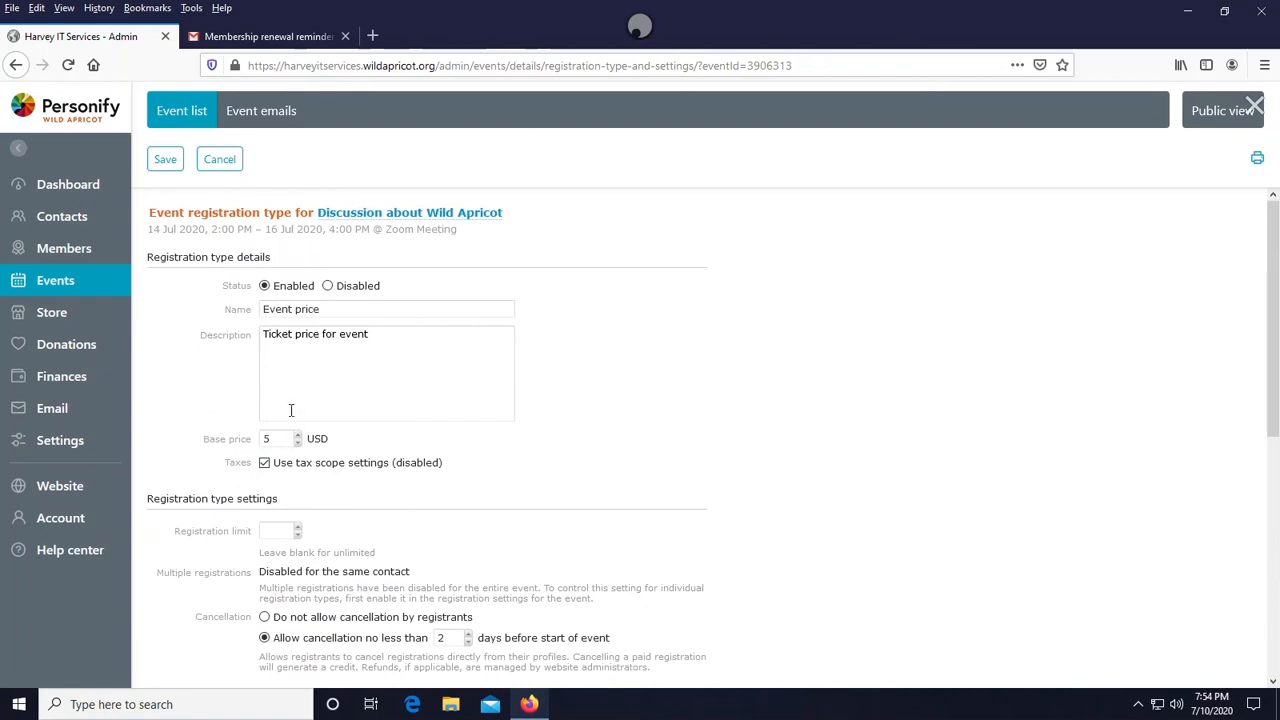
scroll(290, 400, "down", 5)
scroll(286, 394, "up", 5)
scroll(285, 440, "down", 5)
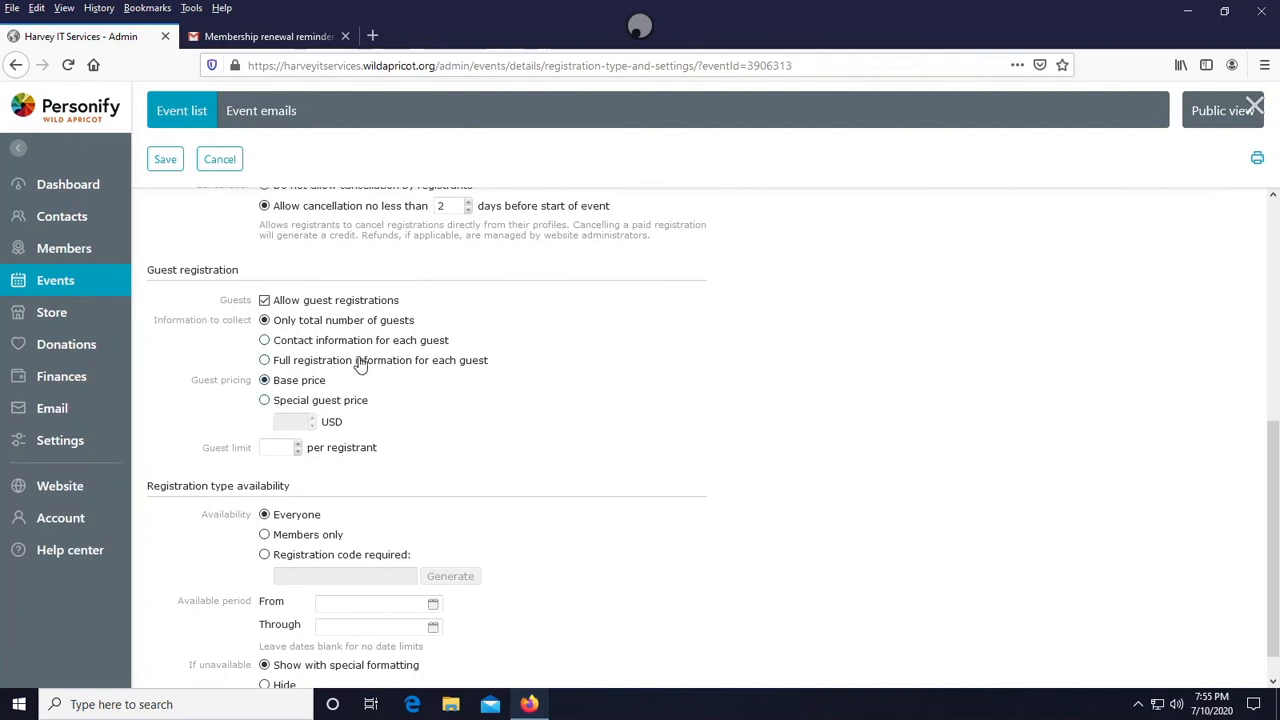
left_click(264, 401)
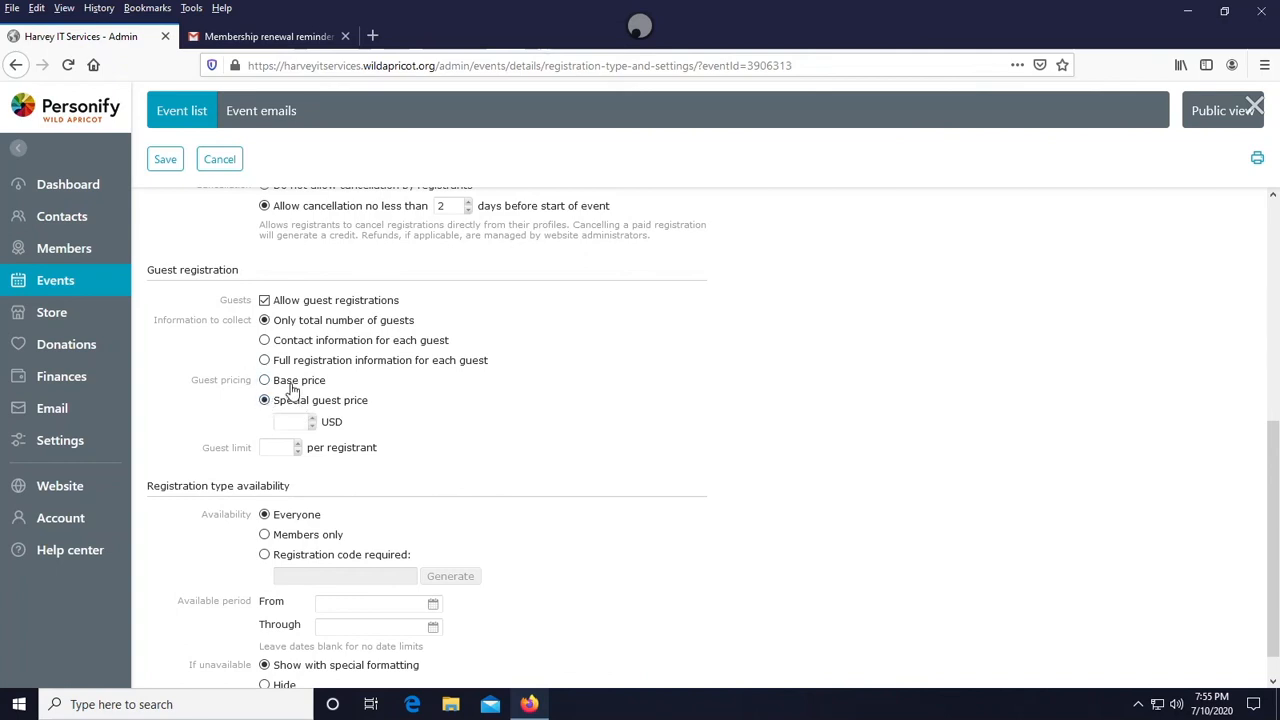
scroll(288, 420, "up", 5)
scroll(274, 447, "down", 4)
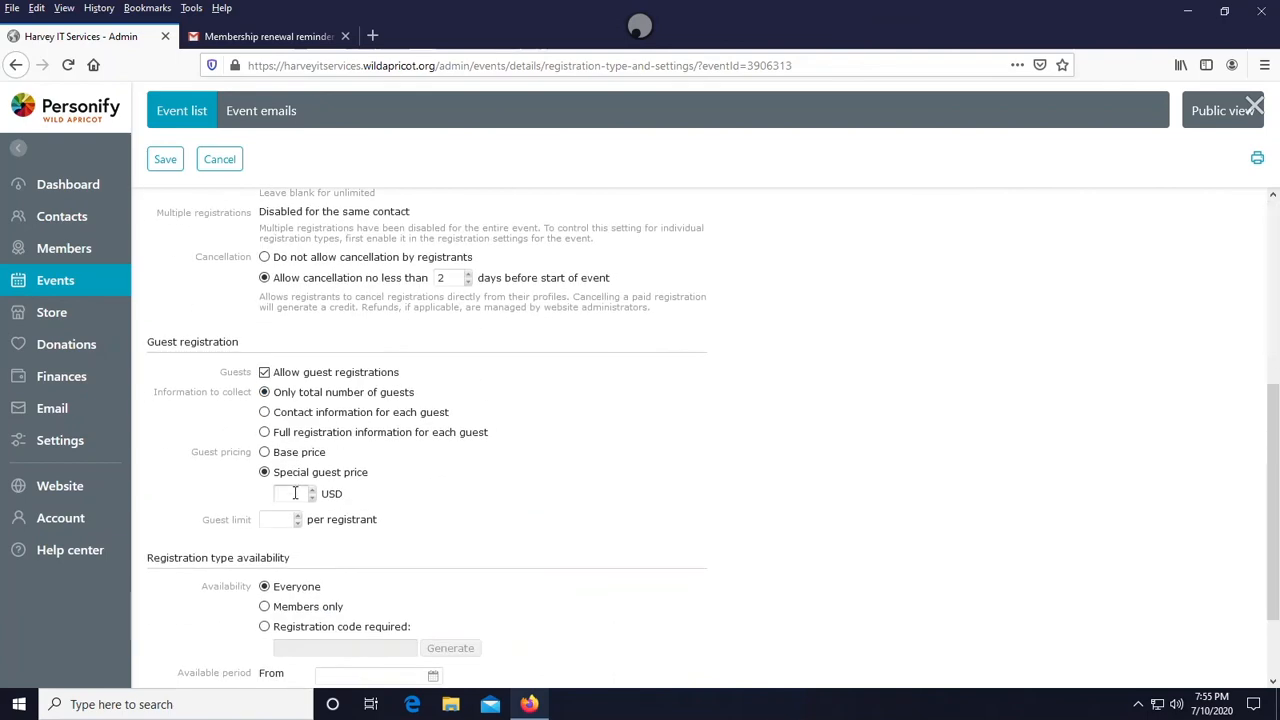
type("10000")
key("BackSpace")
key("BackSpace")
key("BackSpace")
key("BackSpace")
type("0")
- Collect full registration information for each guest
scroll(280, 345, "down", 2)
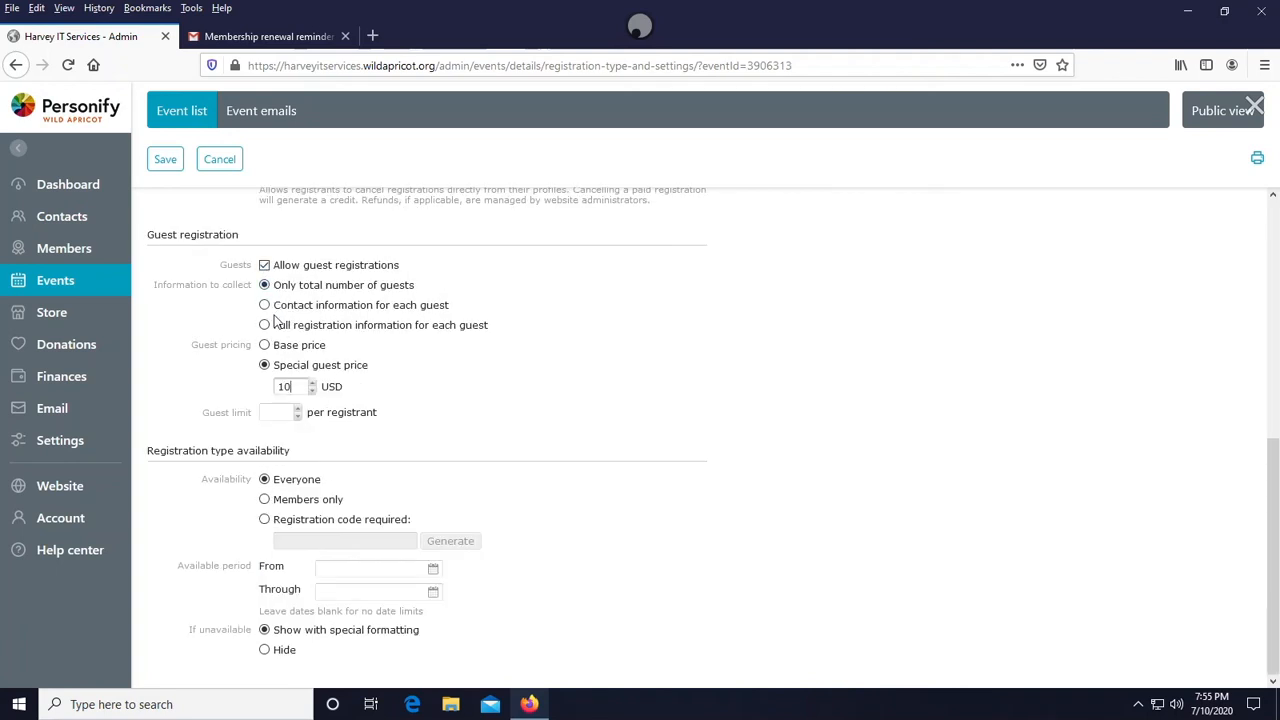
left_click(265, 325)
left_click(264, 286)
left_click(265, 326)
left_click(265, 499)
scroll(285, 505, "down", 1)
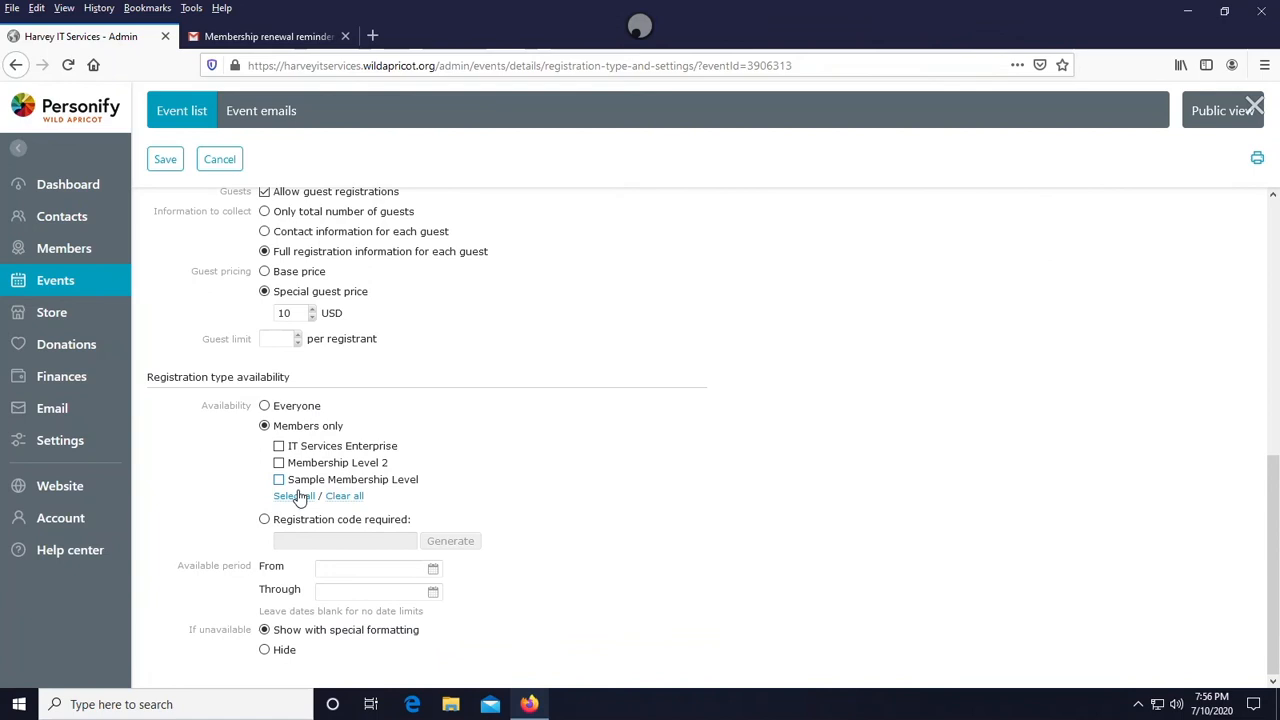
left_click(279, 446)
left_click(279, 463)
left_click(280, 480)
left_click(328, 482)
left_click(265, 520)
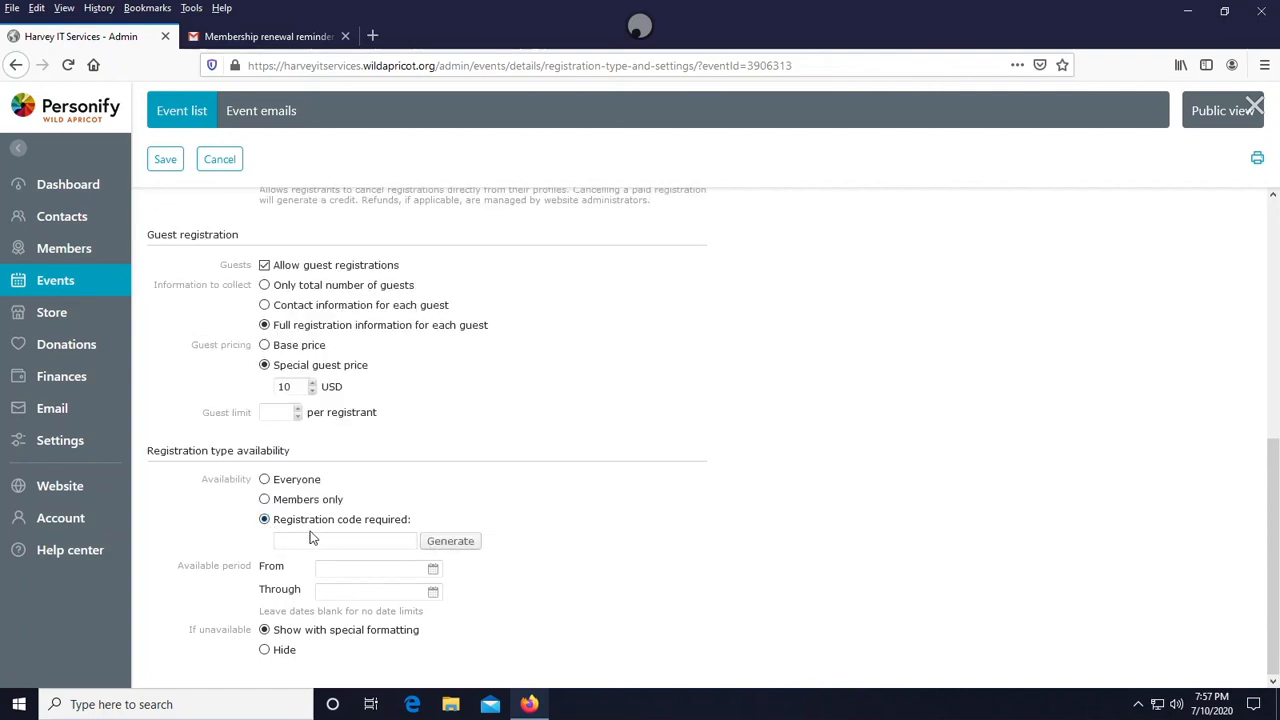
left_click(265, 500)
scroll(300, 470, "down", 2)
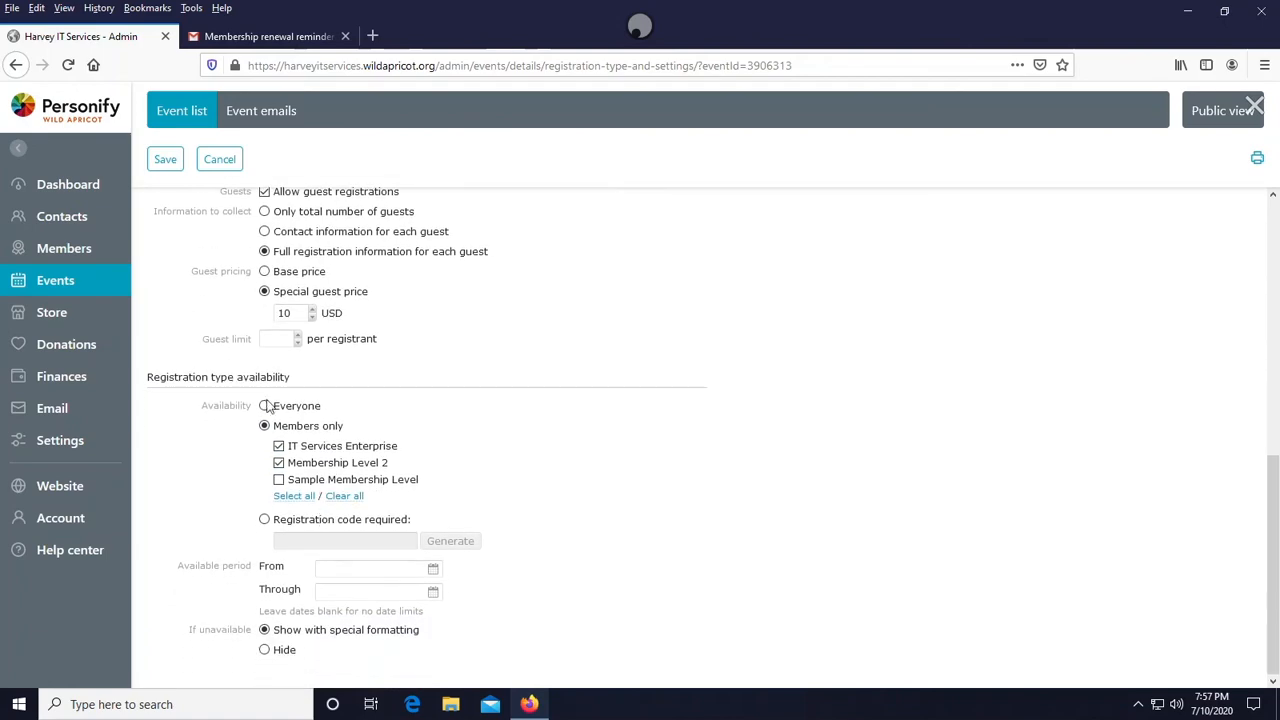
left_click(266, 406)
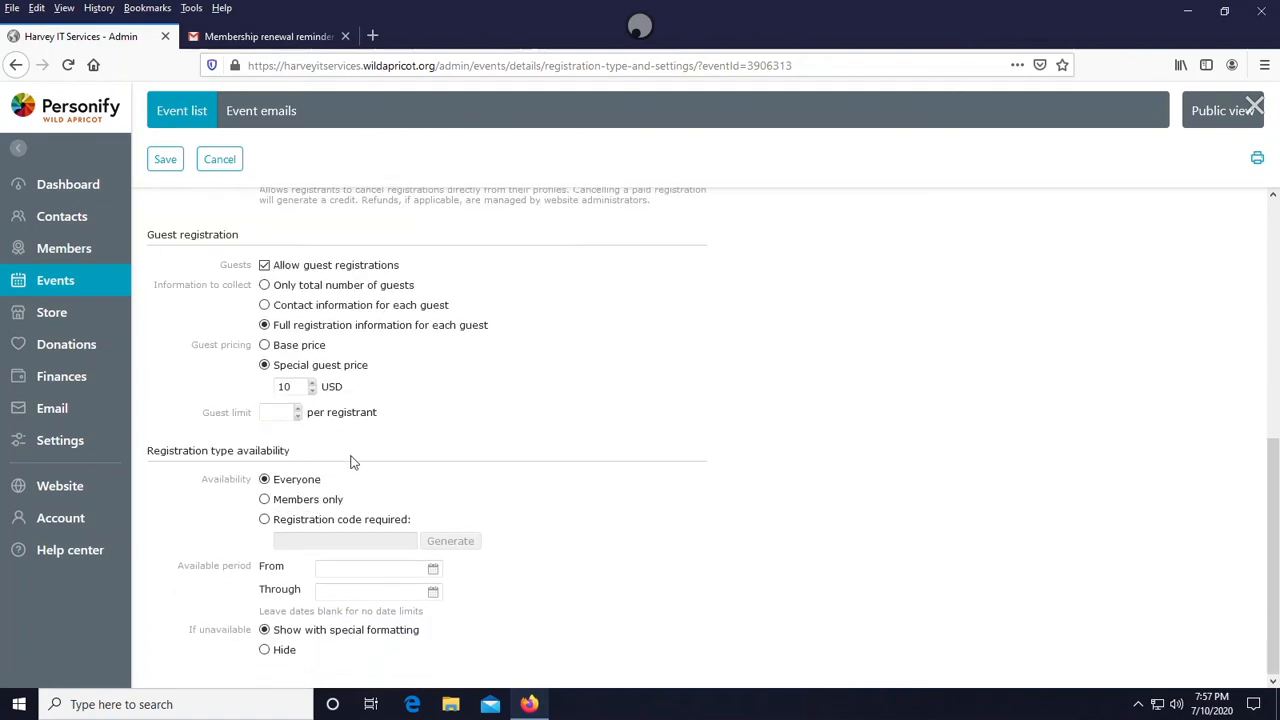
- Save the Event price registration type
scroll(365, 487, "up", 5)
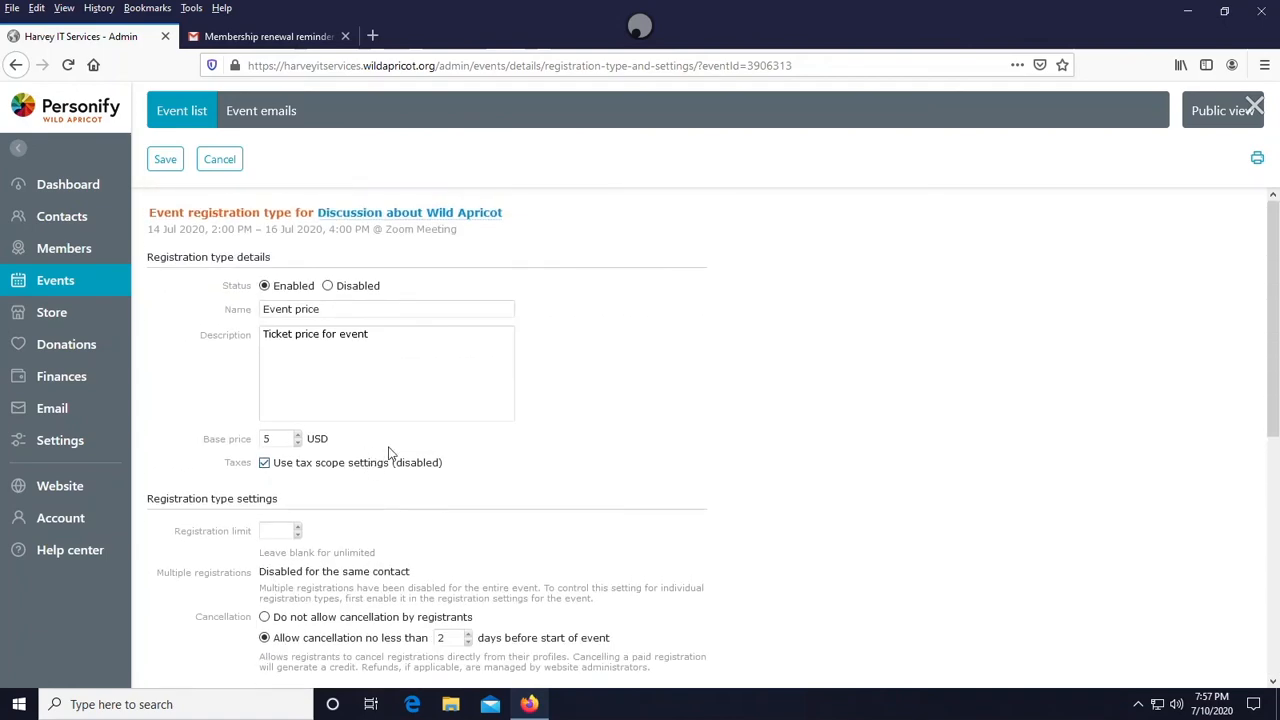
left_click(165, 159)
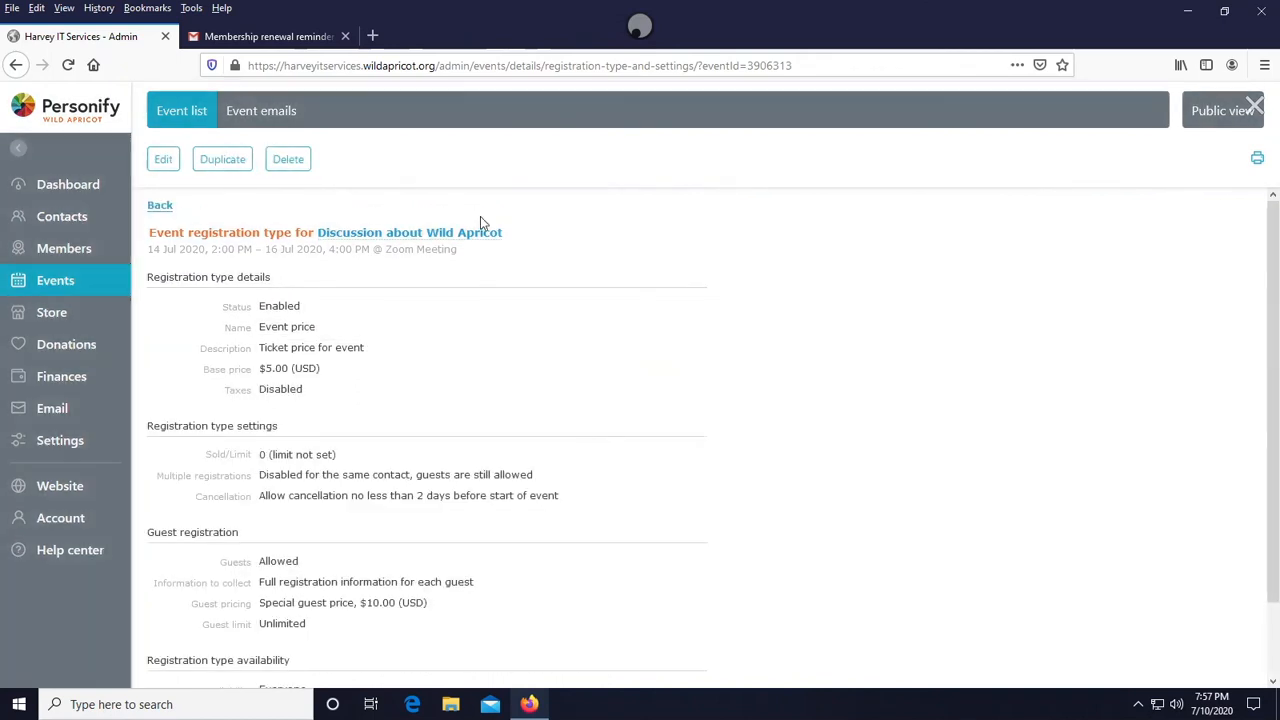
scroll(437, 255, "down", 1)
scroll(445, 252, "up", 2)
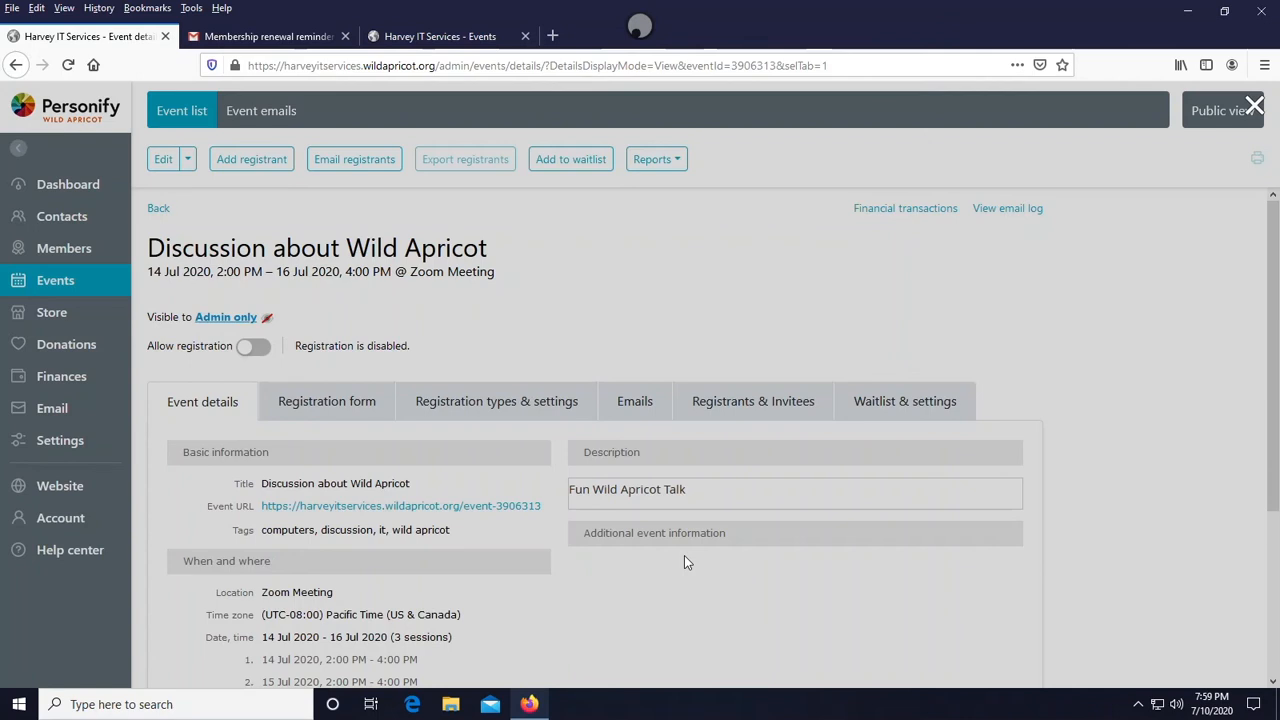
- Open the event's visibility setting from the event details
scroll(684, 562, "down", 1)
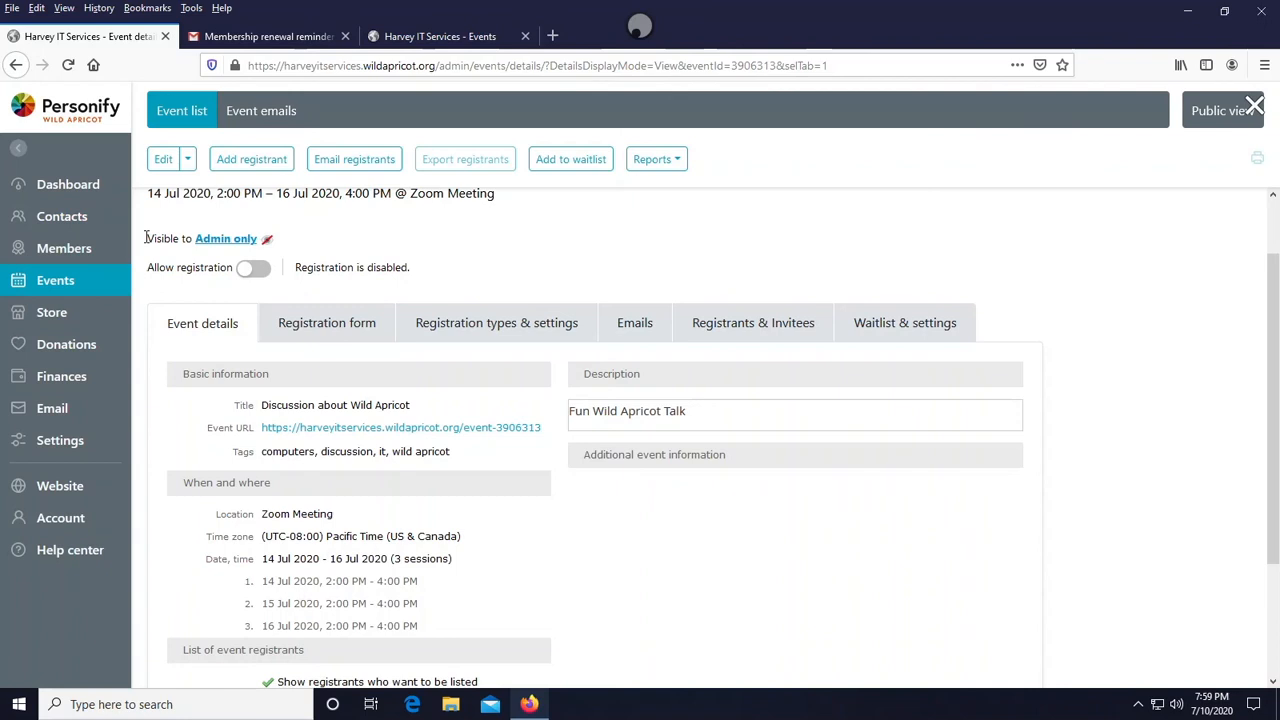
left_click(226, 238)
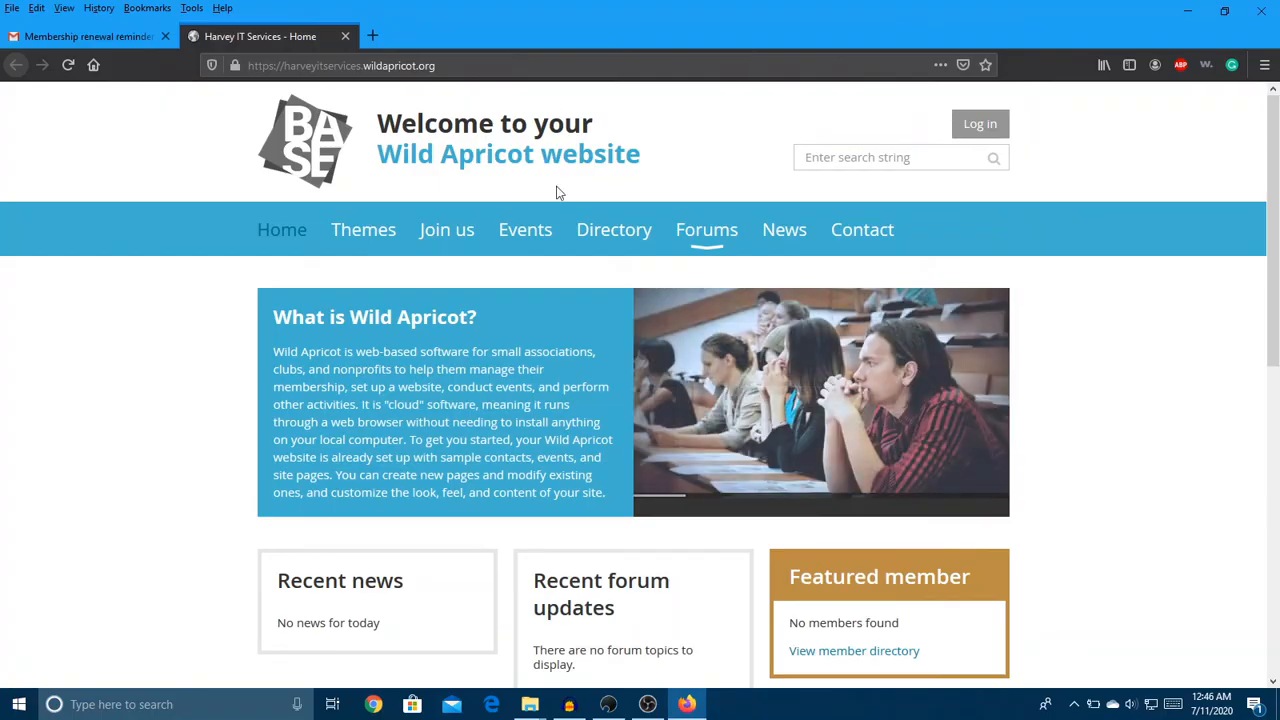
- Open the Events page on the public website to check the upcoming event listing
left_click(527, 232)
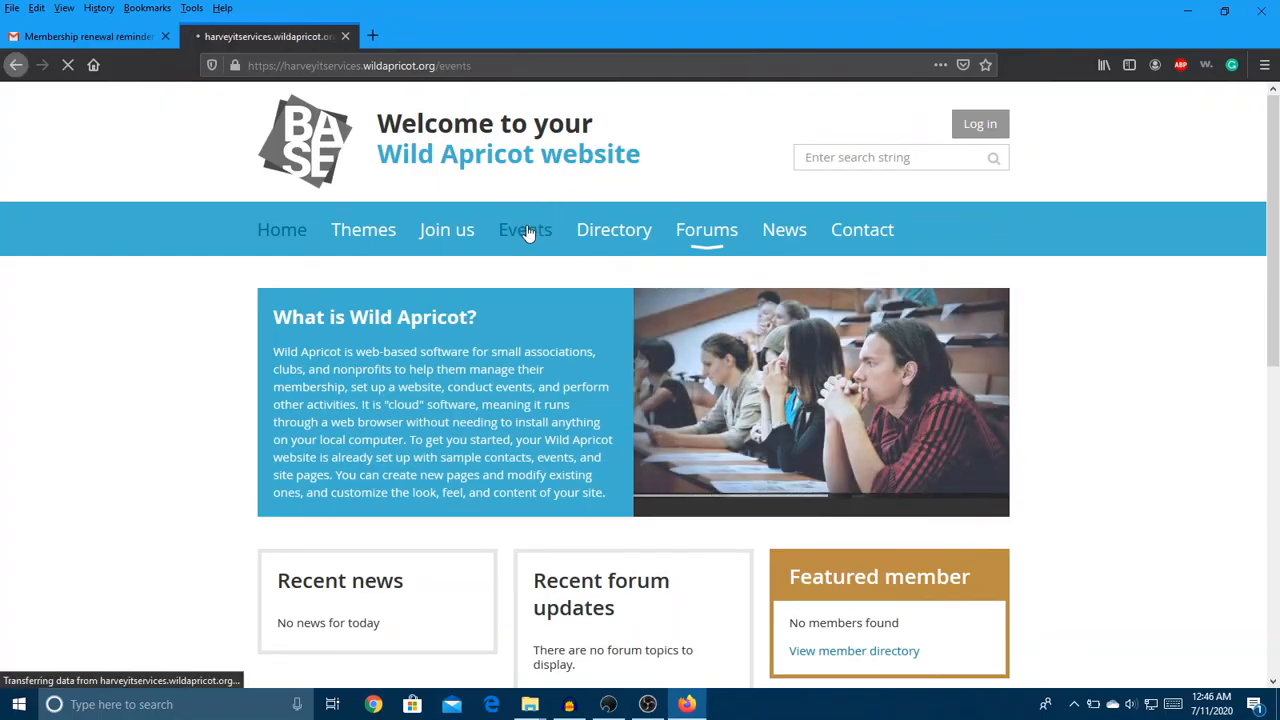
scroll(529, 224, "down", 2)
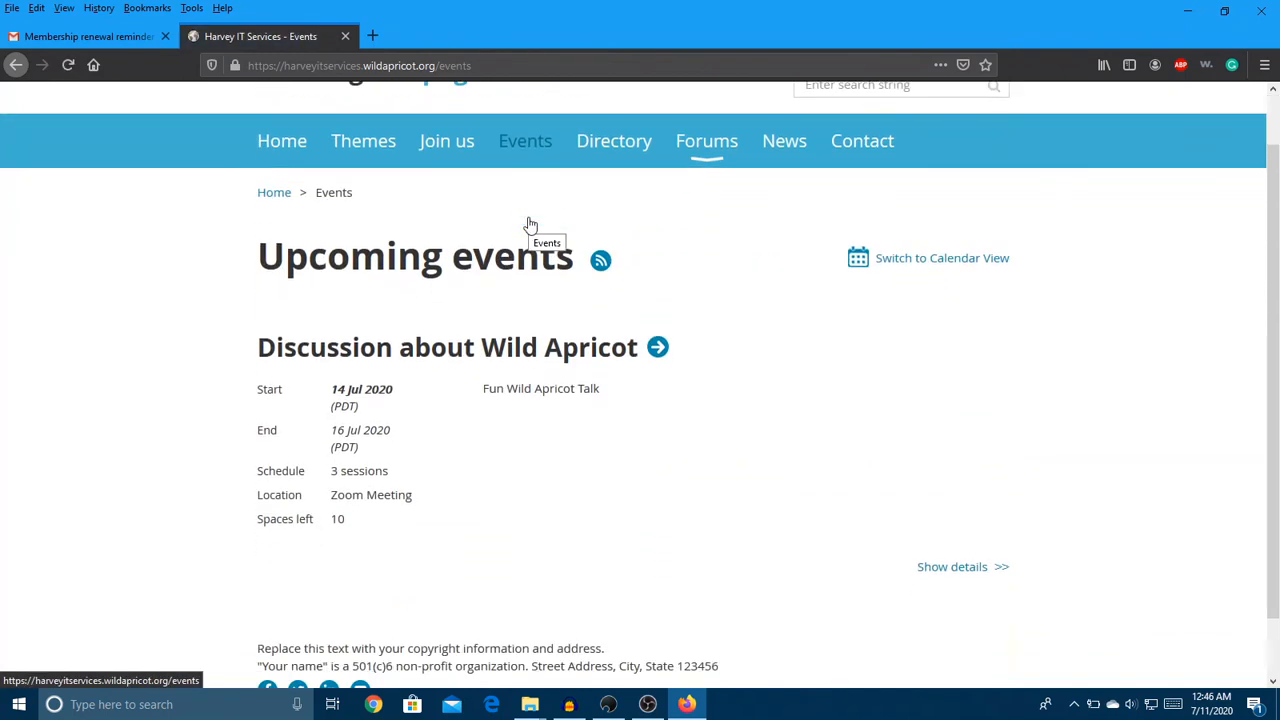